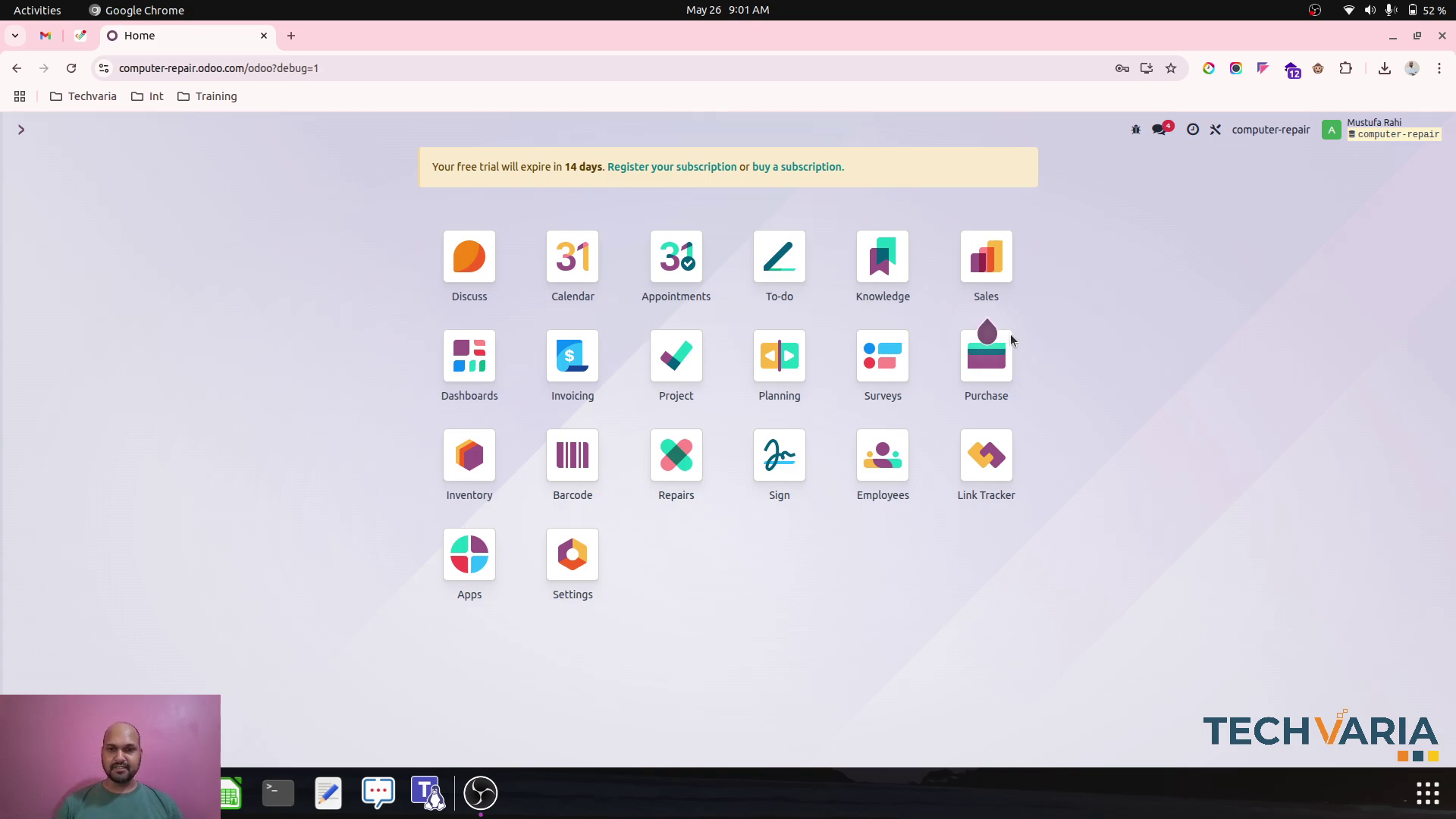
Step: Create a goods product named Parts1 in Inventory with inventory tracking on, and save it
click(483, 477)
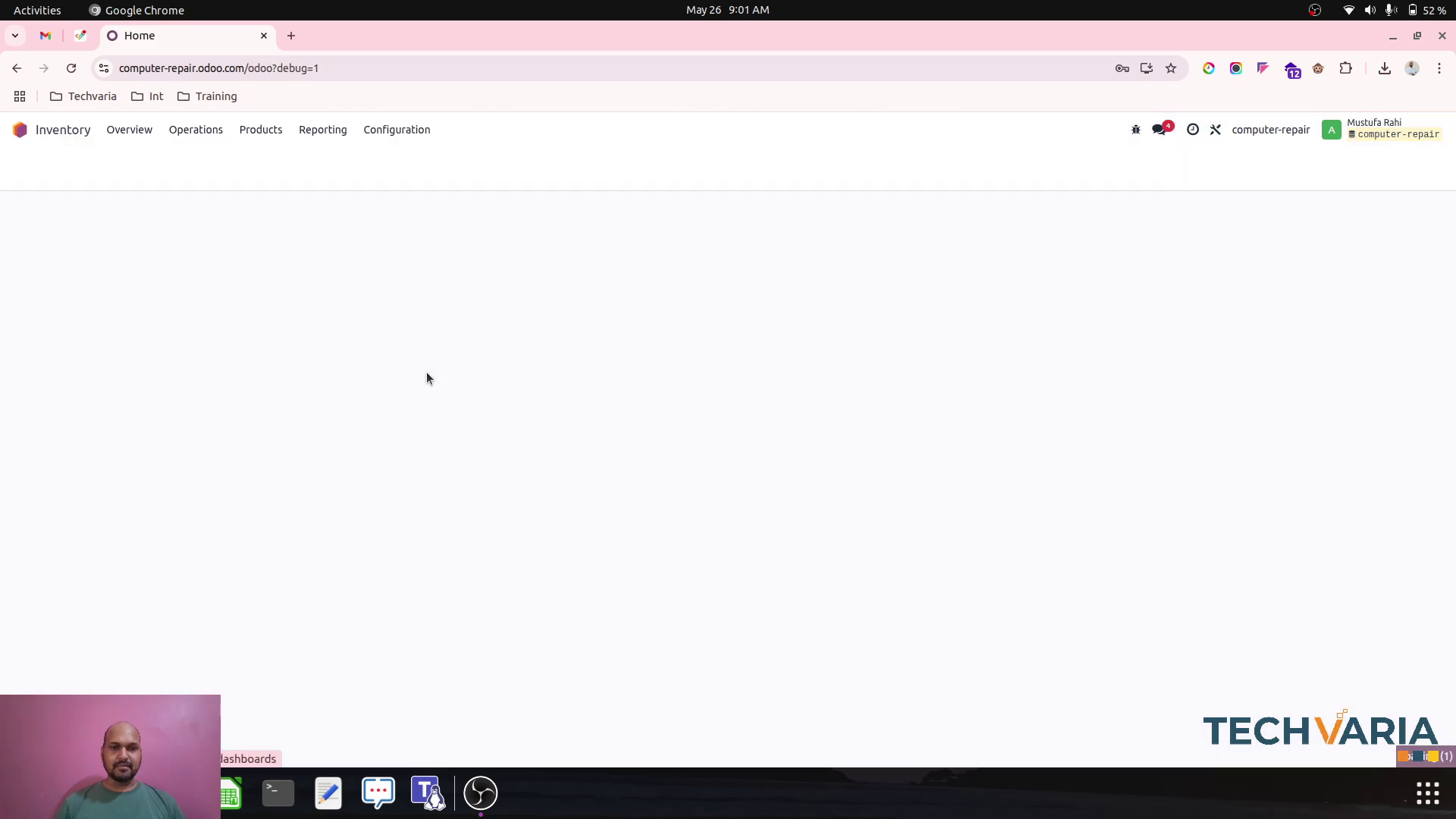
click(260, 130)
click(278, 166)
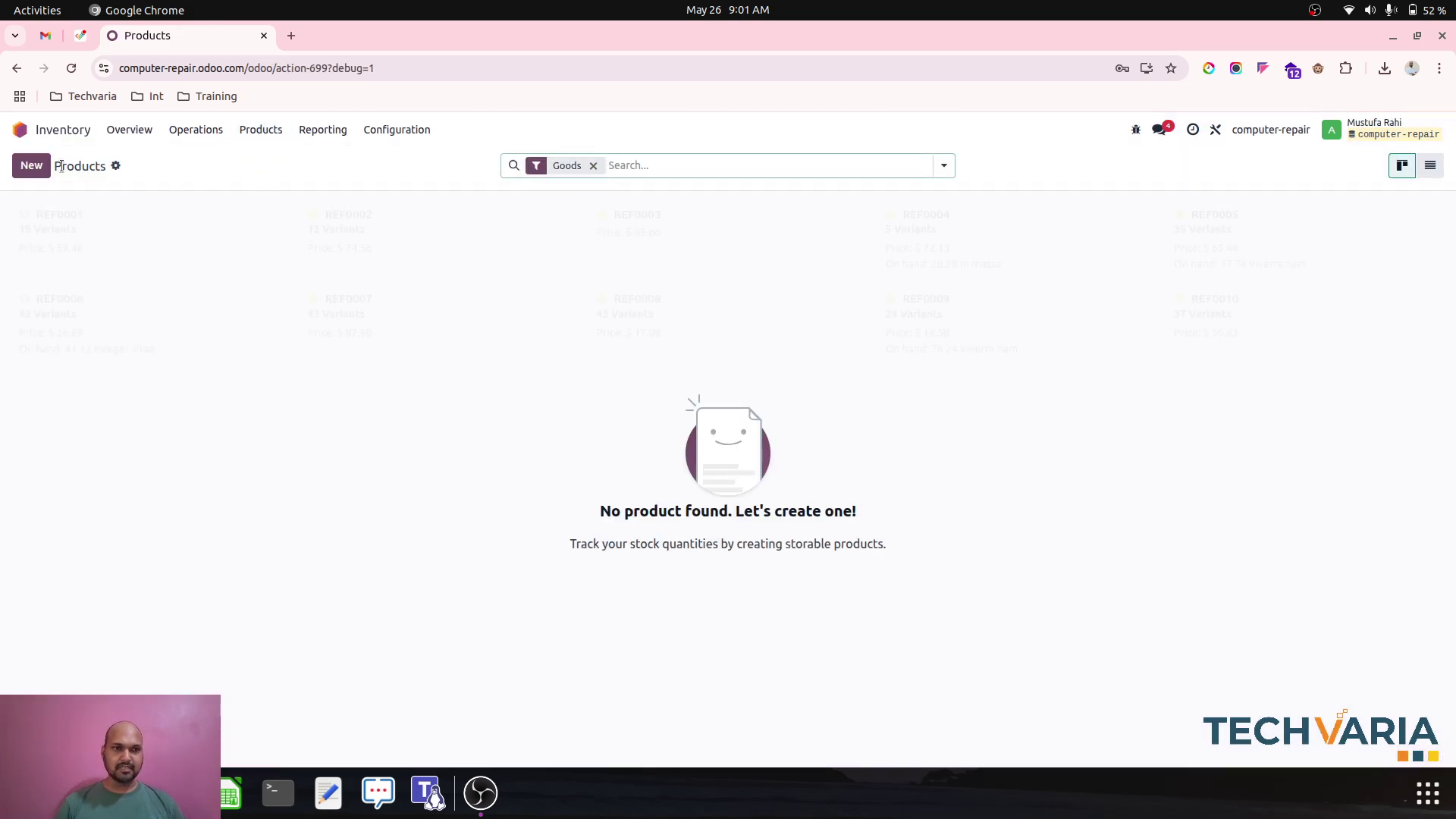
click(44, 166)
text(Part)
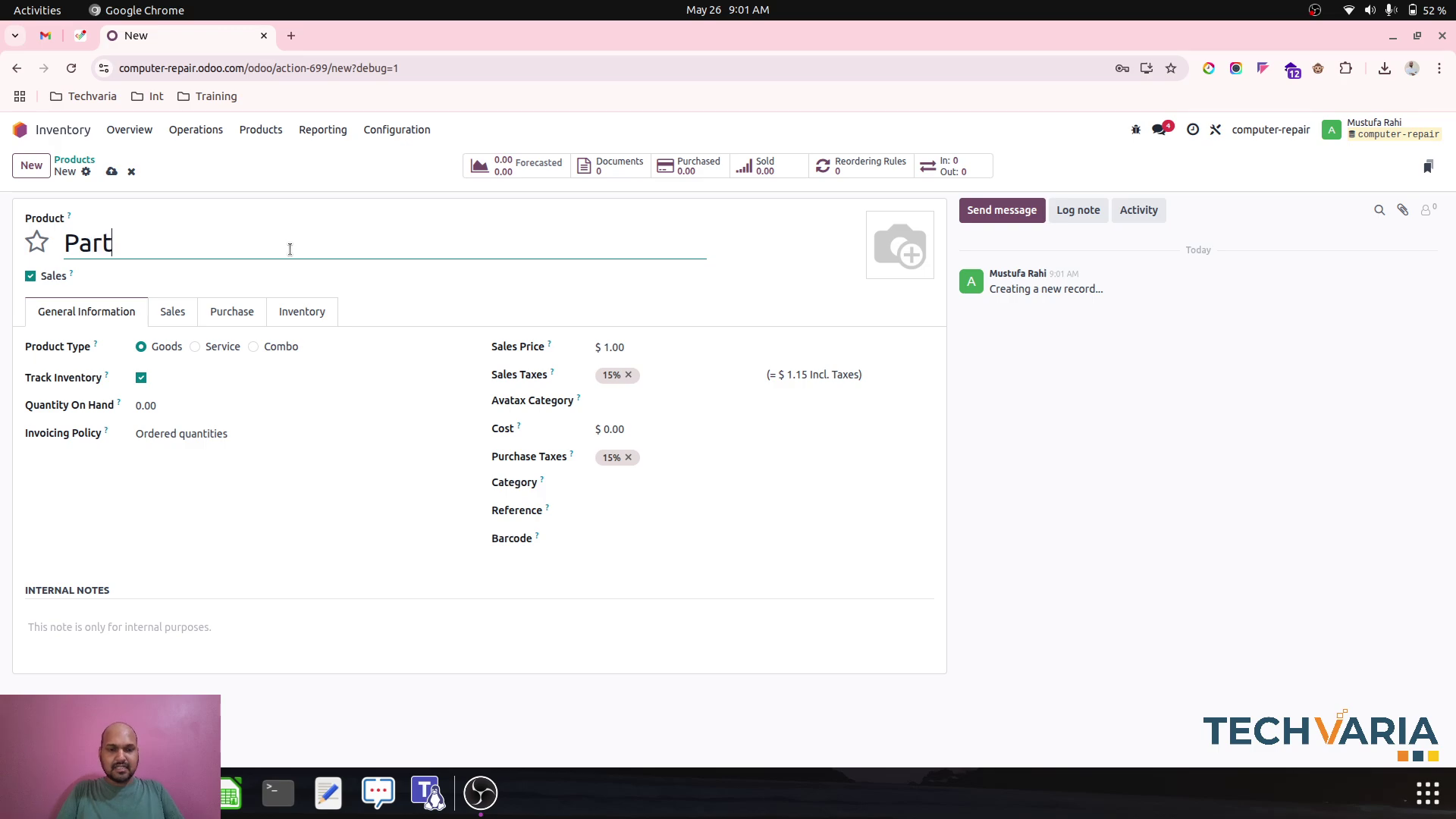
text(s1)
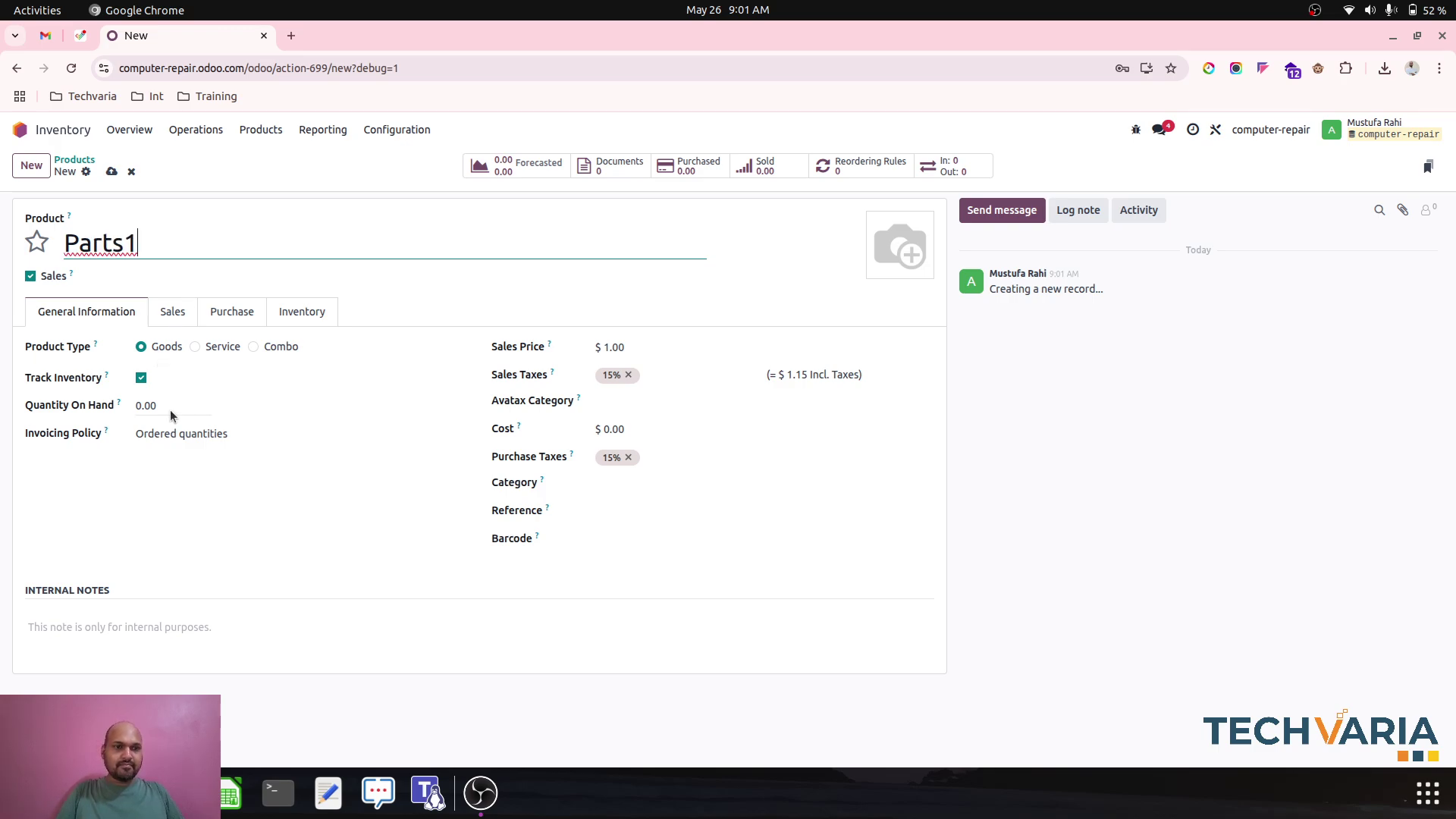
click(190, 437)
click(190, 433)
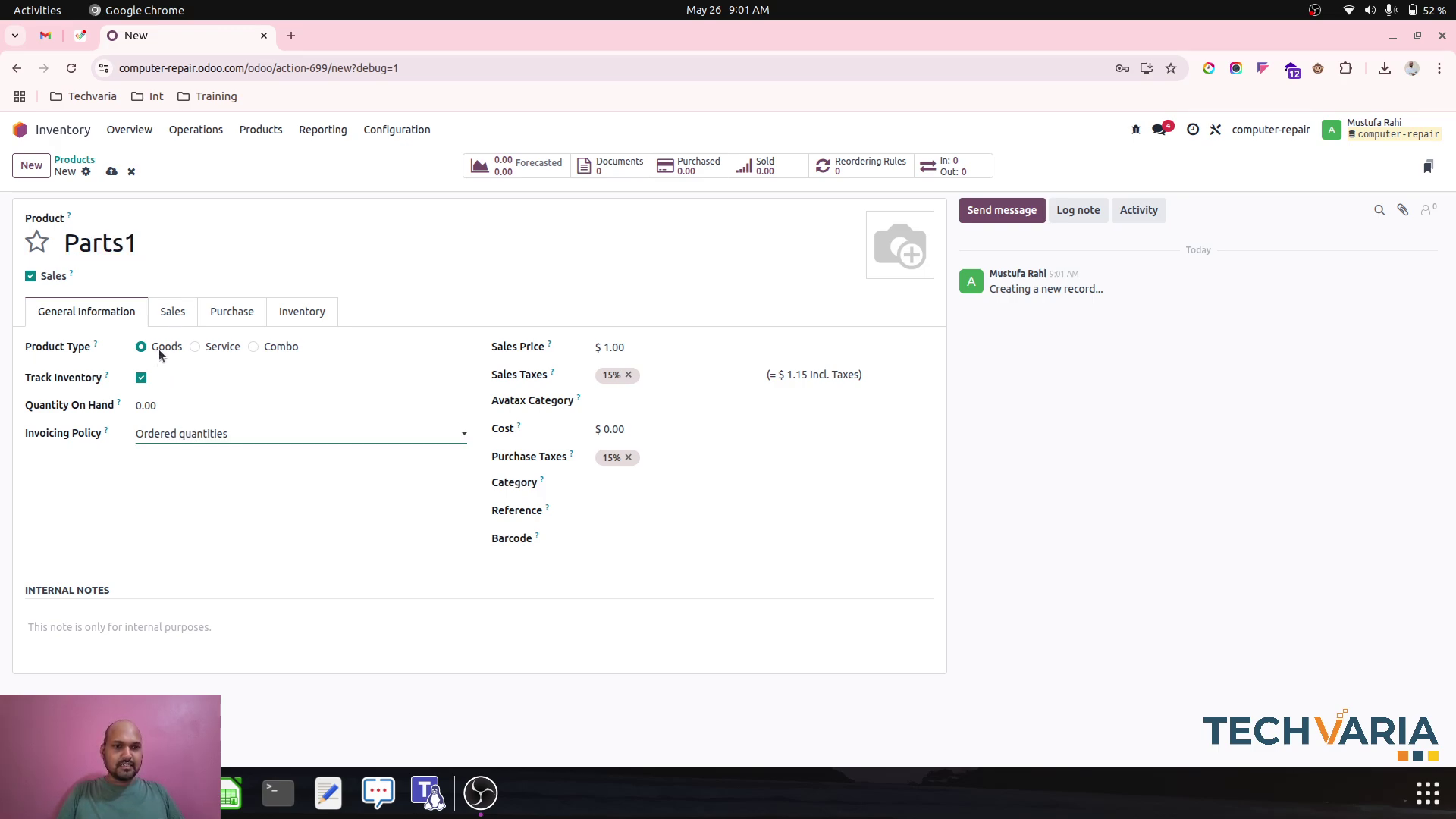
click(112, 171)
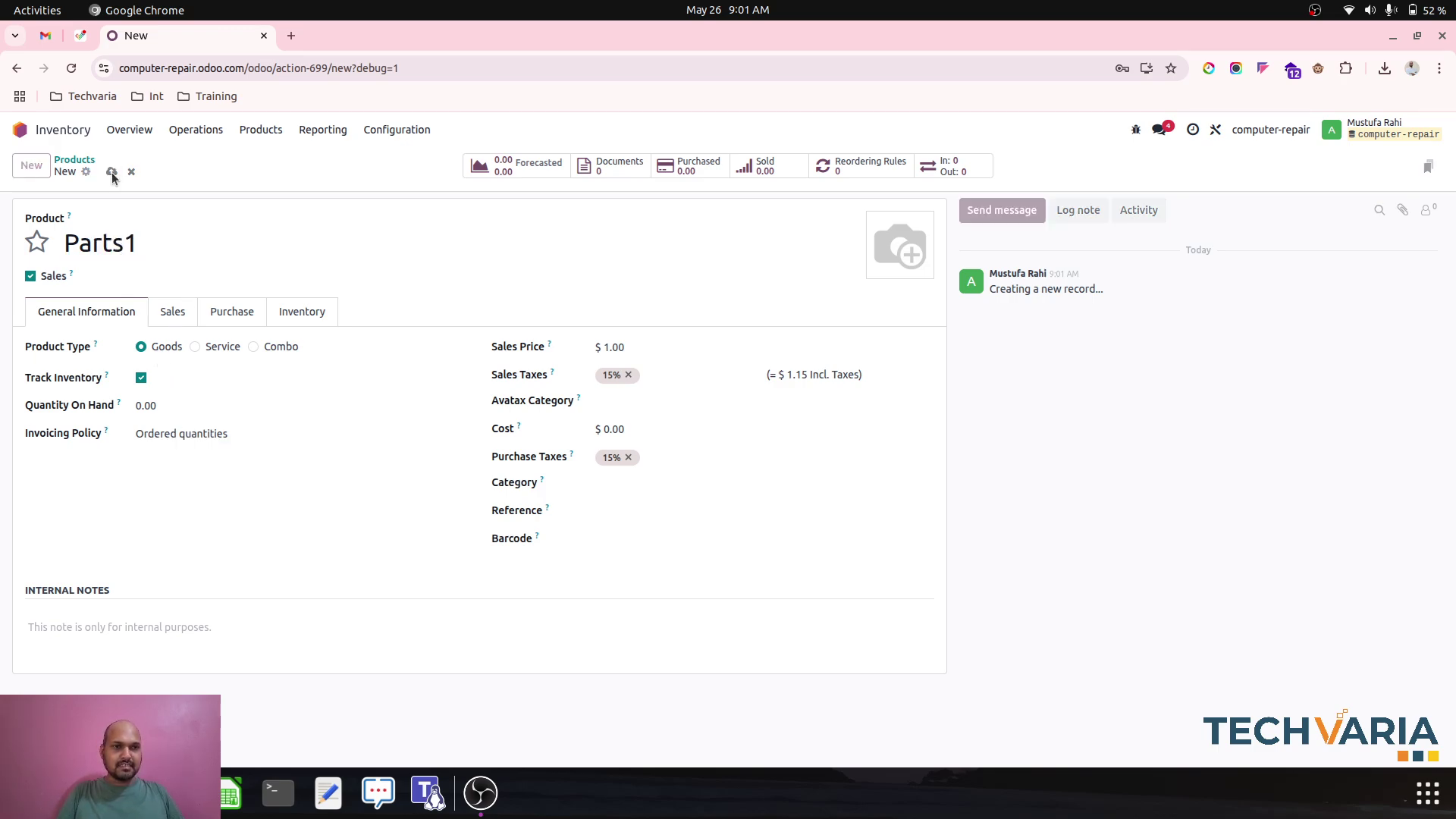
Step: Enable Storage Locations and Multi-Step Routes in the Inventory warehouse settings
click(393, 130)
click(414, 155)
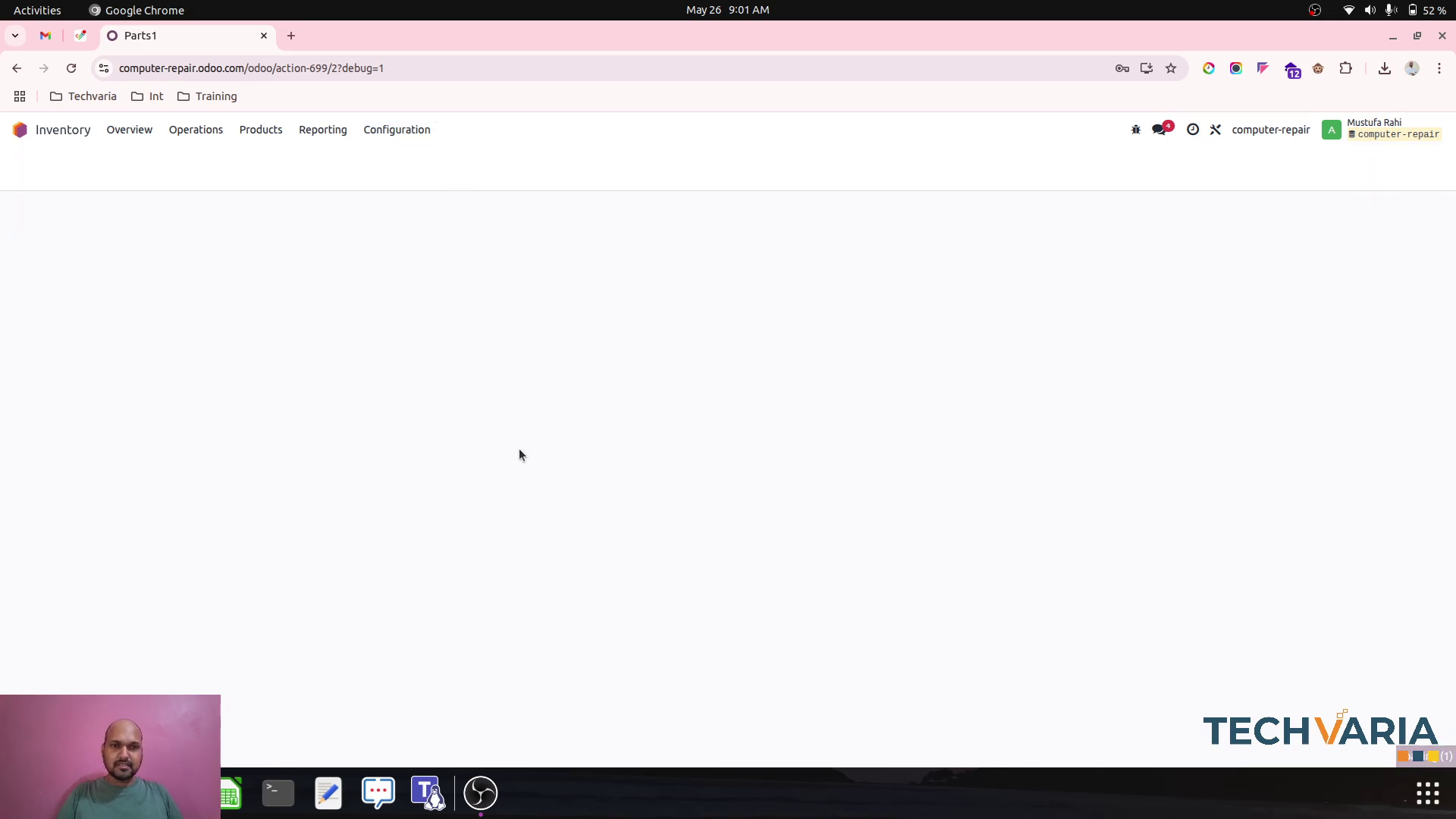
scroll(634, 494, down, 10)
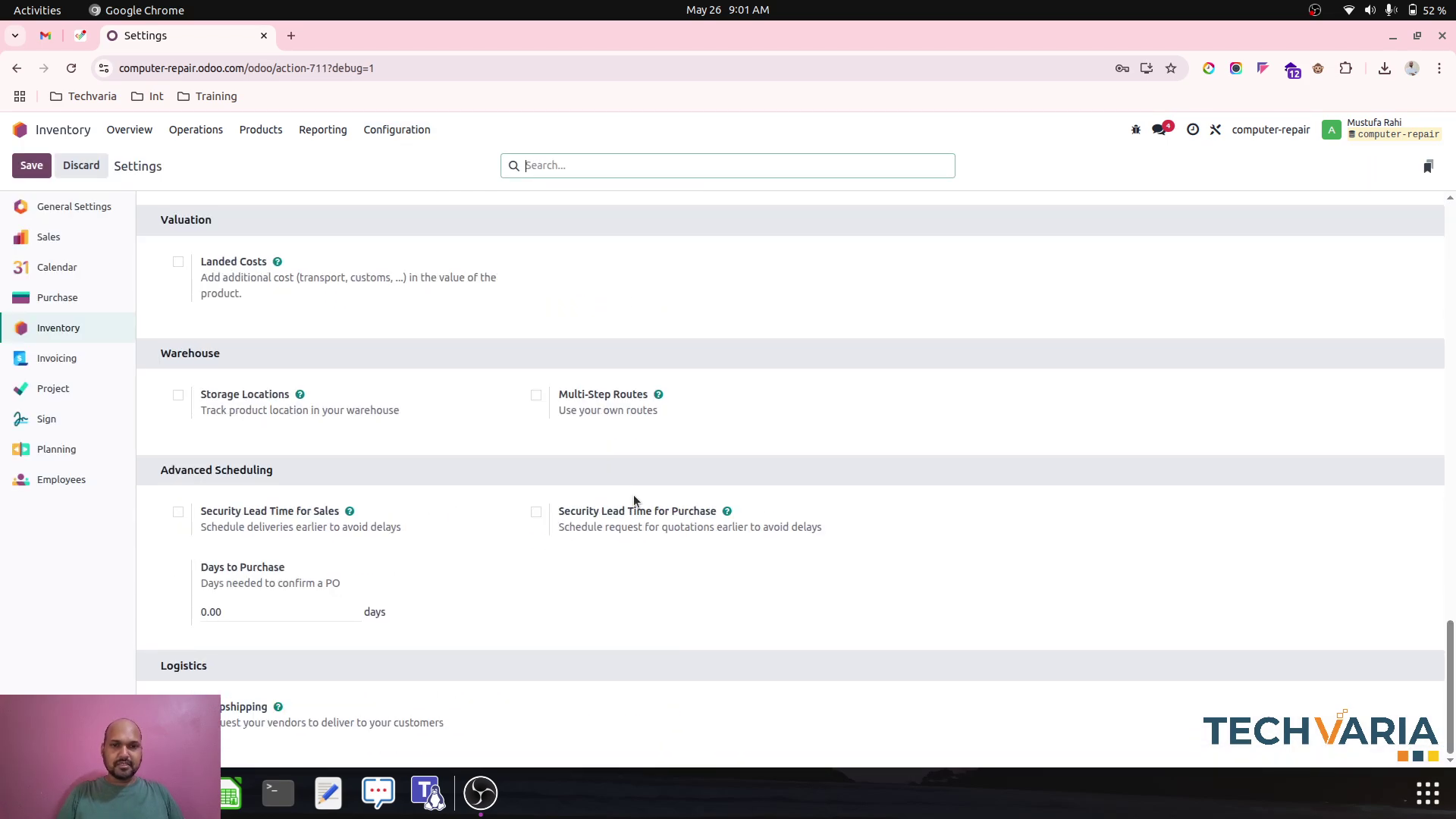
click(179, 395)
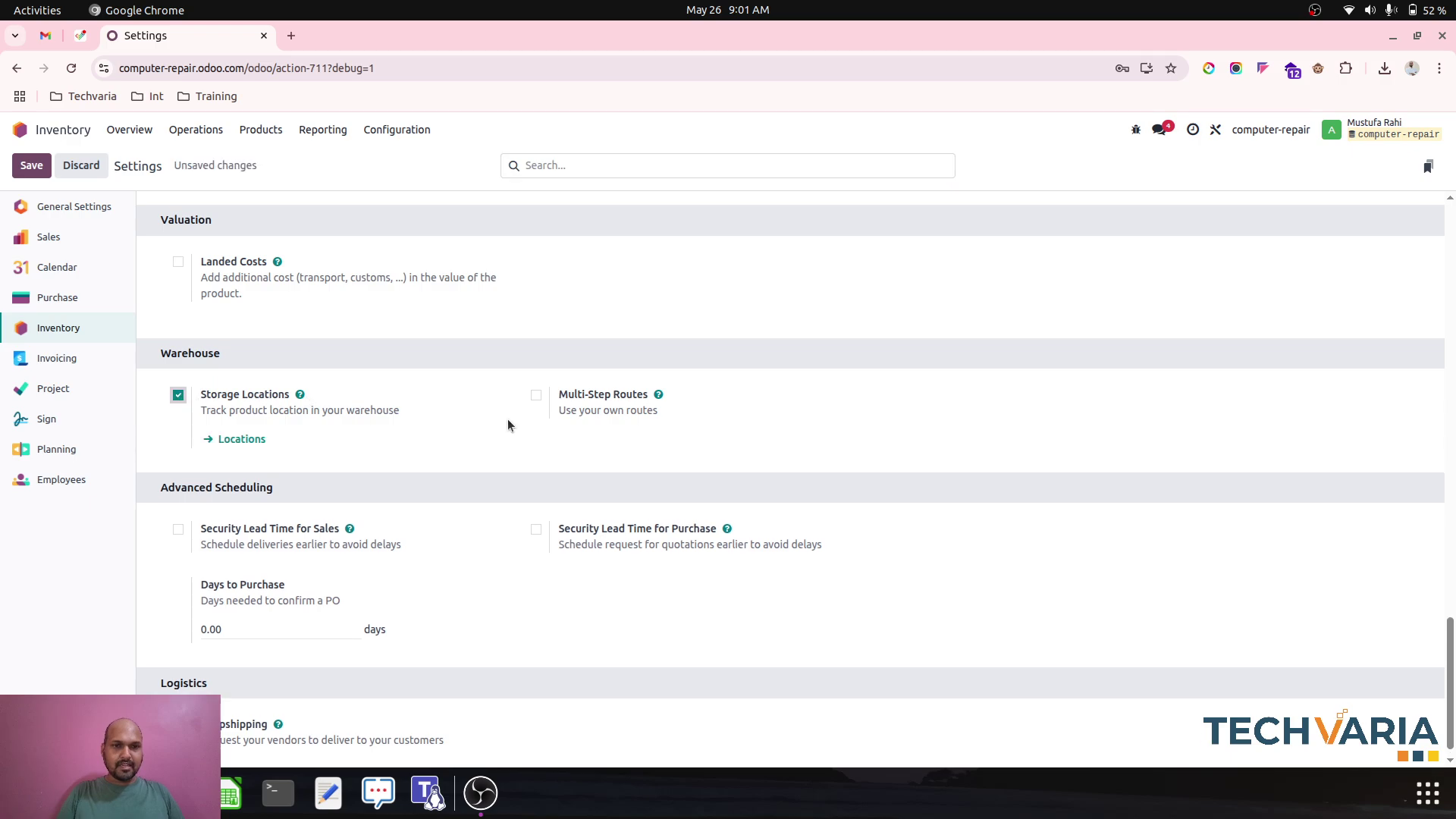
click(536, 395)
Step: Enable Lots & Serial Numbers, including their display on delivery slips and invoices, and save the settings
scroll(279, 391, up, 5)
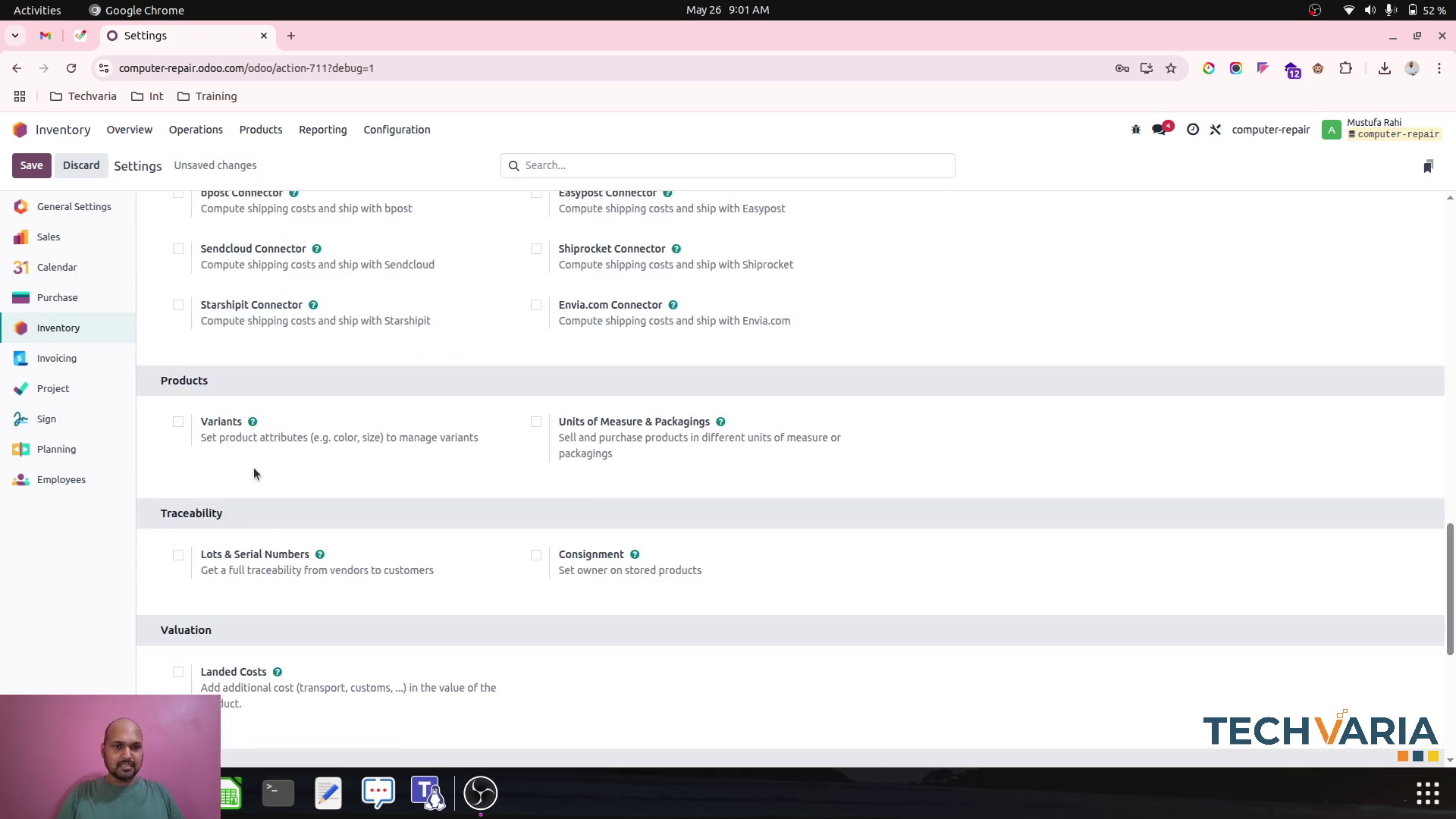
click(178, 554)
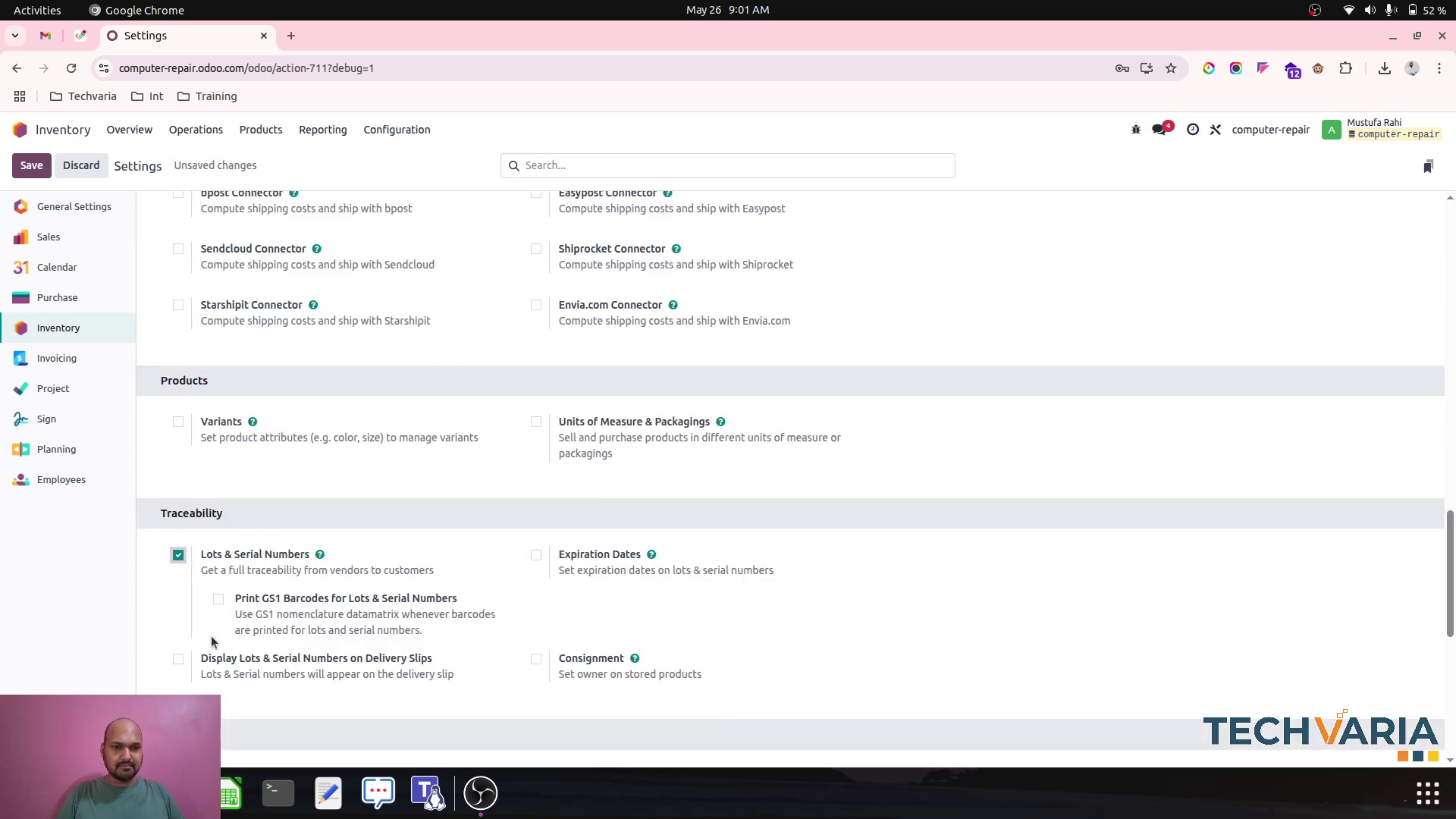
click(179, 658)
scroll(303, 645, down, 4)
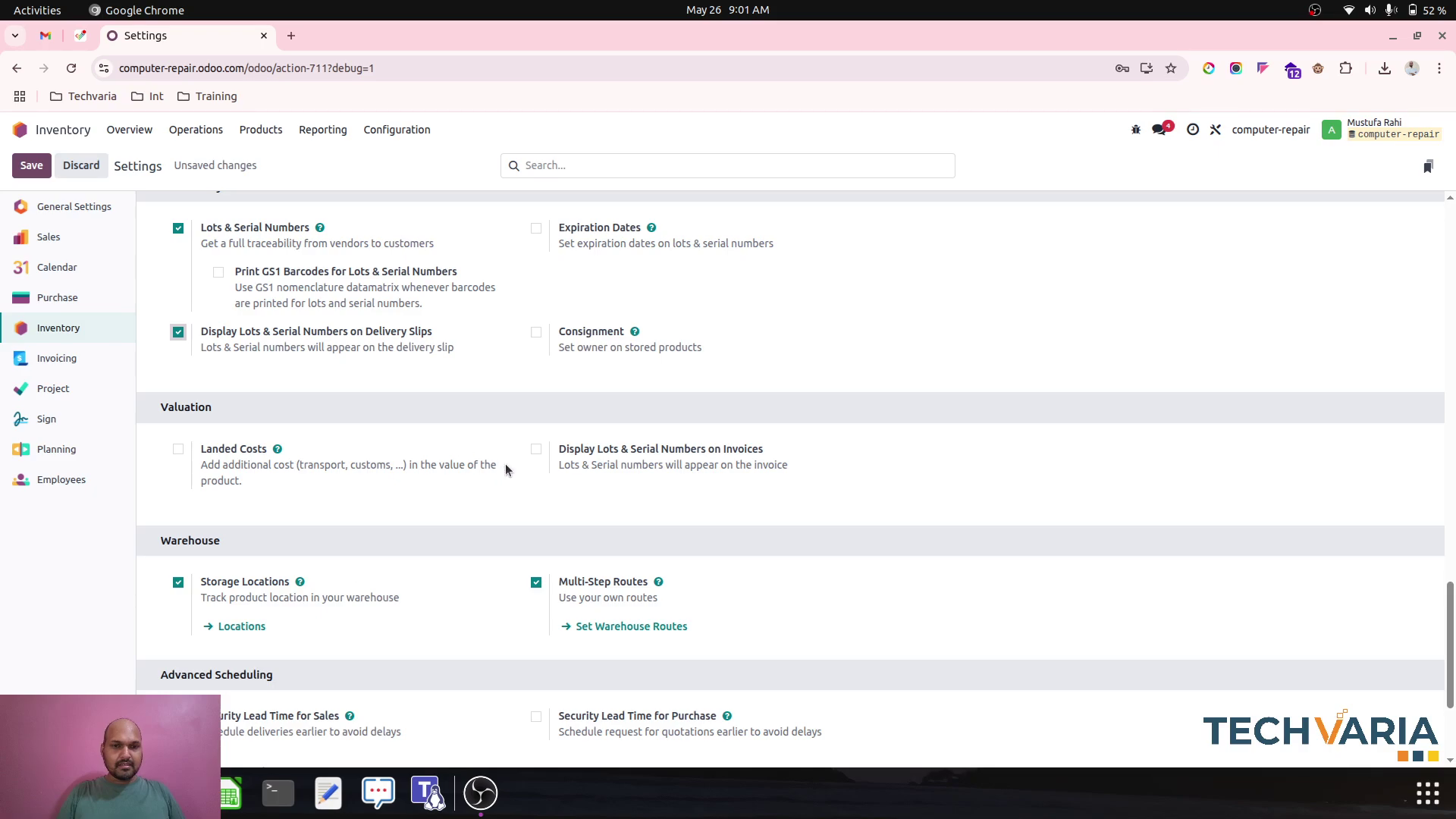
click(536, 449)
click(31, 165)
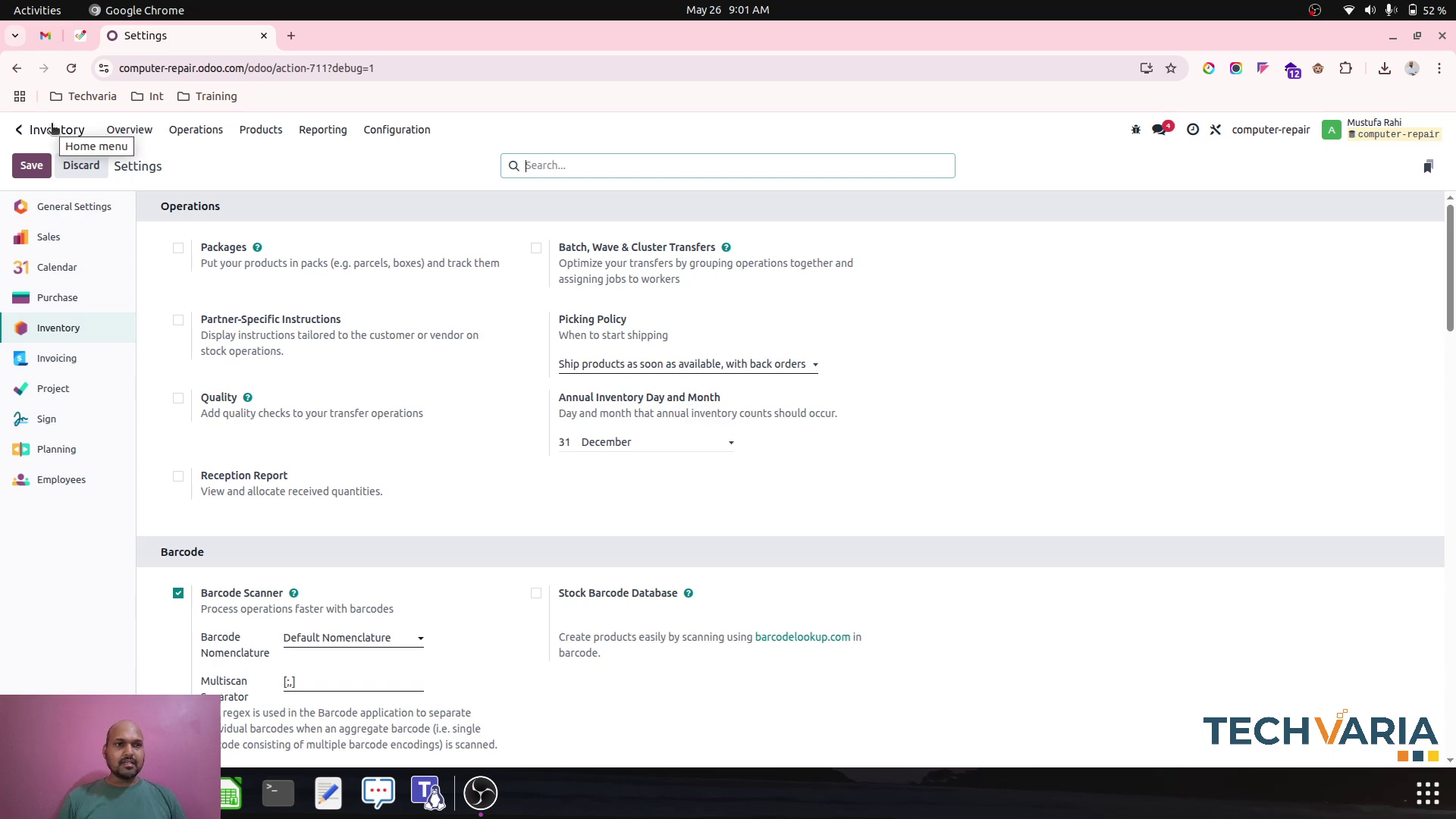
Step: Open the Parts1 product and review its invoicing policy and inventory tracking options
click(266, 130)
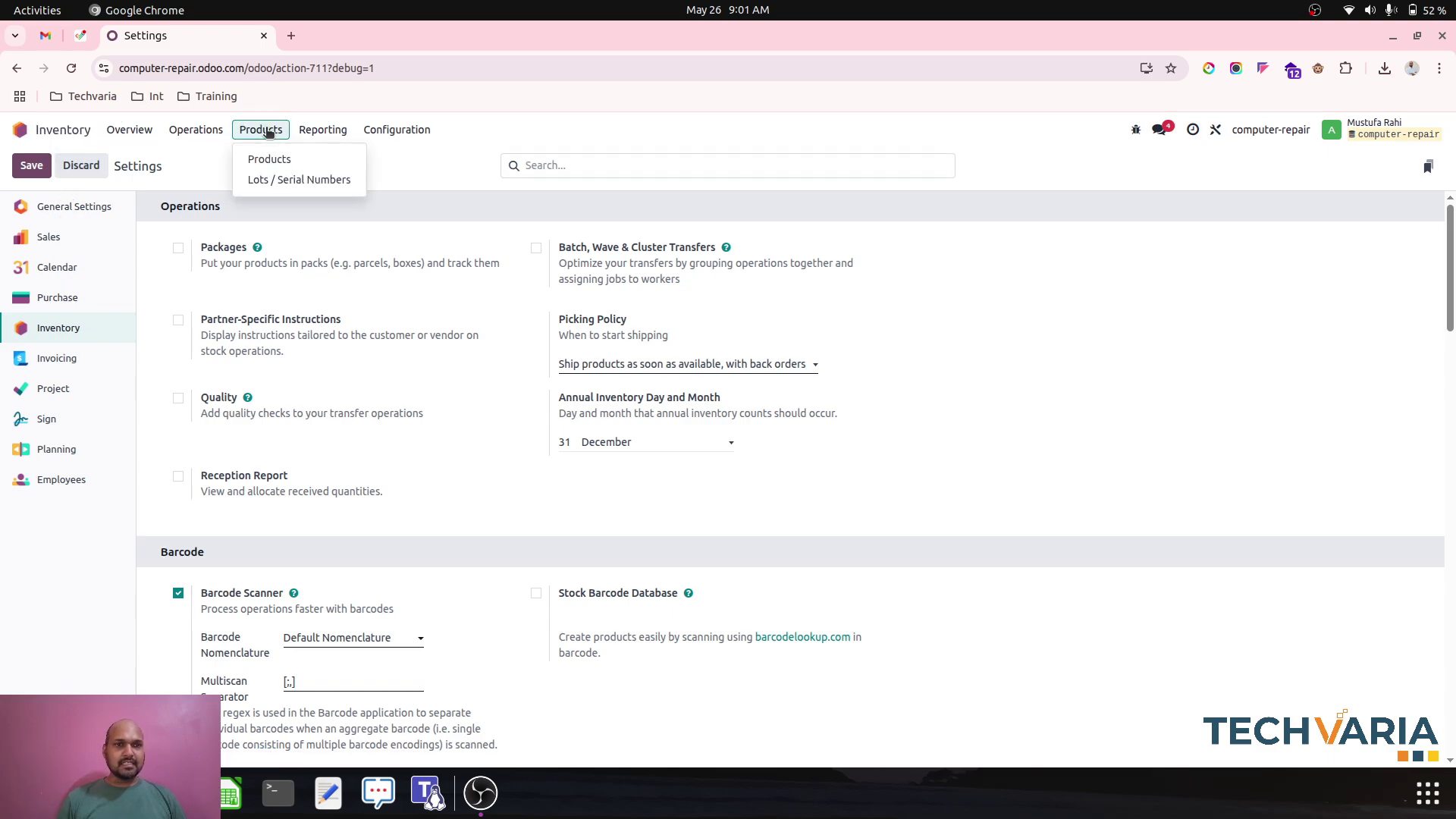
click(273, 159)
click(250, 304)
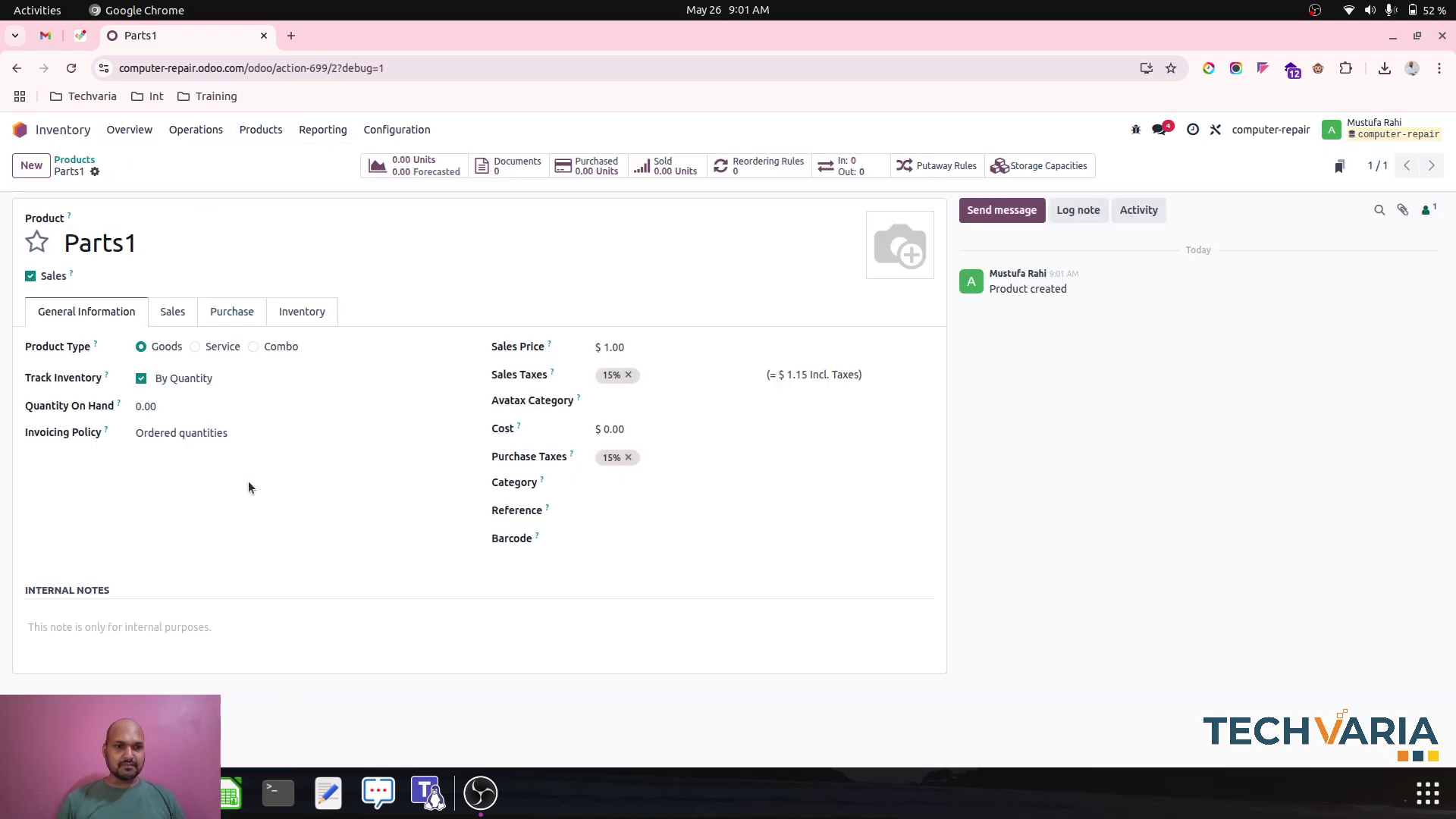
click(215, 435)
click(215, 437)
click(203, 380)
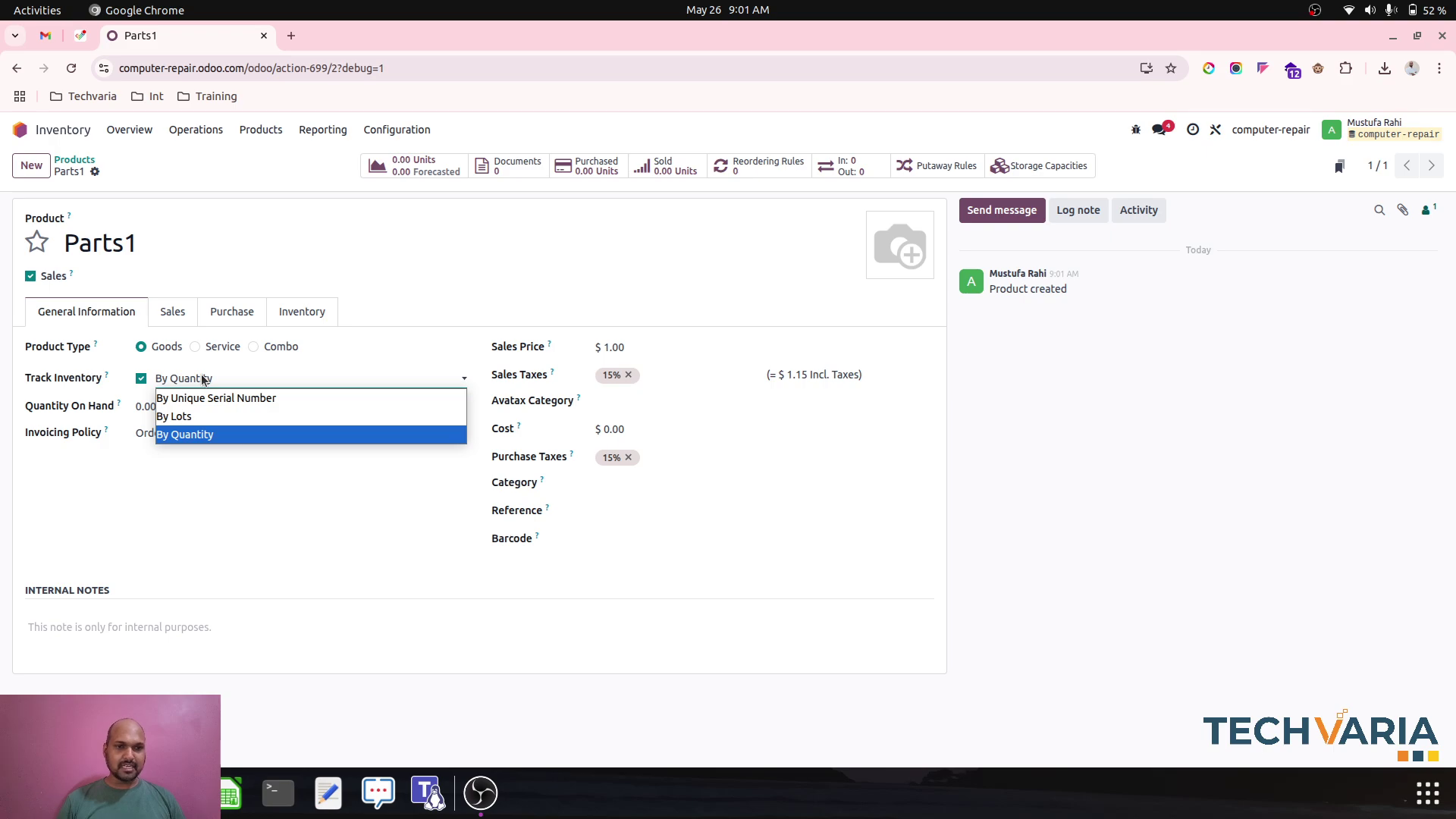
click(203, 379)
Step: Create a product named UniquePart1 tracked By Unique Serial Number and save it
click(31, 165)
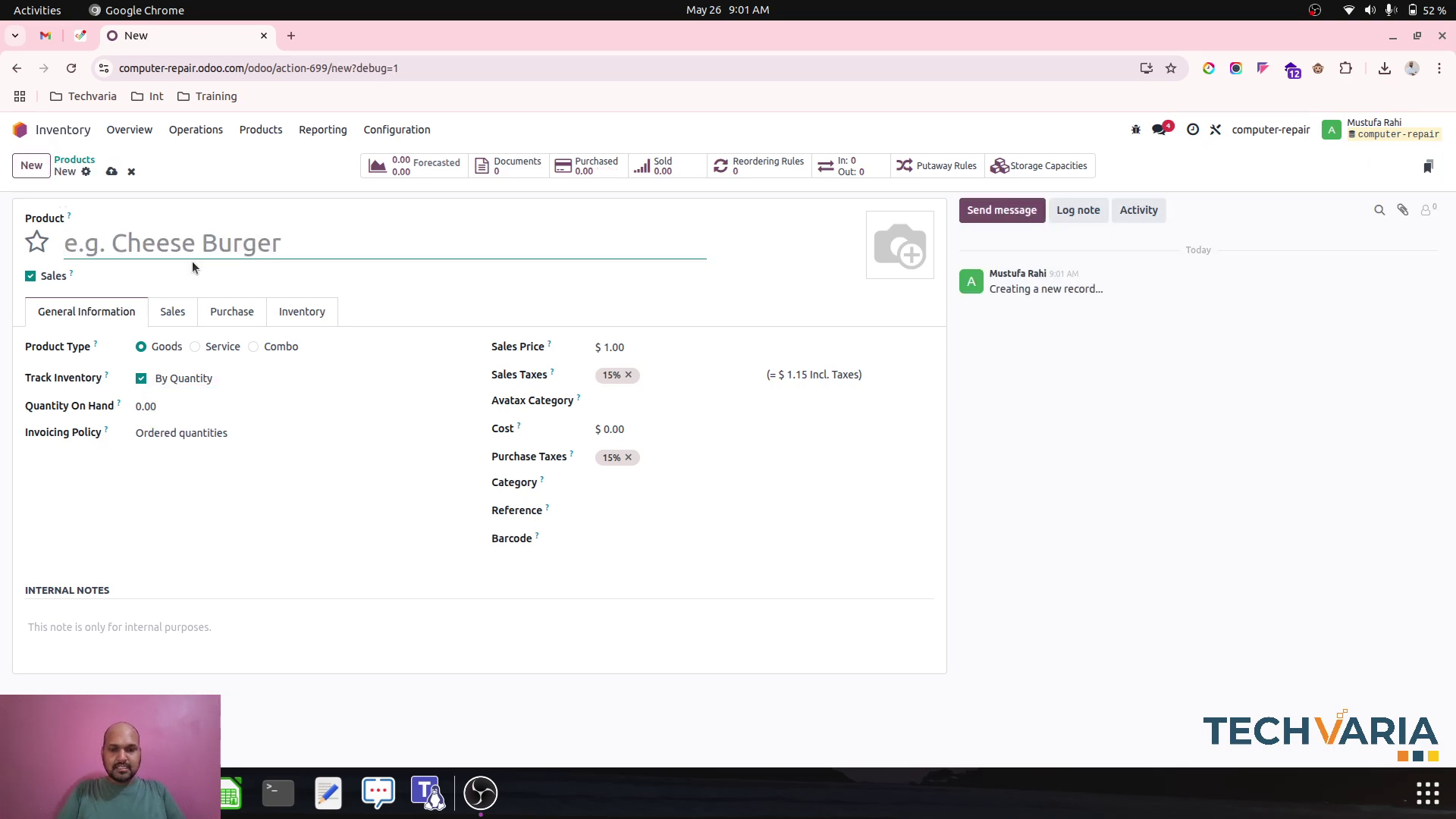
text(UniquePar)
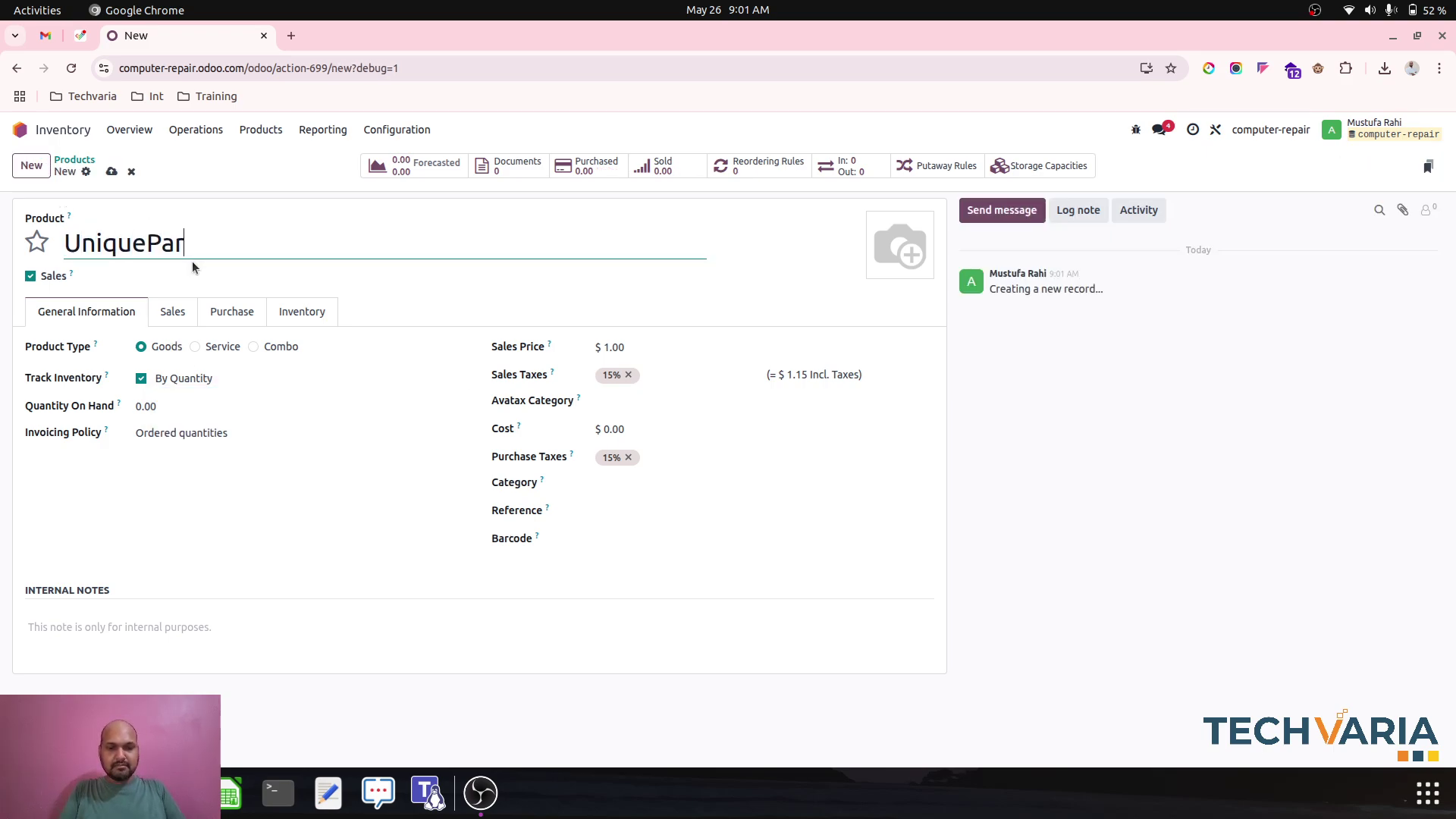
text(t1)
click(200, 381)
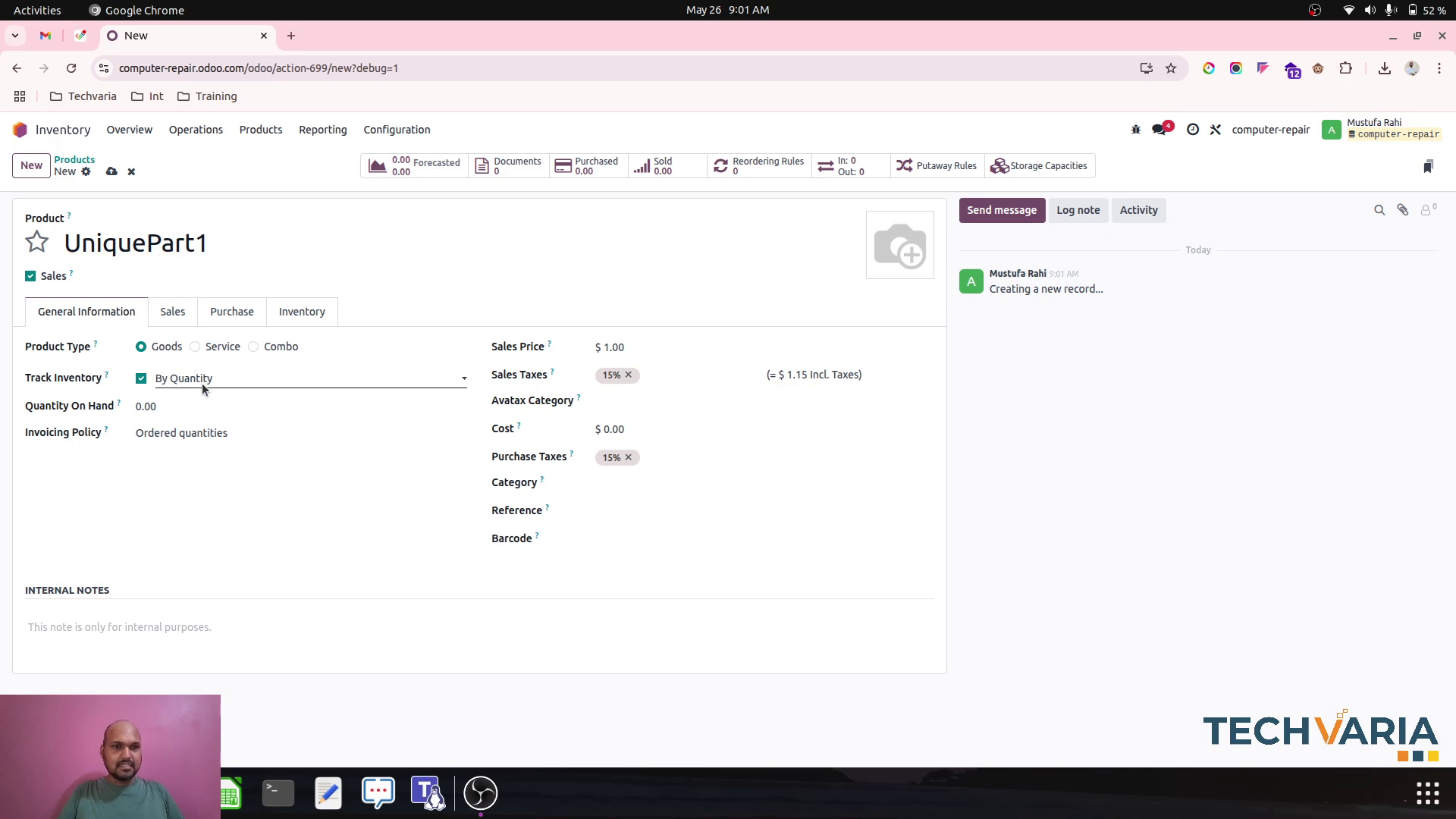
click(218, 398)
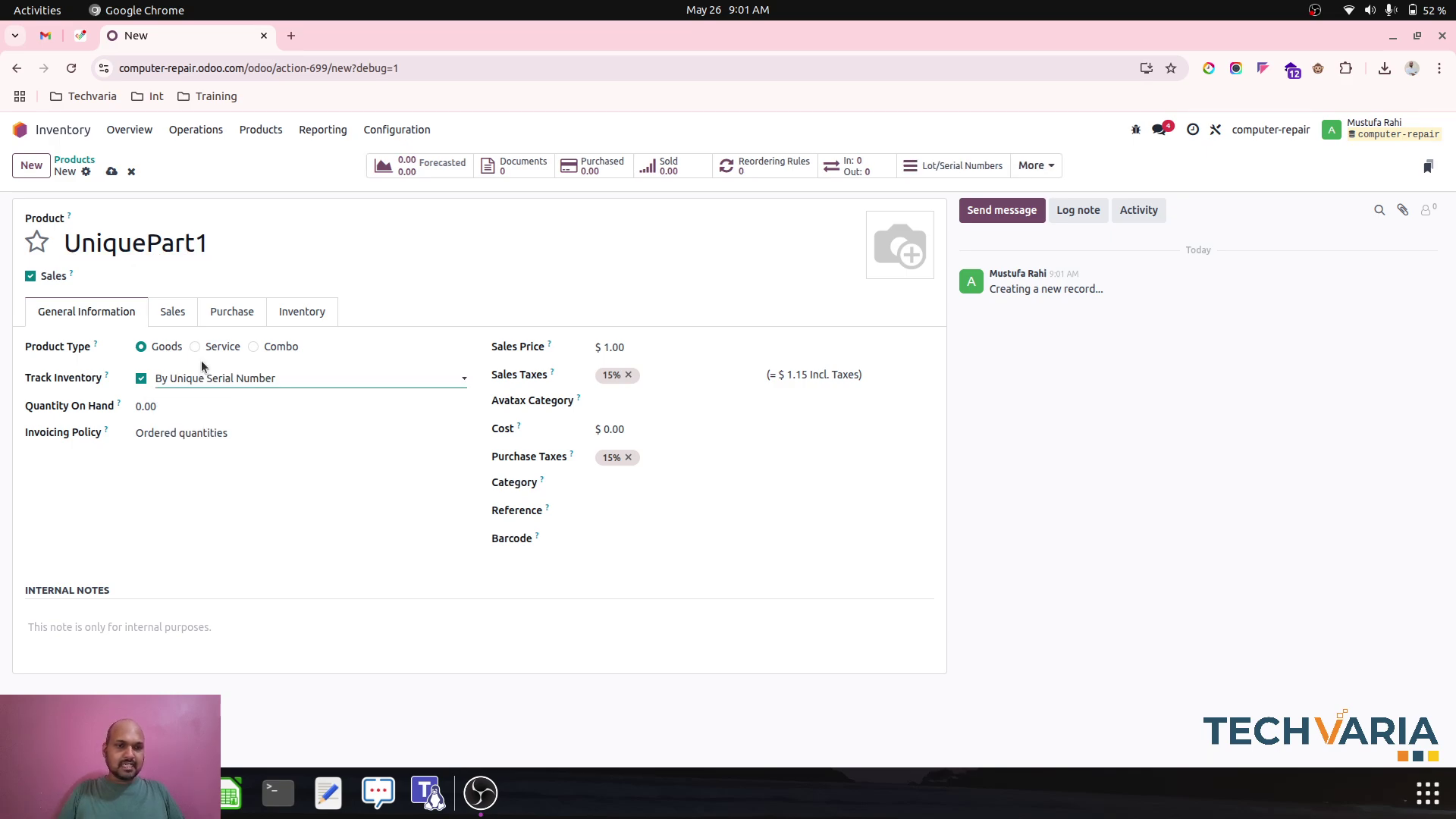
click(112, 171)
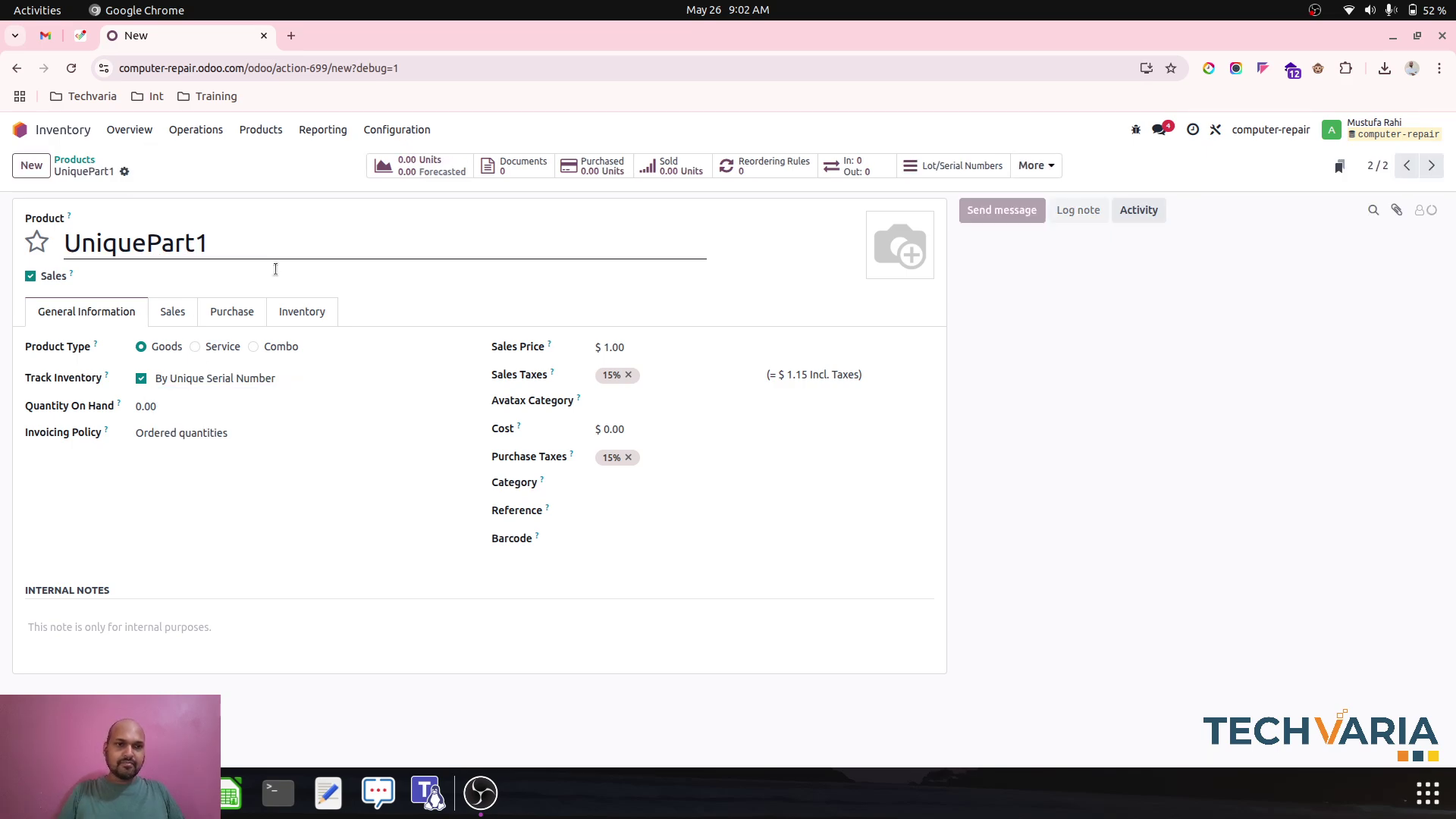
Step: Start a new product named Customer Laptop and track its inventory By Unique Serial Number
click(31, 165)
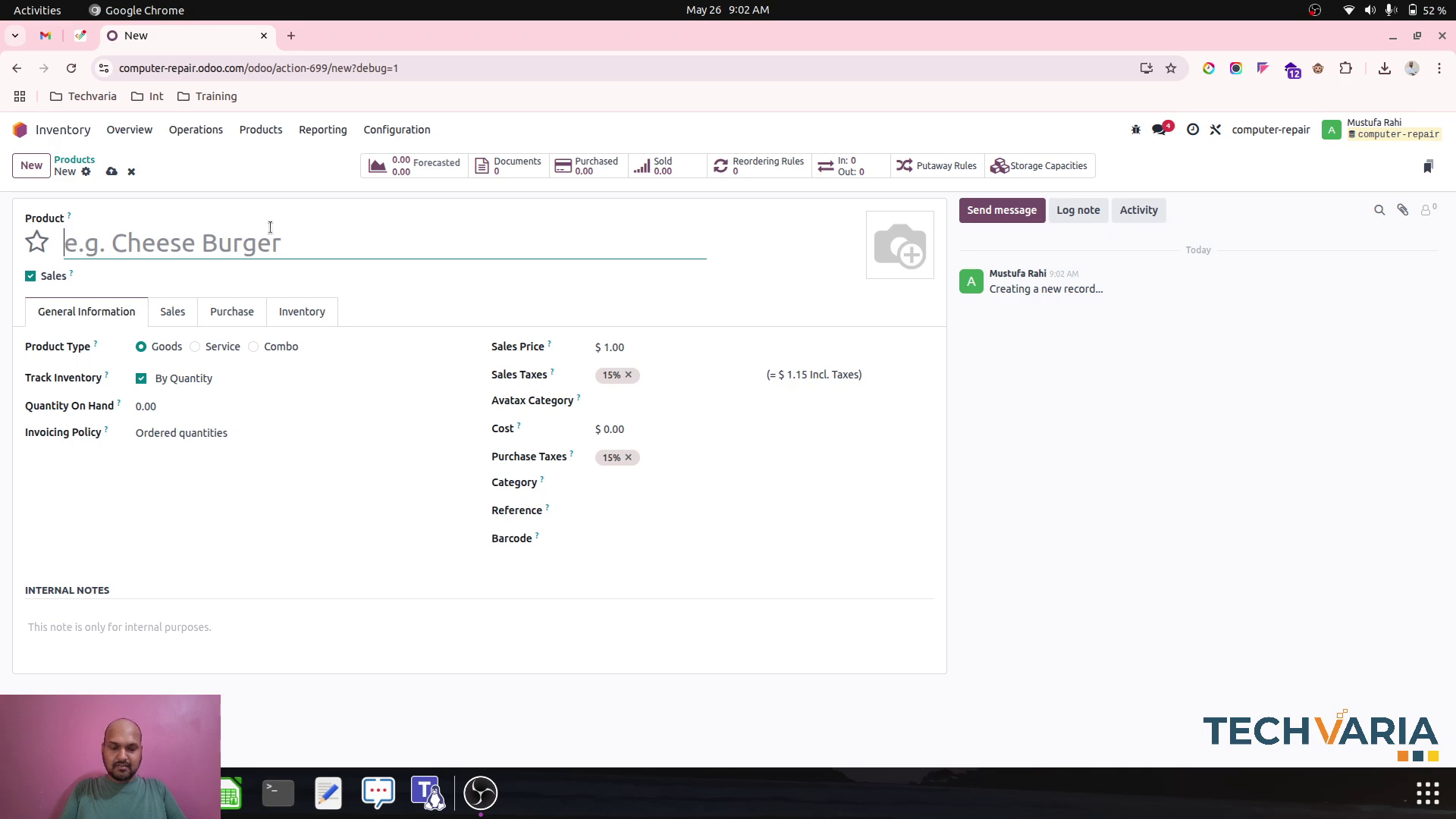
text(Laptop)
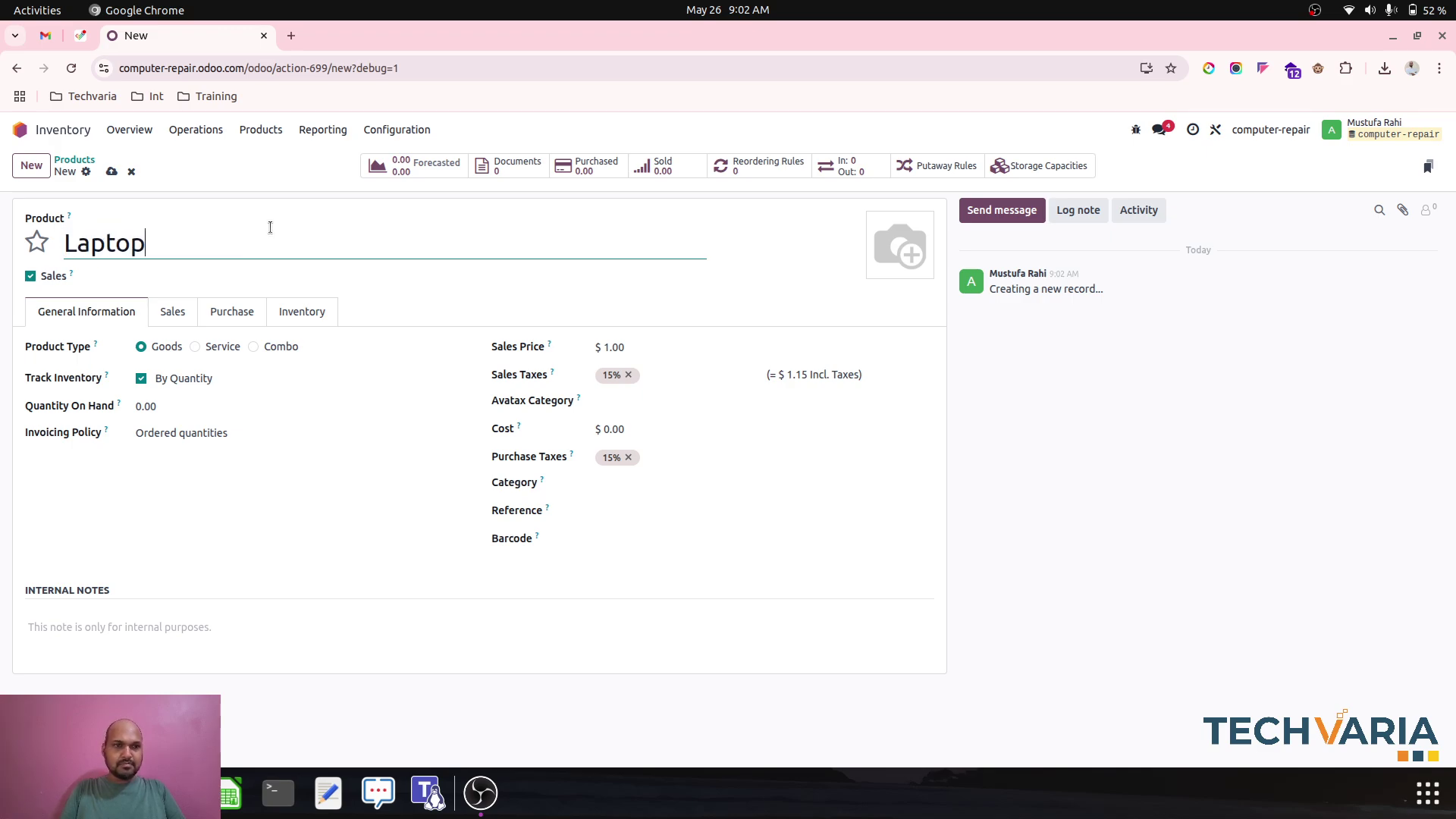
key(BackSpace)
key(BackSpace)
key(BackSpace)
key(BackSpace)
key(BackSpace)
text(Cu)
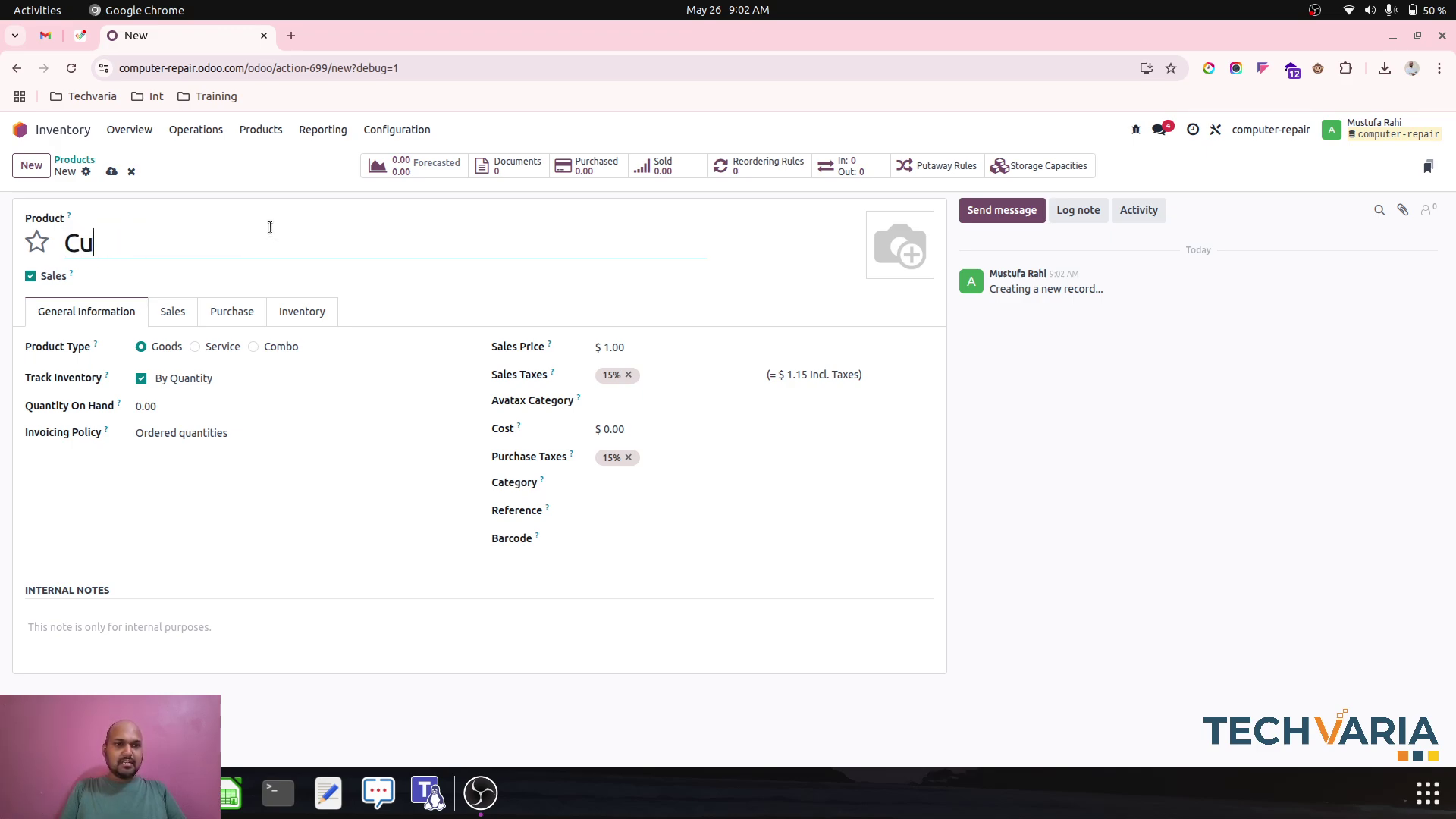
text(stomer Laptop)
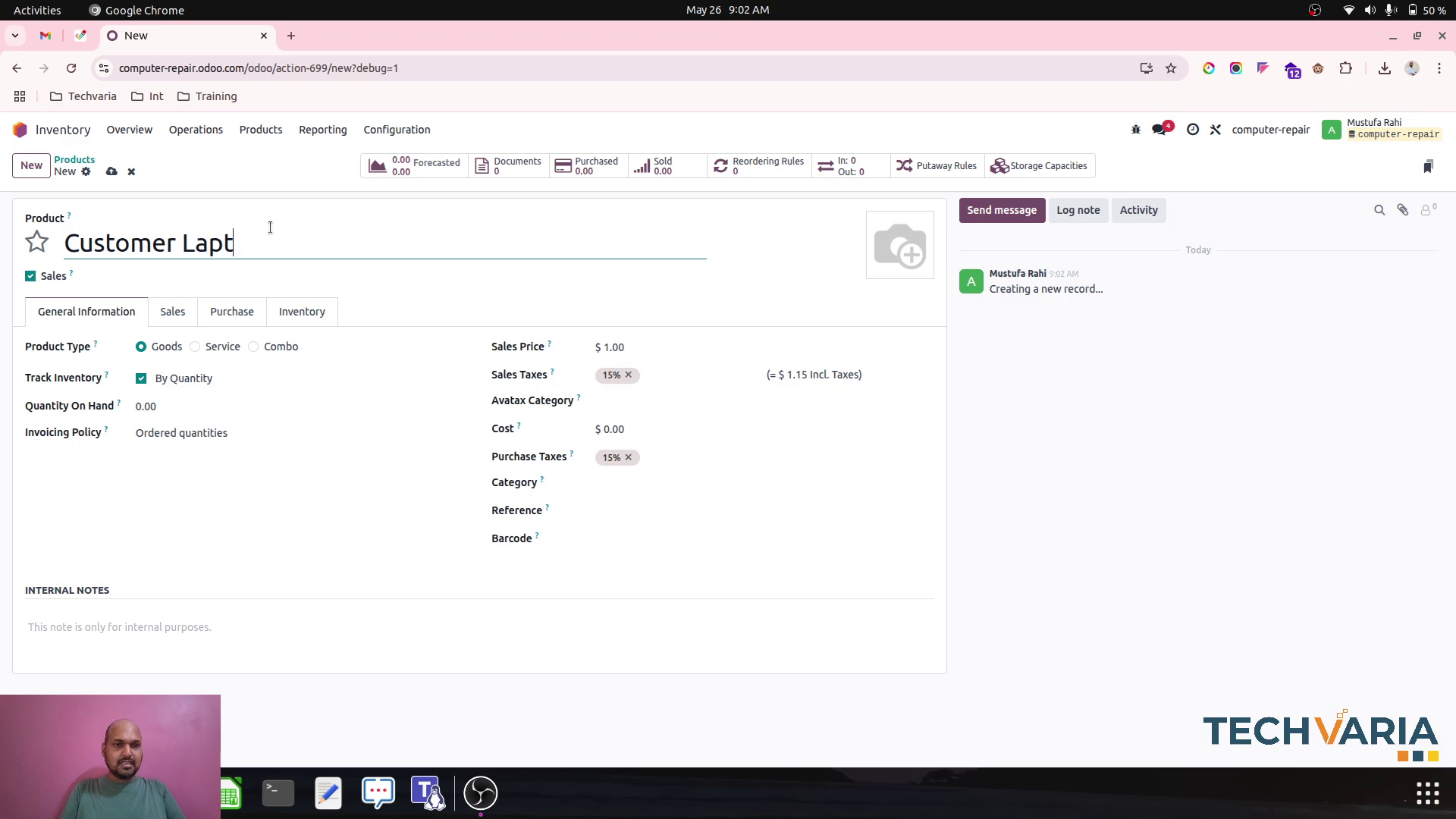
click(232, 376)
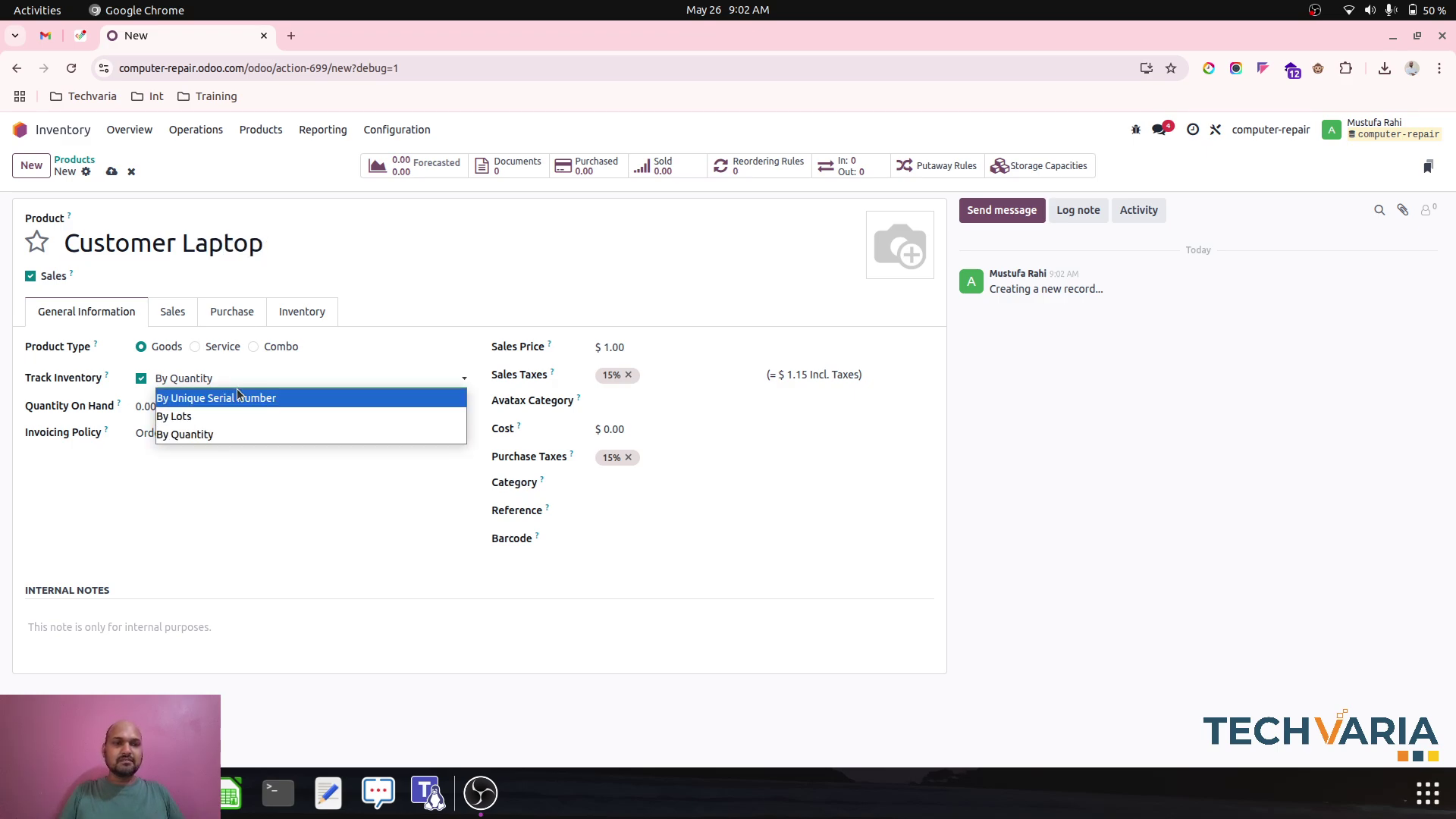
click(241, 396)
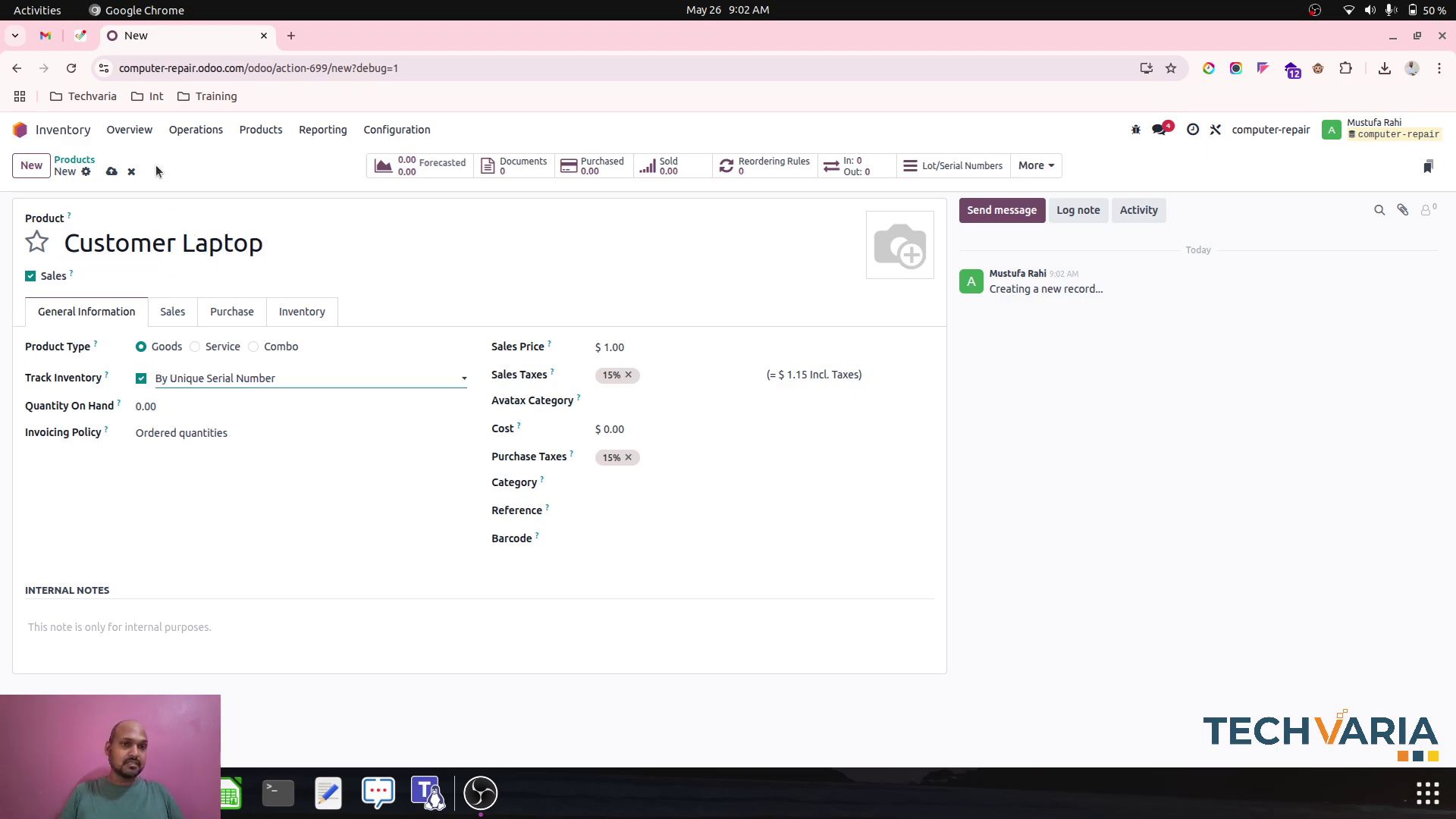
Step: Set the Customer Laptop's sales price to 0 and save the product
click(638, 351)
text(0)
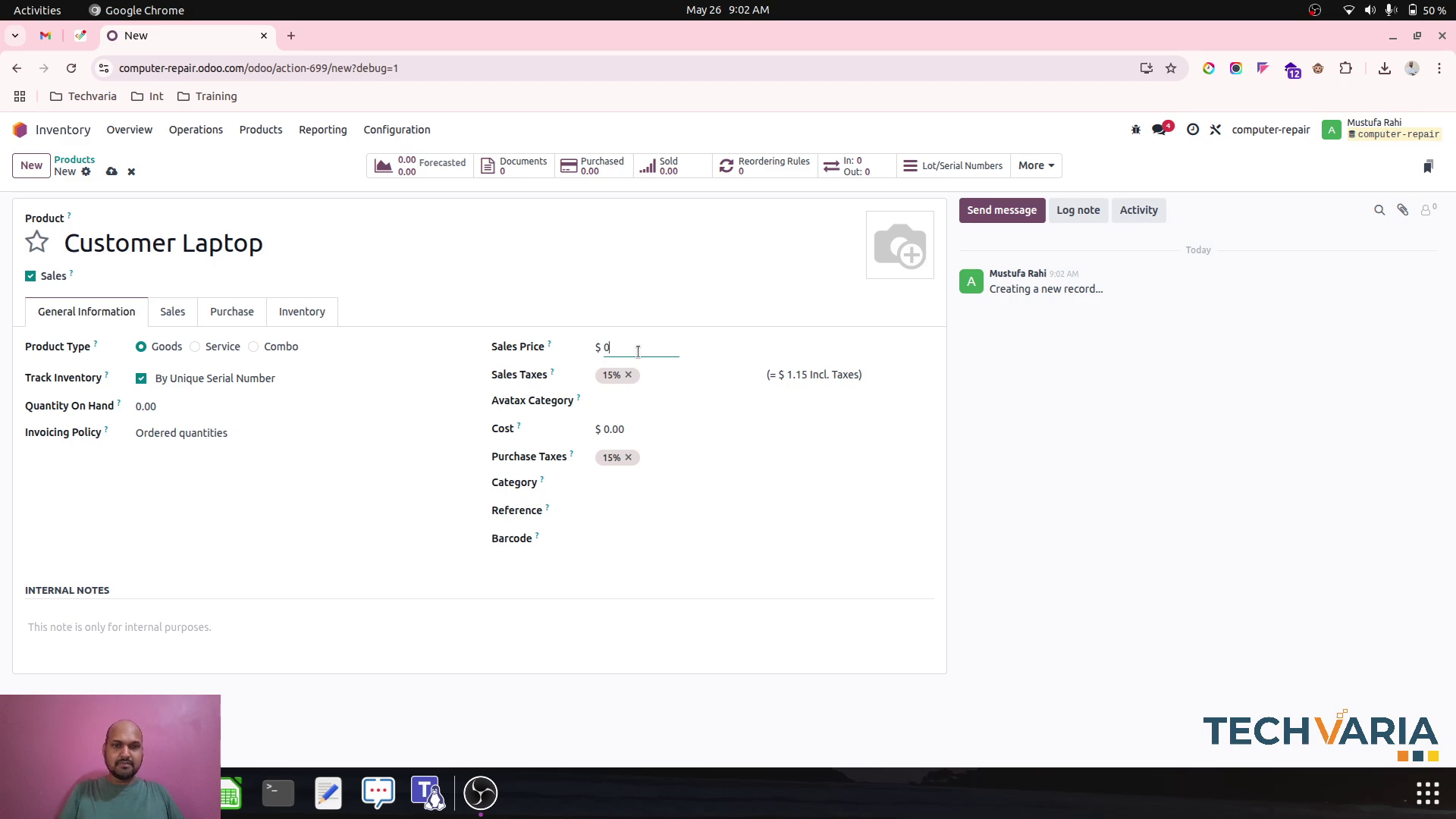
click(482, 191)
click(112, 171)
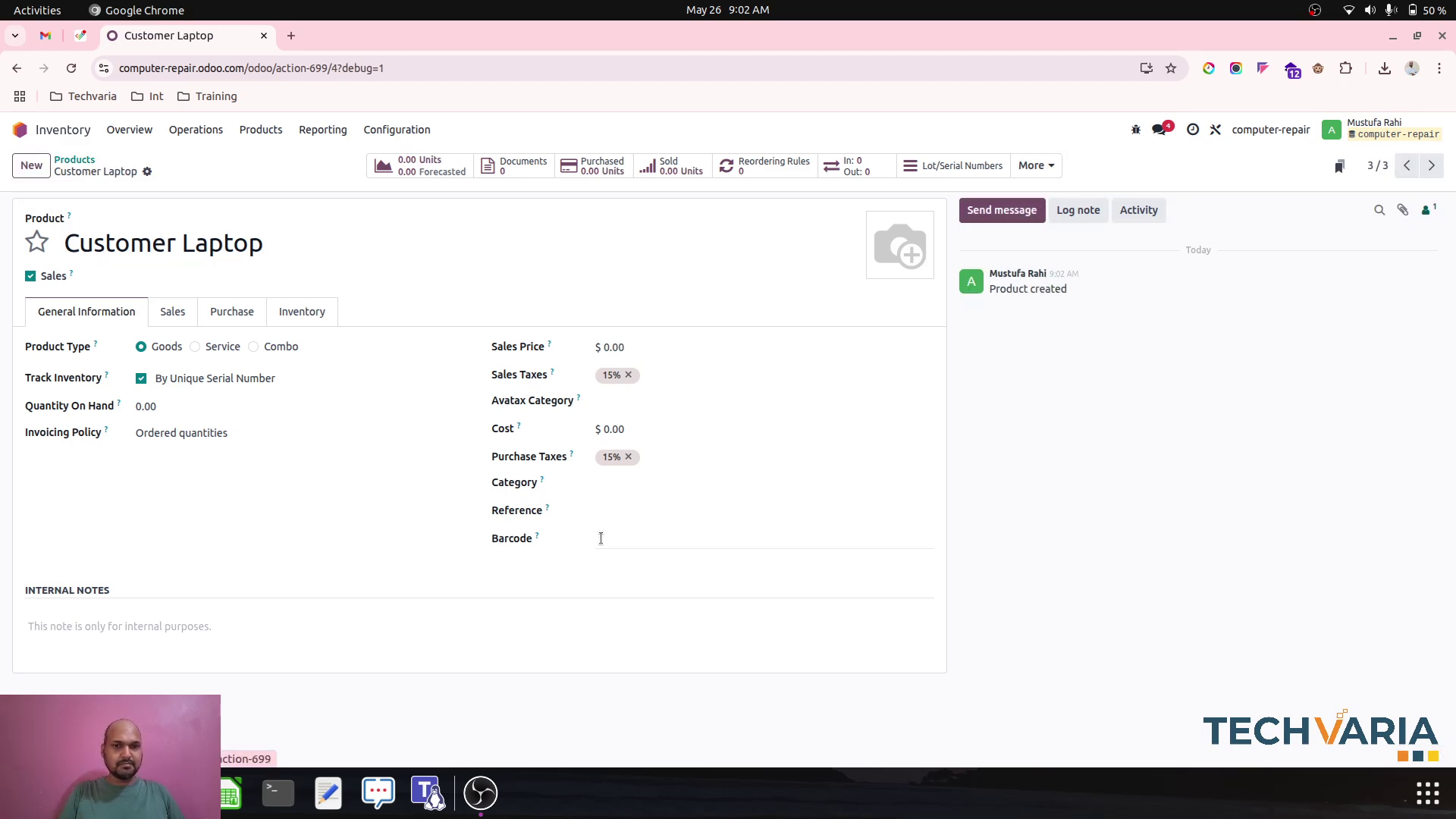
Step: Return to the product list and assign the Goods category to Parts1
click(659, 481)
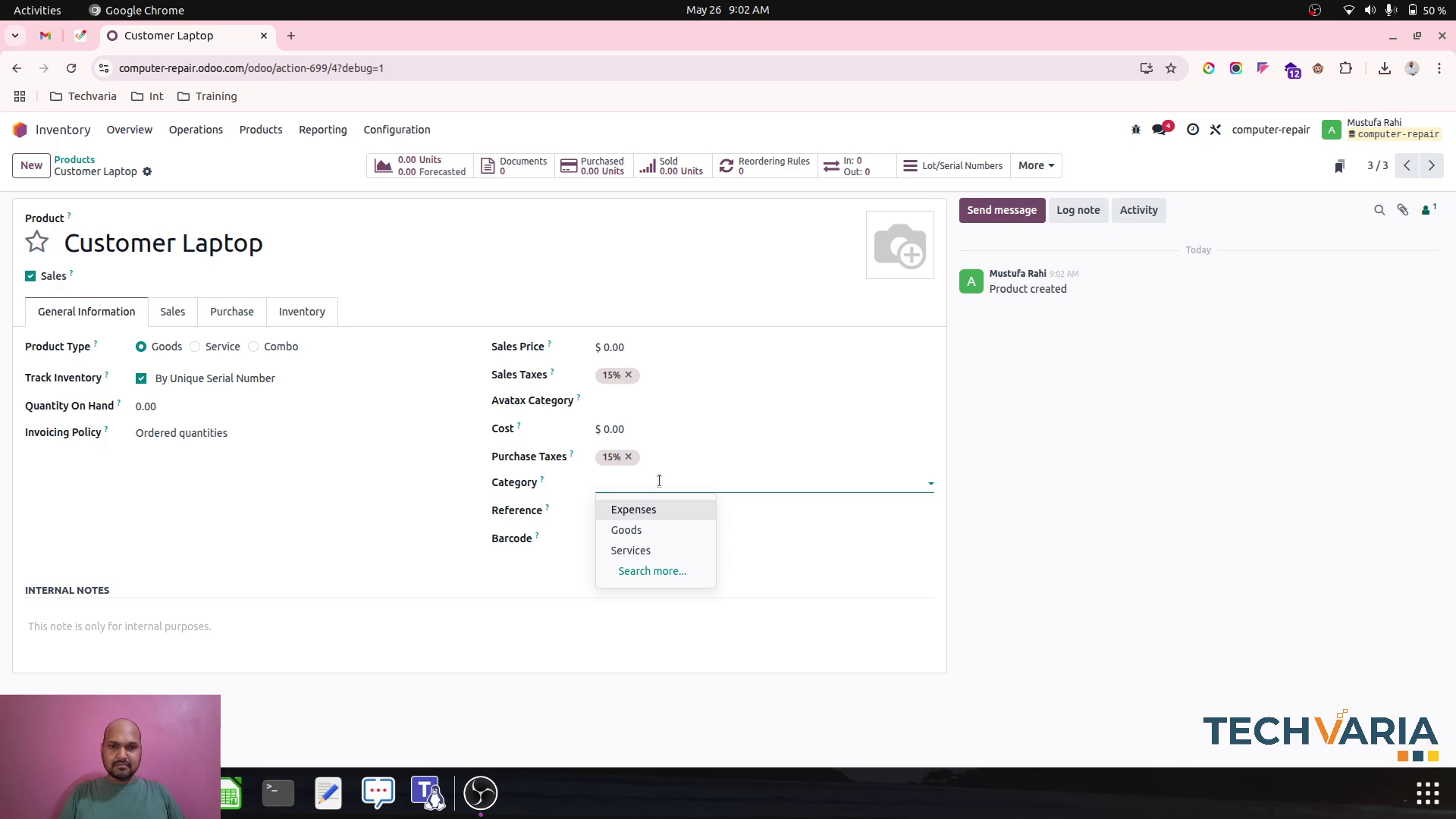
click(74, 160)
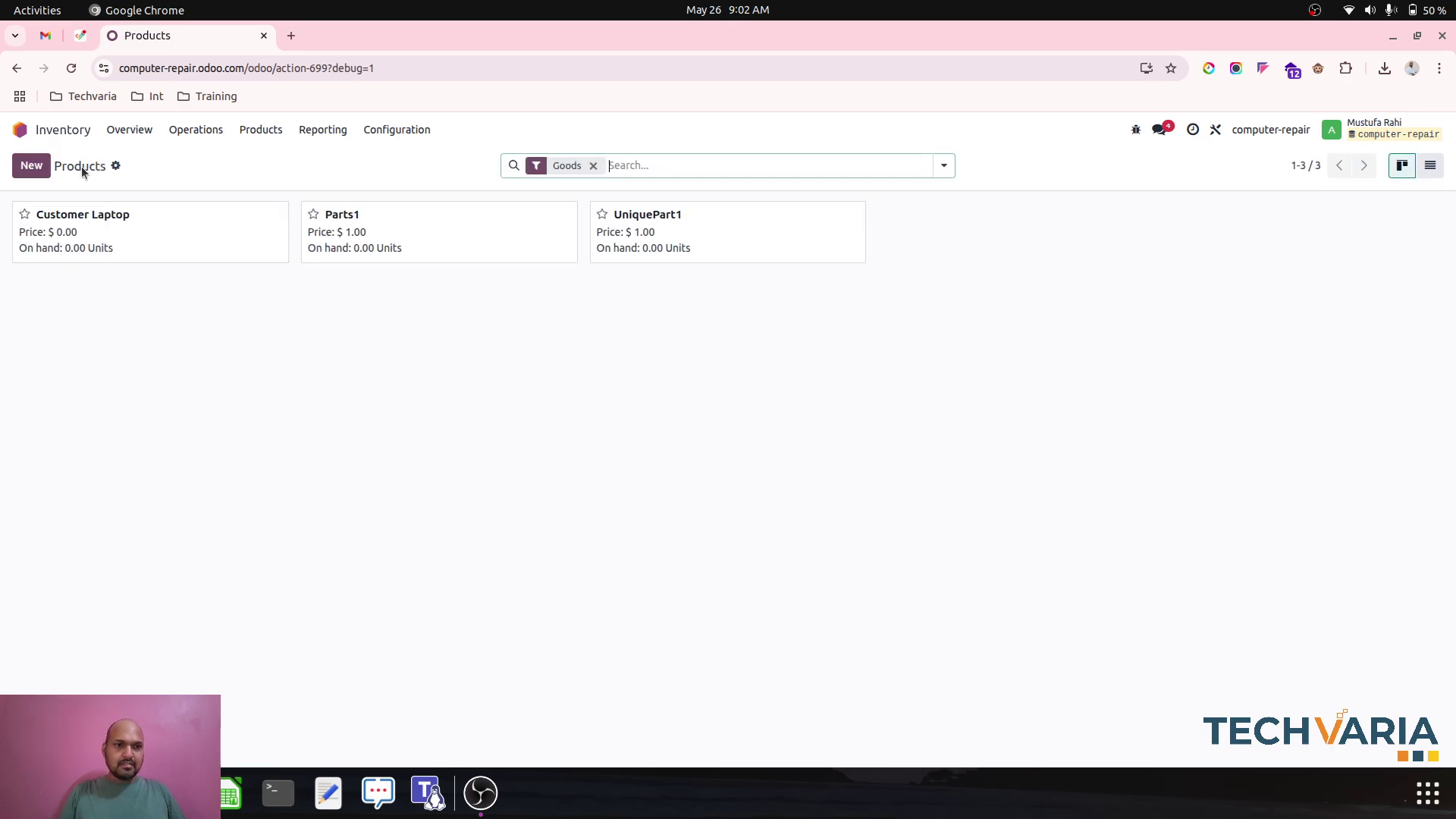
click(395, 250)
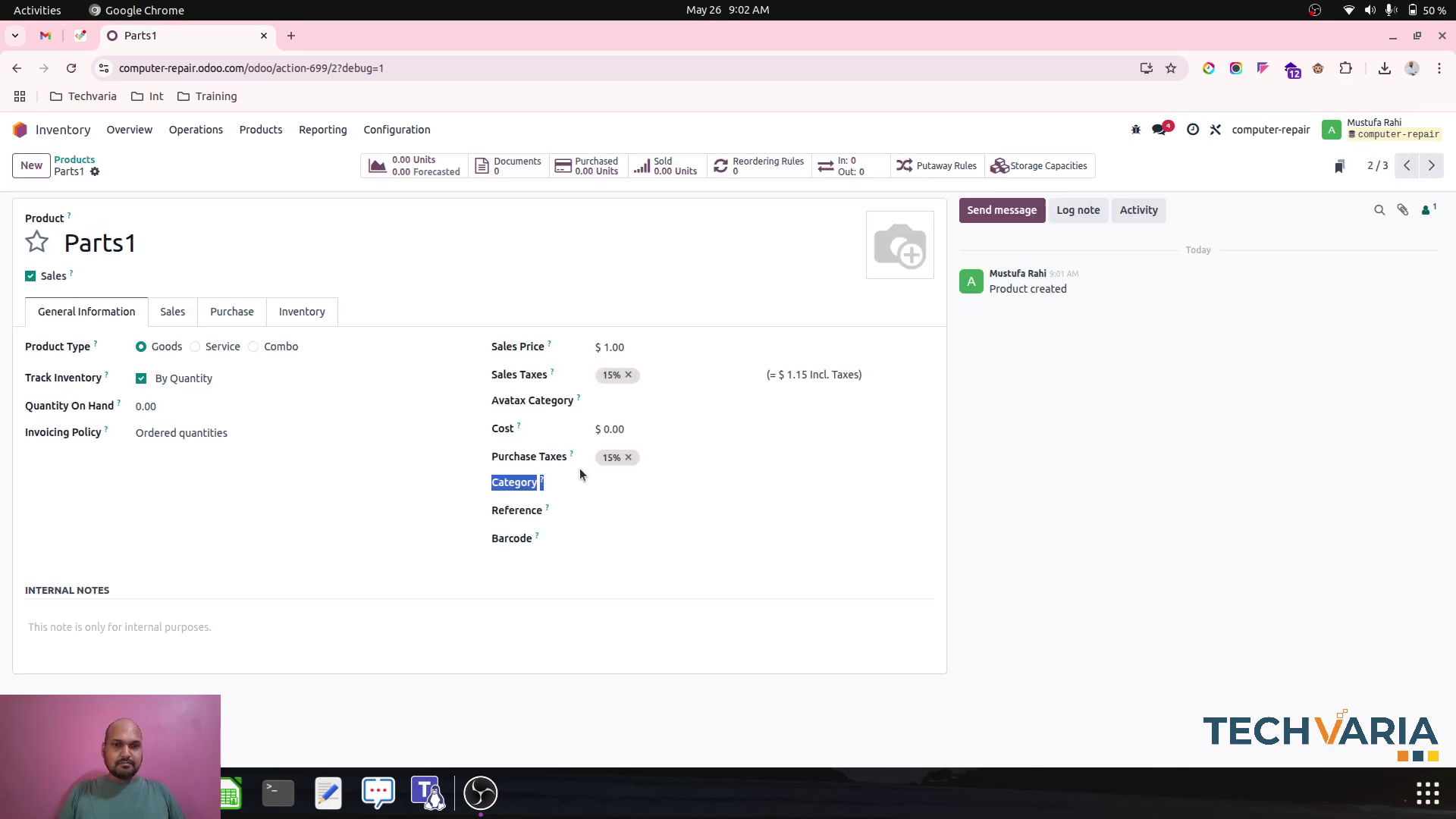
click(634, 482)
click(654, 539)
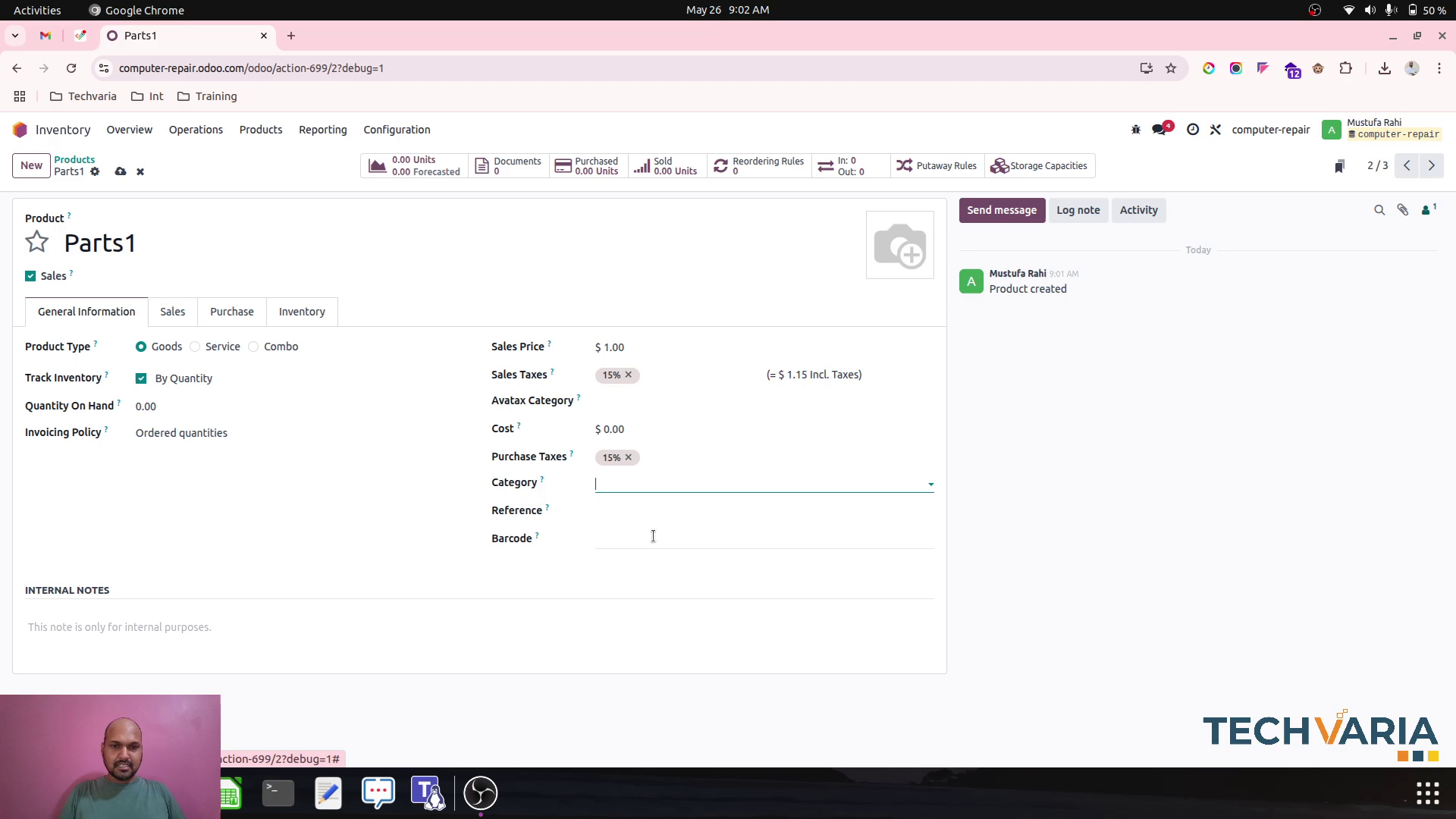
Step: Open the Goods category from Parts1 and set its costing method to Average Cost (AVCO)
click(927, 484)
click(617, 384)
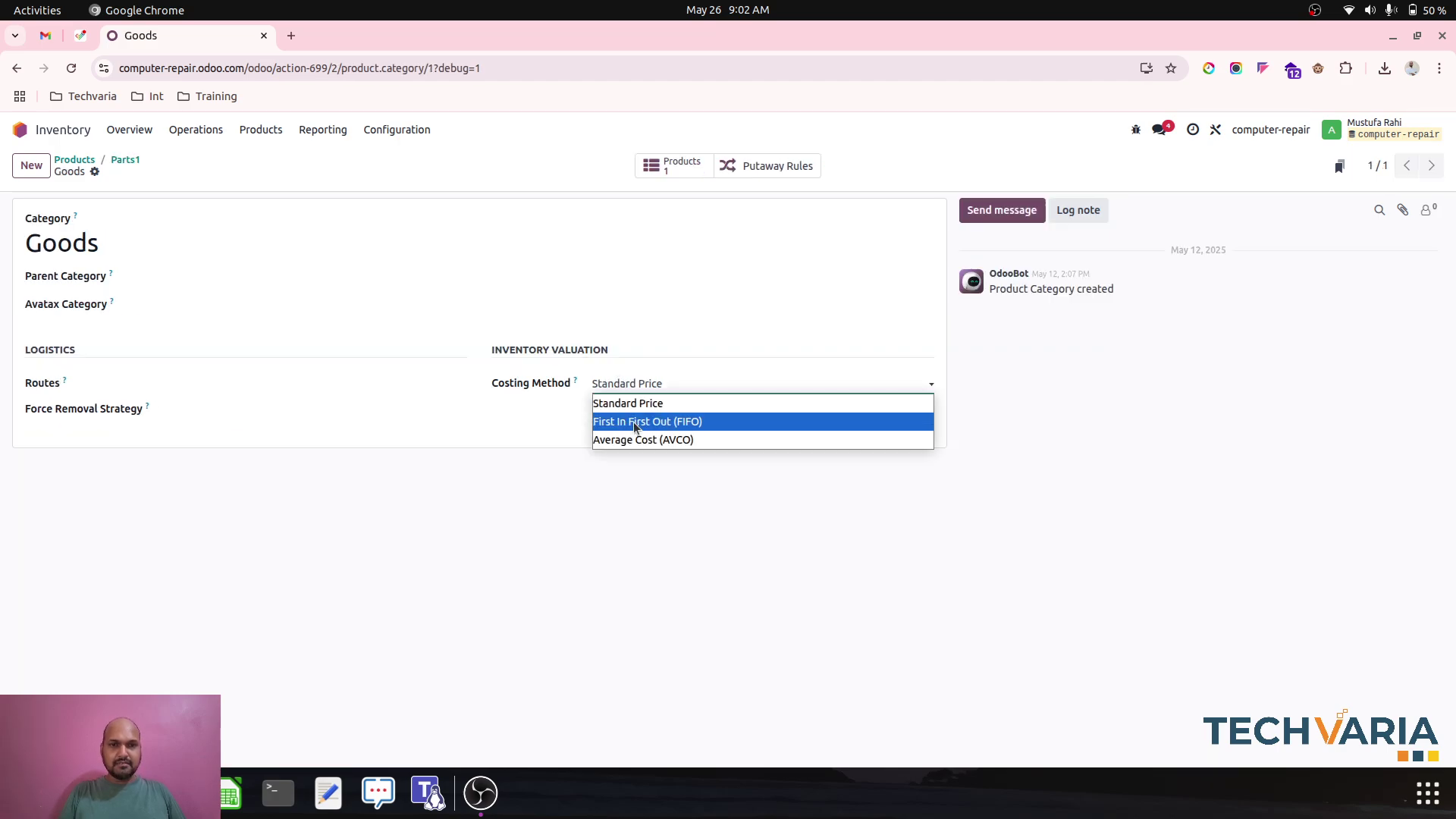
click(650, 449)
click(342, 475)
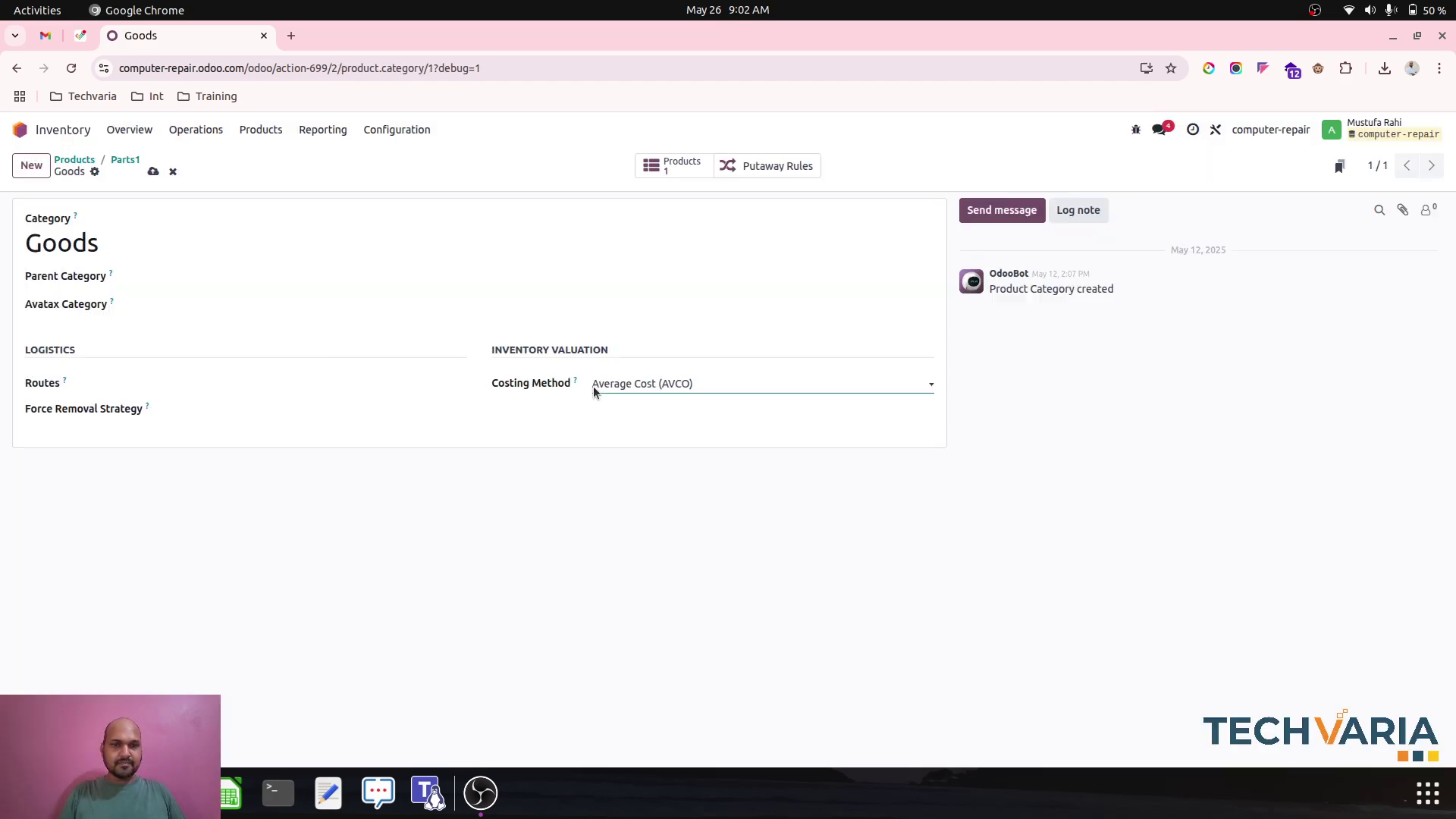
Step: Save the Goods category's costing change and return to the product list
click(153, 172)
click(125, 160)
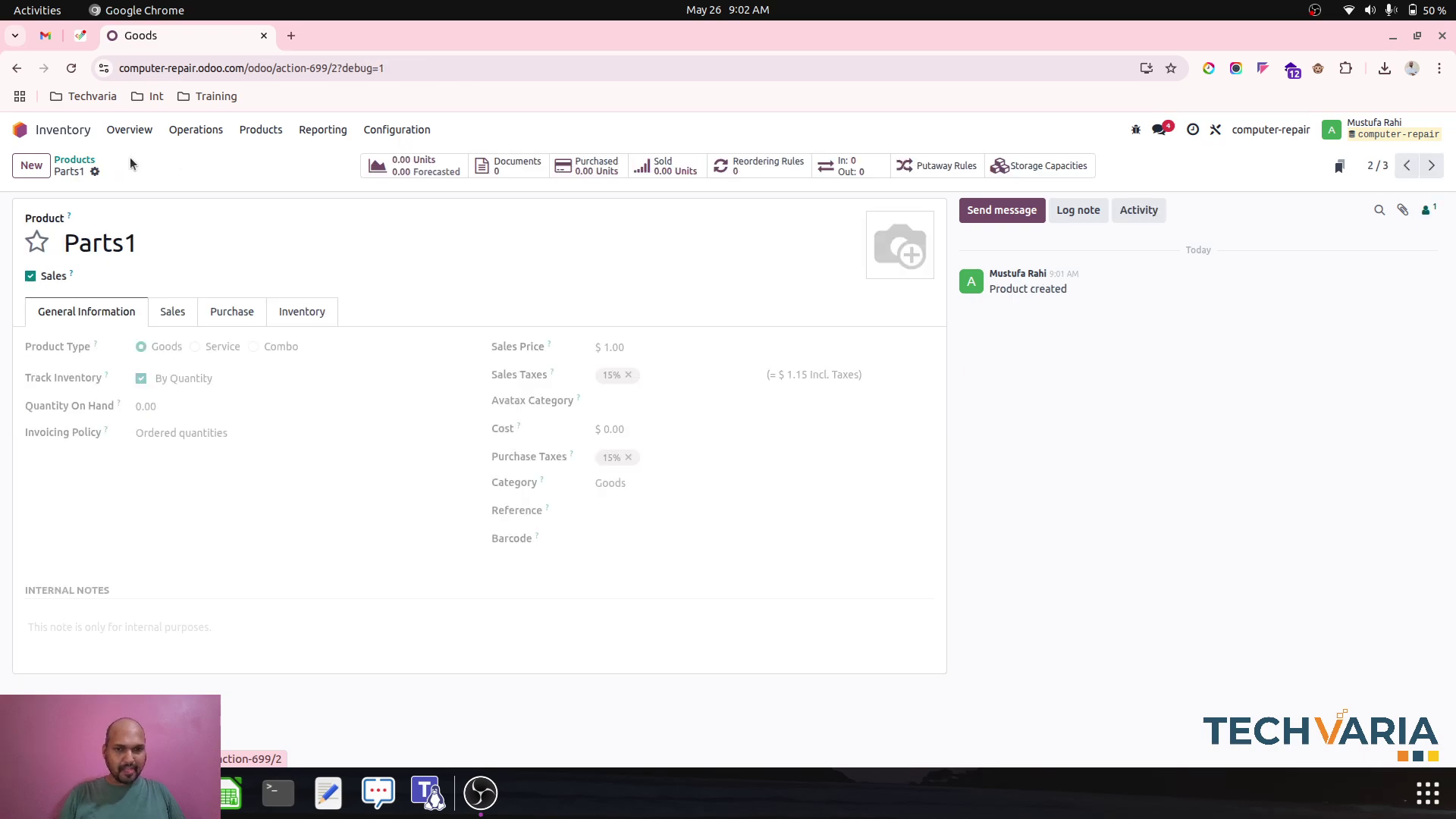
click(75, 160)
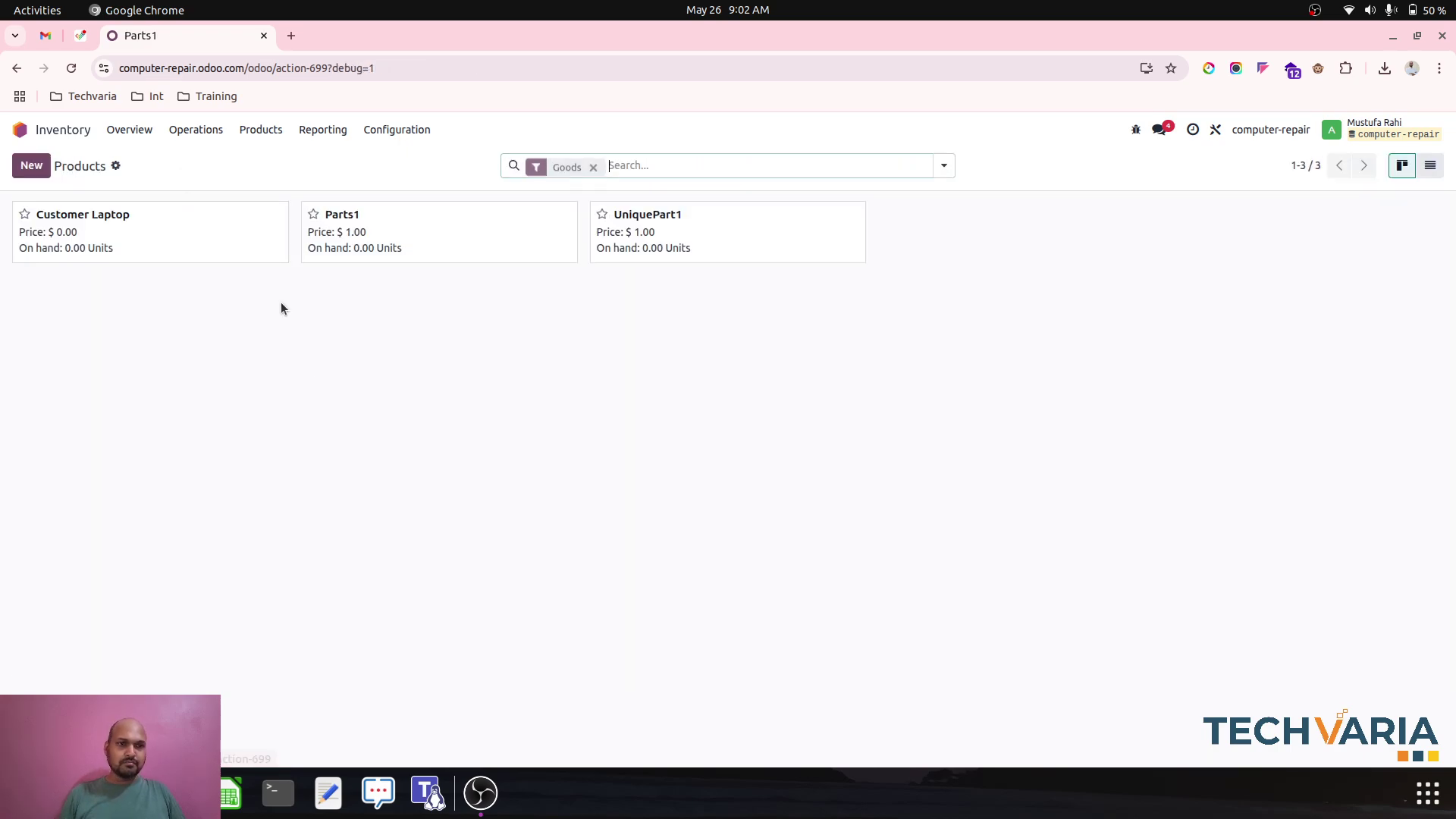
Step: Assign the Goods category to UniquePart1 and save the product
click(693, 253)
click(695, 486)
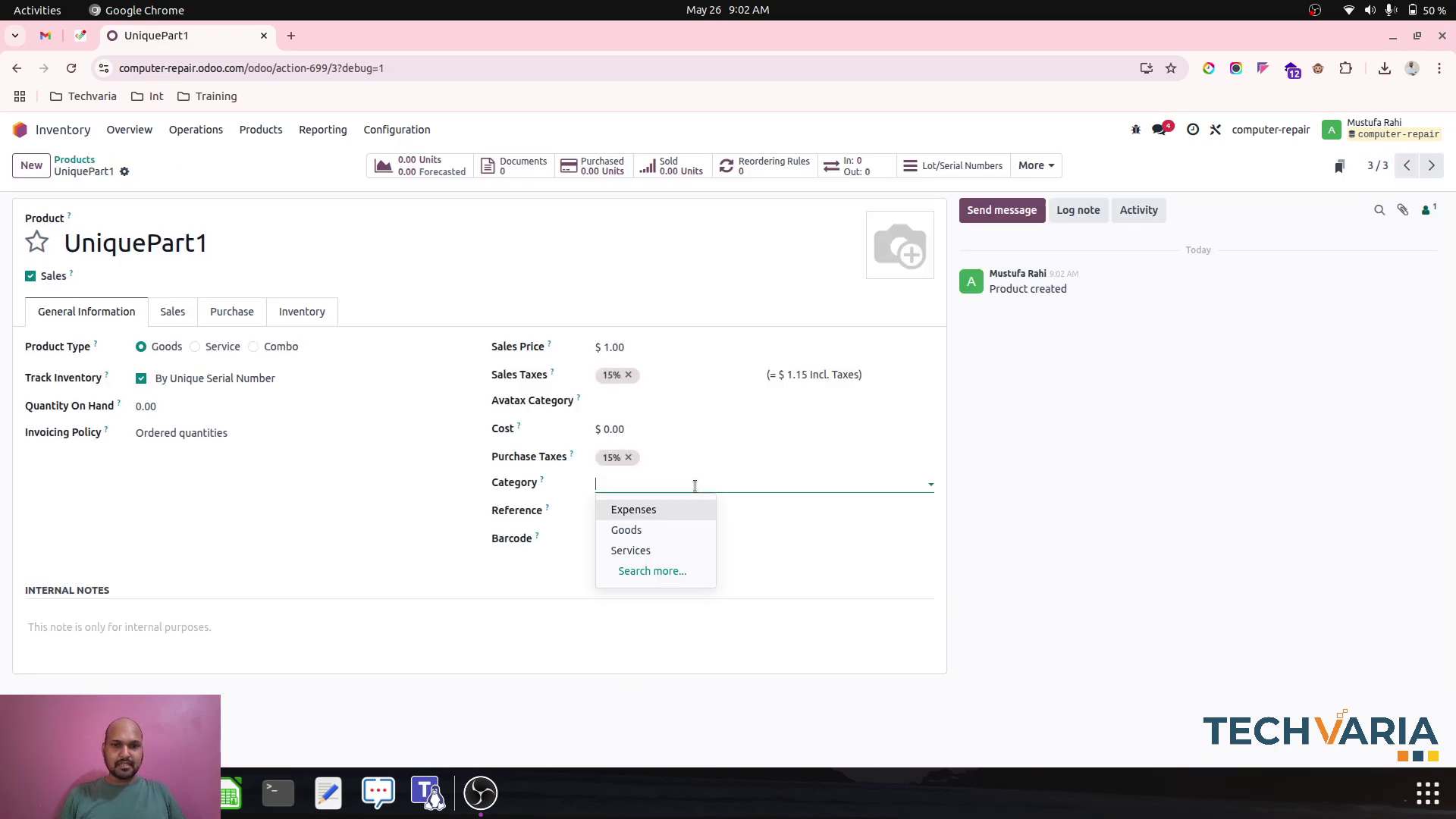
click(678, 530)
click(154, 172)
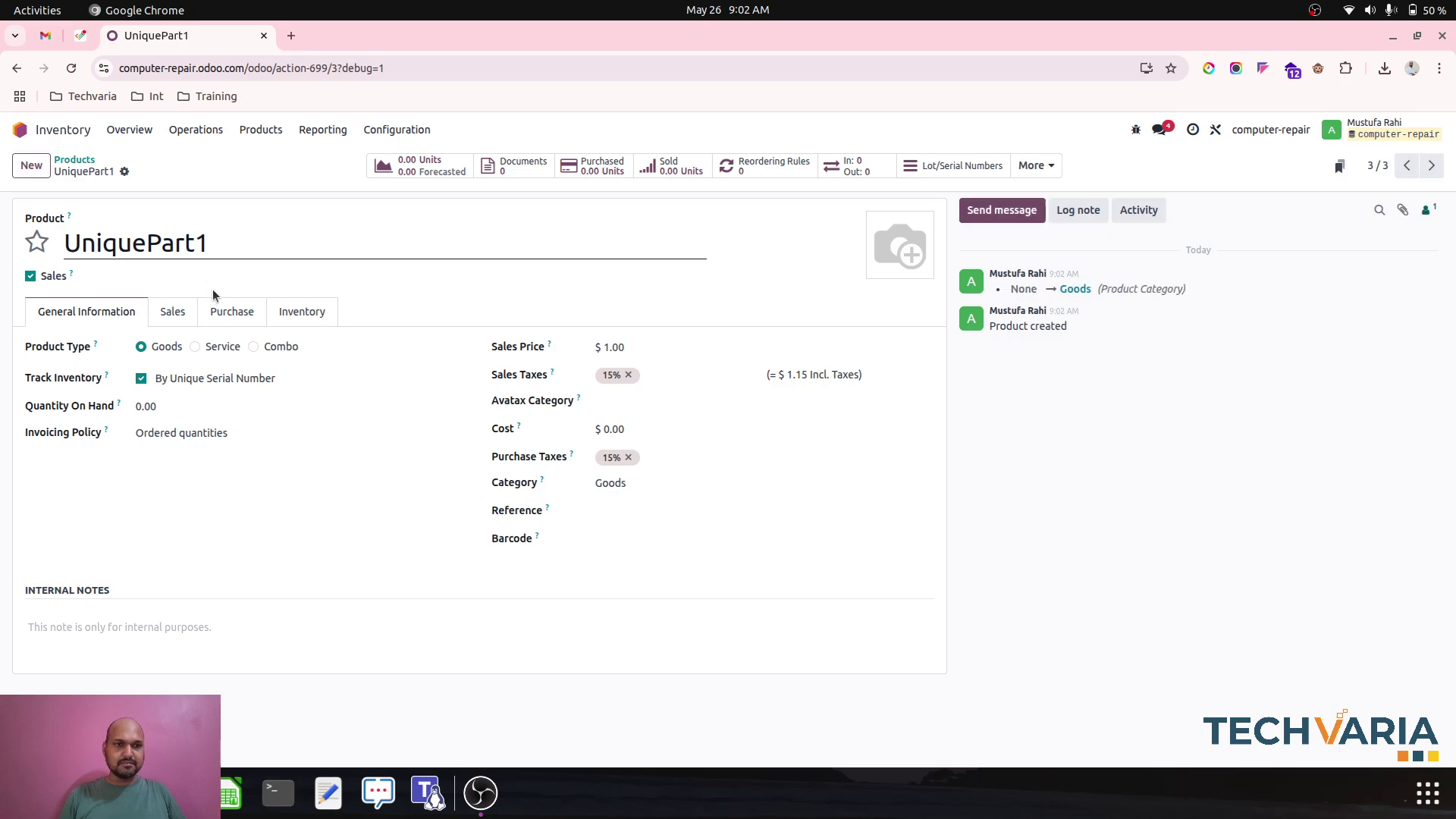
click(74, 160)
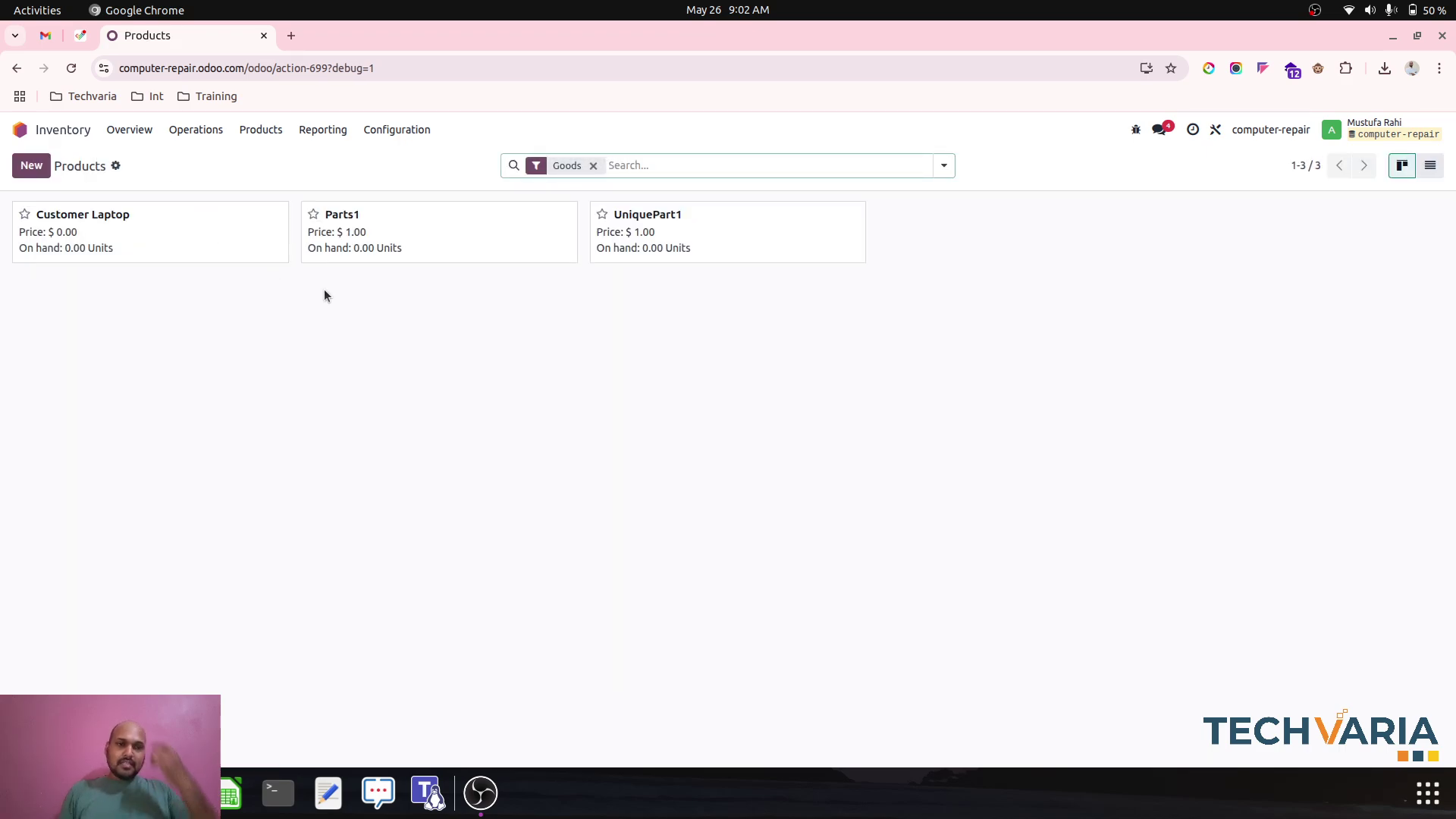
click(640, 234)
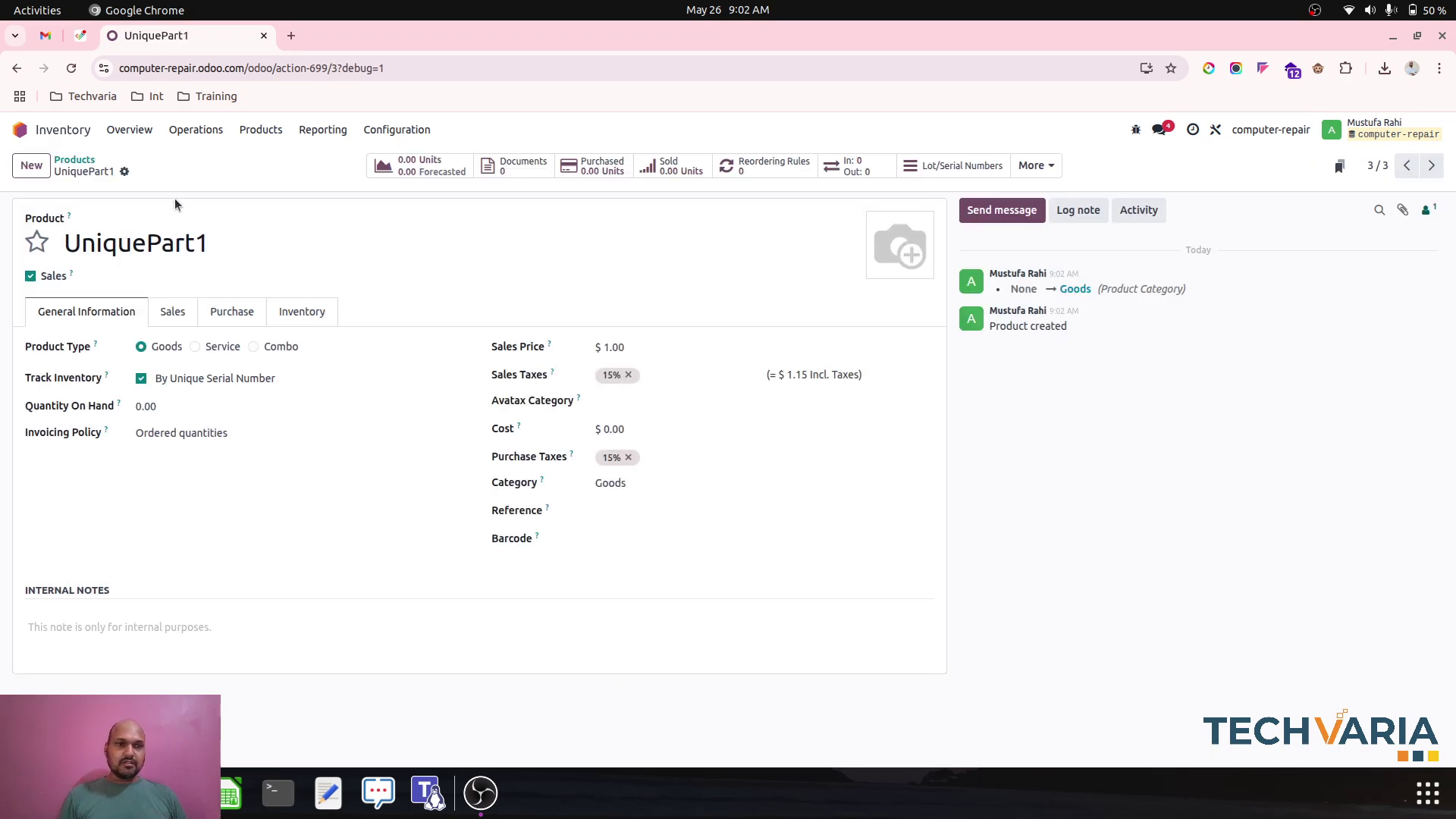
click(32, 165)
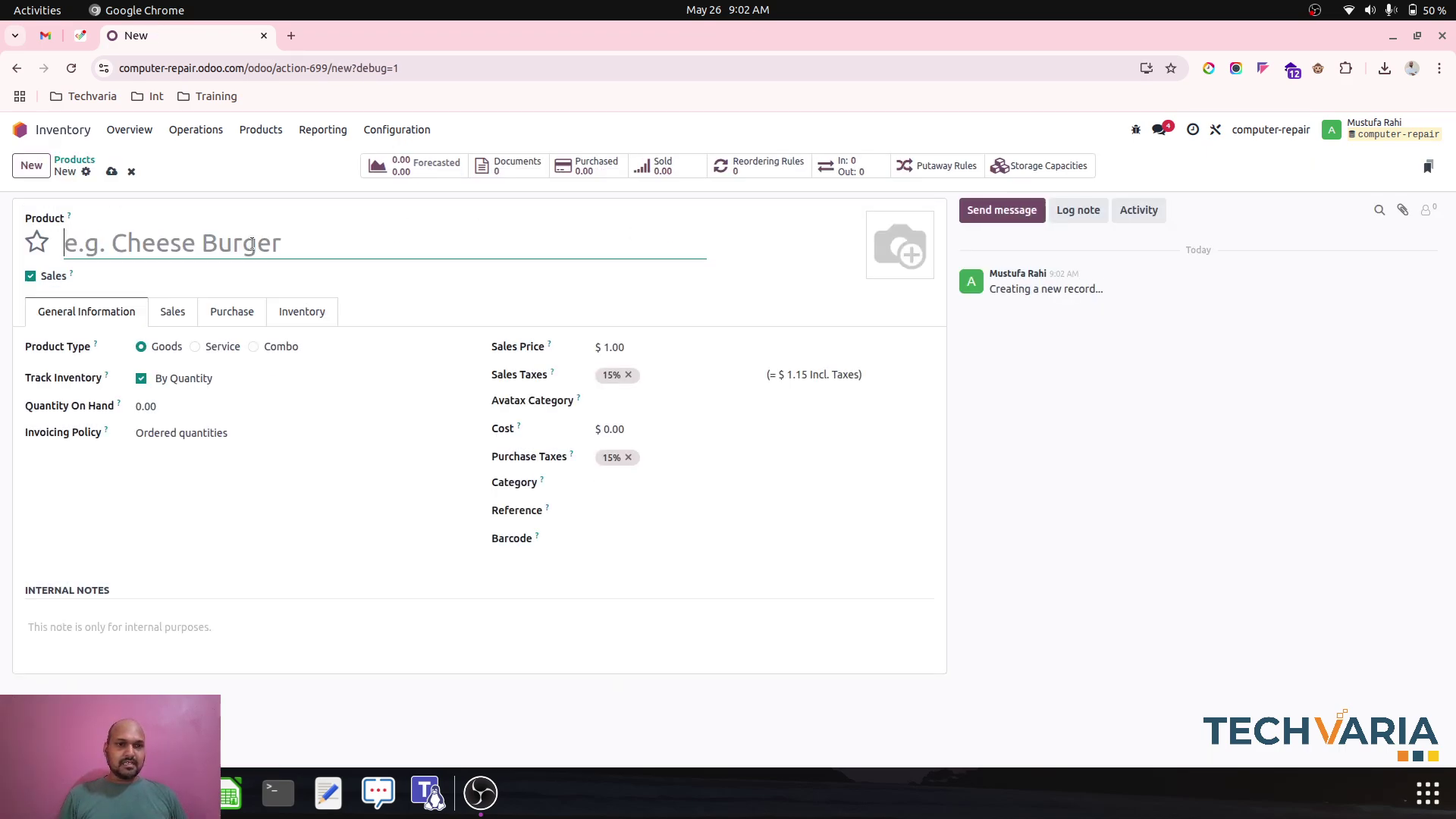
click(131, 172)
click(610, 246)
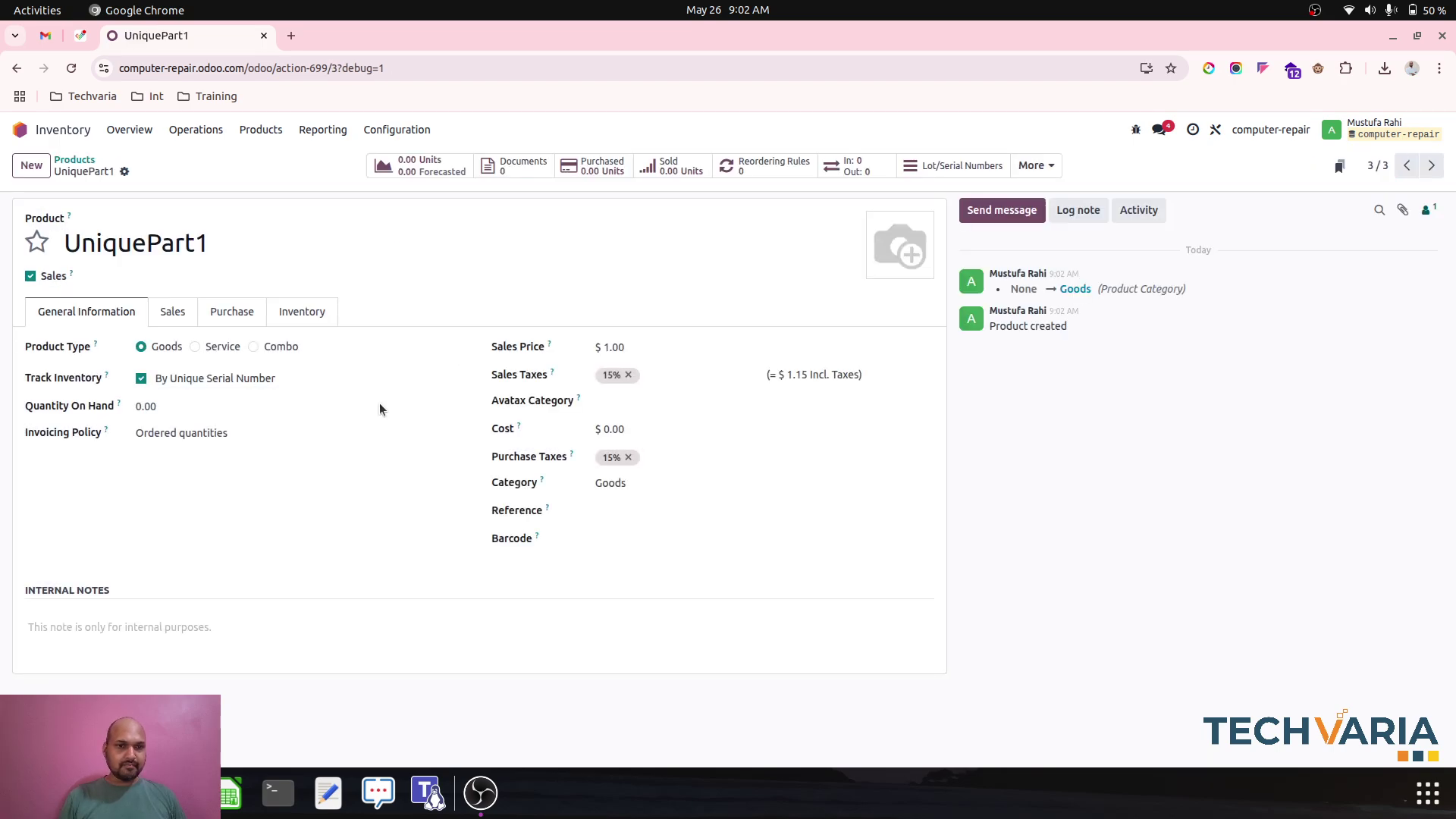
Step: Try to update UniquePart1's on-hand quantity with a WH/Stock line and a serial number beginning with UP00
click(253, 412)
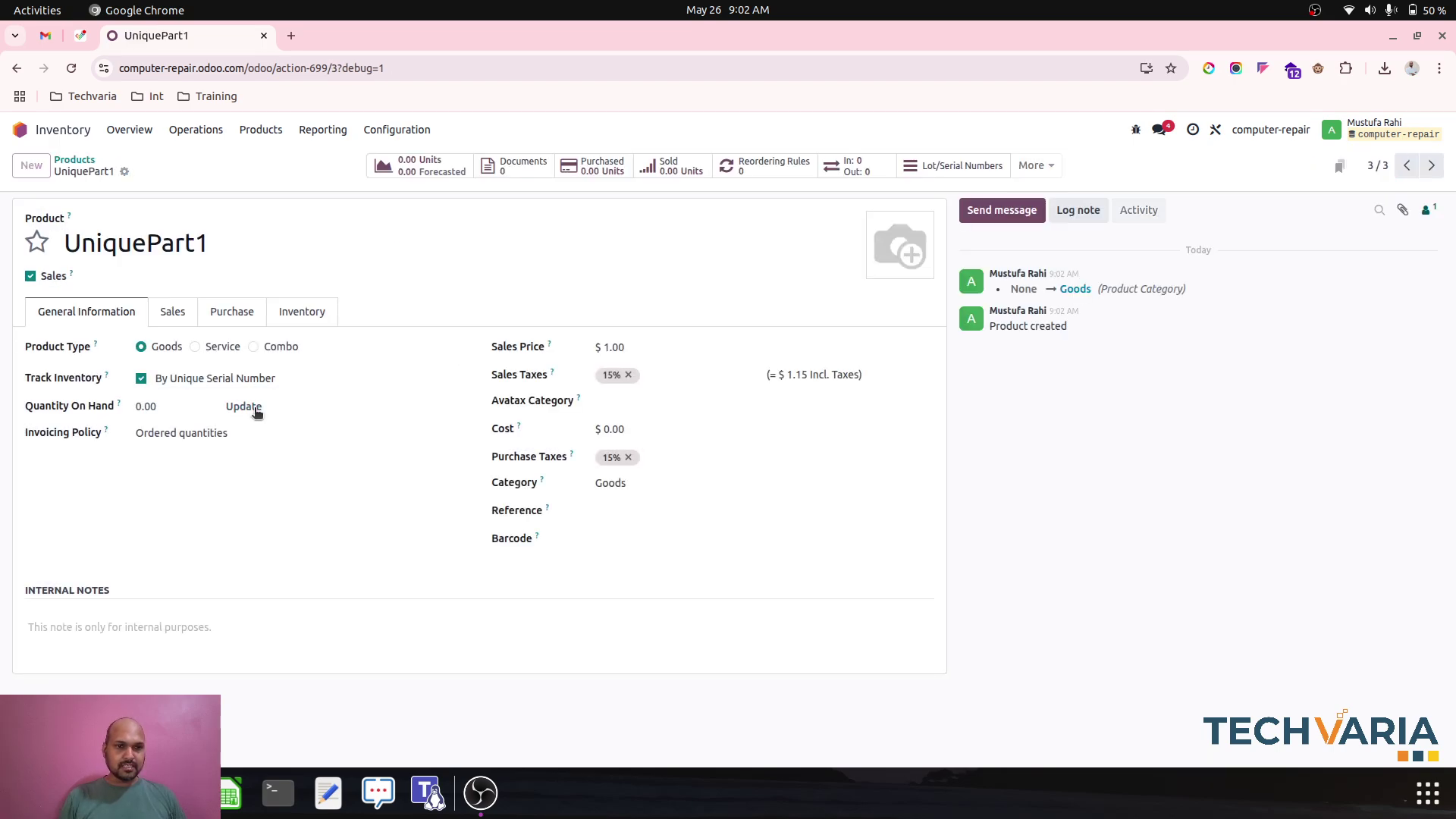
click(32, 166)
click(777, 232)
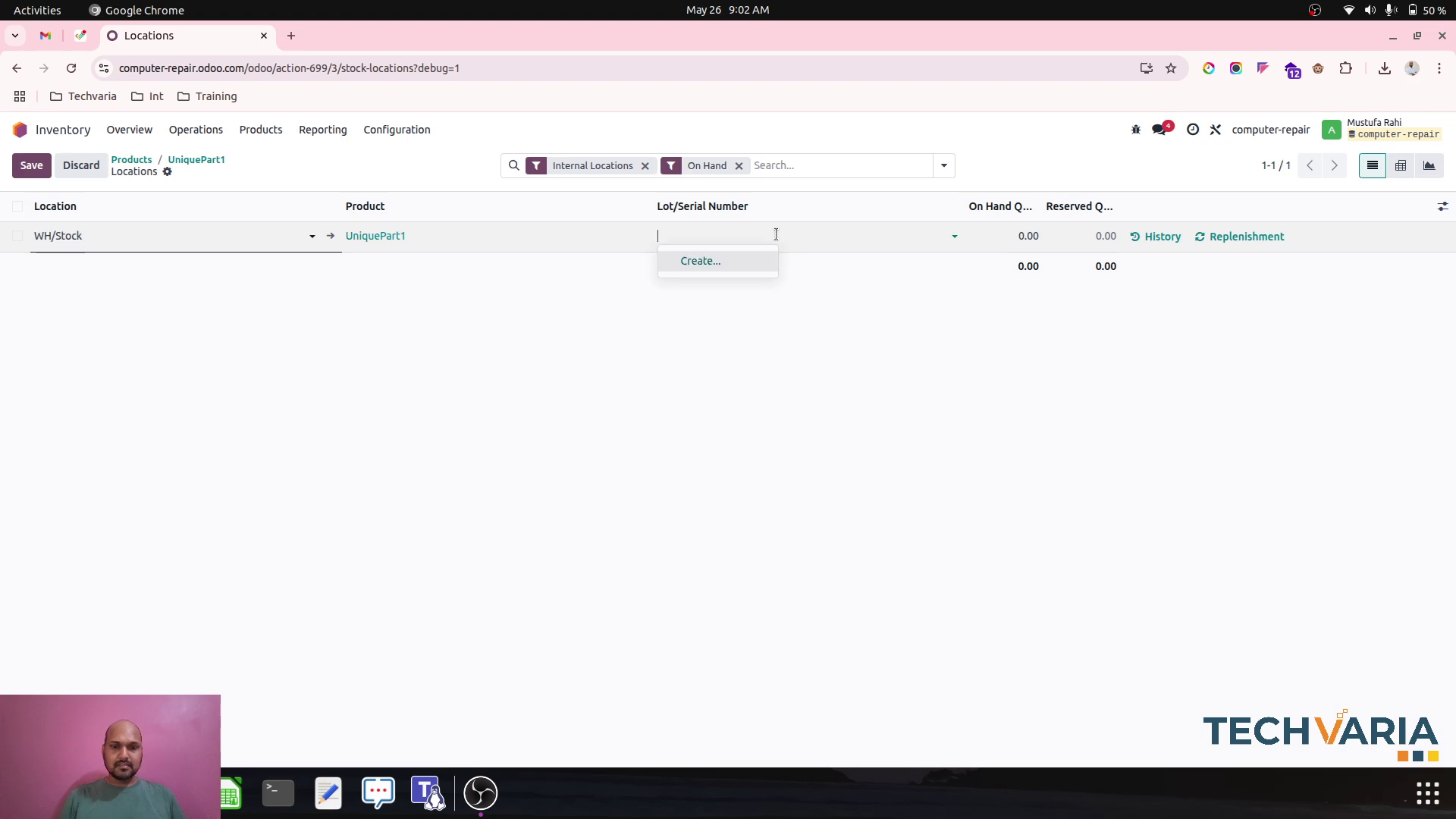
text(UP)
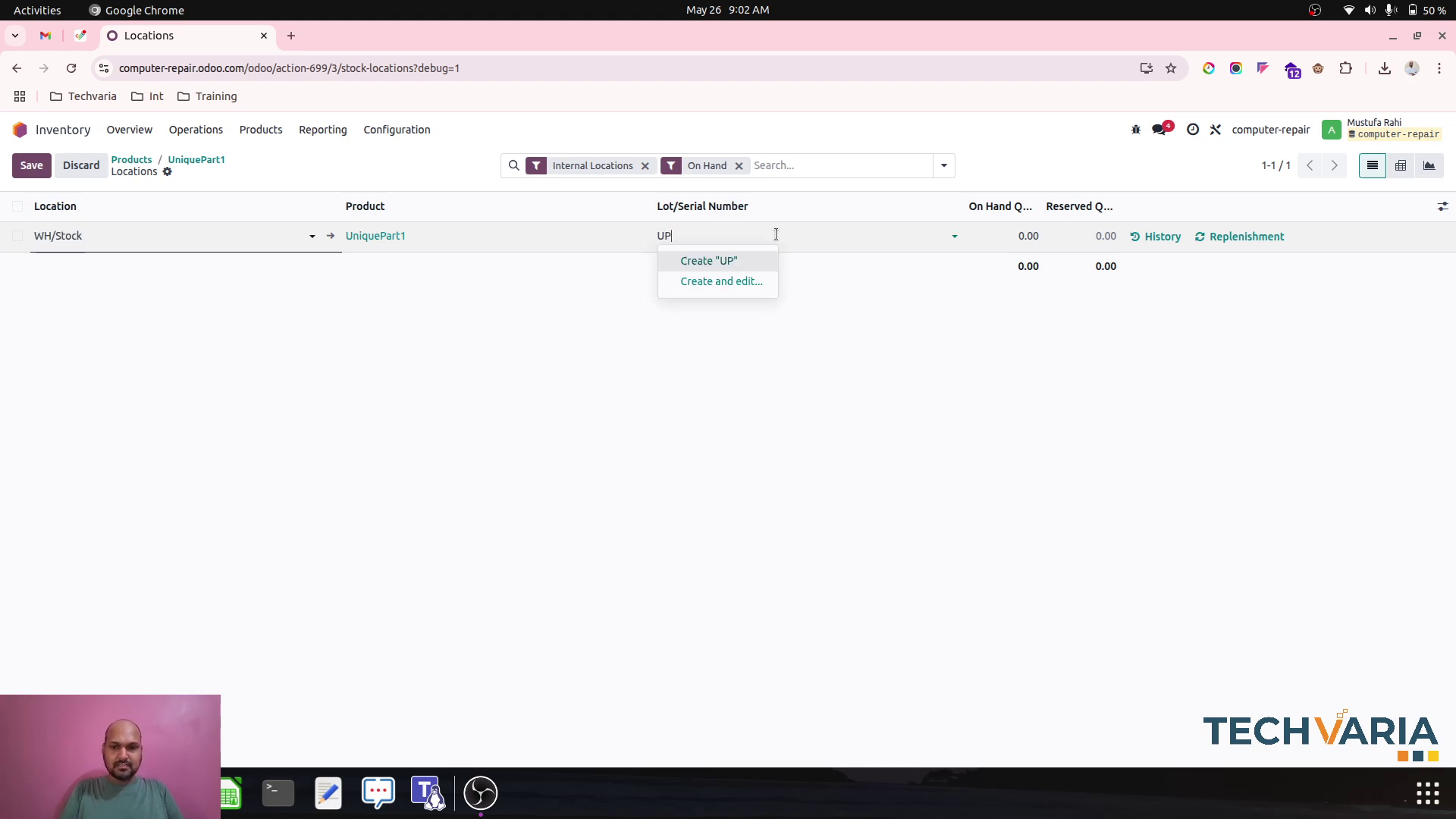
text(00)
key(BackSpace)
key(BackSpace)
key(BackSpace)
key(BackSpace)
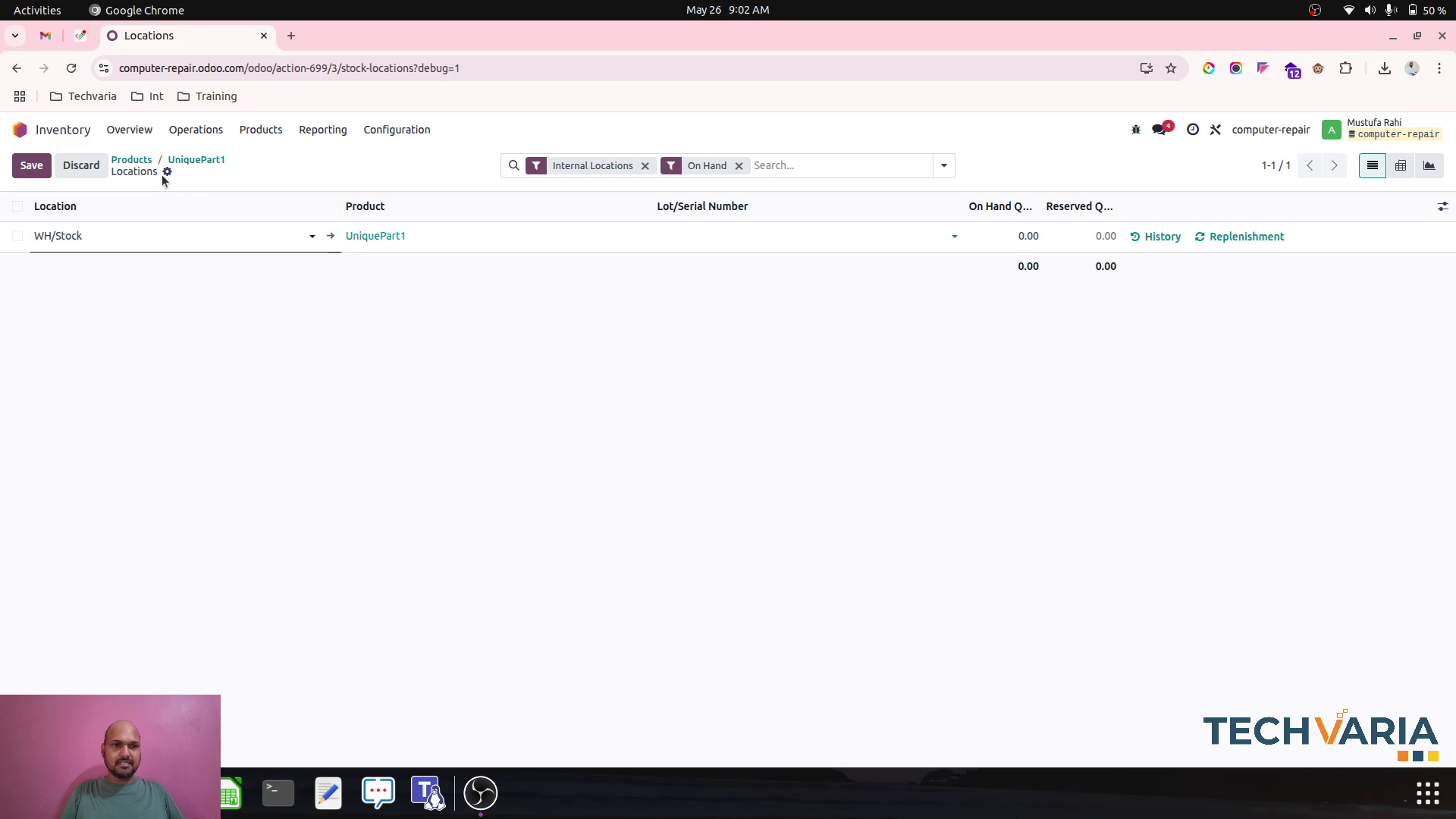
click(196, 159)
Step: Switch to the Purchase app and start a new request for quotation with Vendor1 as the vendor
click(20, 130)
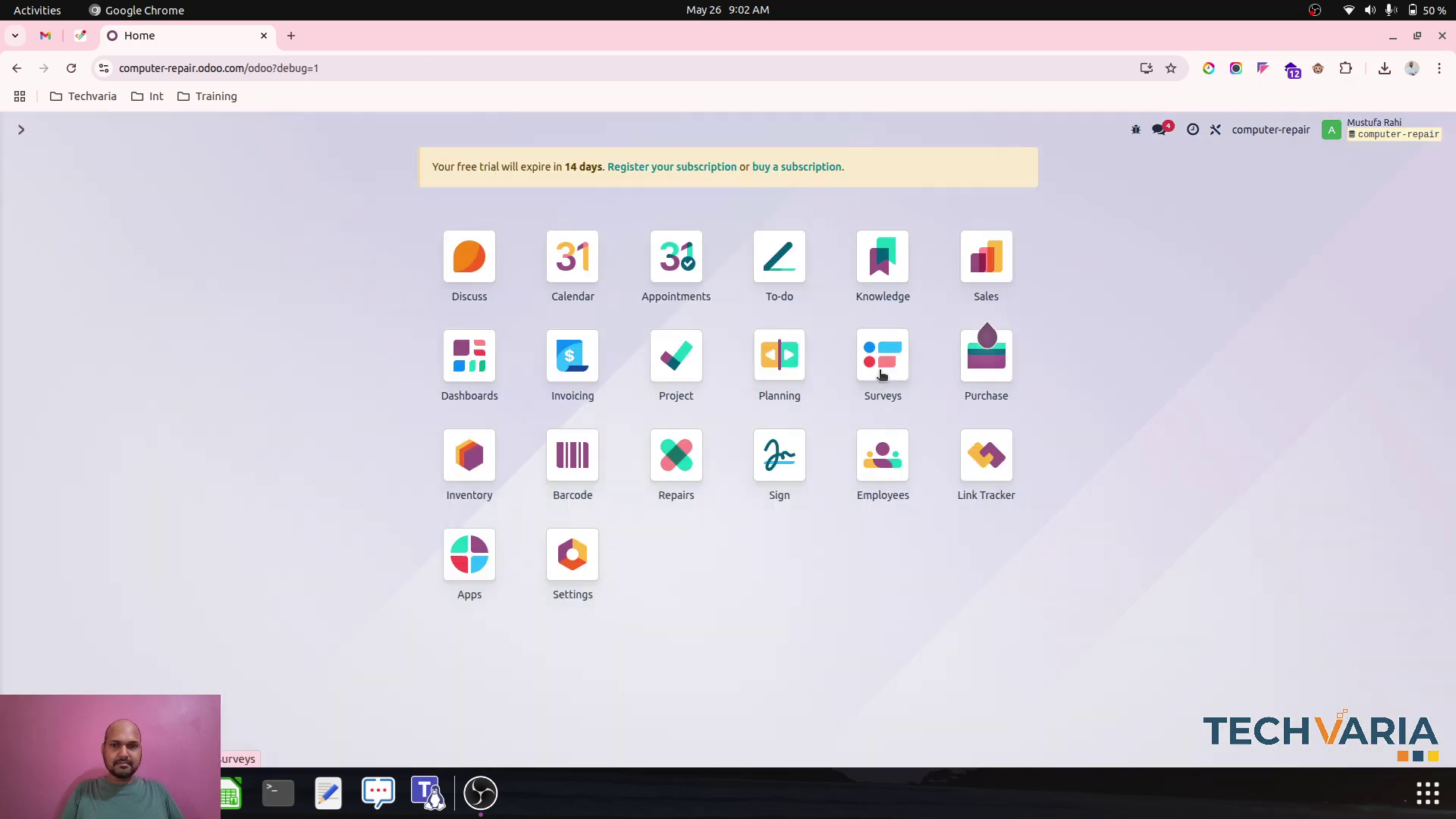
click(986, 356)
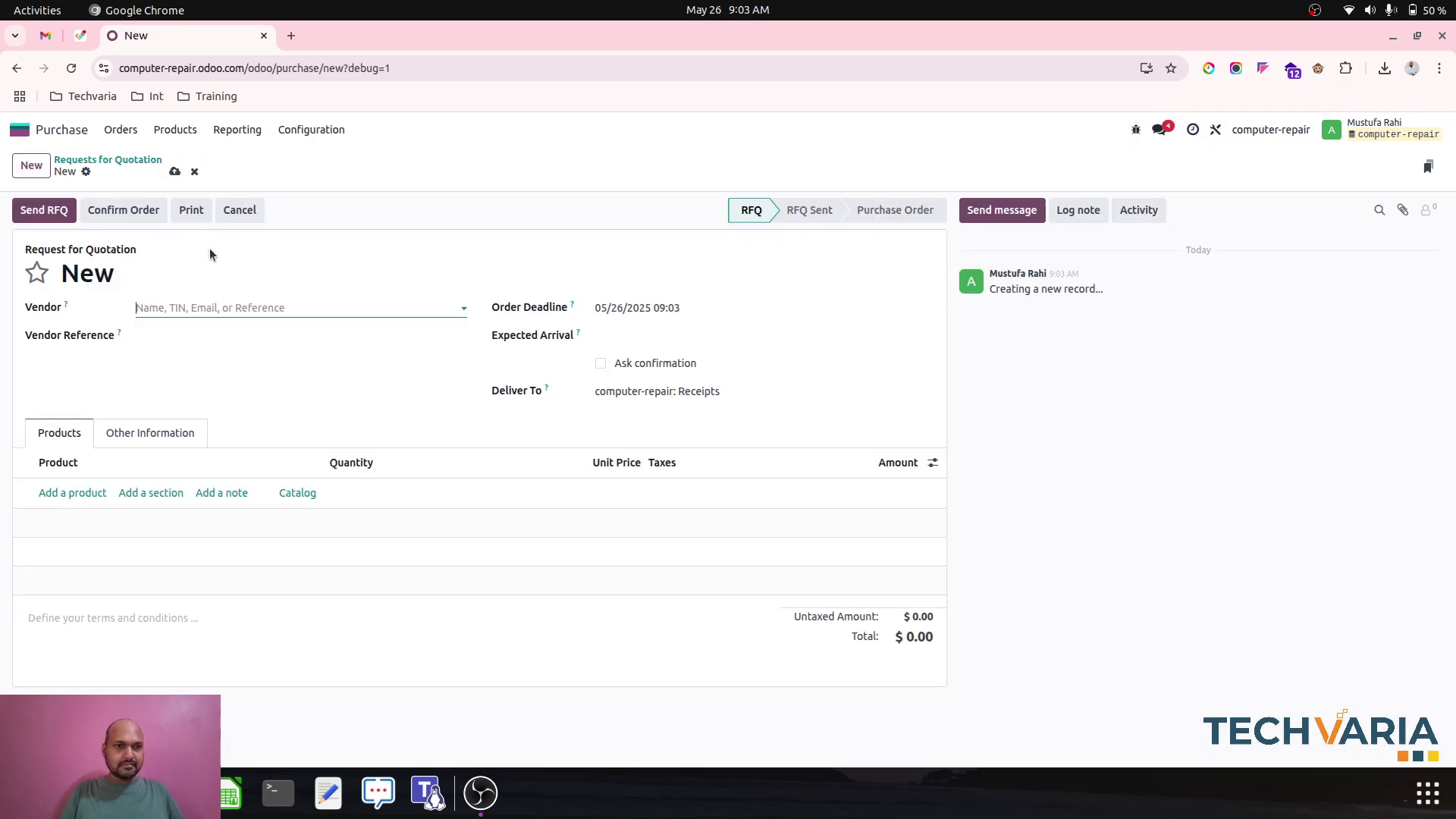
click(226, 308)
text(Vendor)
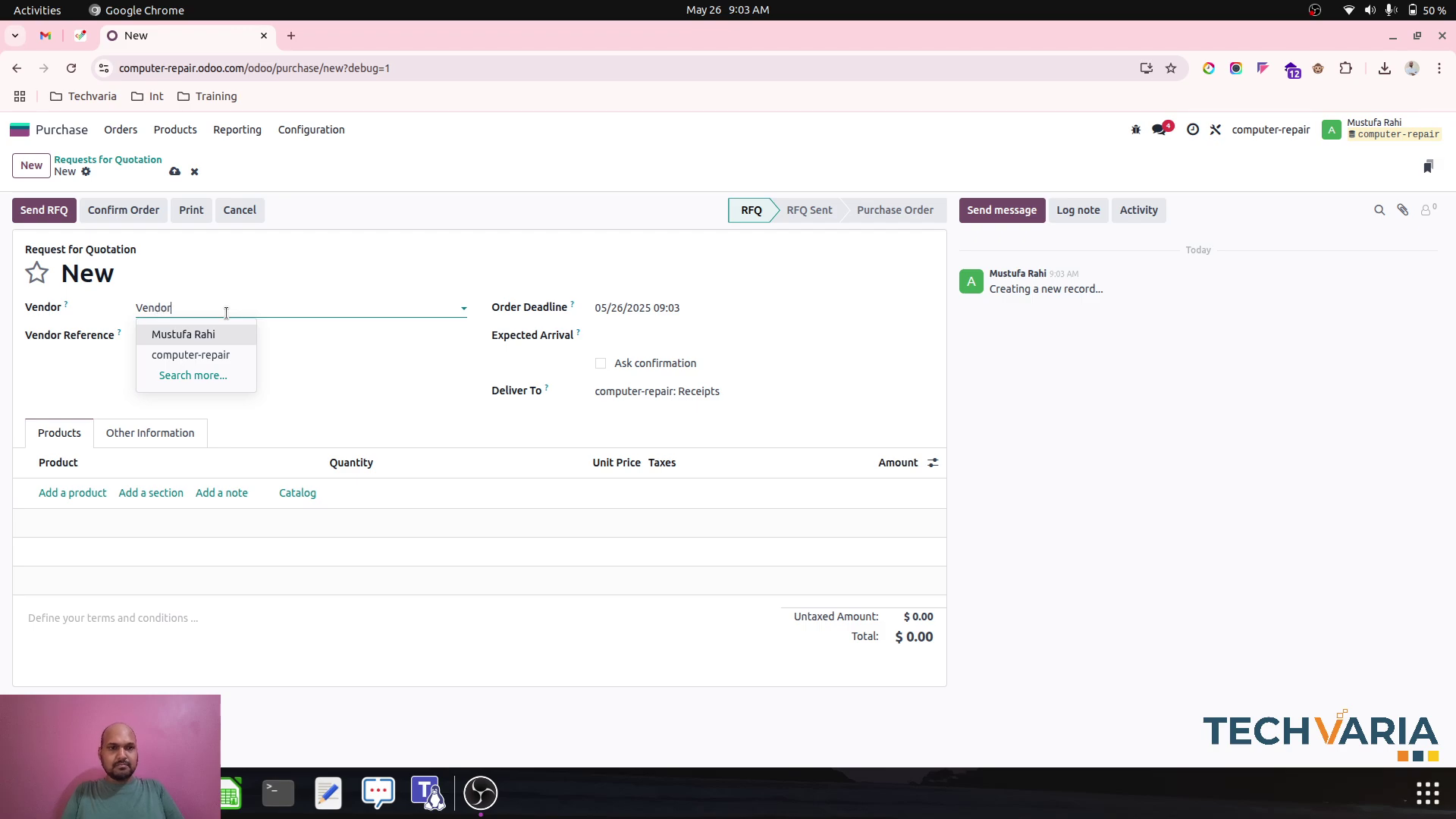
text(1)
click(226, 334)
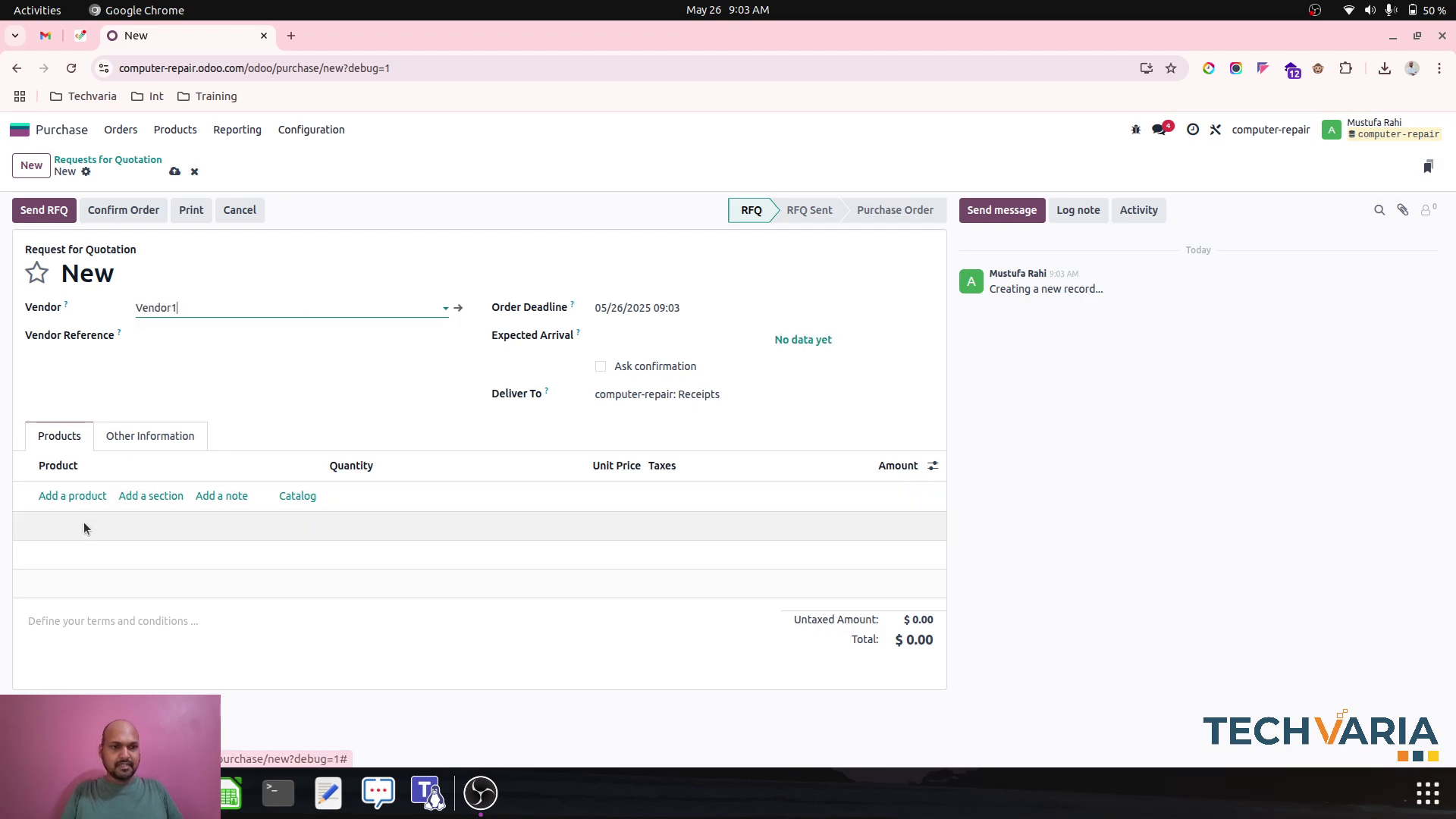
Step: Add UniquePart1 to the request for quotation with quantity 10 and unit price 100
click(76, 497)
text(u)
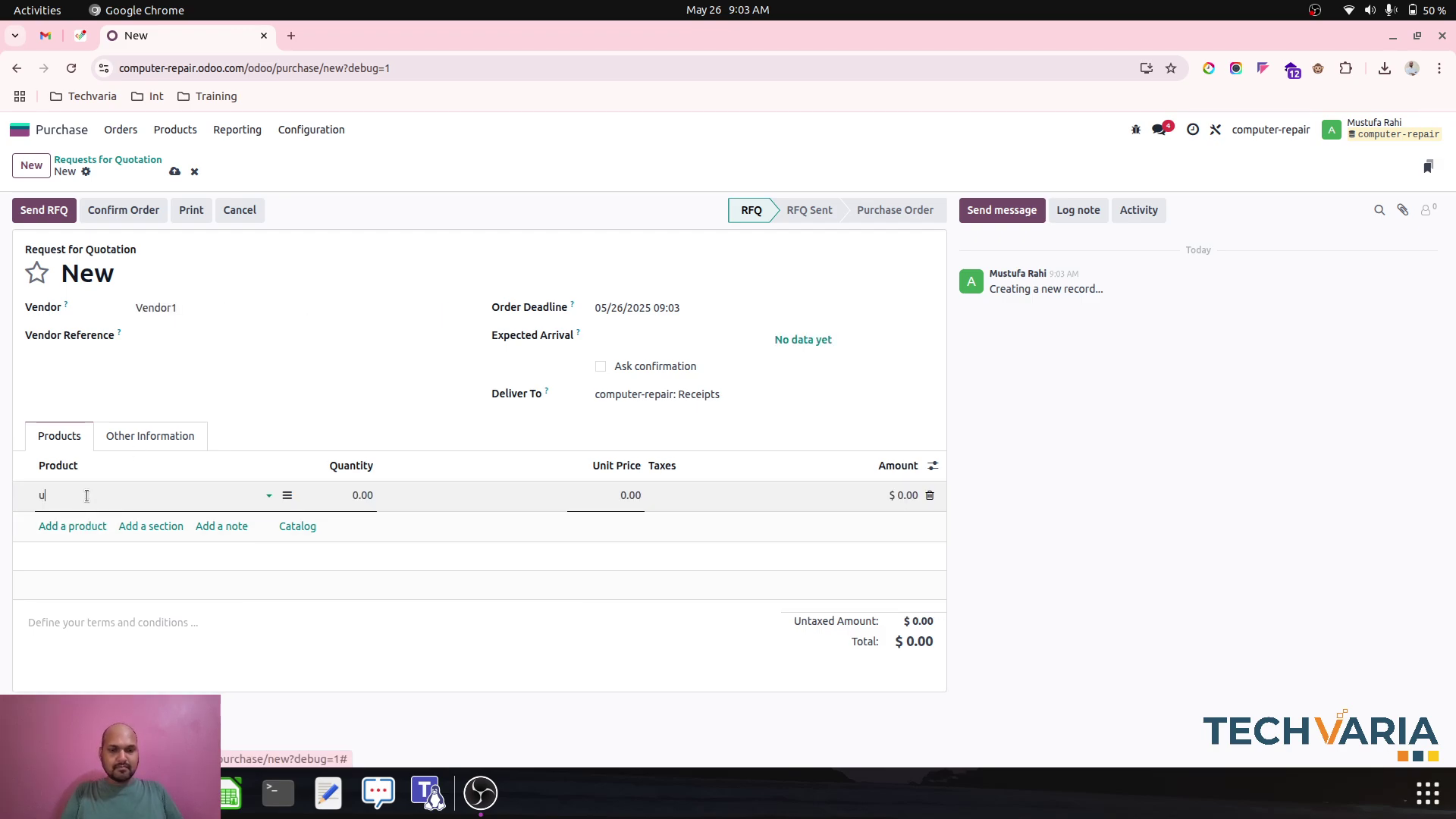
text(ni)
key(Return)
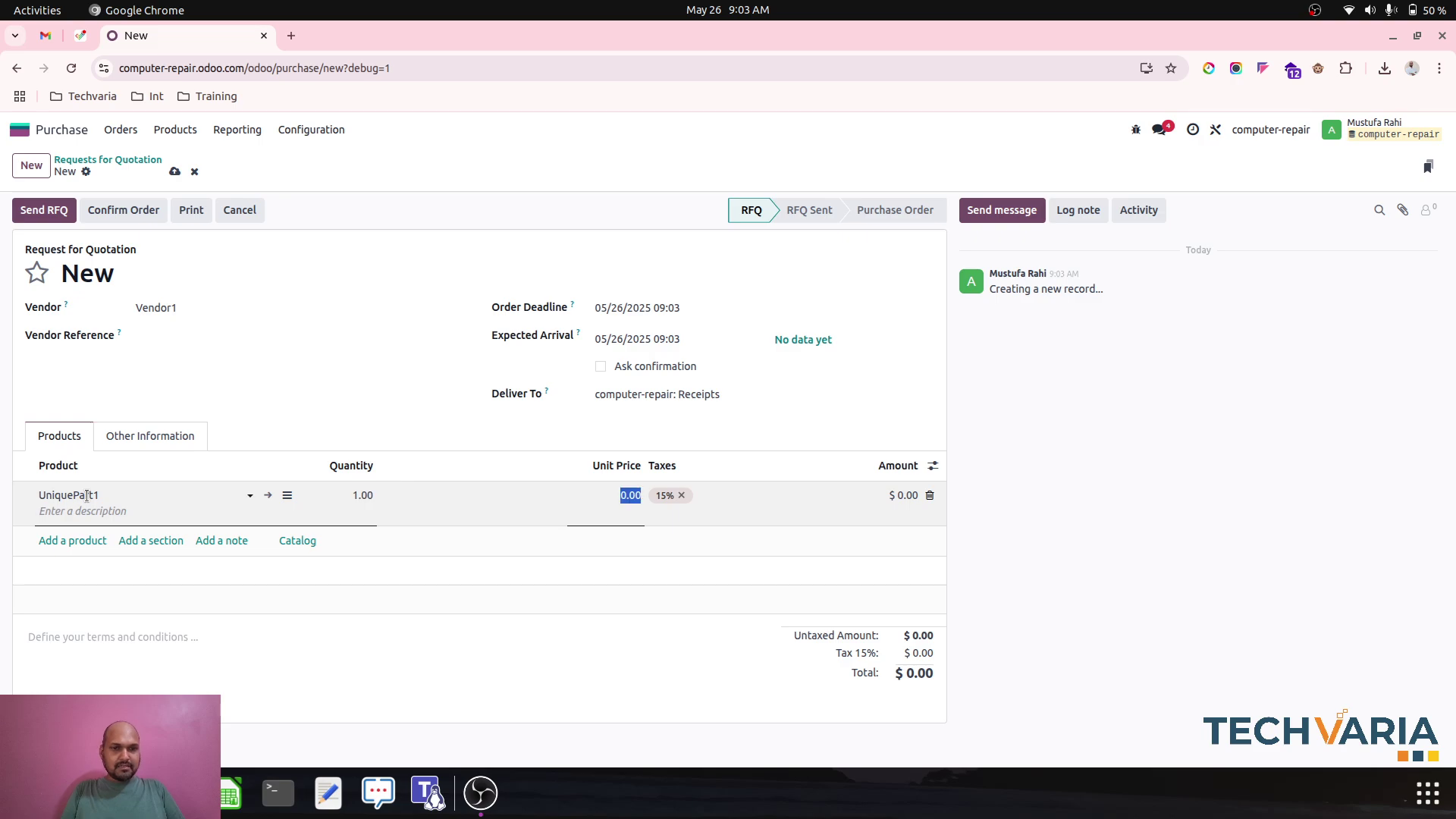
key(shift+Tab)
text(10)
key(Tab)
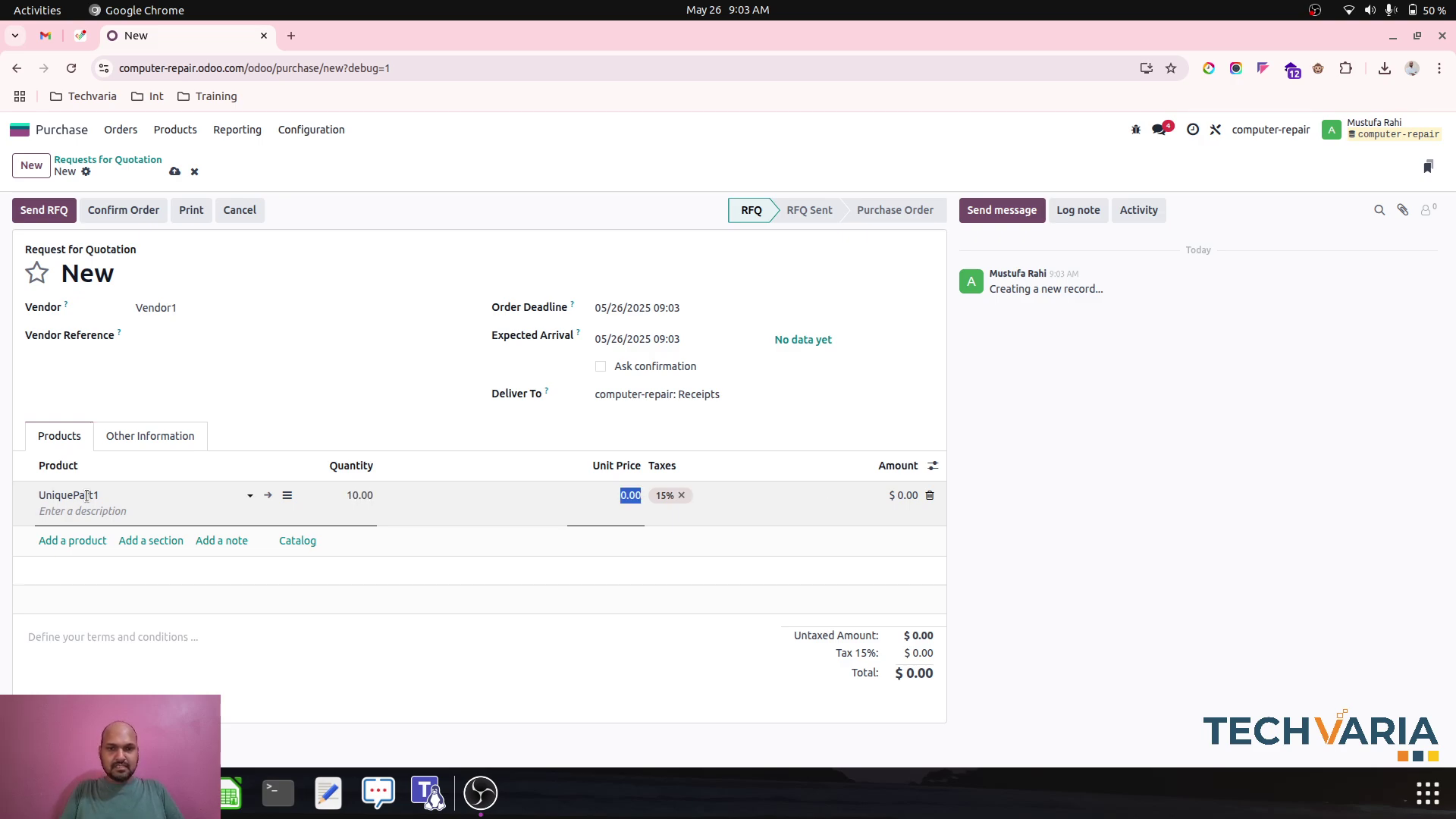
text(100)
key(Tab)
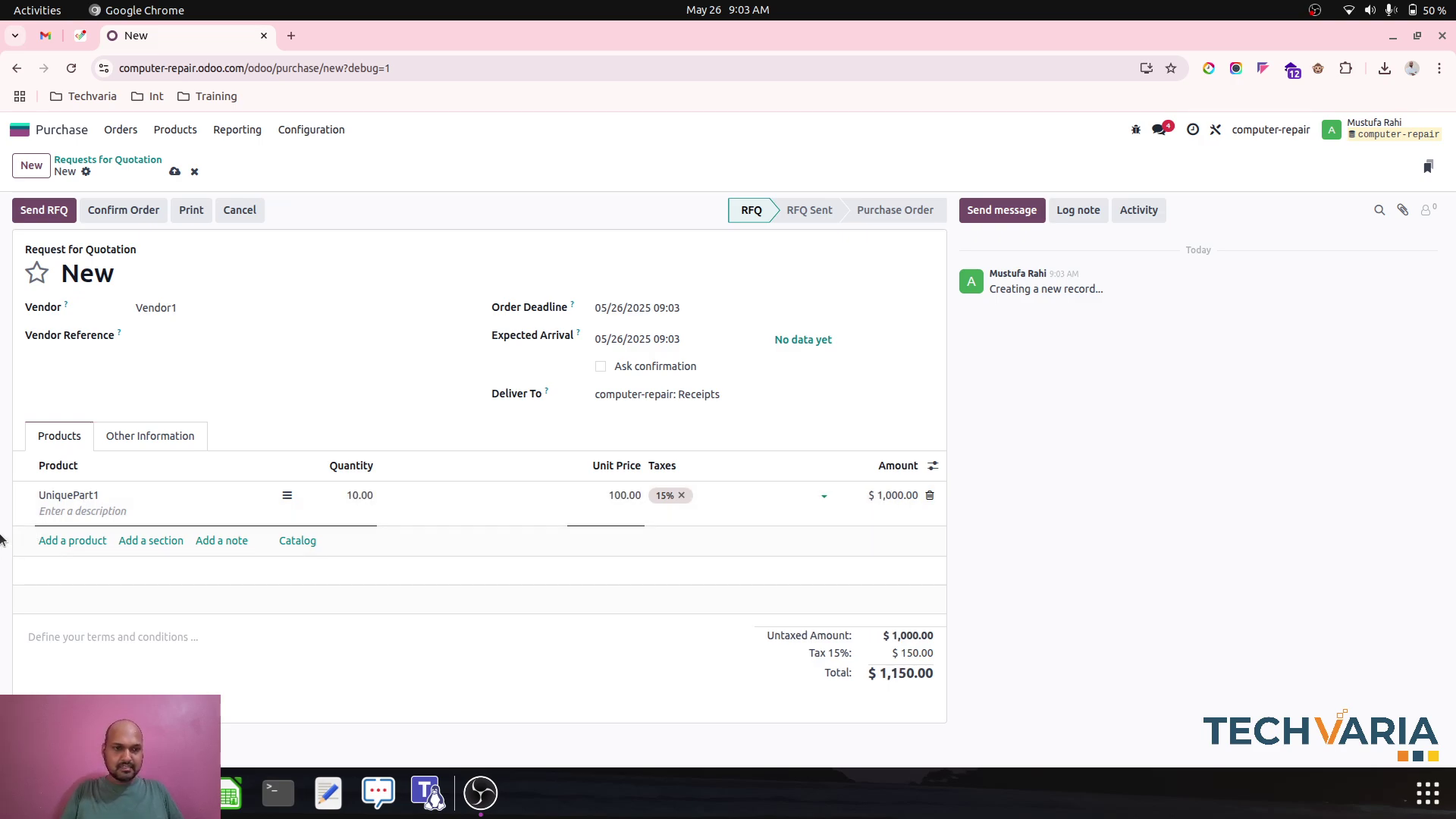
Step: Add Parts1 to the request for quotation with quantity 10 and unit price 10
click(66, 540)
text(par)
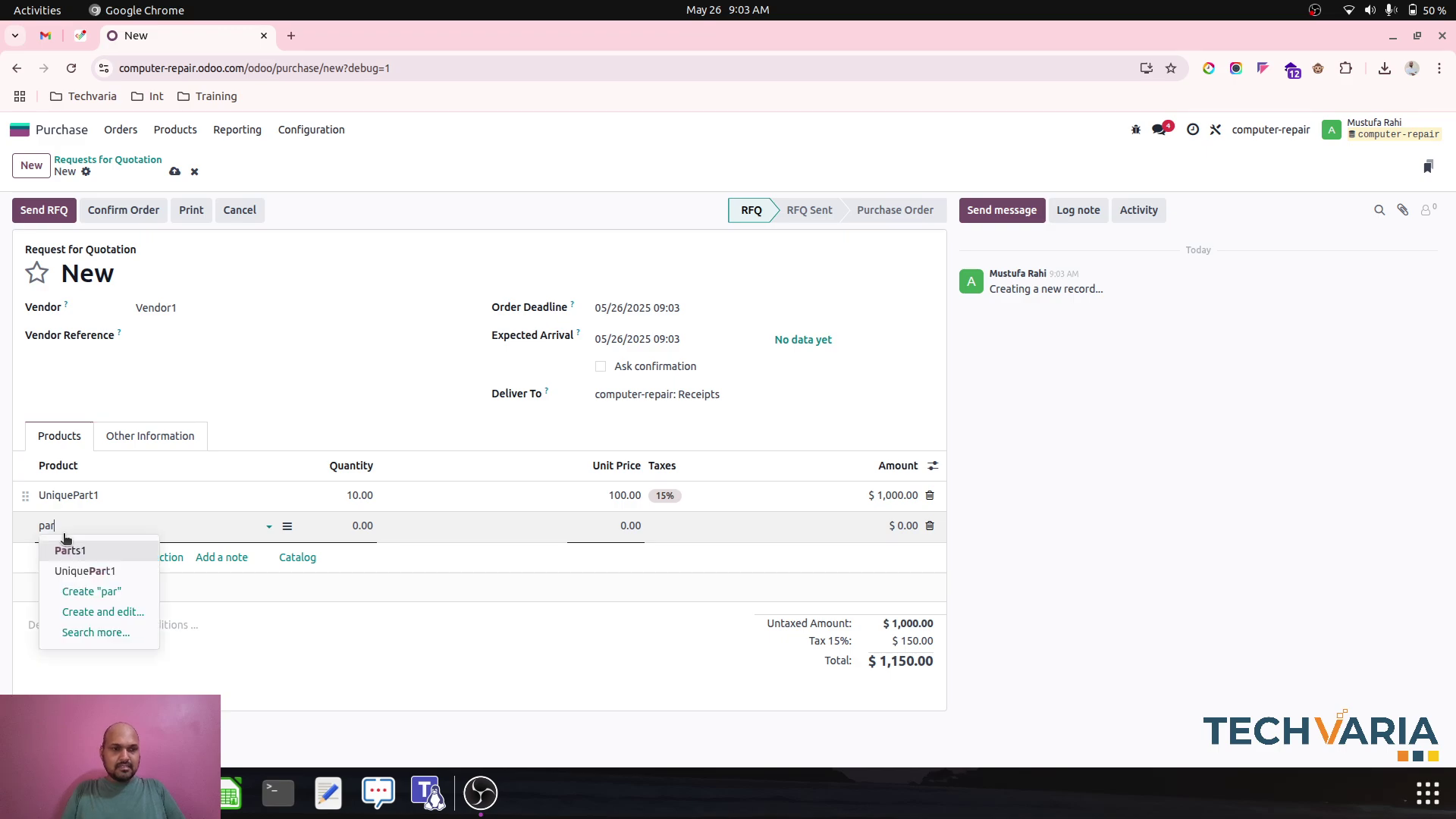
key(Return)
text(10)
key(Tab)
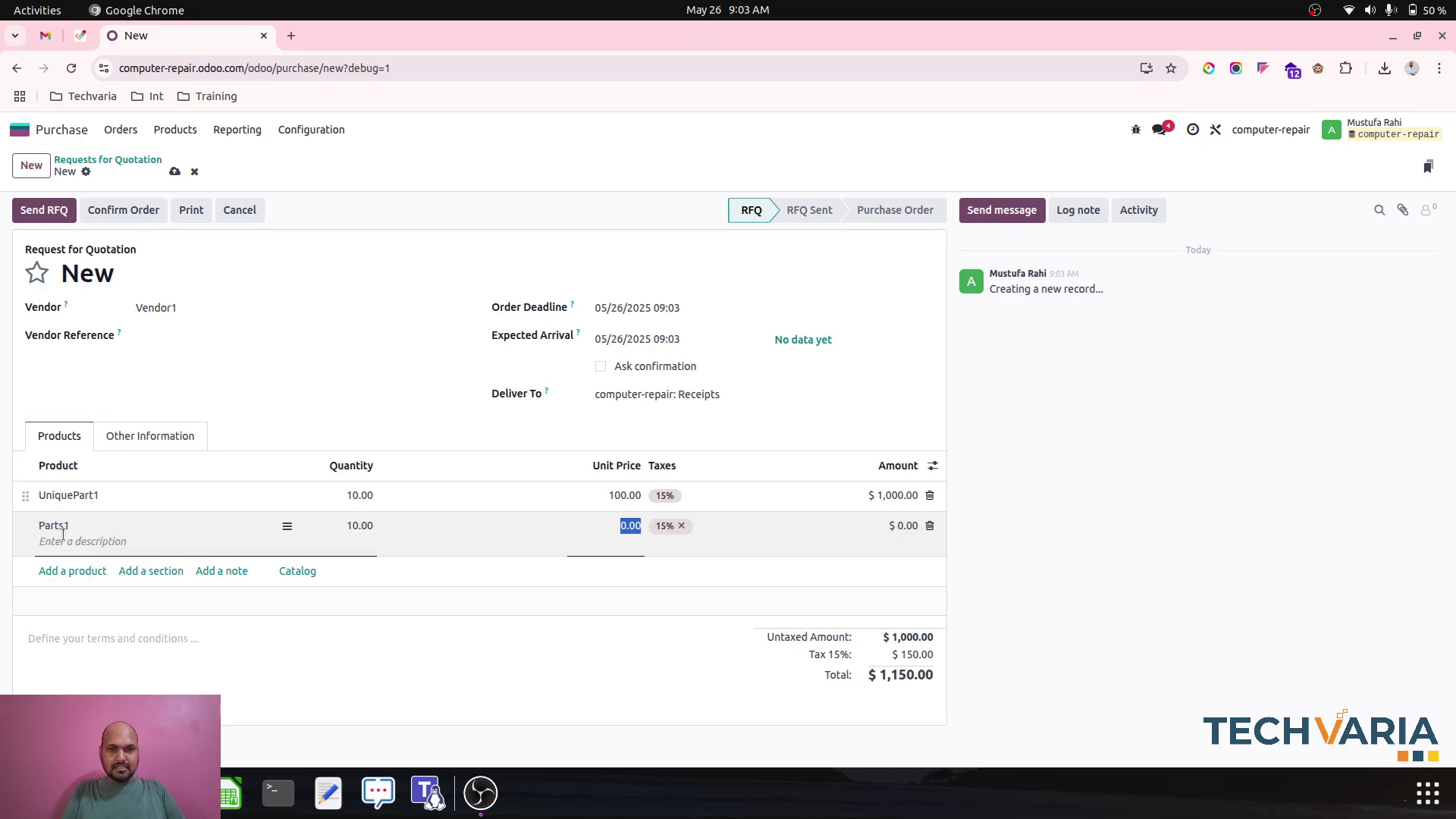
text(1)
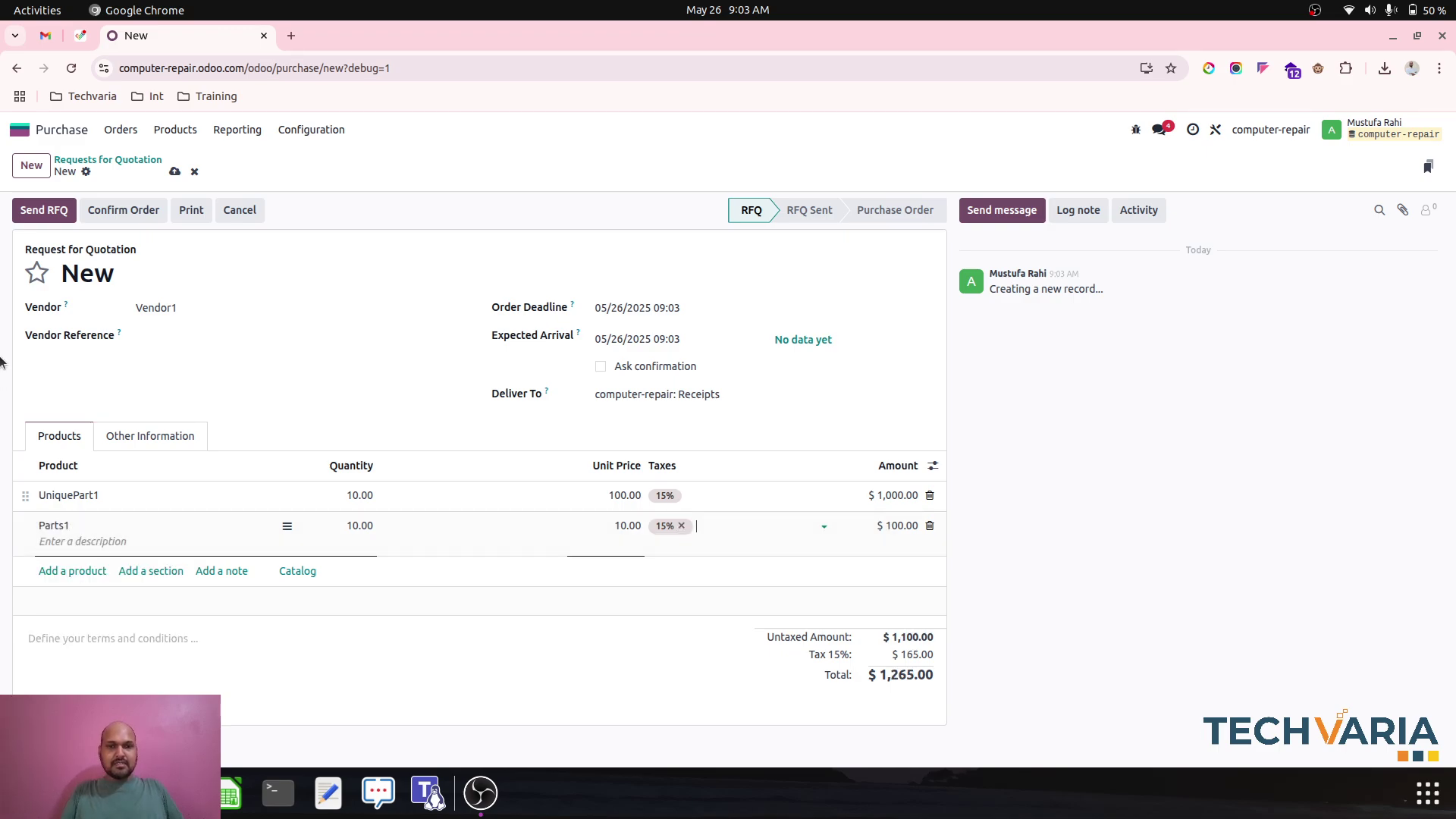
Step: Save the request for quotation, confirm it as a purchase order, and open its receipt
click(175, 171)
click(127, 209)
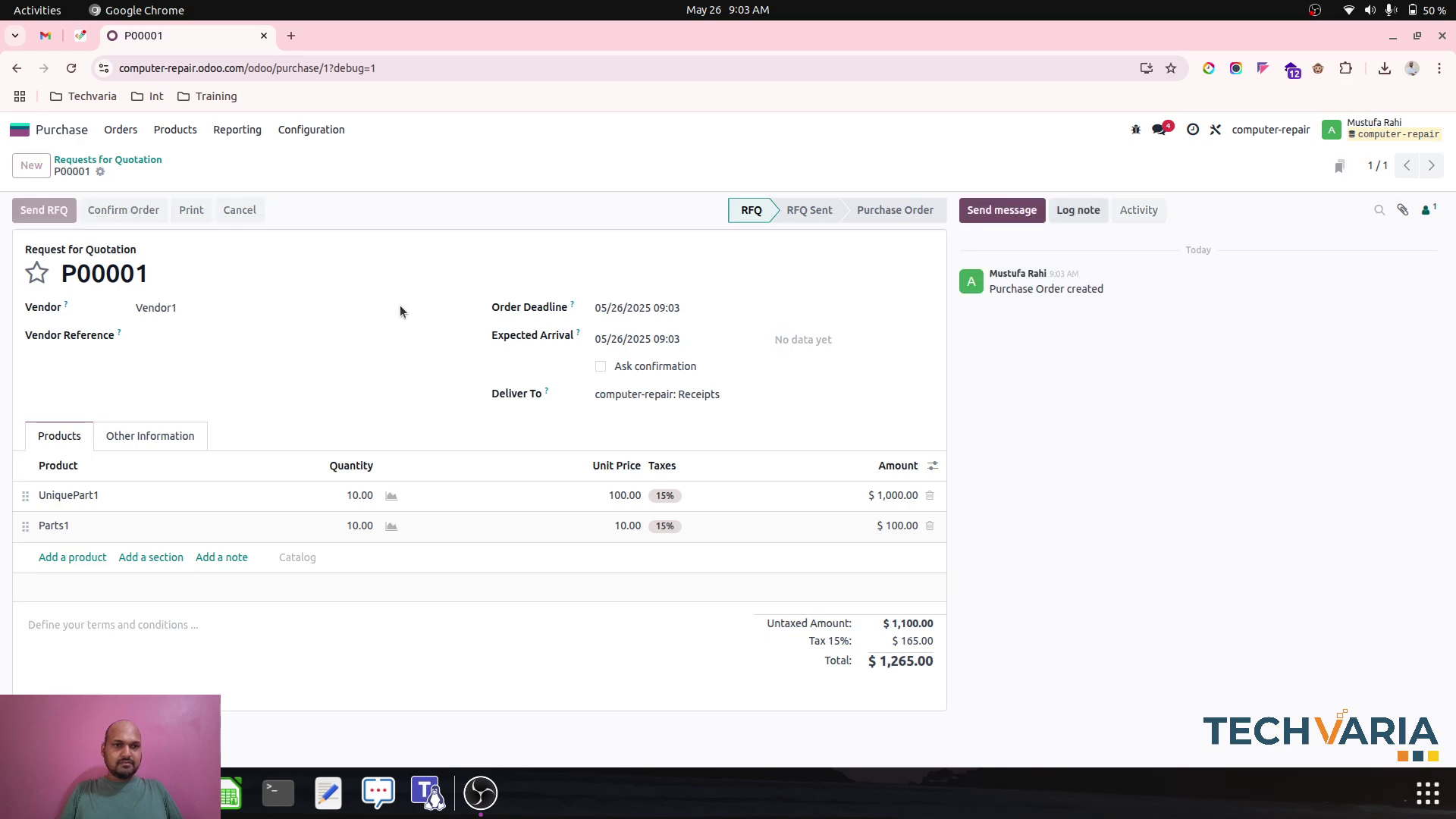
click(730, 165)
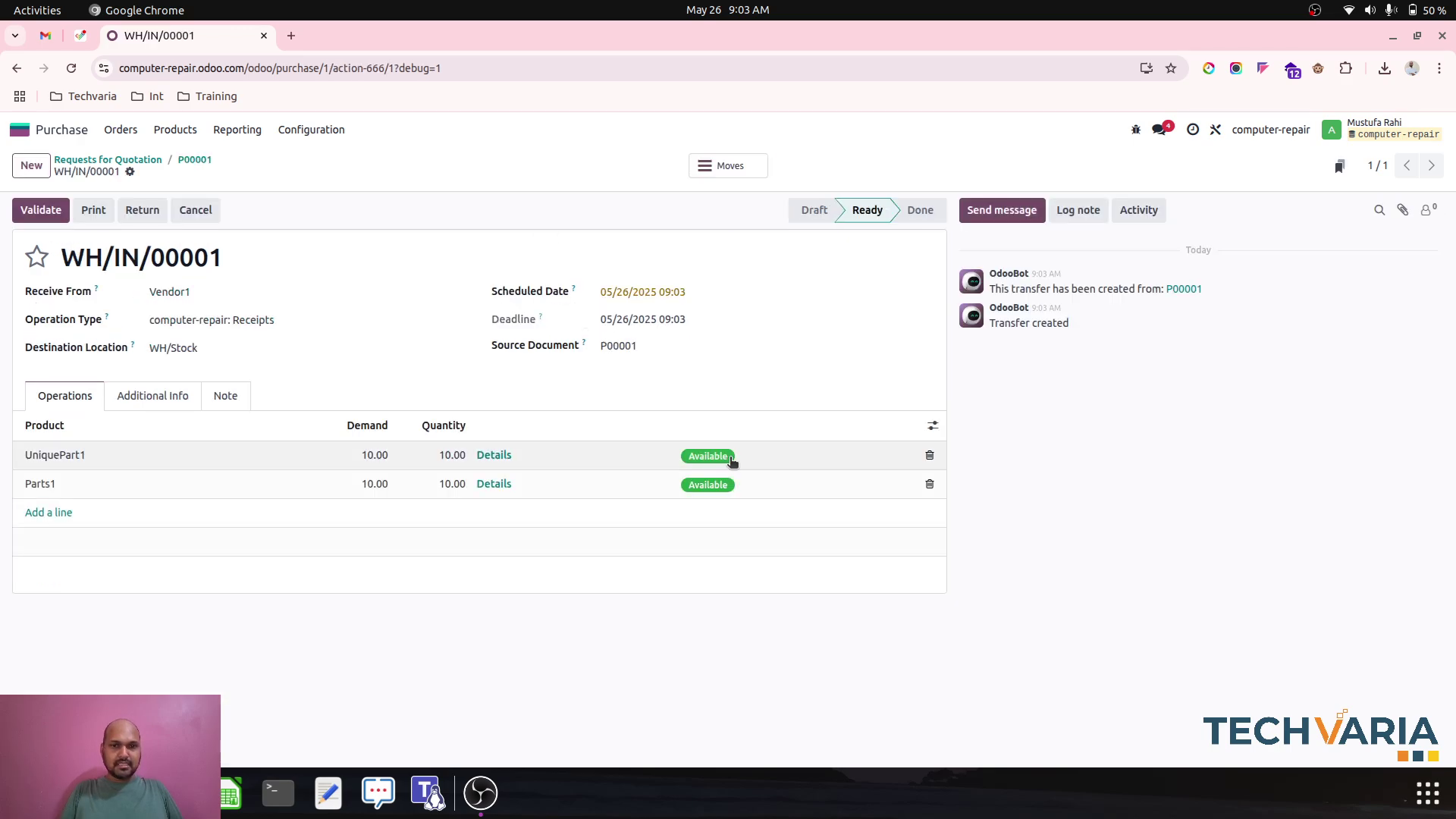
Step: Show the Serial Numbers column on the receipt, and generate and save 10 serial numbers for UniquePart1 starting from UP001
click(932, 426)
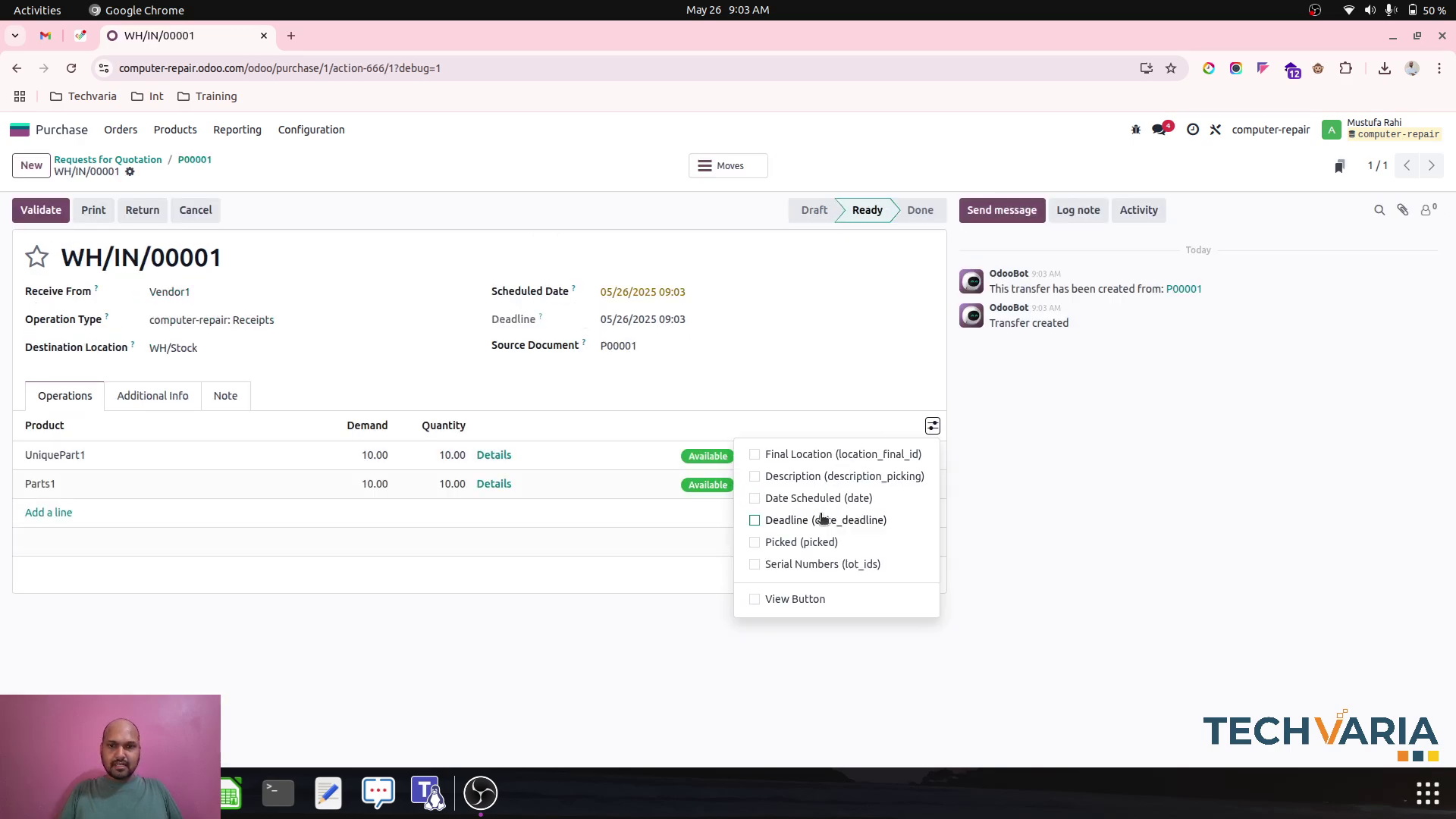
click(822, 564)
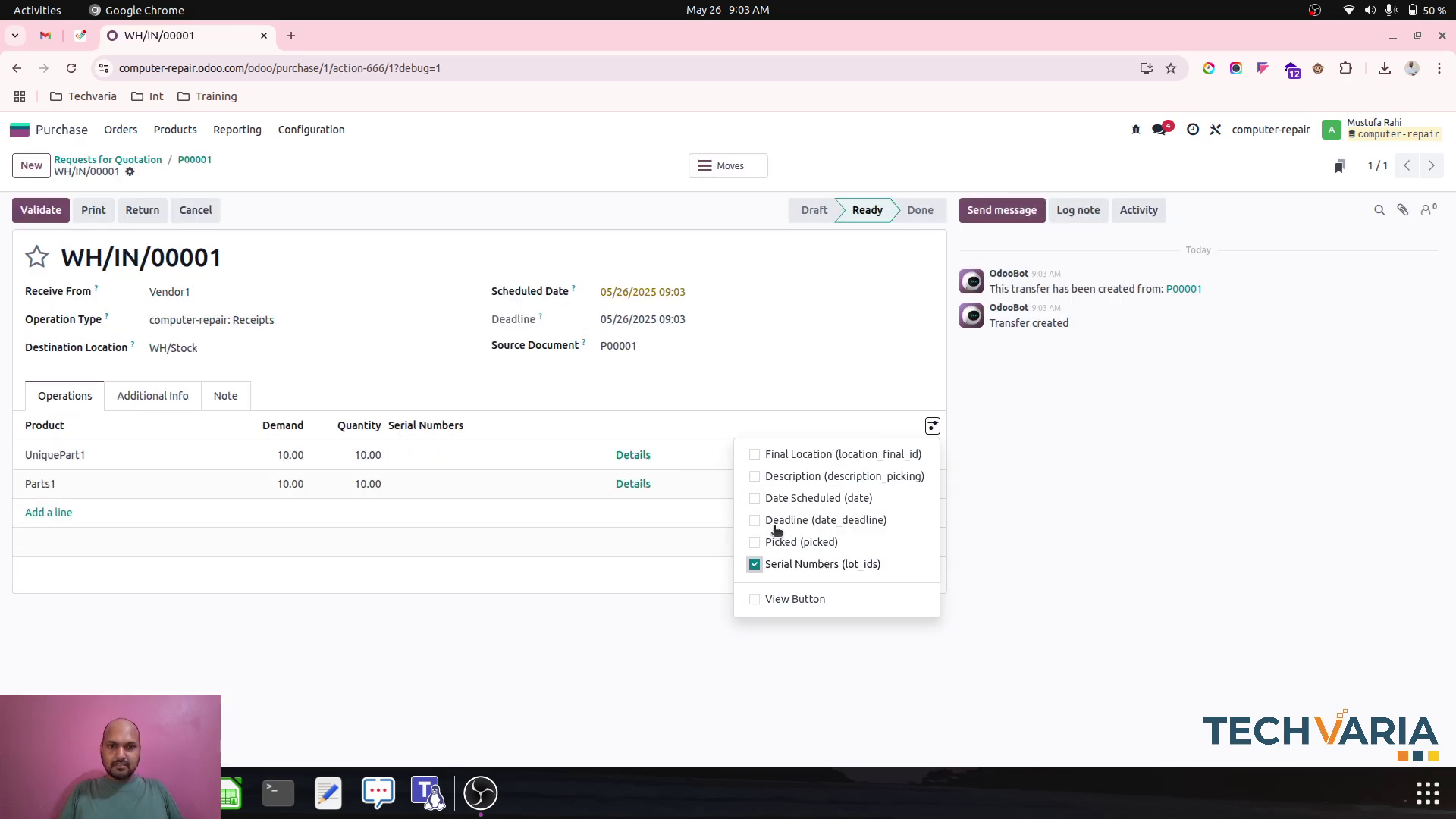
click(633, 455)
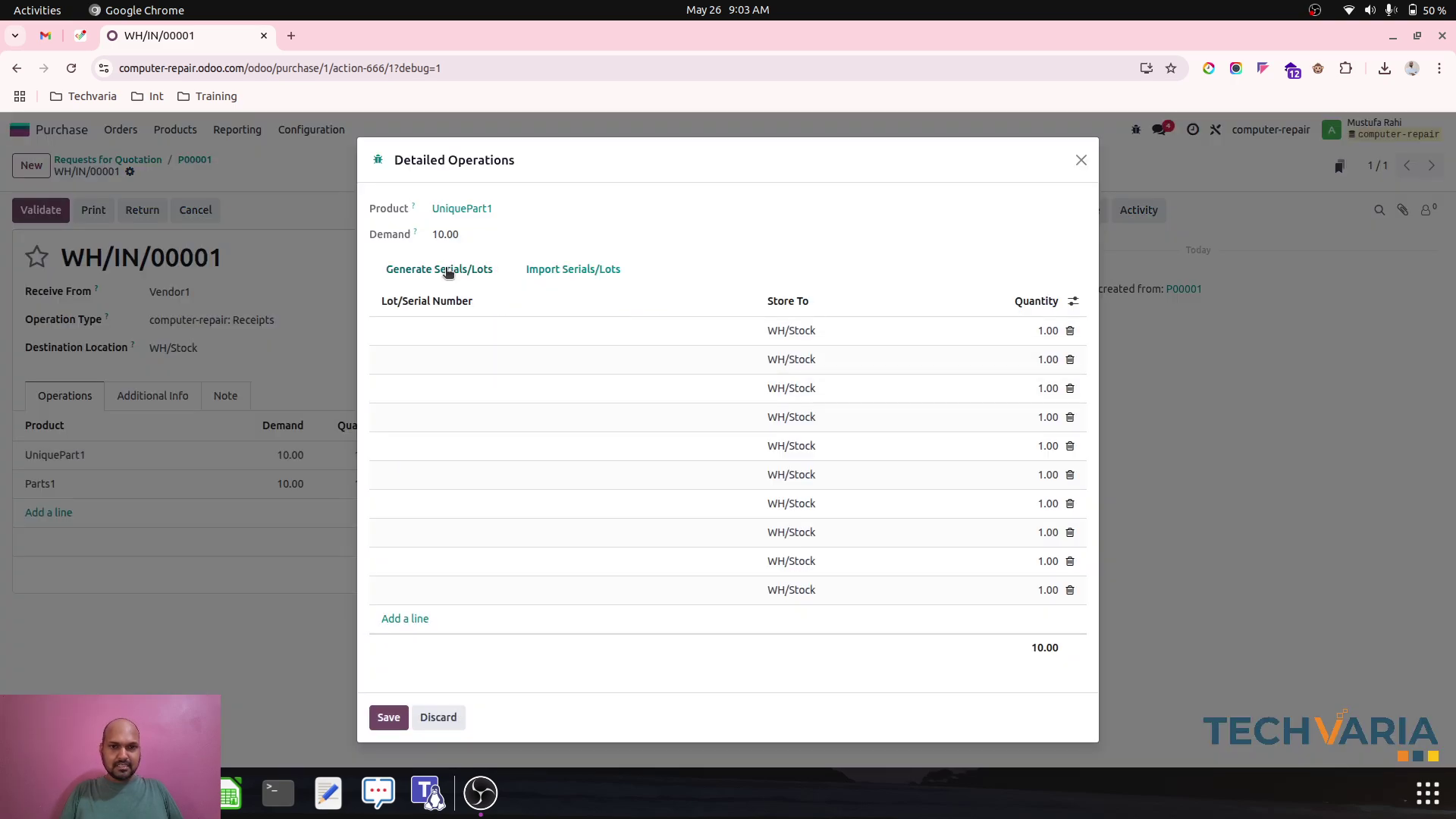
click(448, 272)
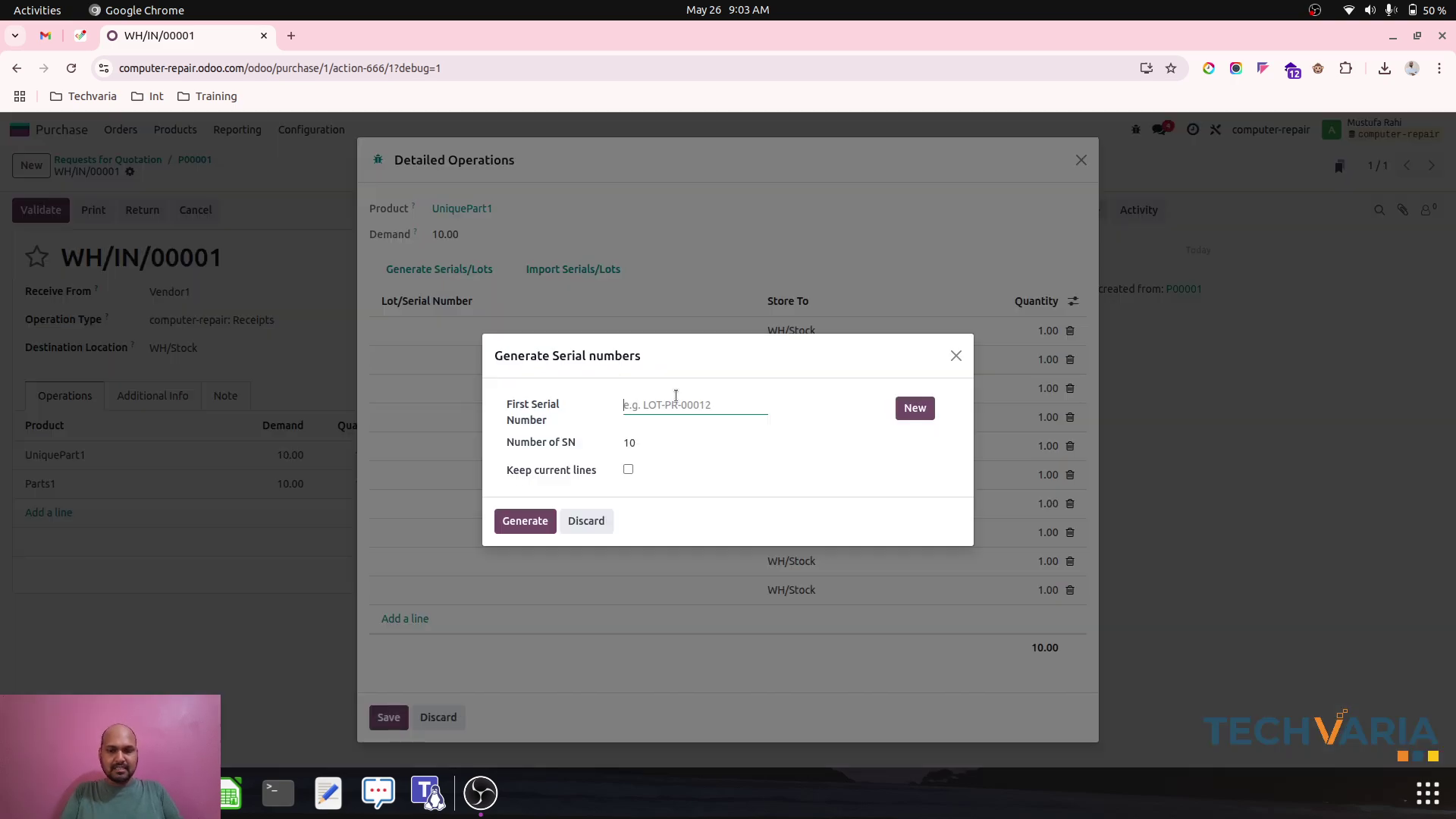
text(UP001)
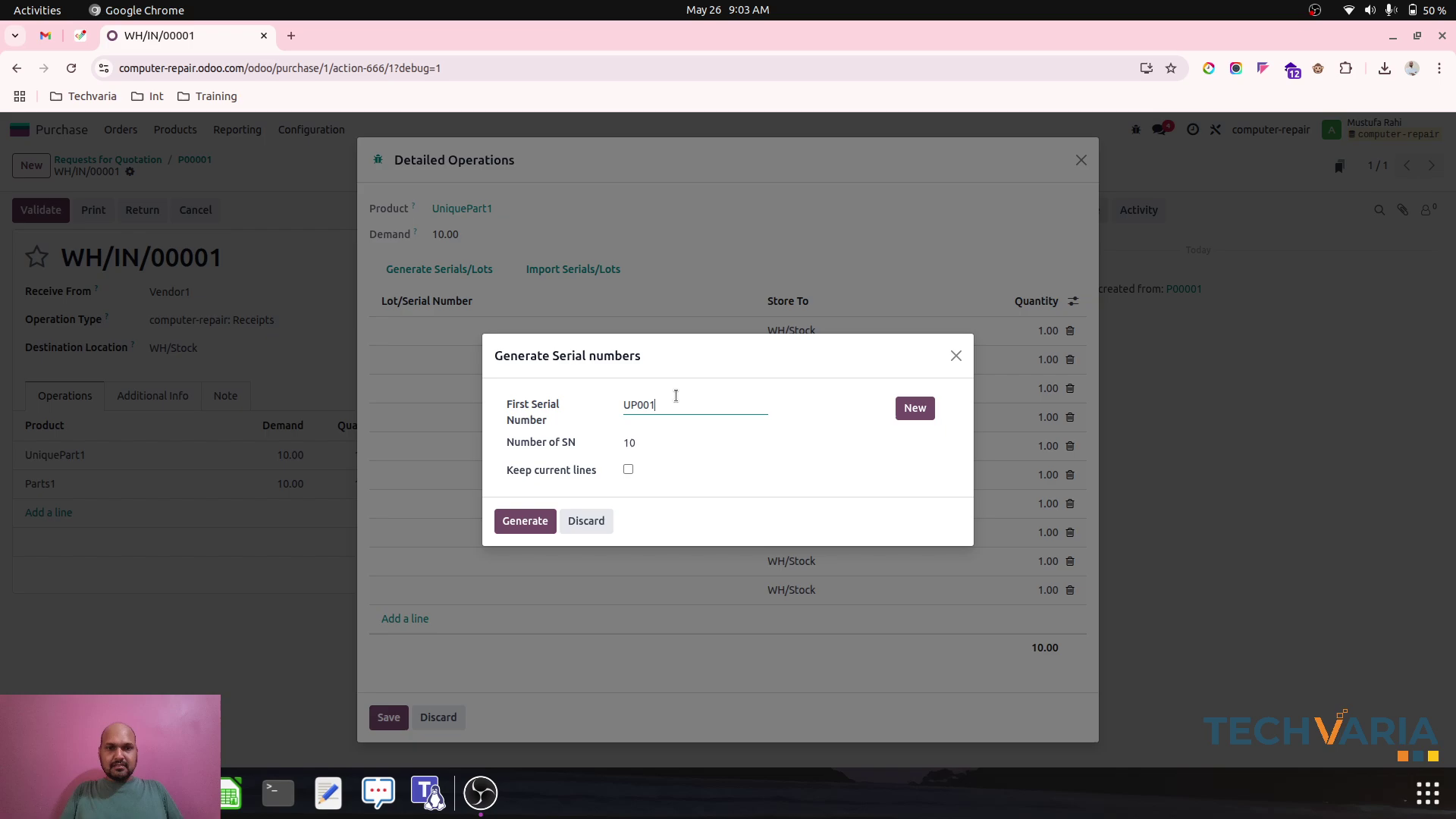
click(525, 520)
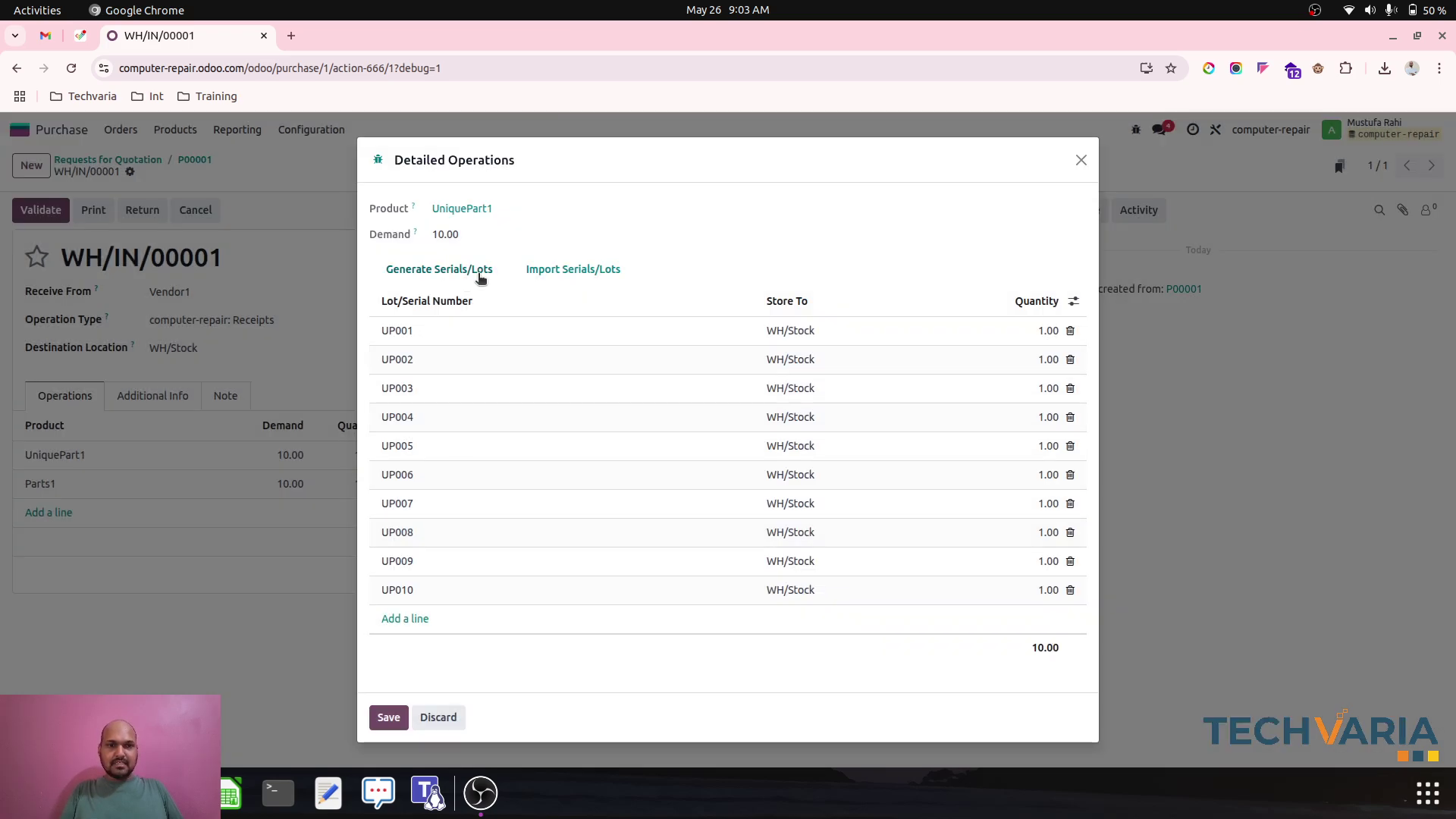
click(389, 718)
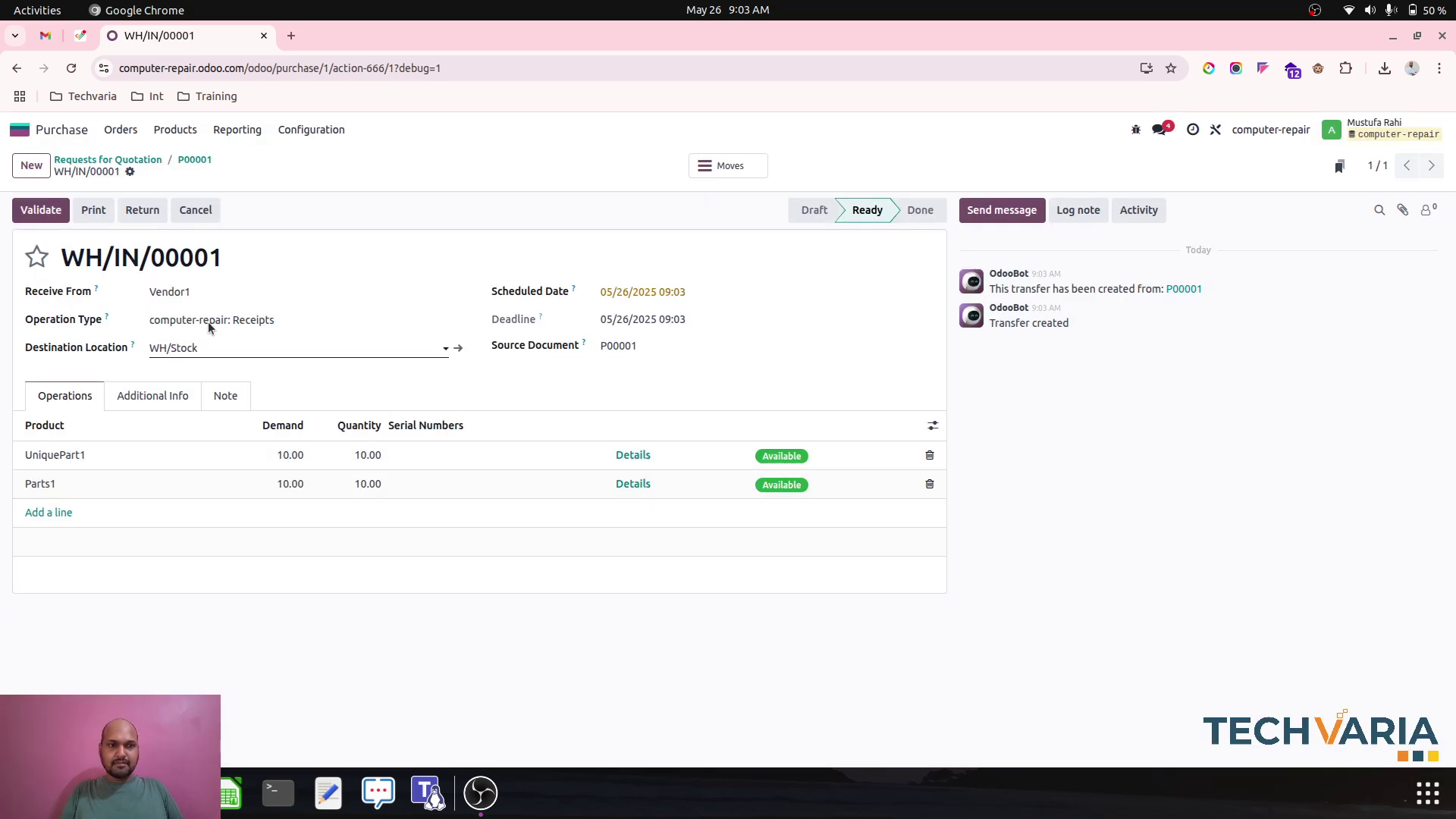
Step: Validate the receipt of the purchased parts and switch to the Inventory app
click(41, 210)
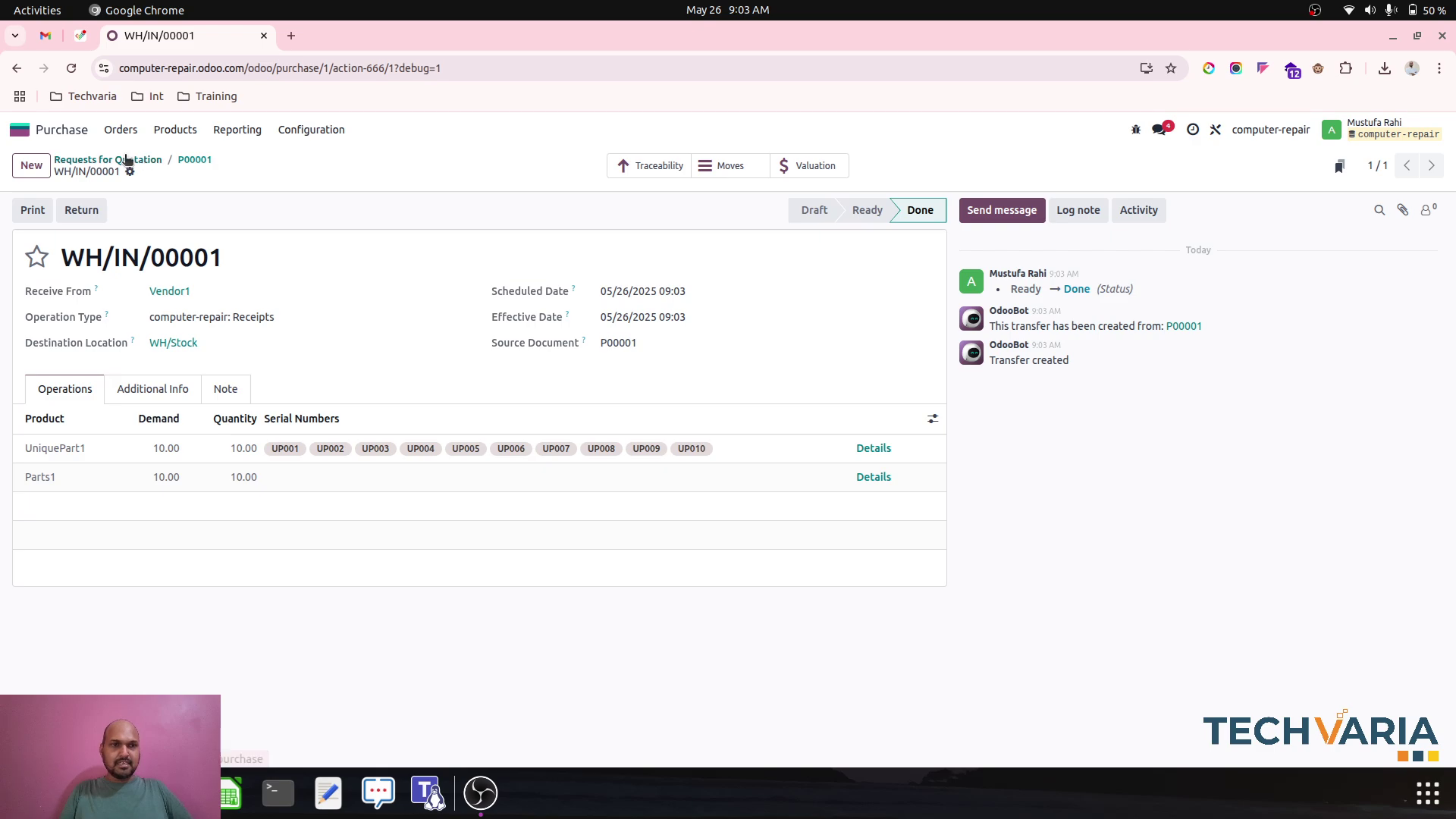
click(121, 160)
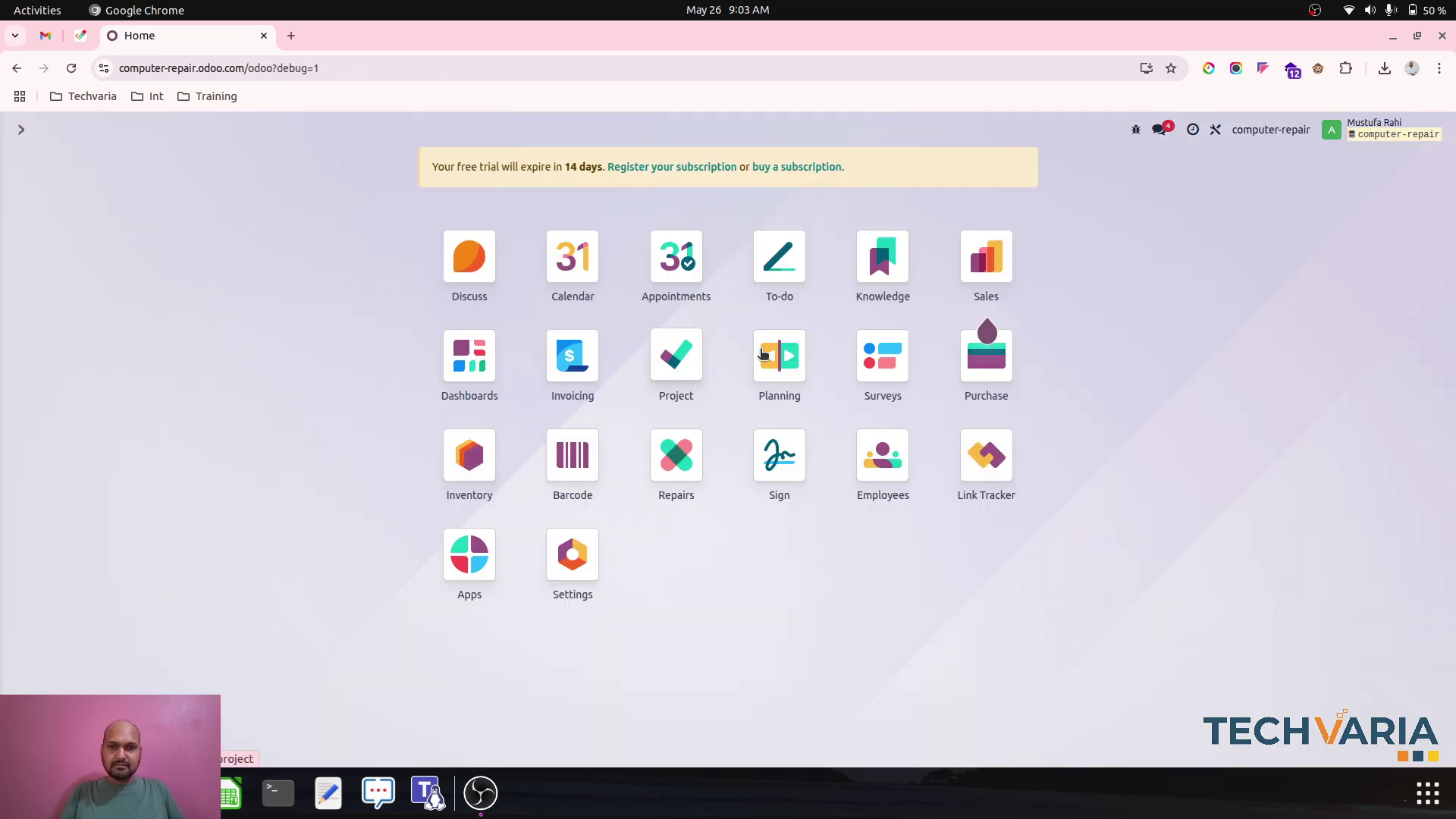
click(469, 455)
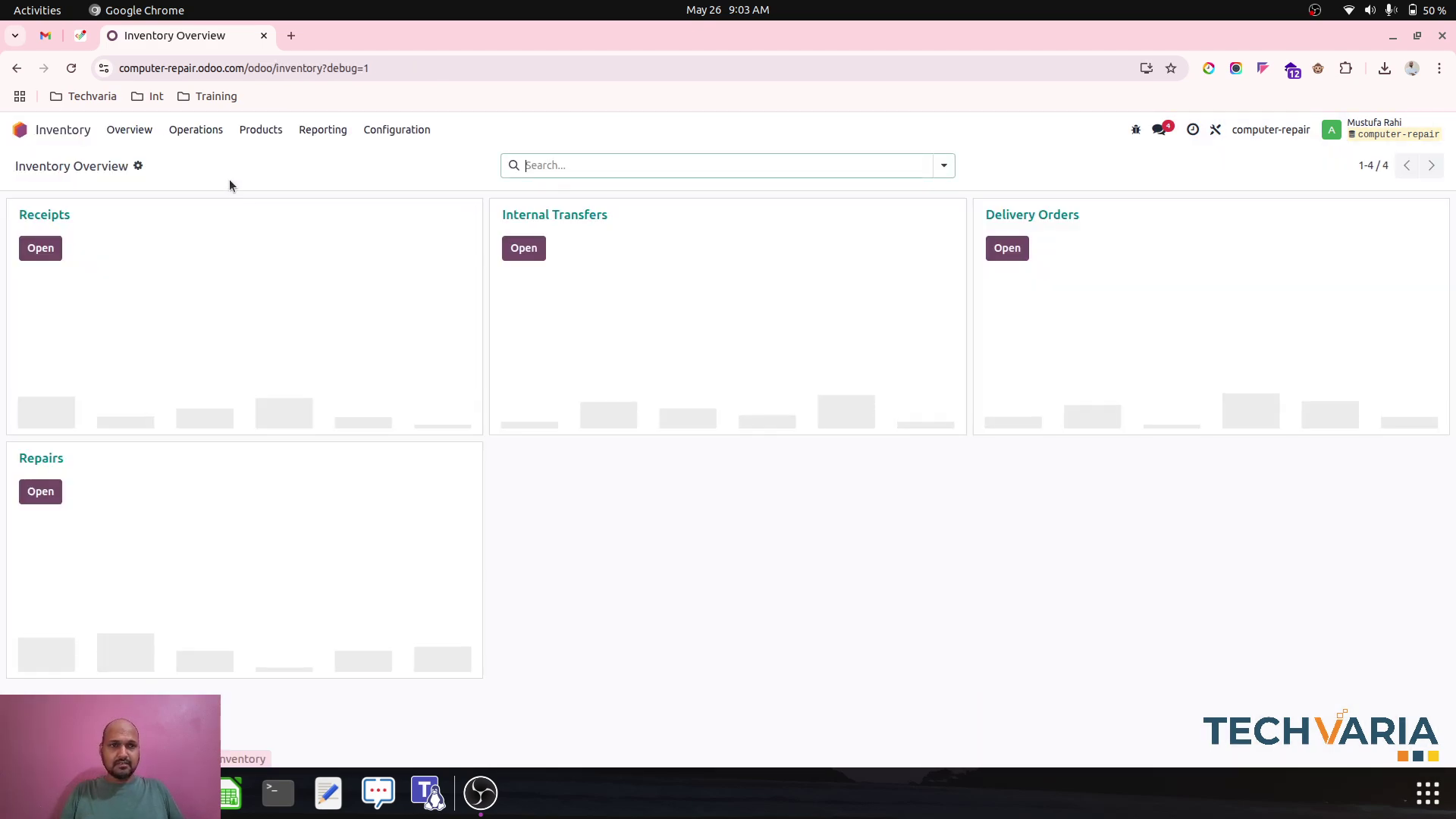
Step: Check UniquePart1's stock in the Inventory product list, including its forecasted report and its lot and serial numbers
click(260, 129)
click(265, 158)
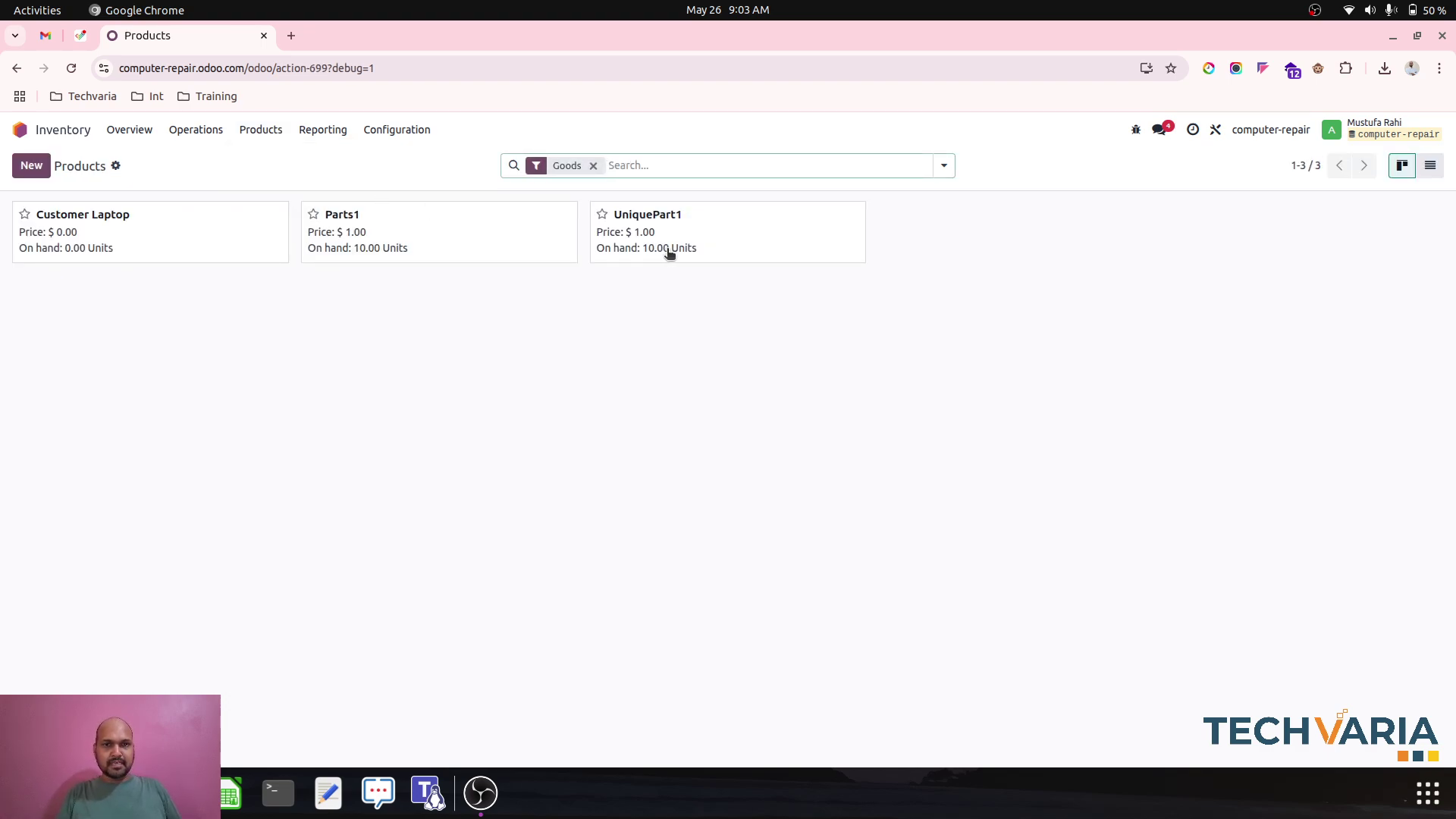
click(637, 253)
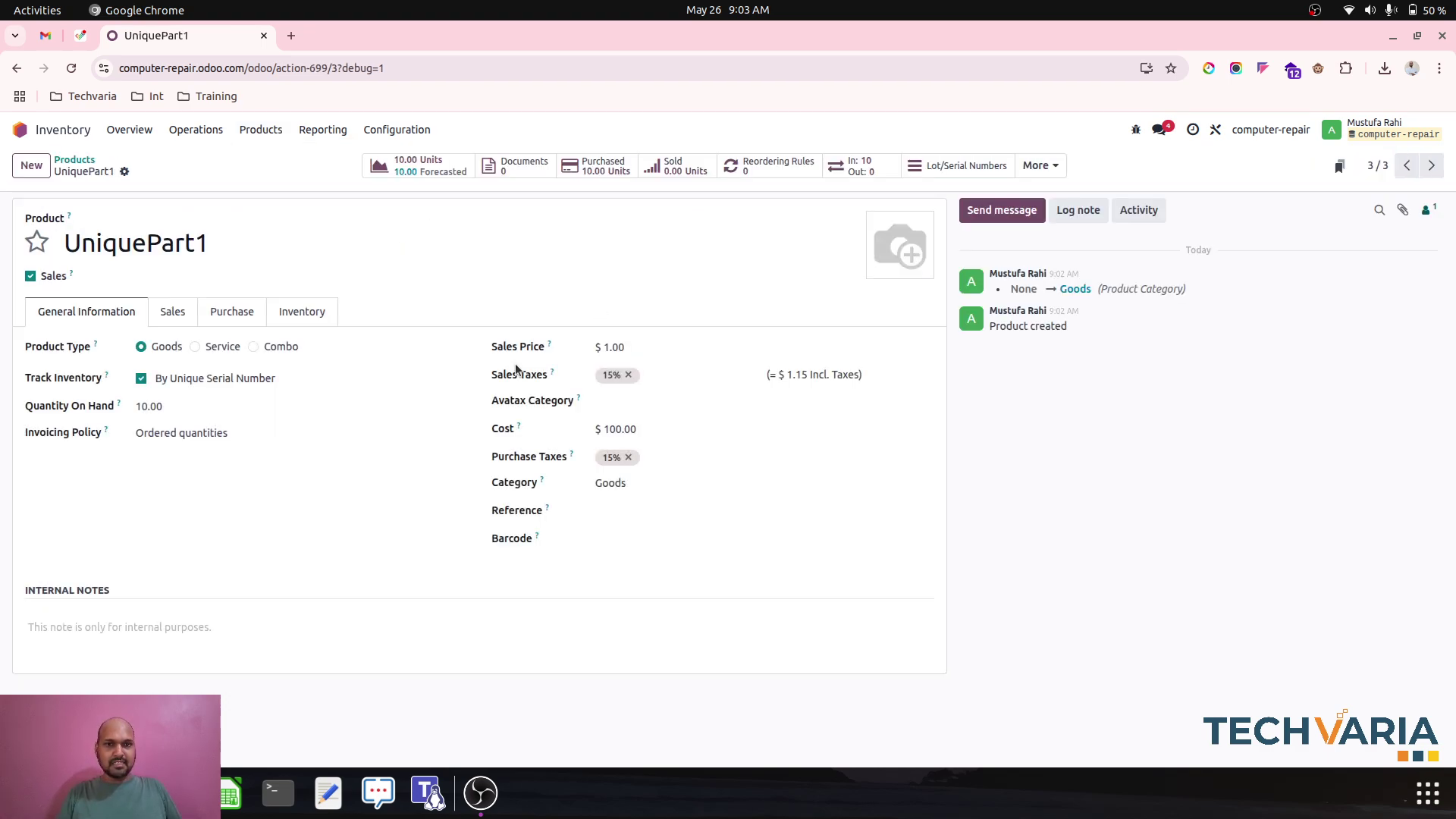
click(454, 162)
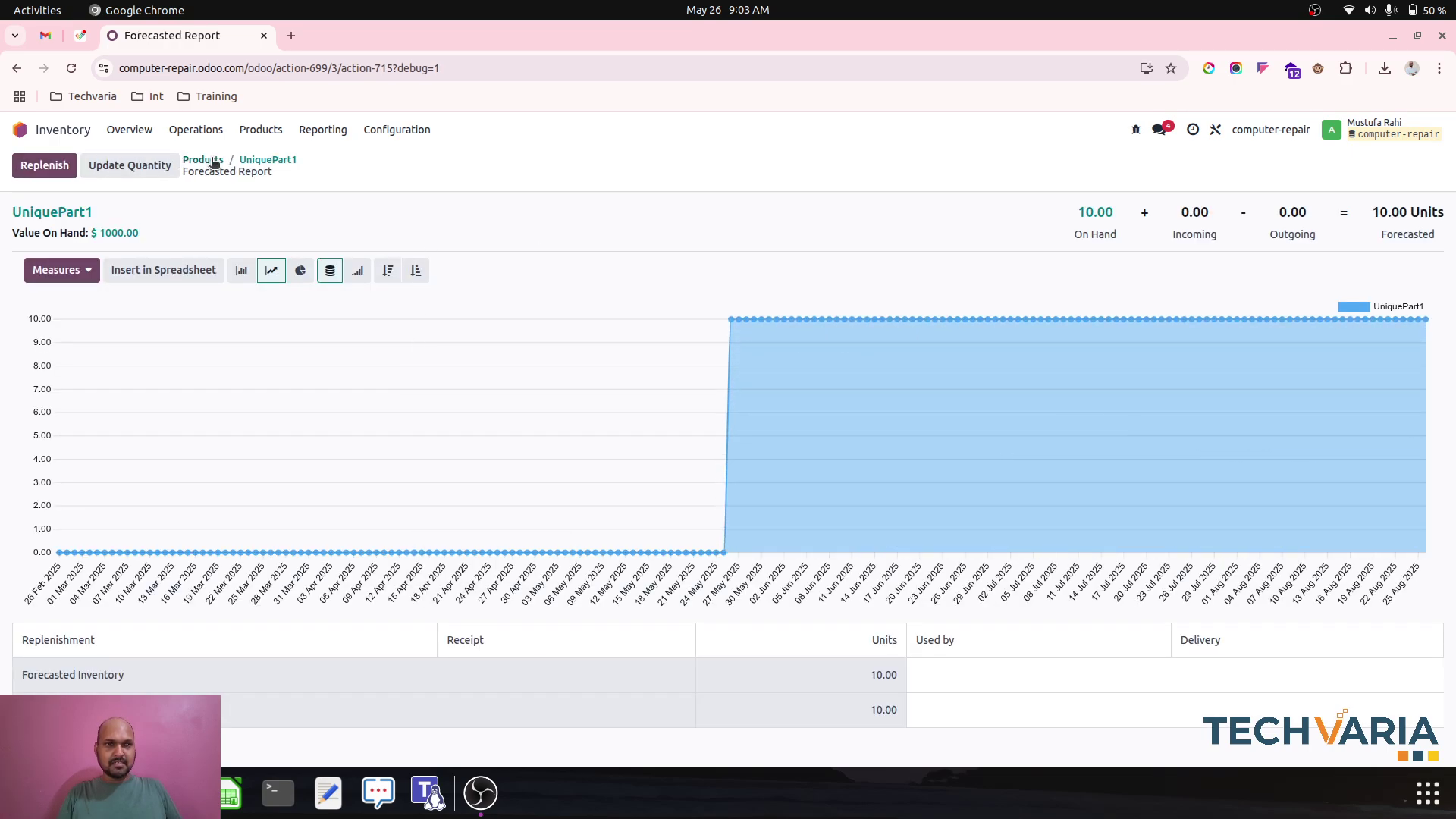
click(258, 164)
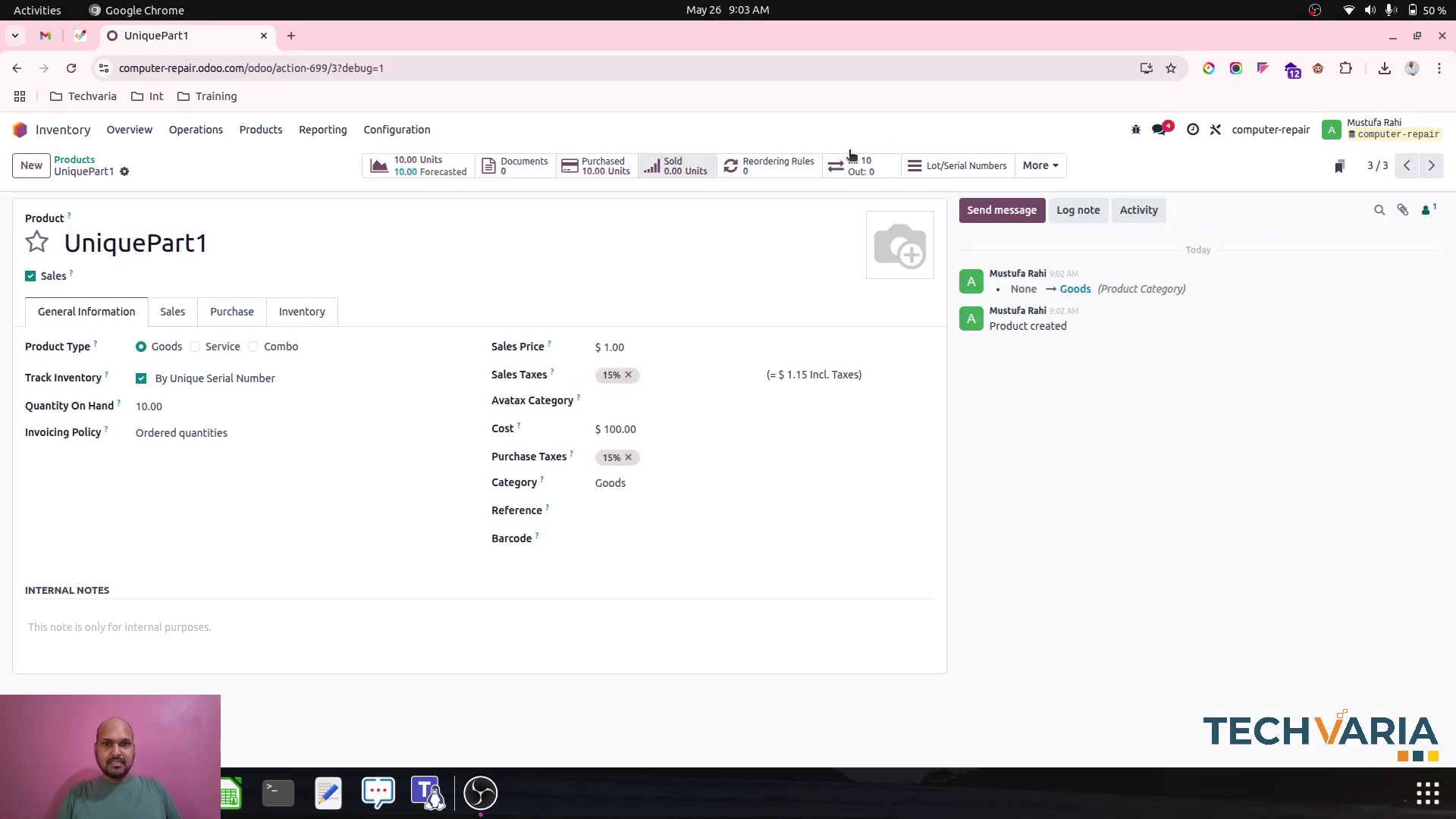
click(962, 166)
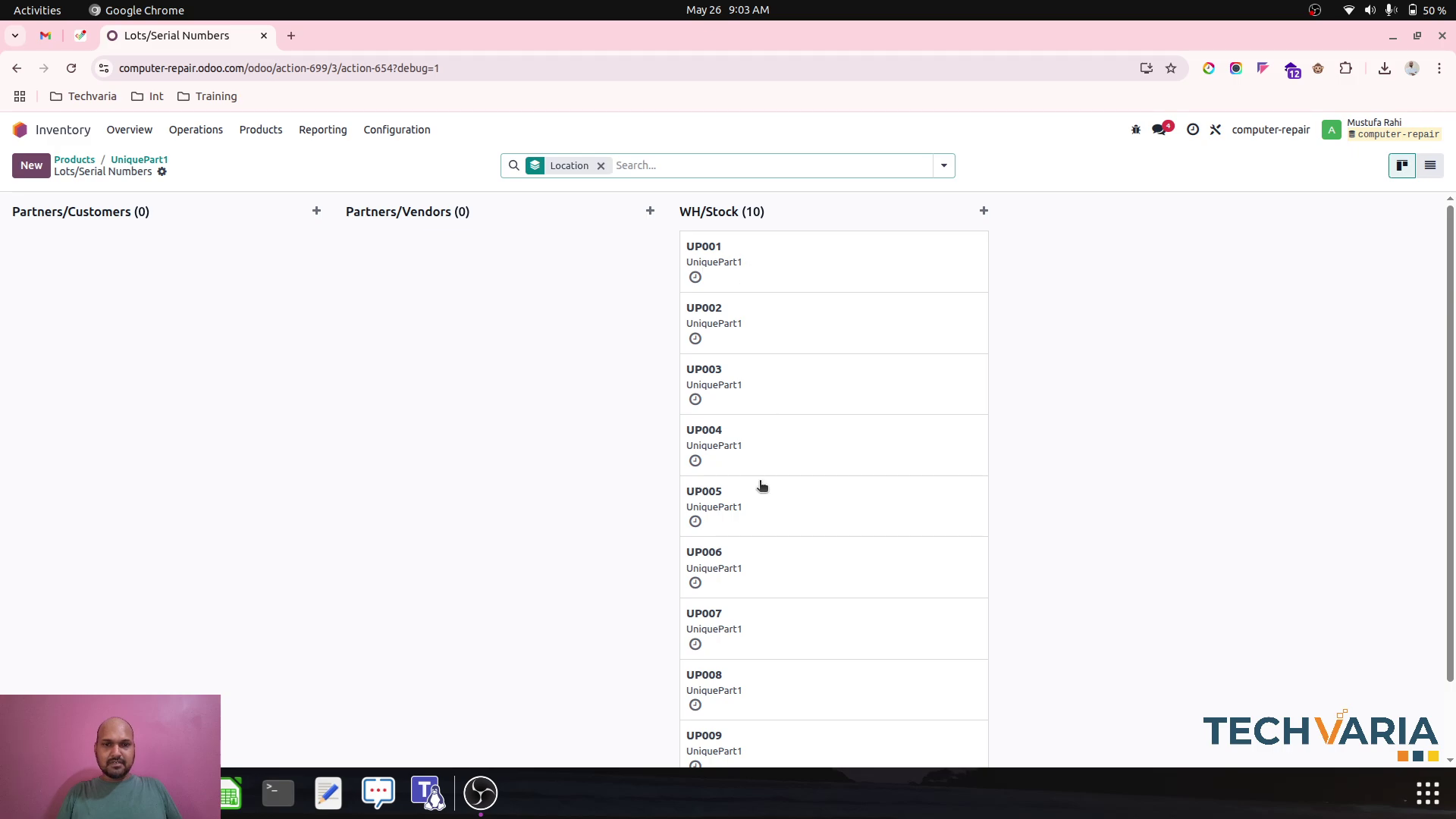
click(61, 127)
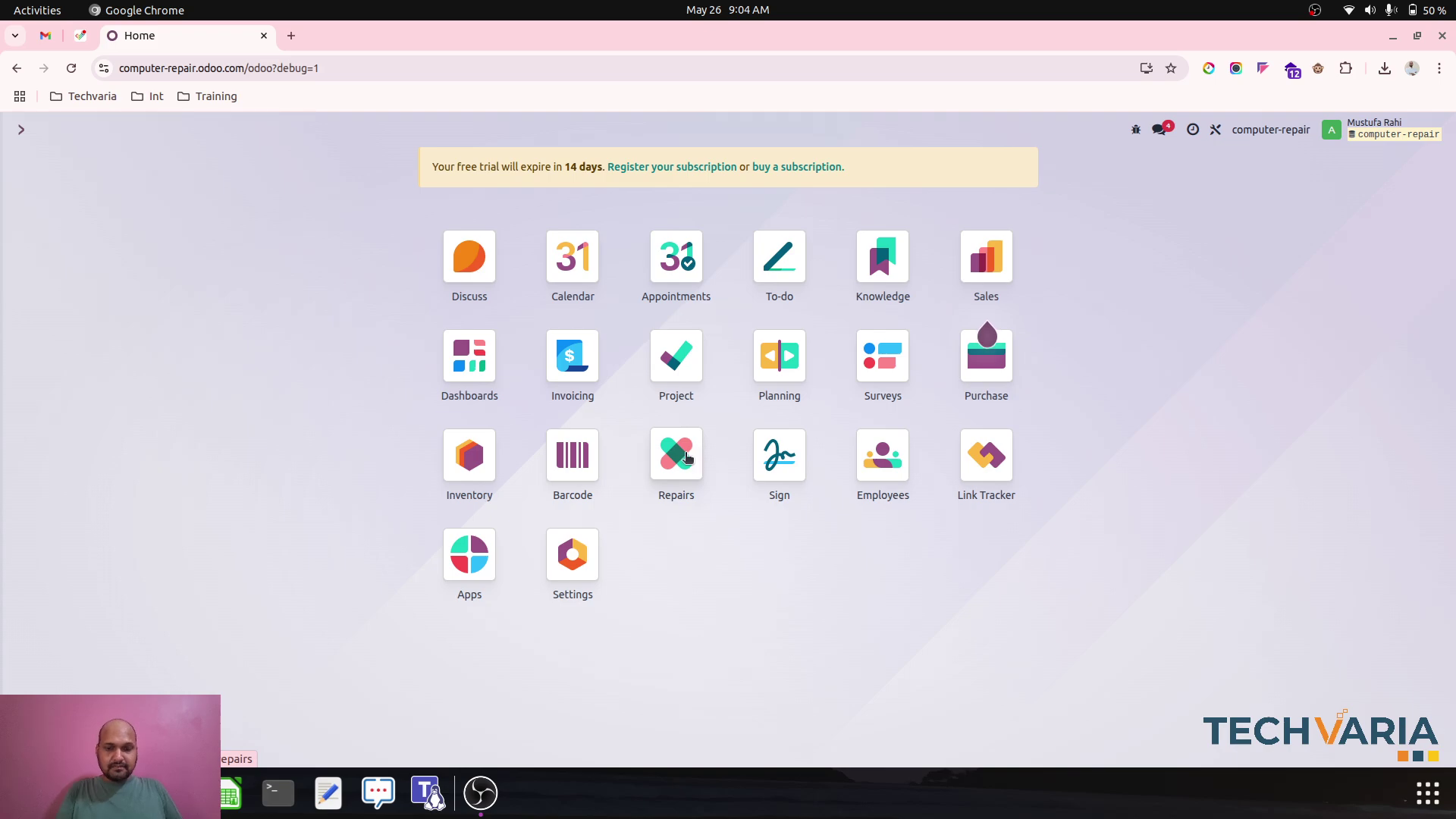
text(inv)
key(Return)
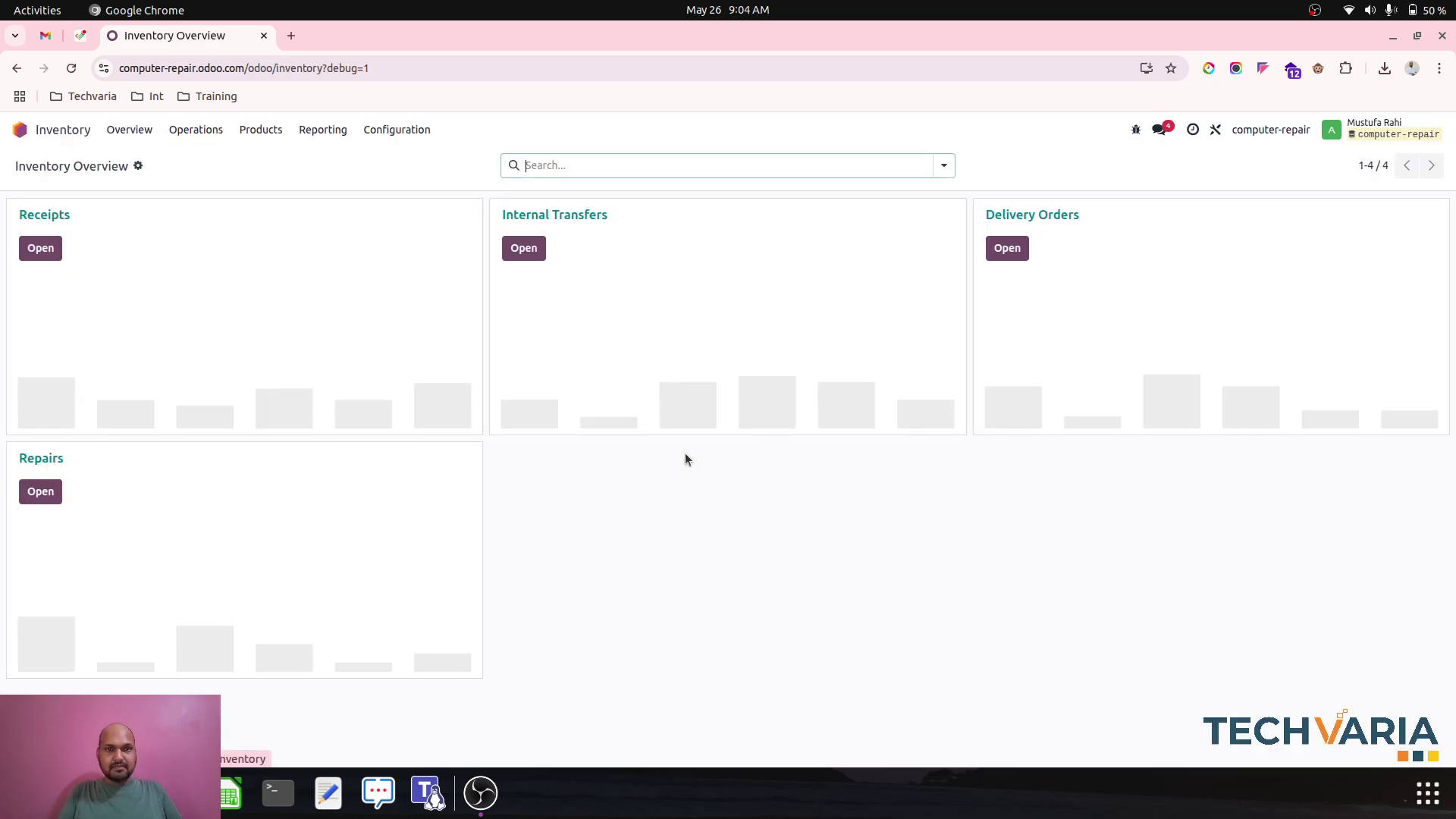
Step: Go to the products list of Sales and start a new product named Repairing
click(49, 127)
text(prod)
key(Escape)
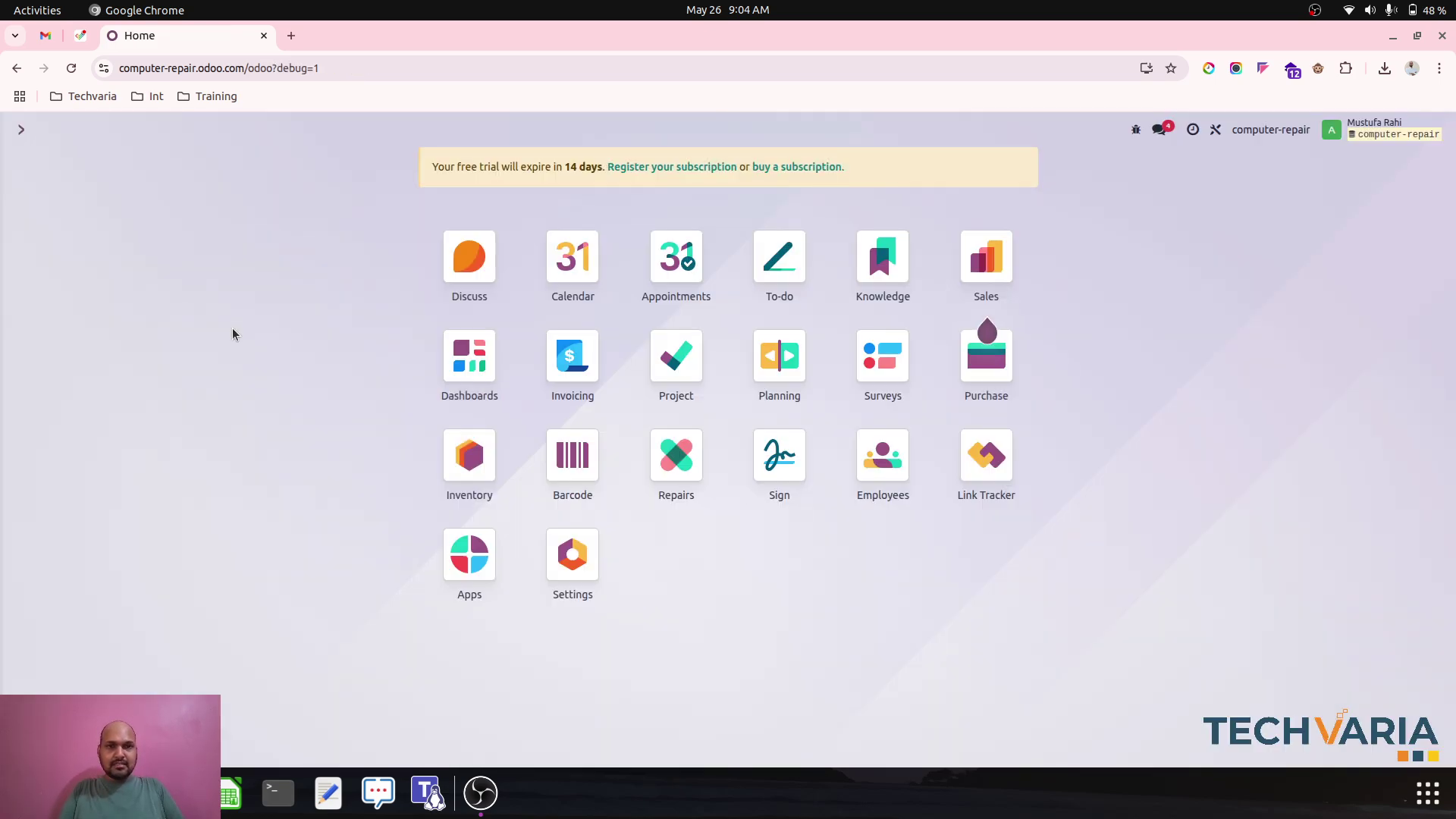
click(31, 166)
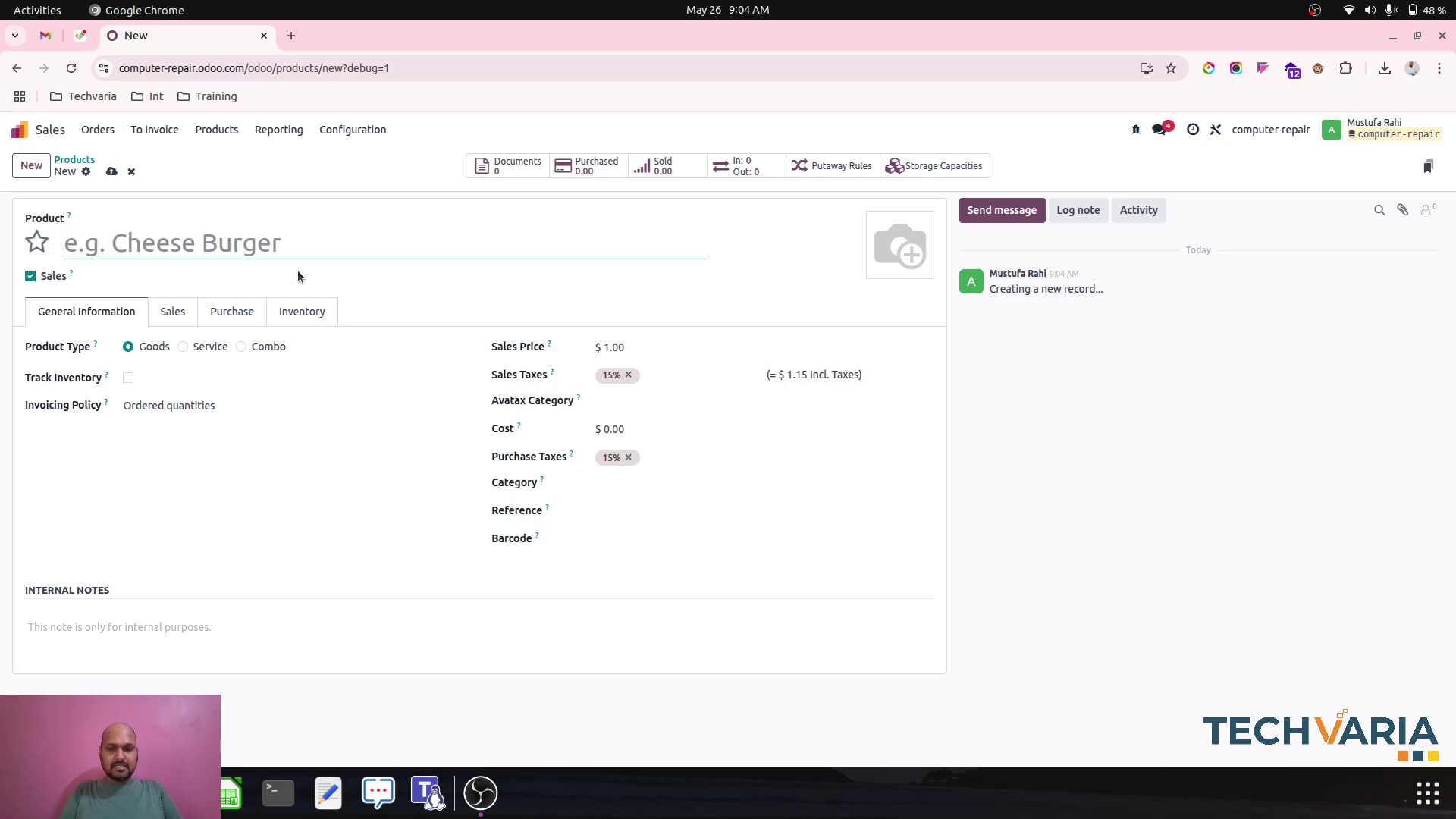
text(Repair)
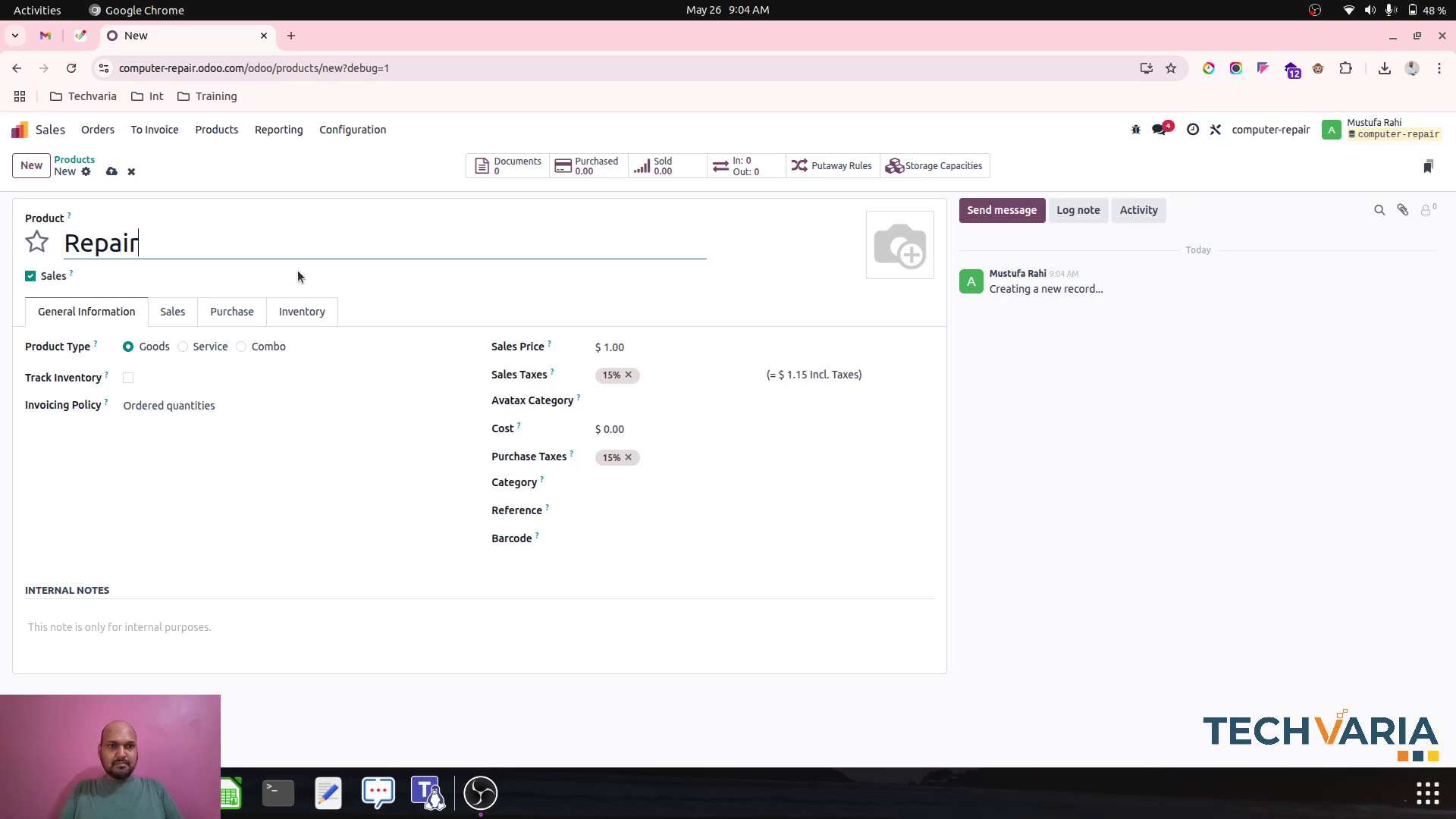
text(ing)
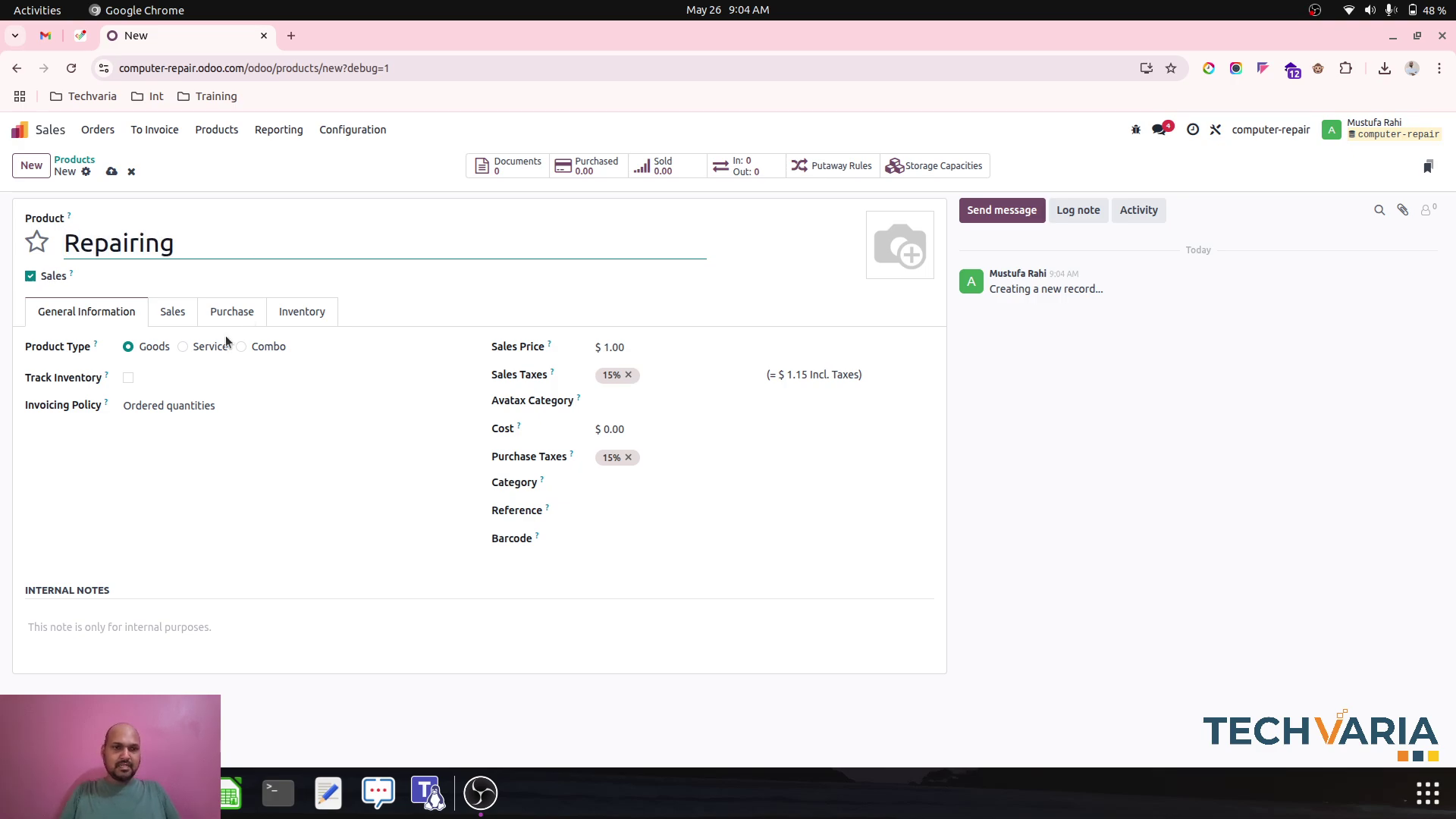
Step: Make Repairing a service that creates a Repair Order on order, with the Prepaid/Fixed Price invoicing policy
click(205, 349)
click(167, 378)
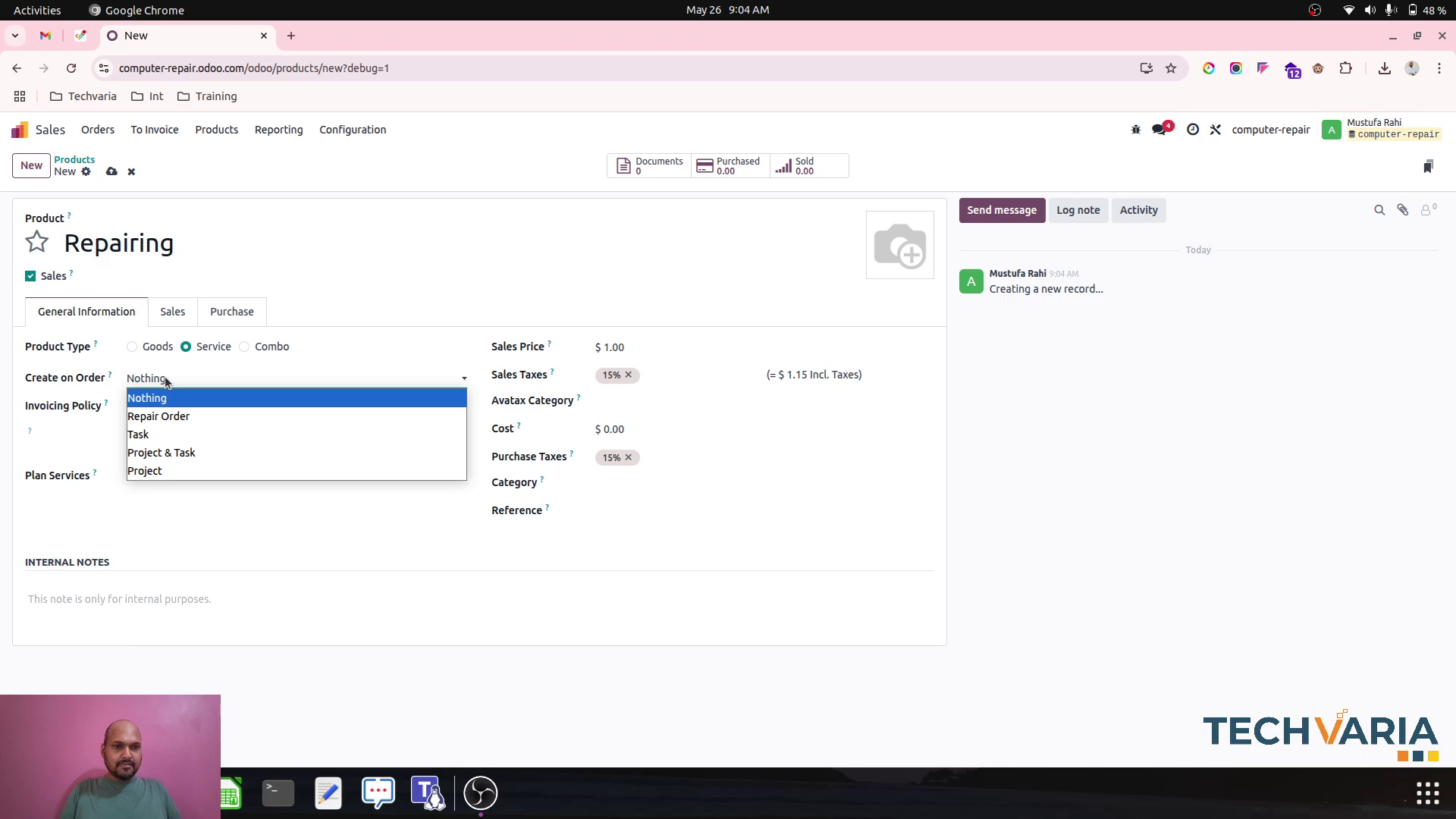
click(180, 415)
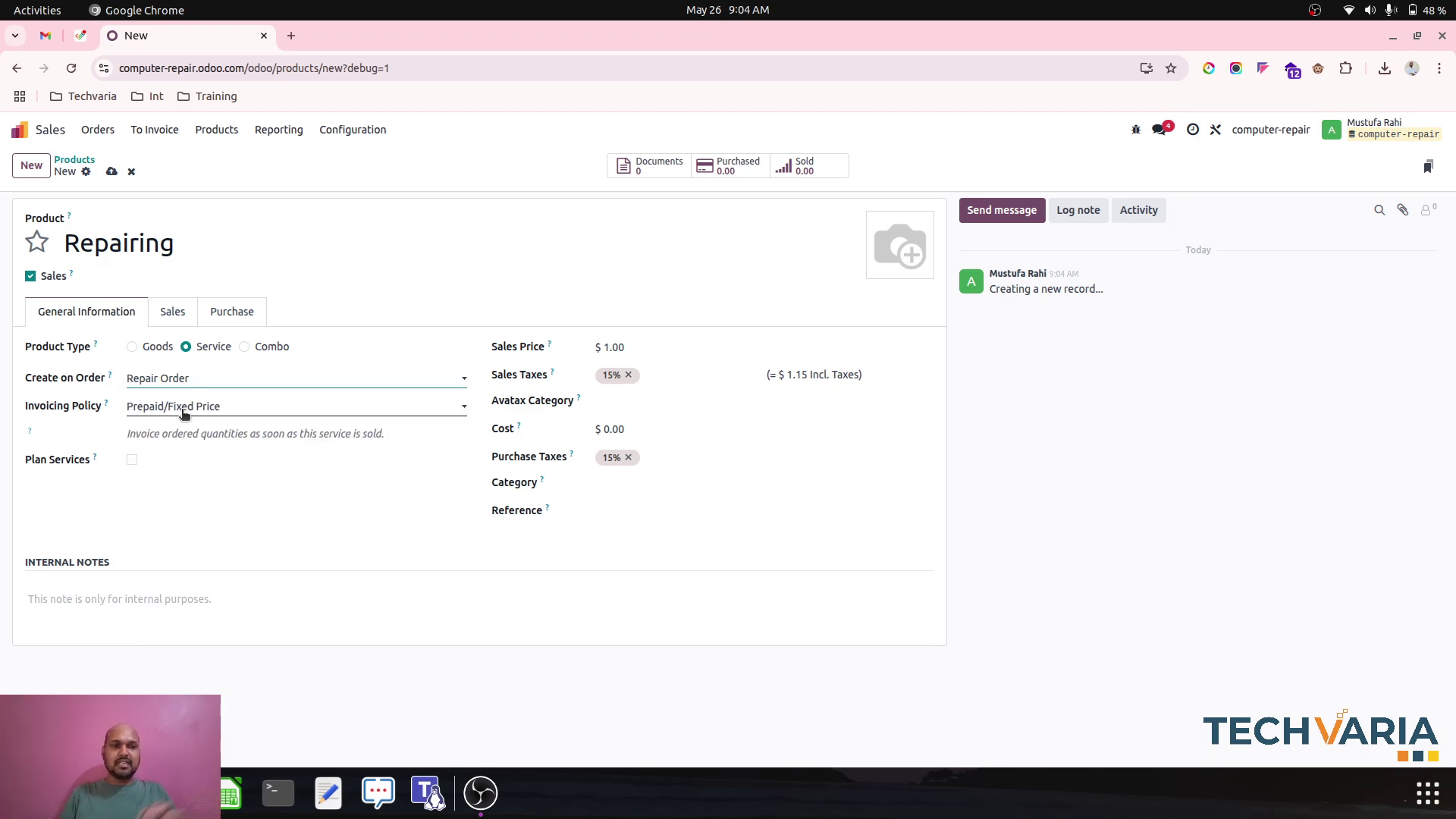
click(196, 411)
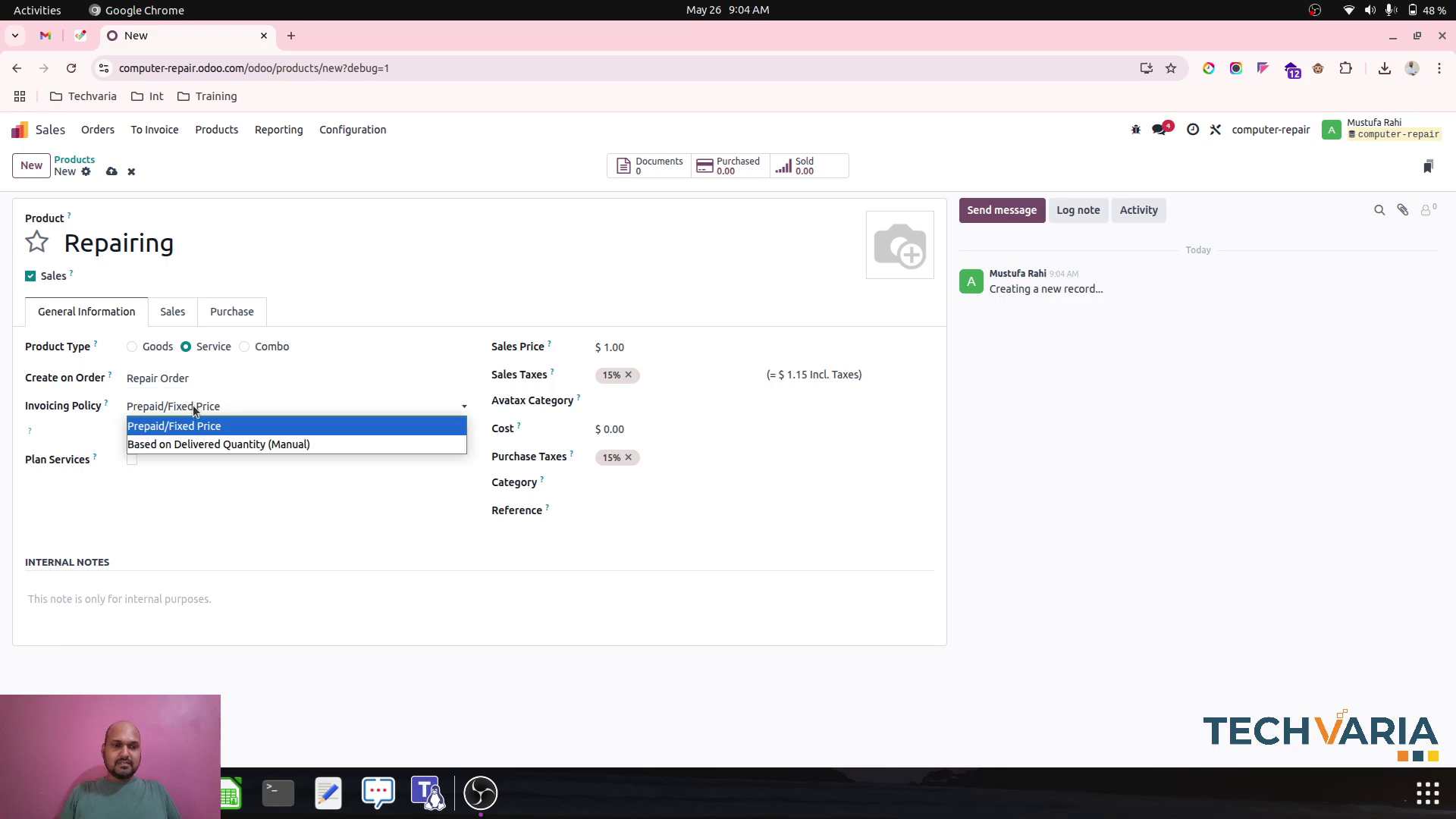
click(194, 425)
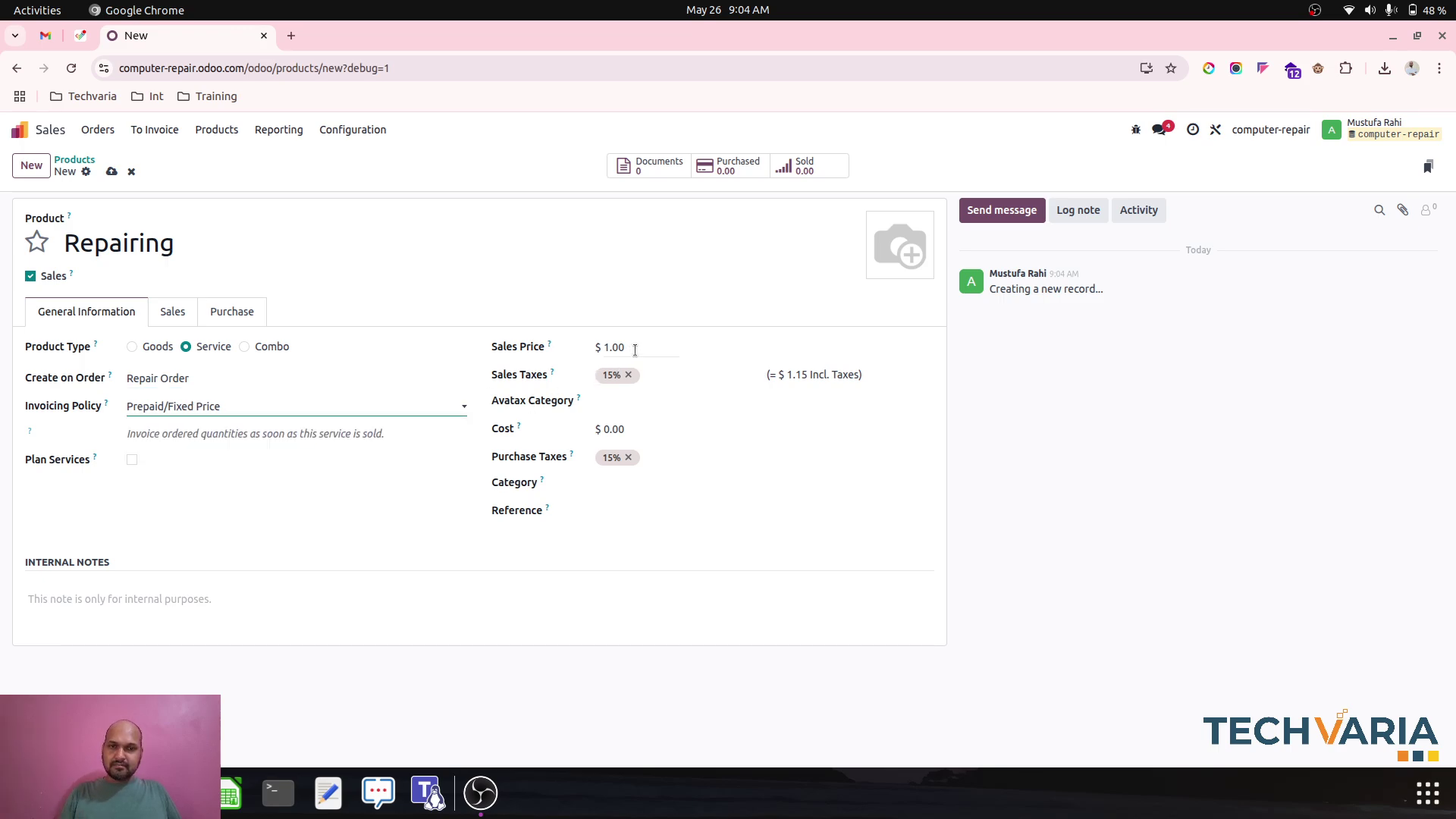
Step: Set the sales price of Repairing to 0.00 and save the product
click(663, 345)
key(BackSpace)
click(592, 307)
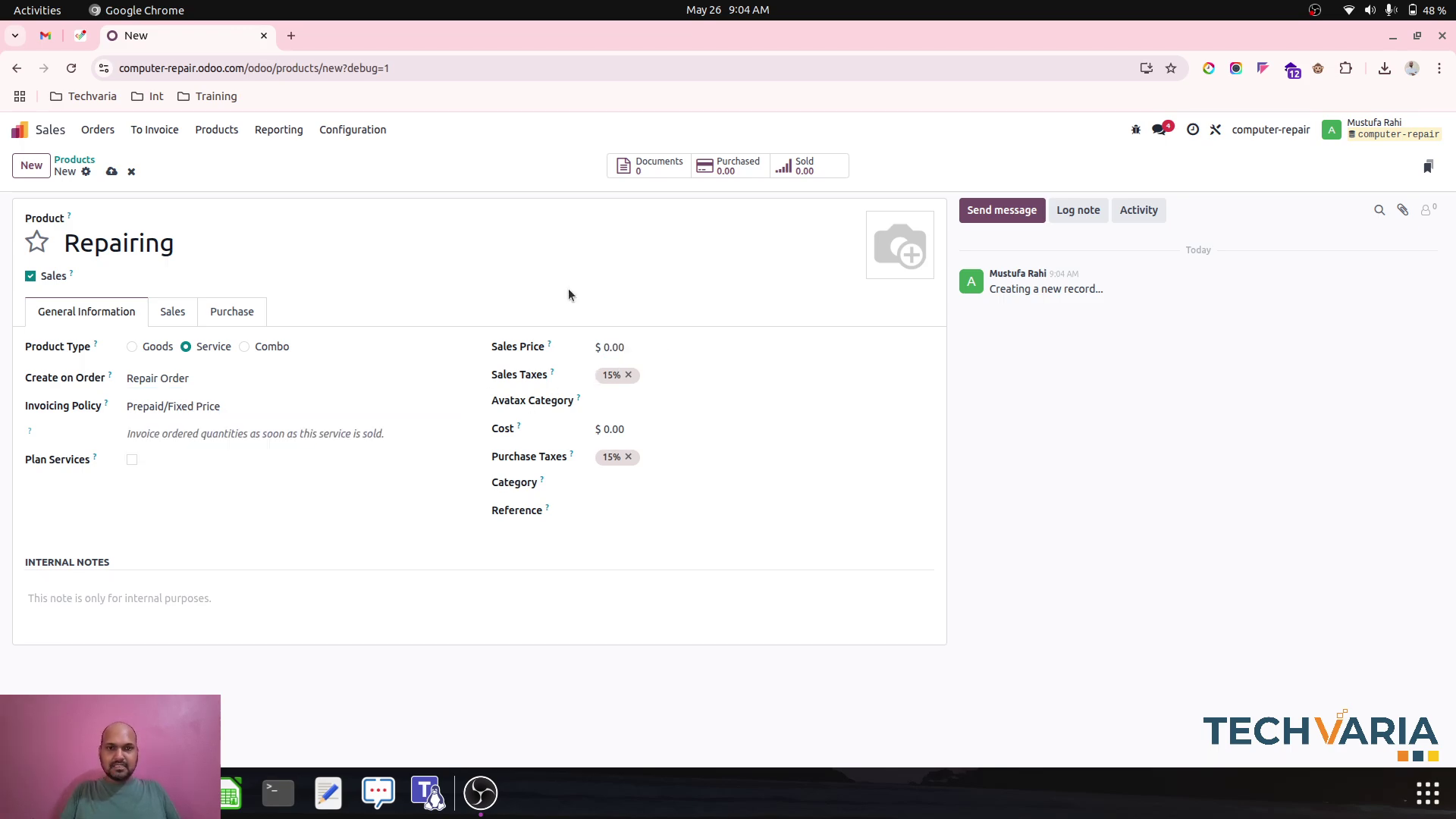
click(111, 173)
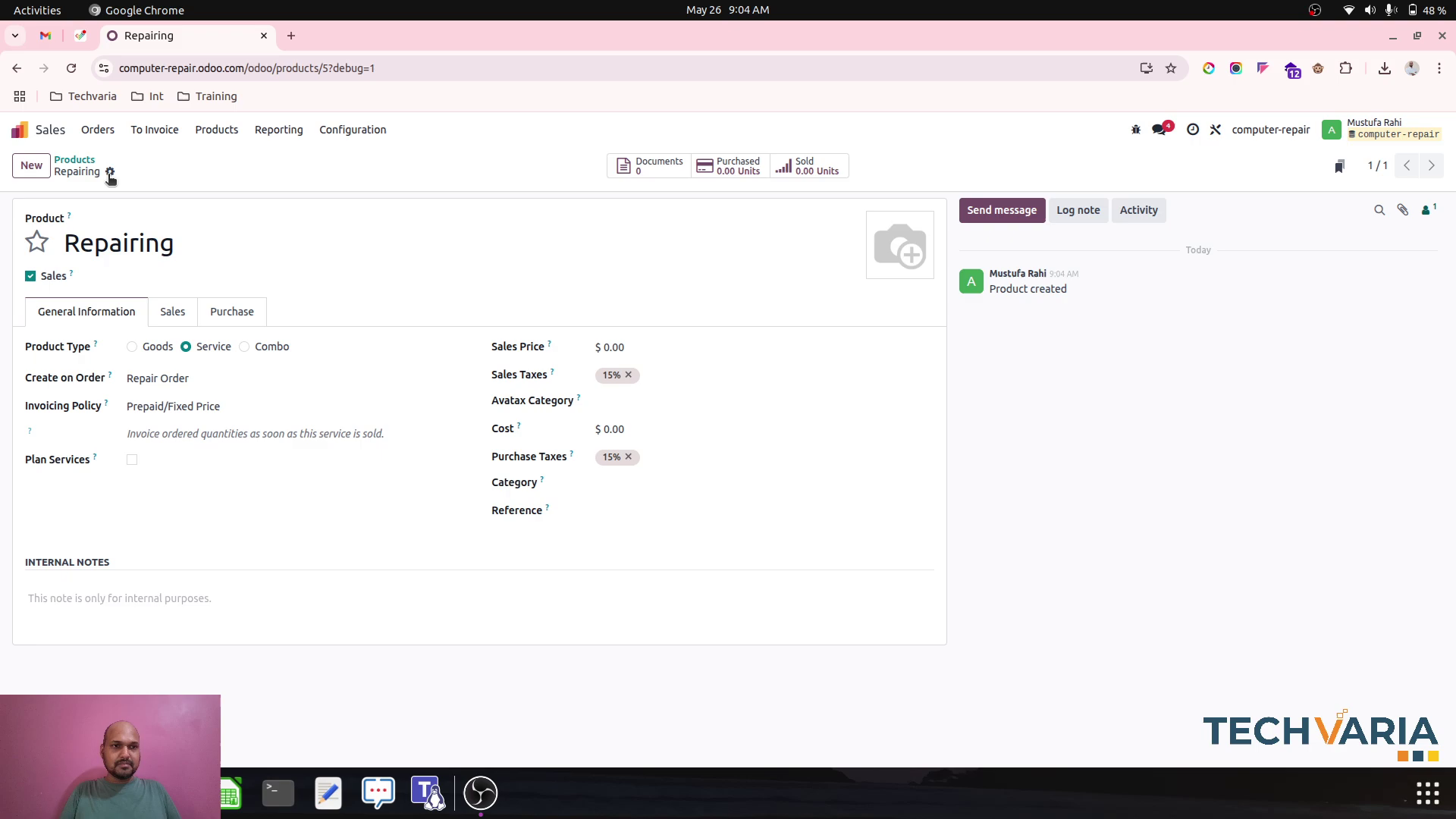
Step: Start a new quotation in the Sales app and create Customer1 as its customer
click(73, 160)
click(19, 130)
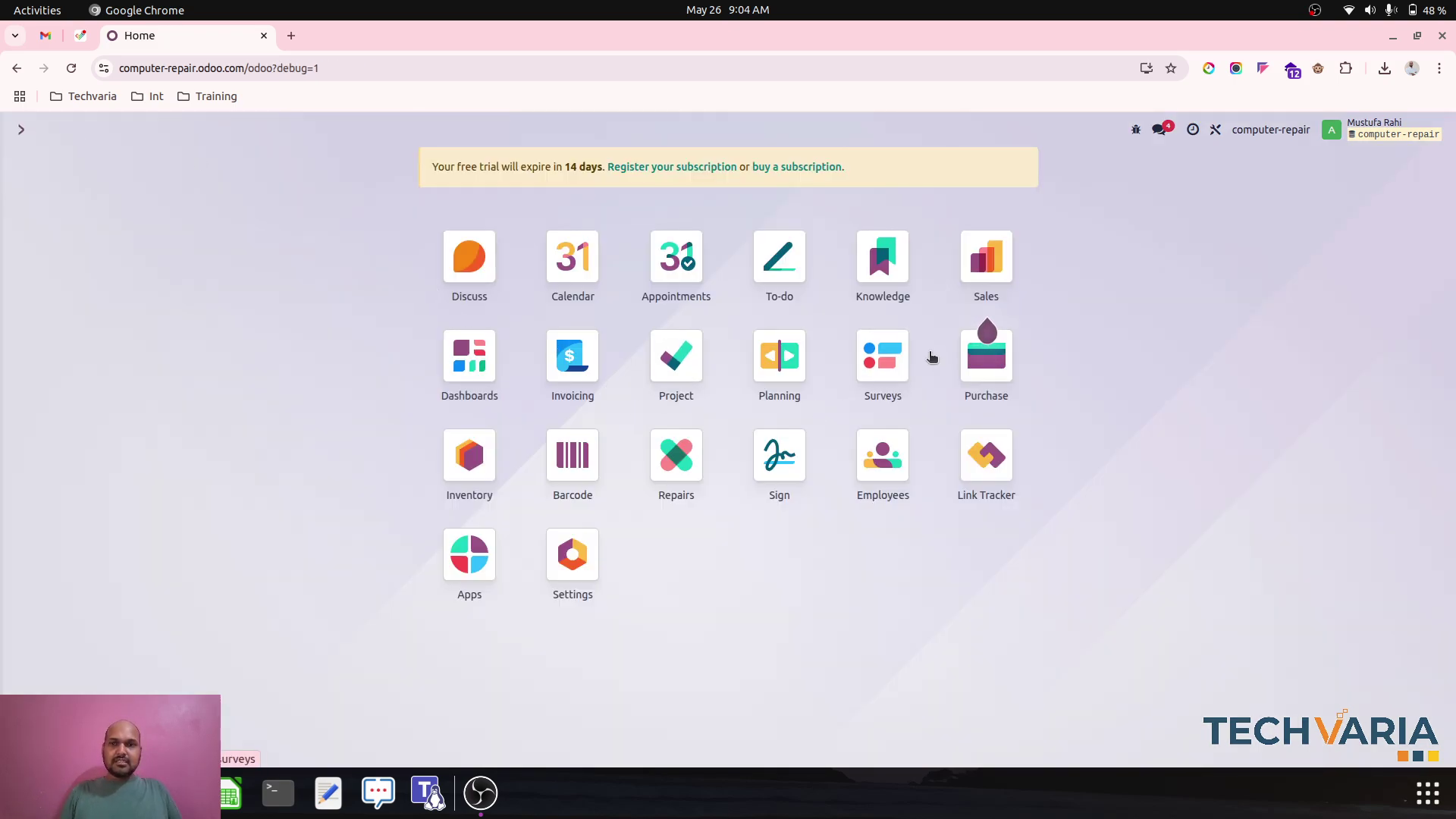
click(986, 258)
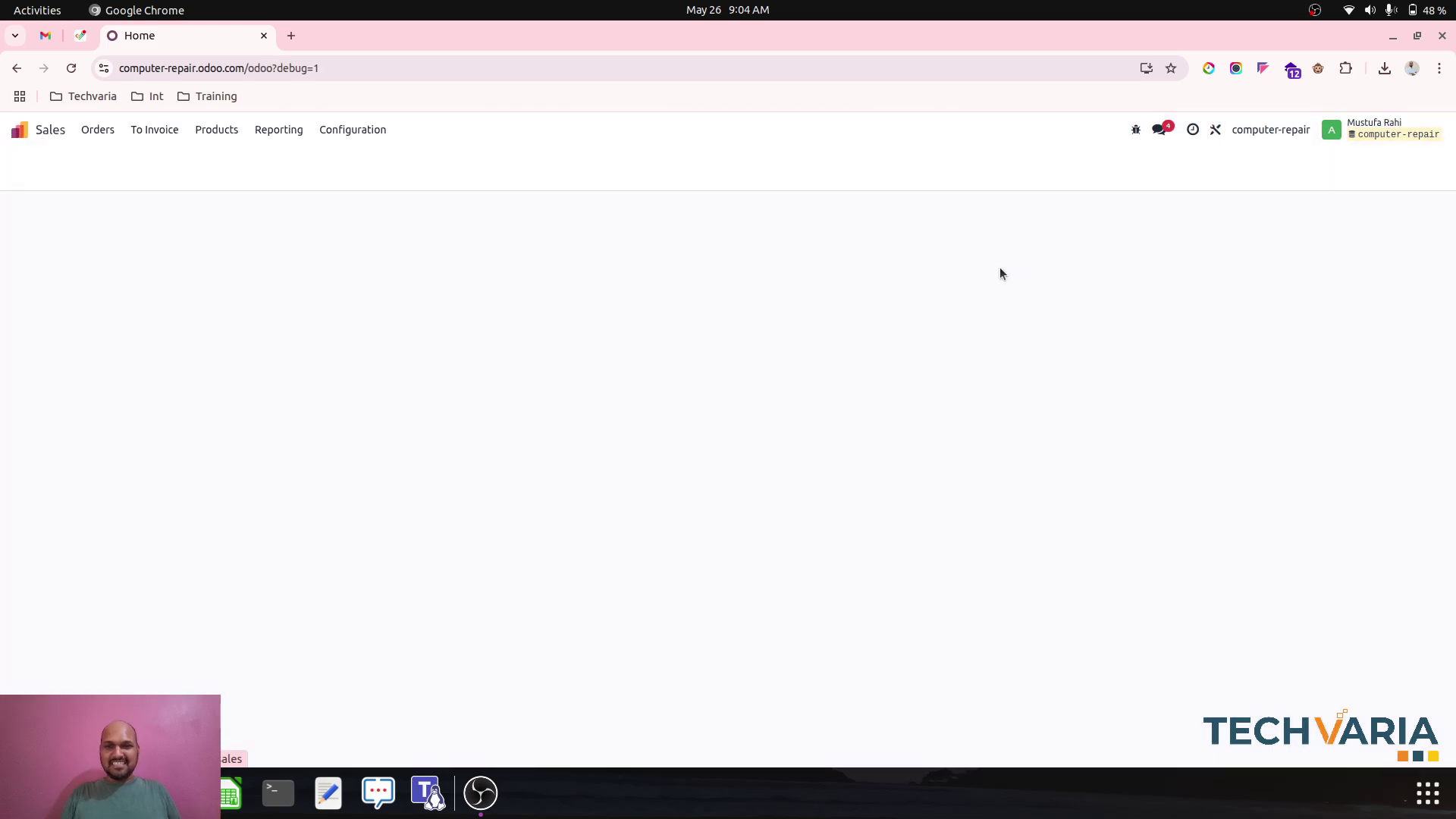
click(31, 165)
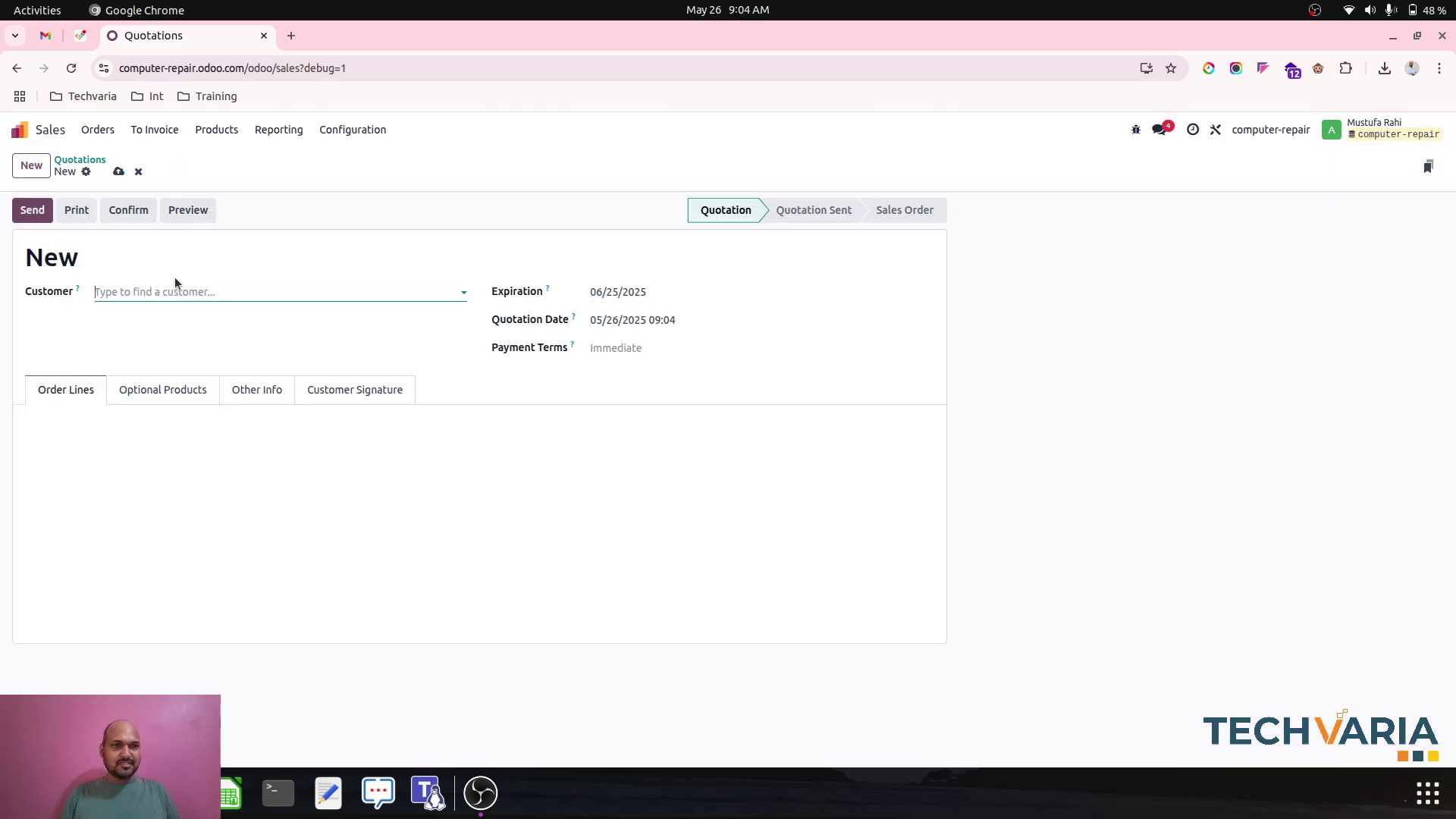
click(134, 291)
text(Customer)
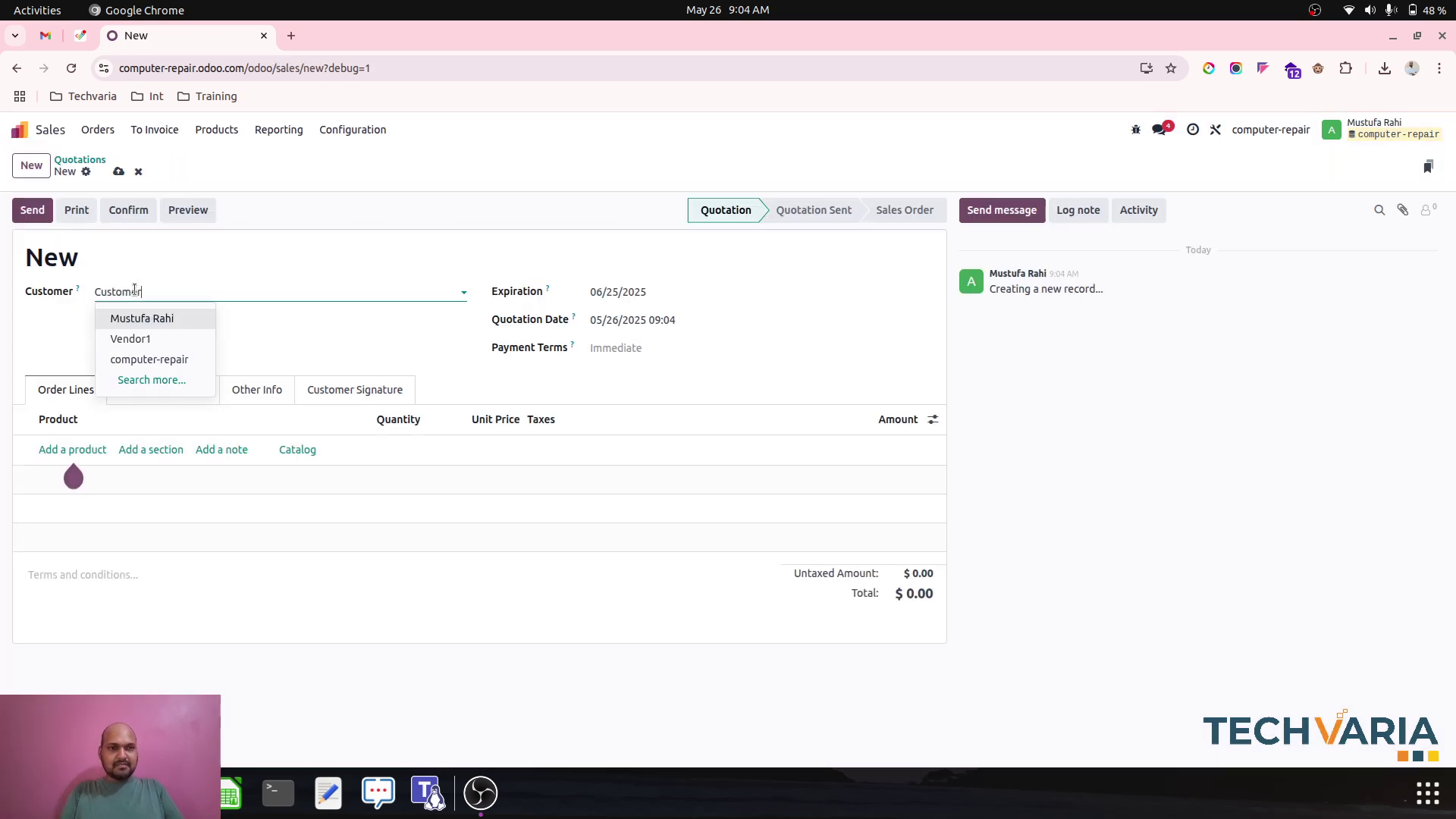
text(1)
click(163, 317)
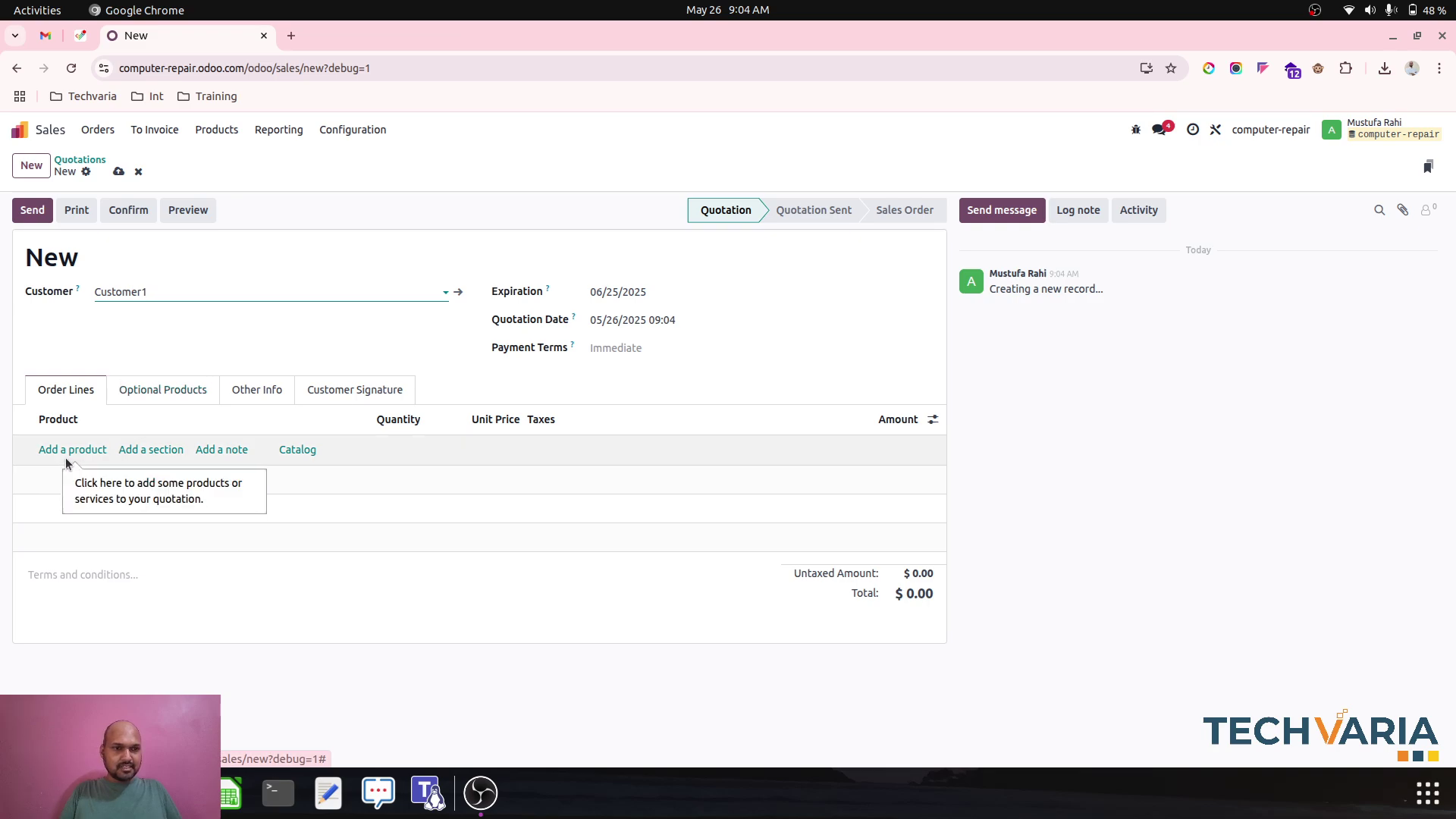
Step: Add the Repairing service to the quotation with a unit price of 200
click(72, 450)
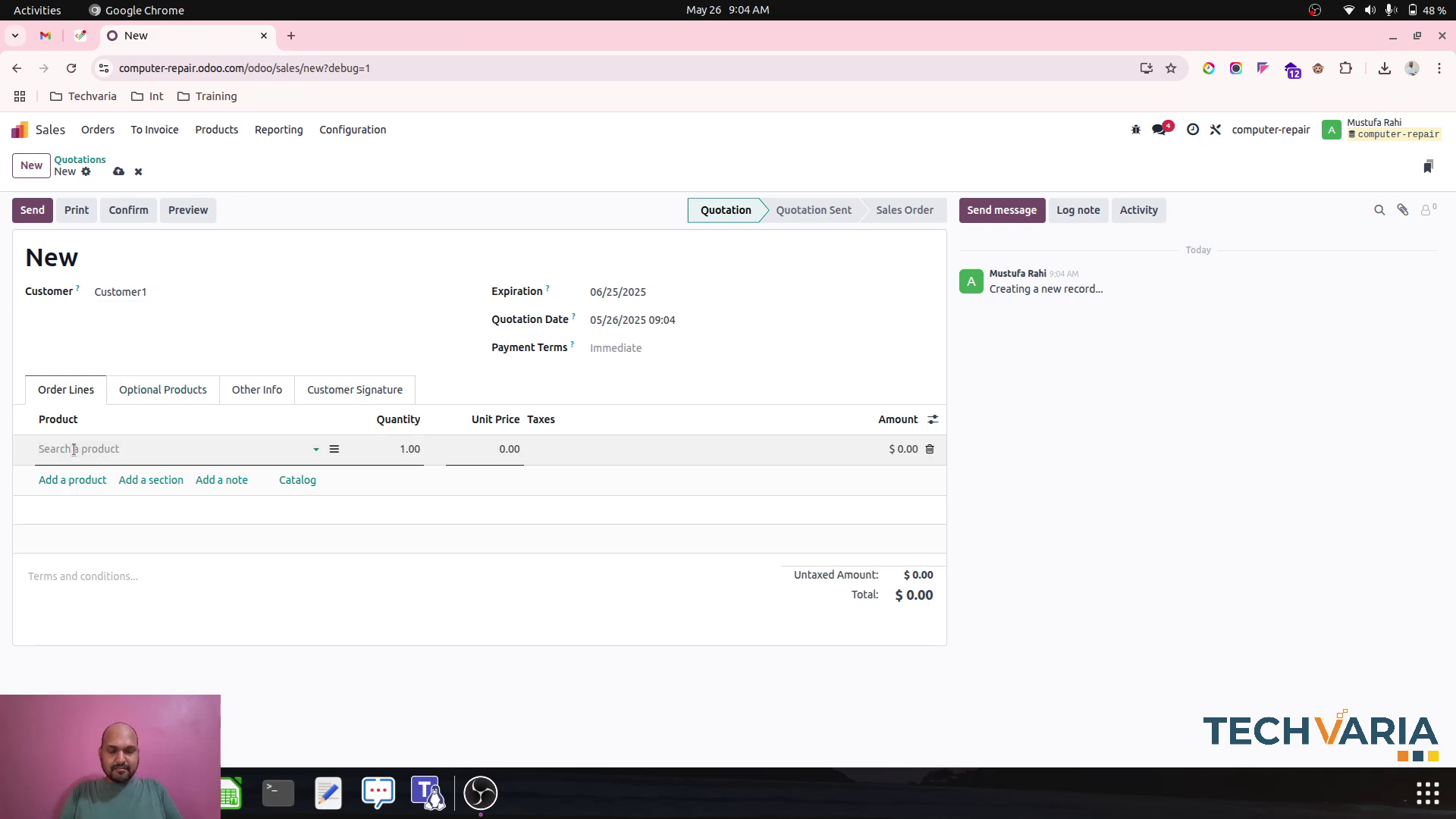
text(rep)
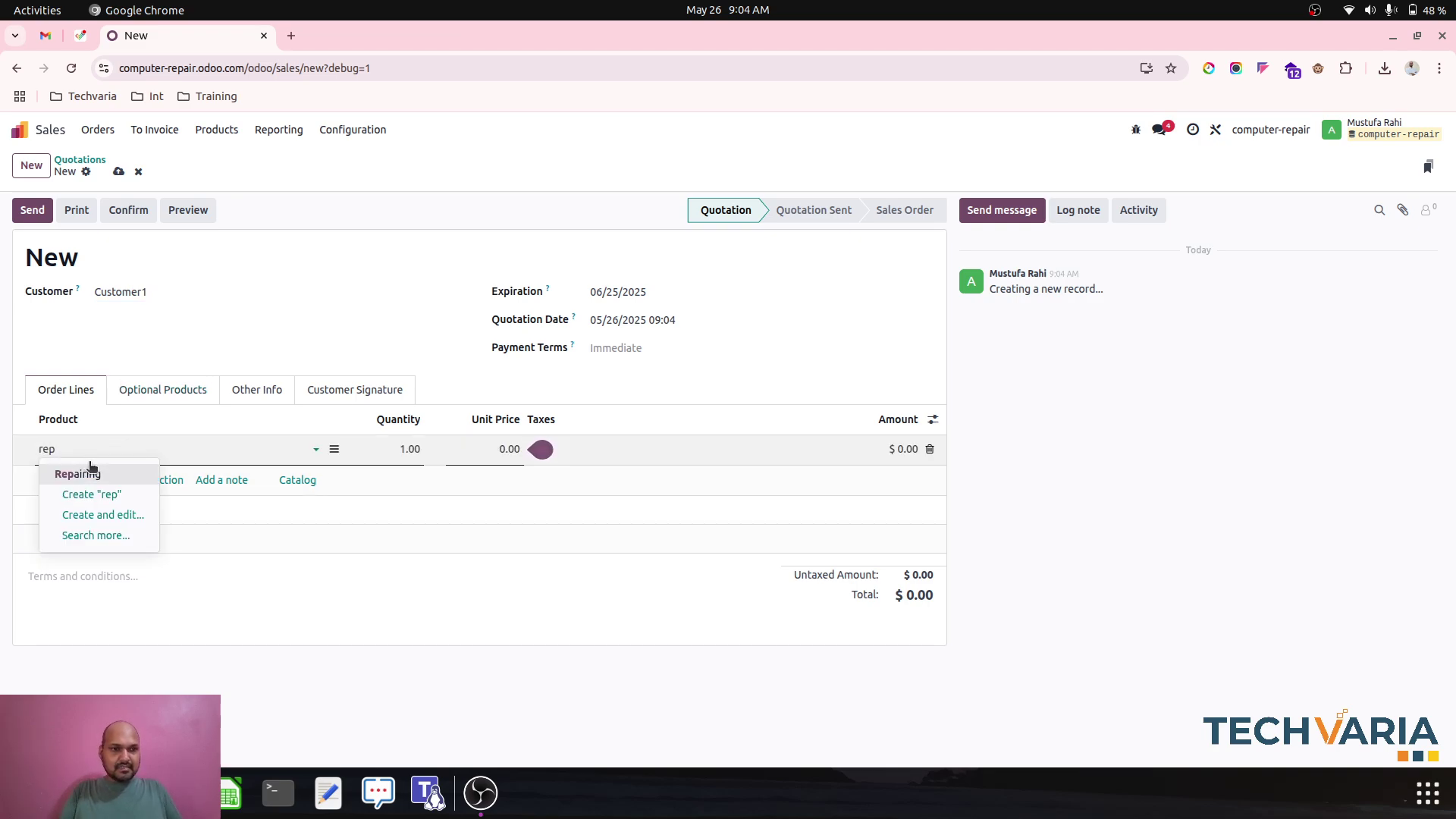
click(88, 471)
click(489, 449)
text(1)
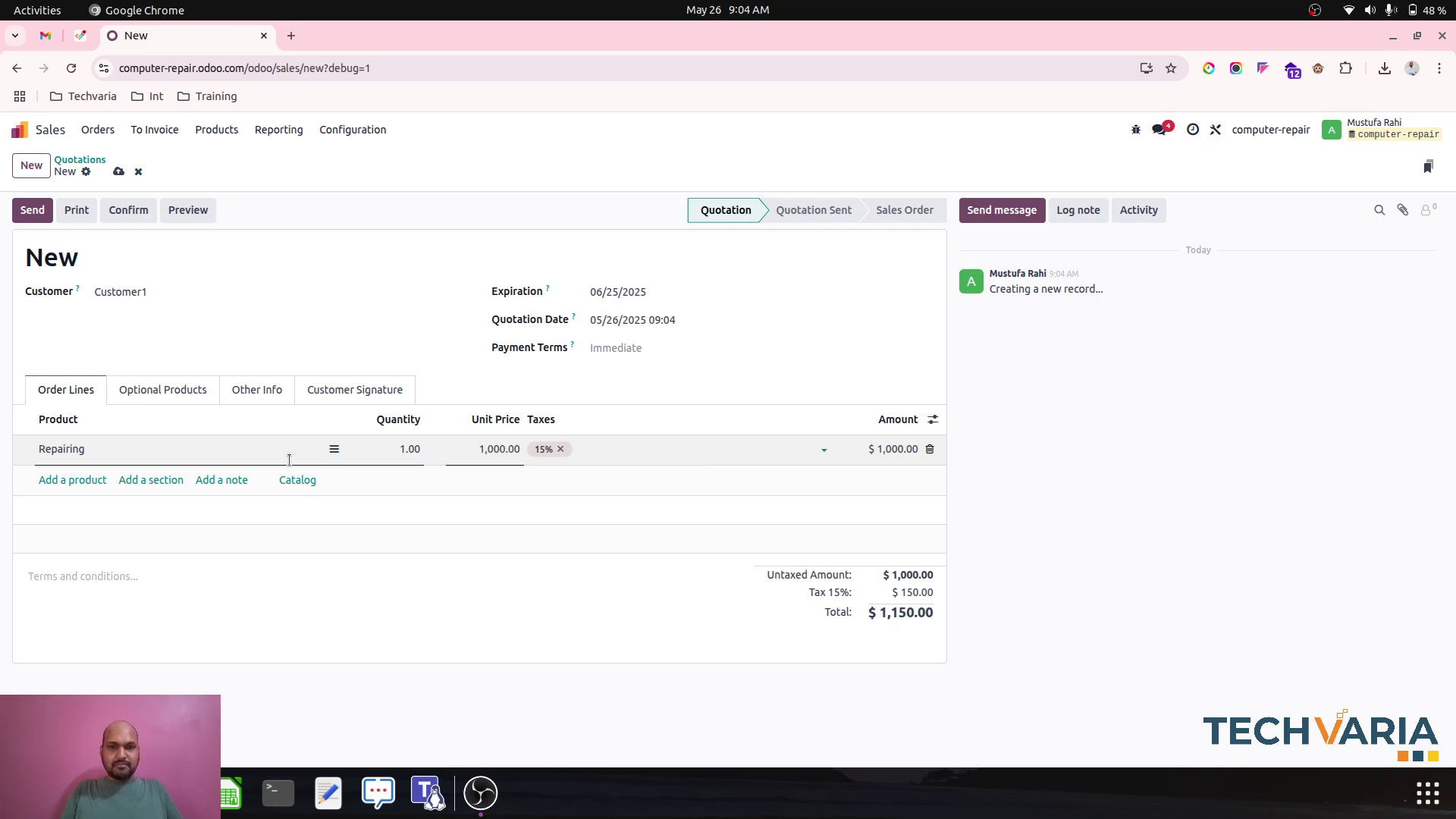
click(505, 448)
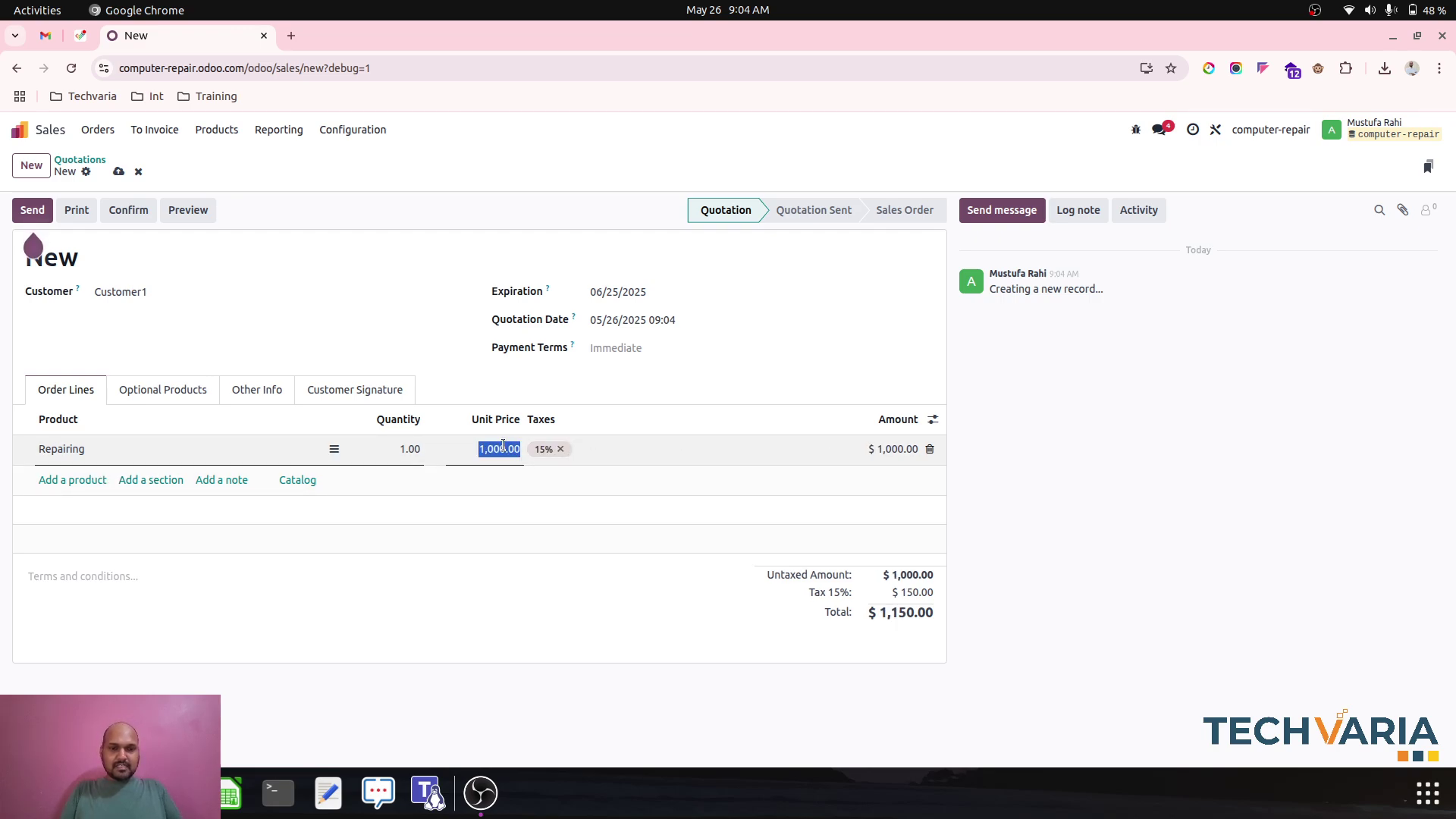
text(200)
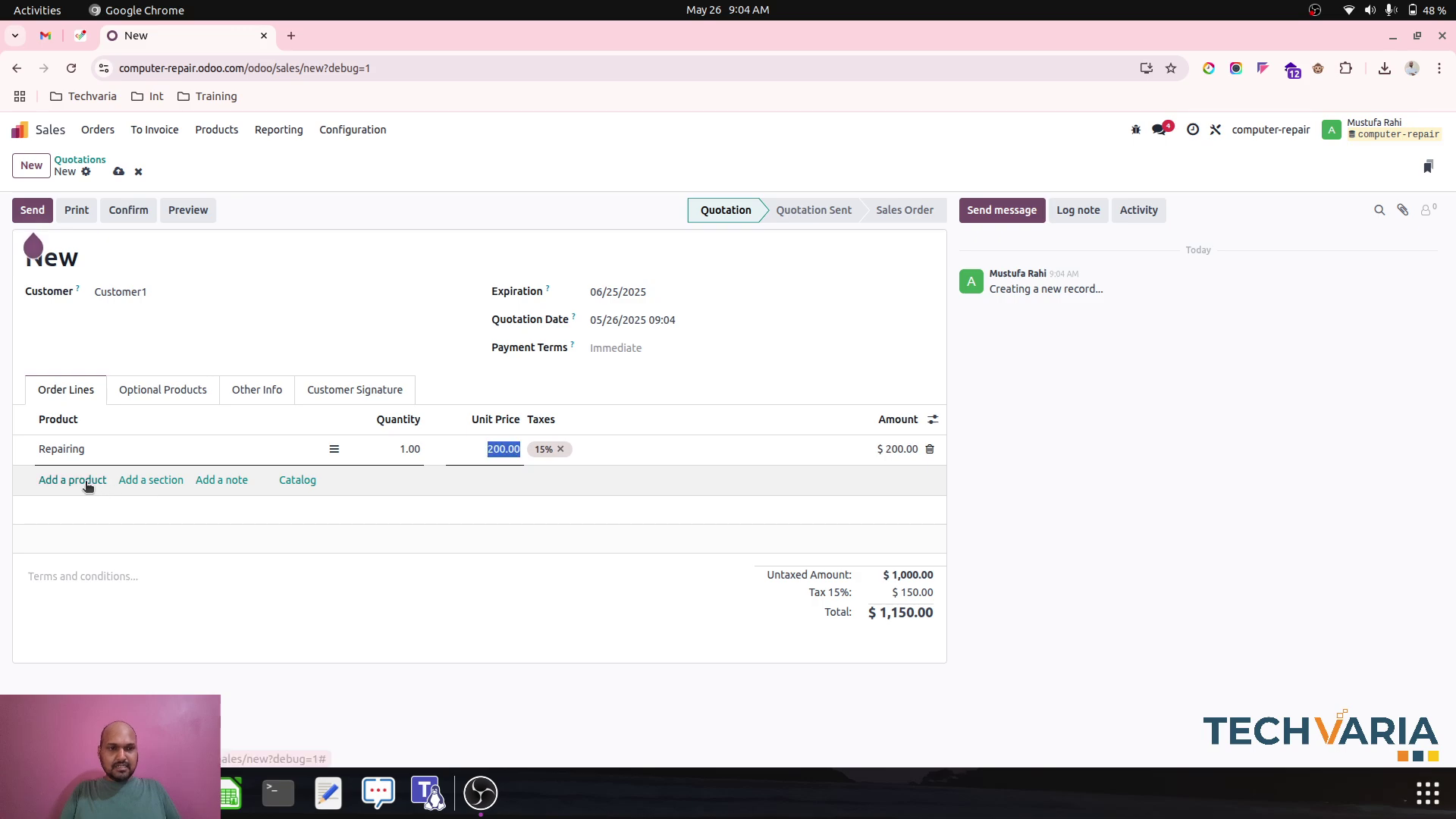
Step: Add Customer Laptop to the quotation with quantity -1 and confirm the order
click(85, 480)
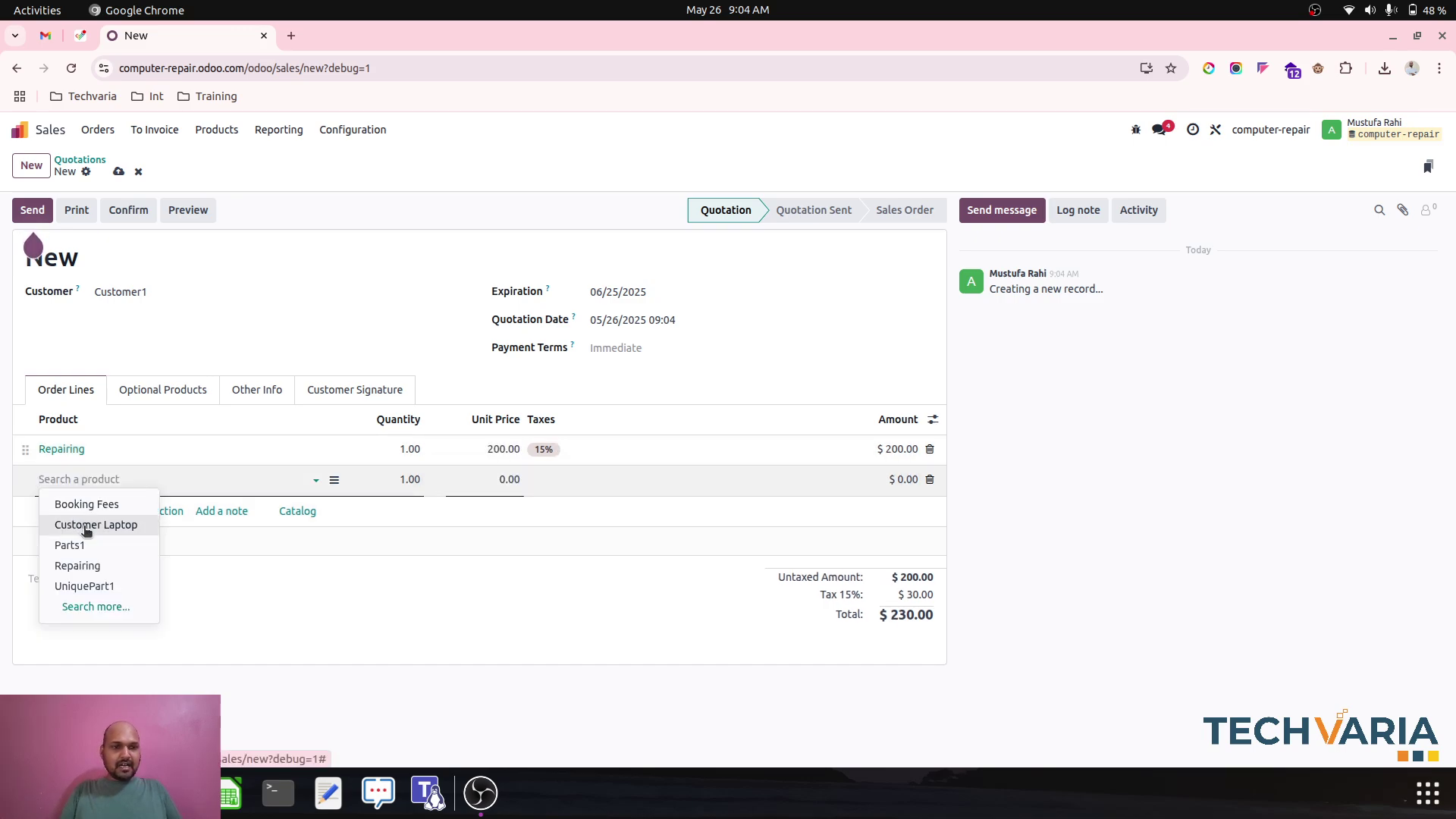
click(82, 524)
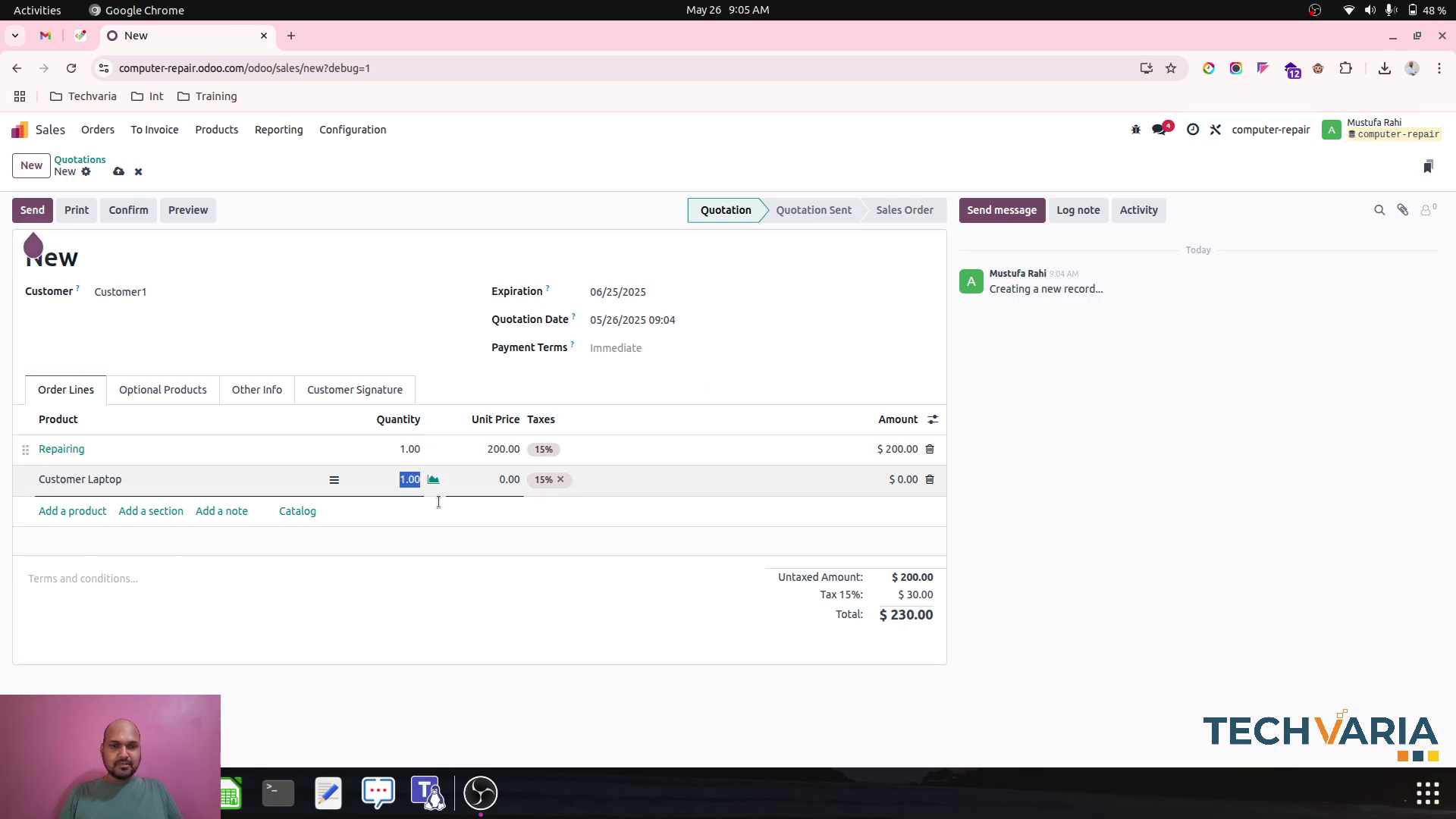
text(-1)
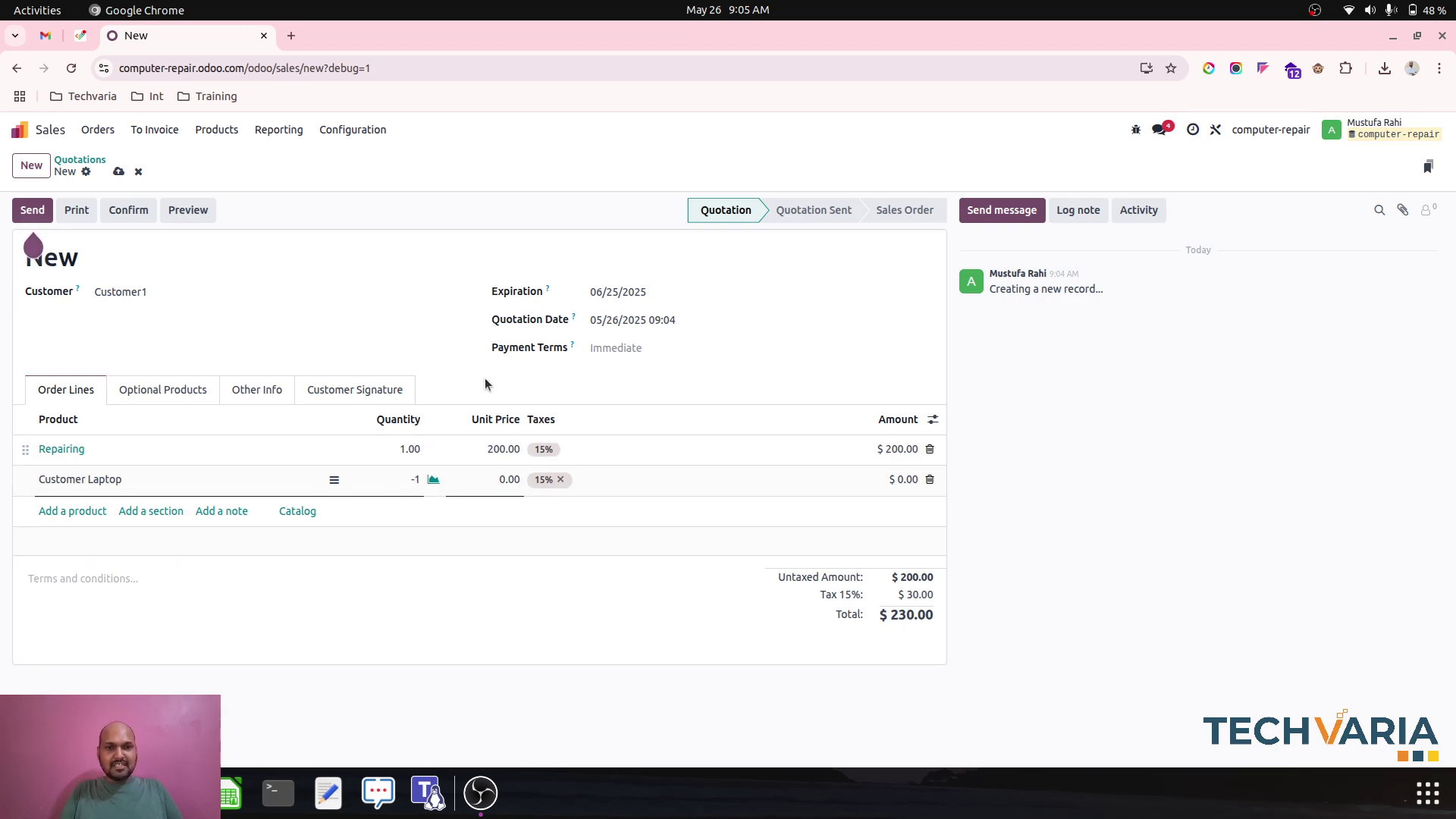
click(485, 383)
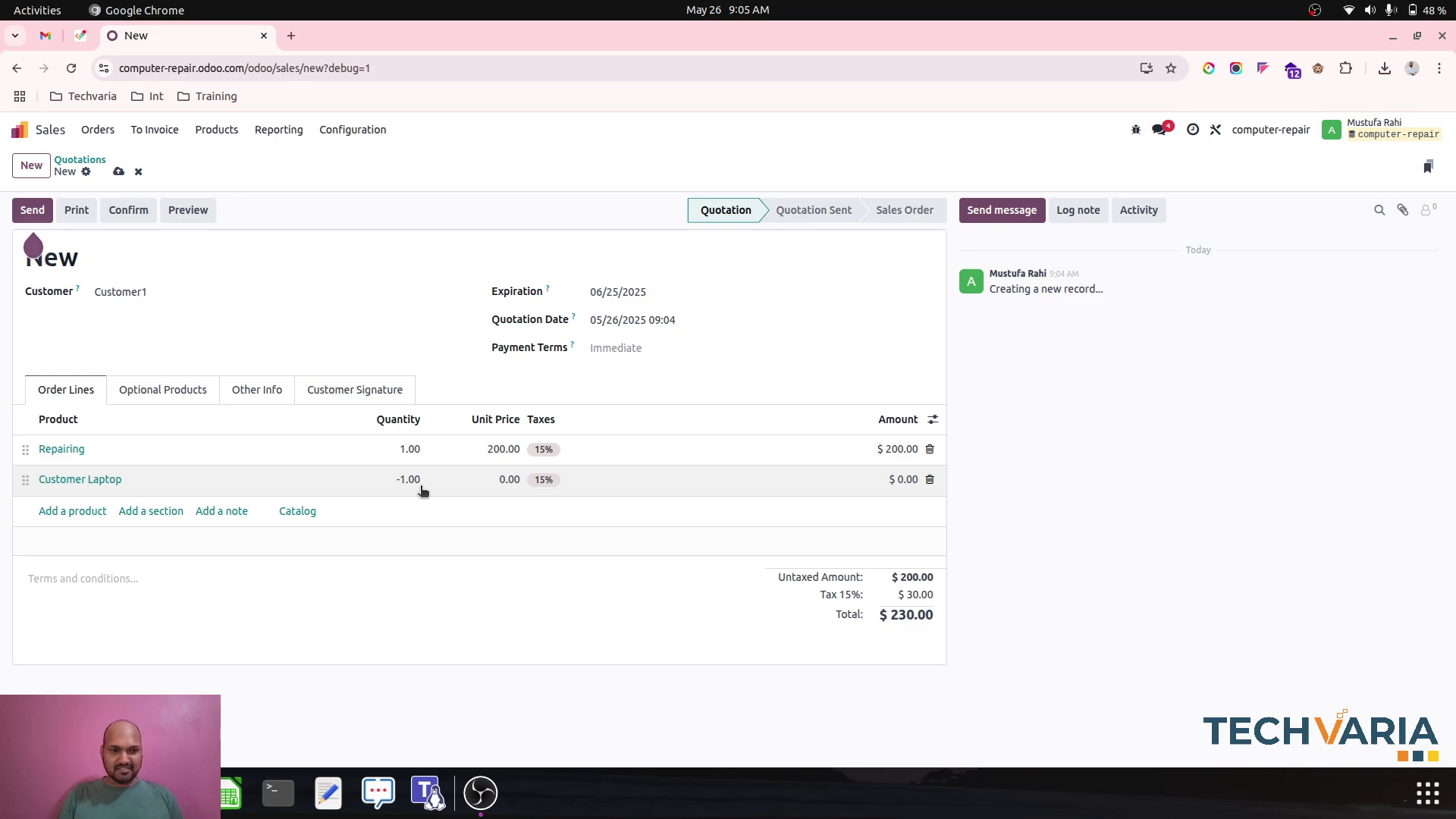
click(127, 210)
Step: Enable Consignment under Traceability in the Inventory settings and save
click(19, 130)
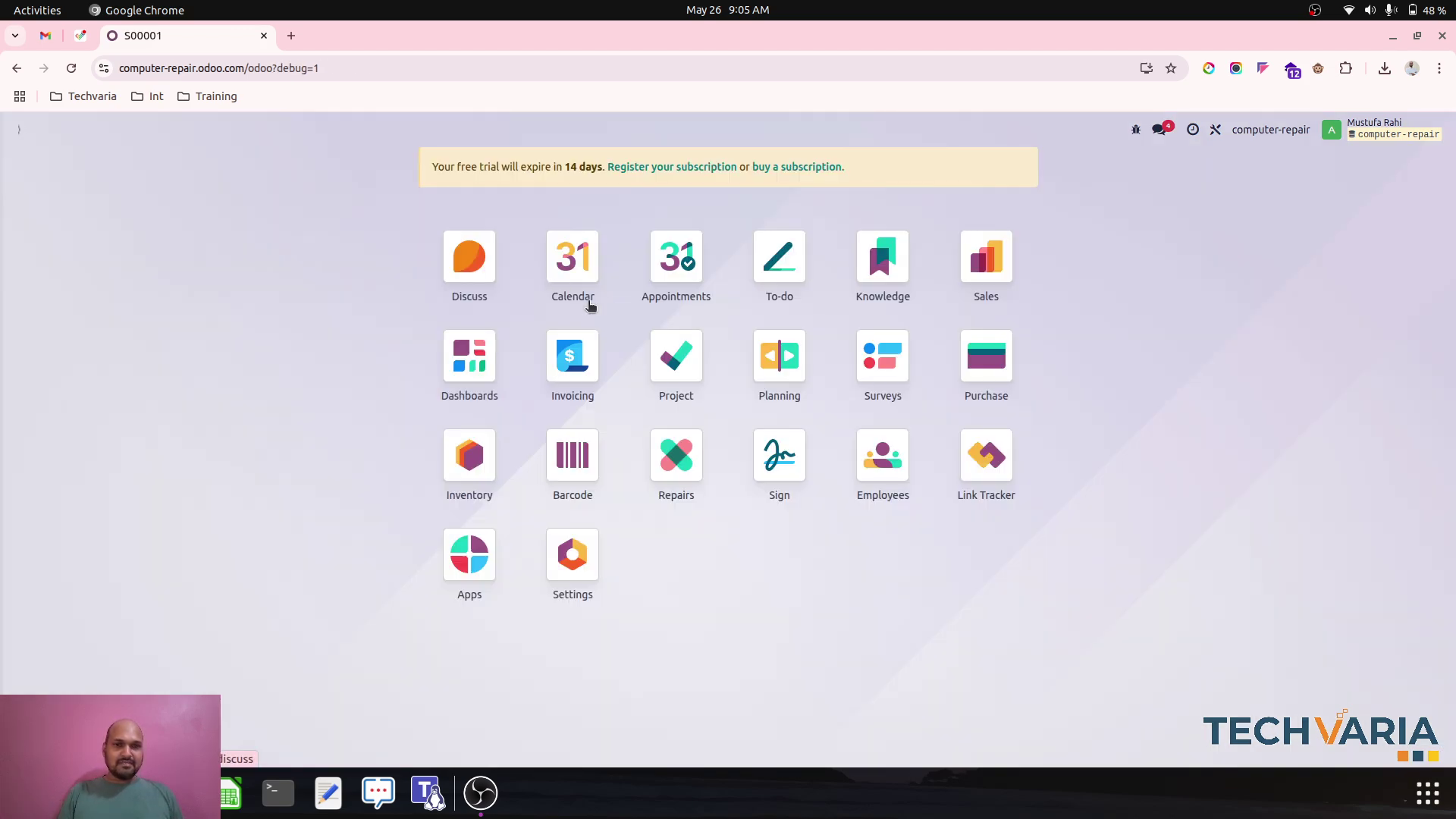
text(inve)
key(Return)
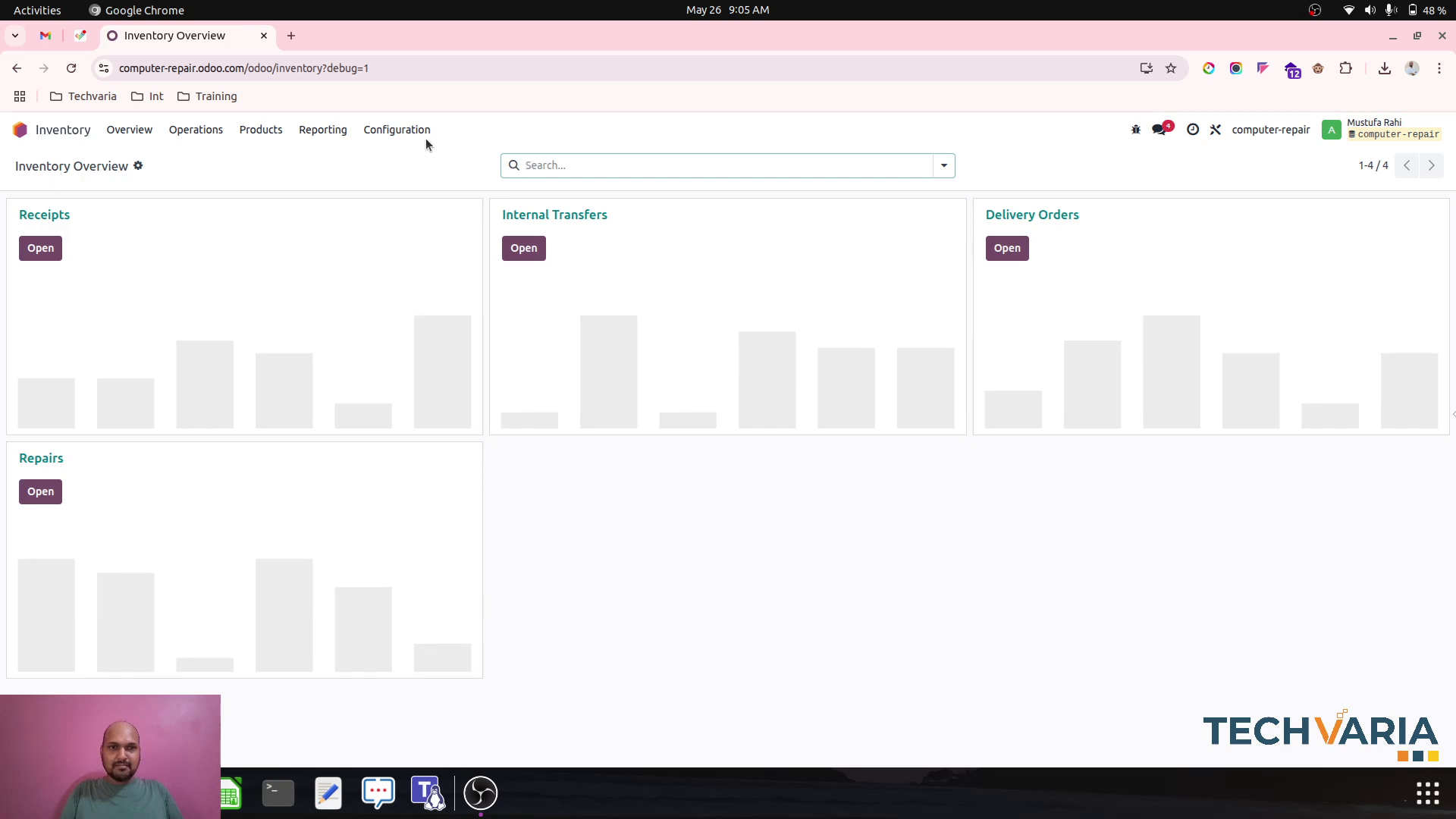
click(425, 138)
click(422, 161)
scroll(694, 473, down, 7)
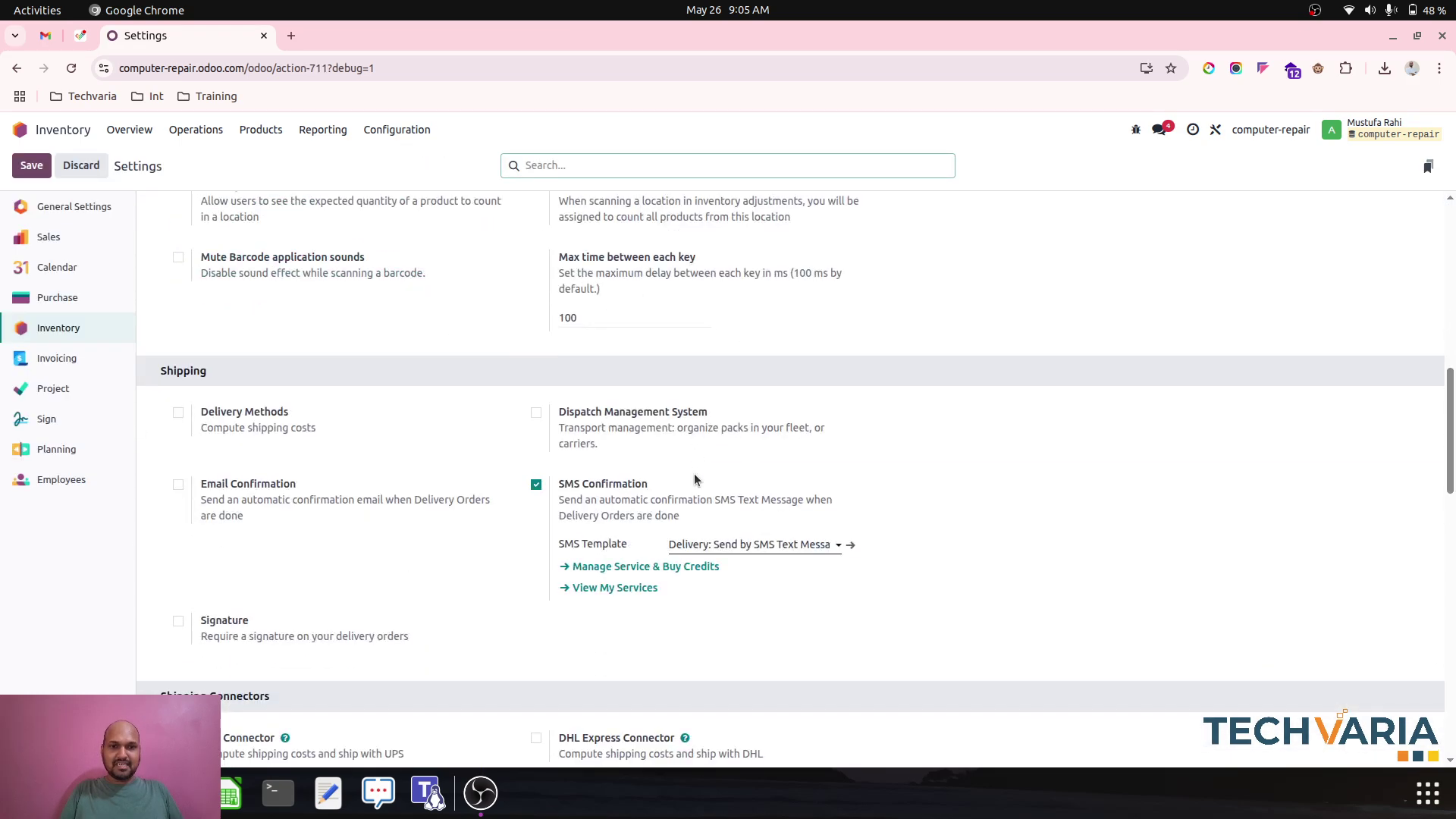
scroll(695, 479, down, 10)
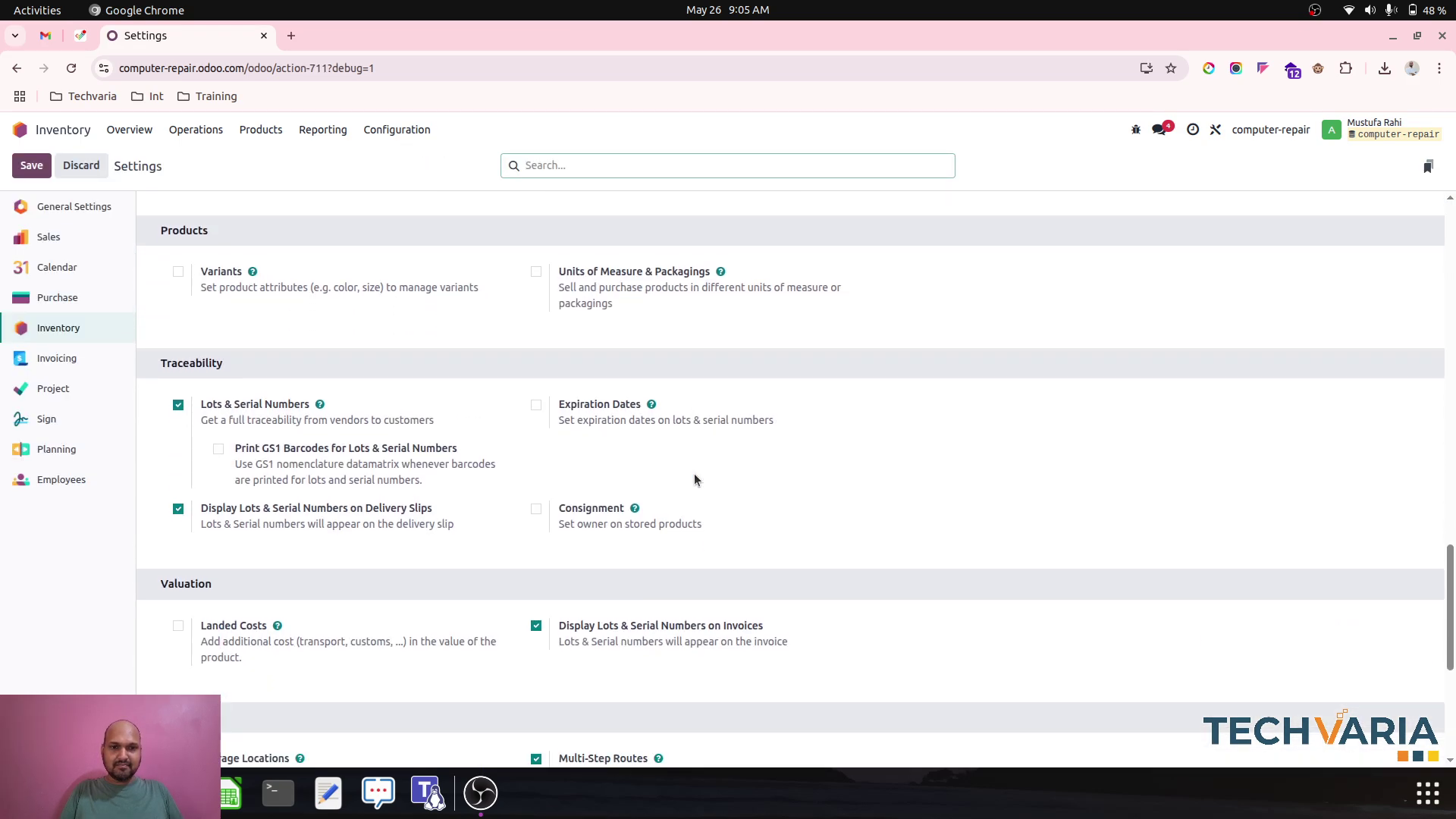
click(536, 509)
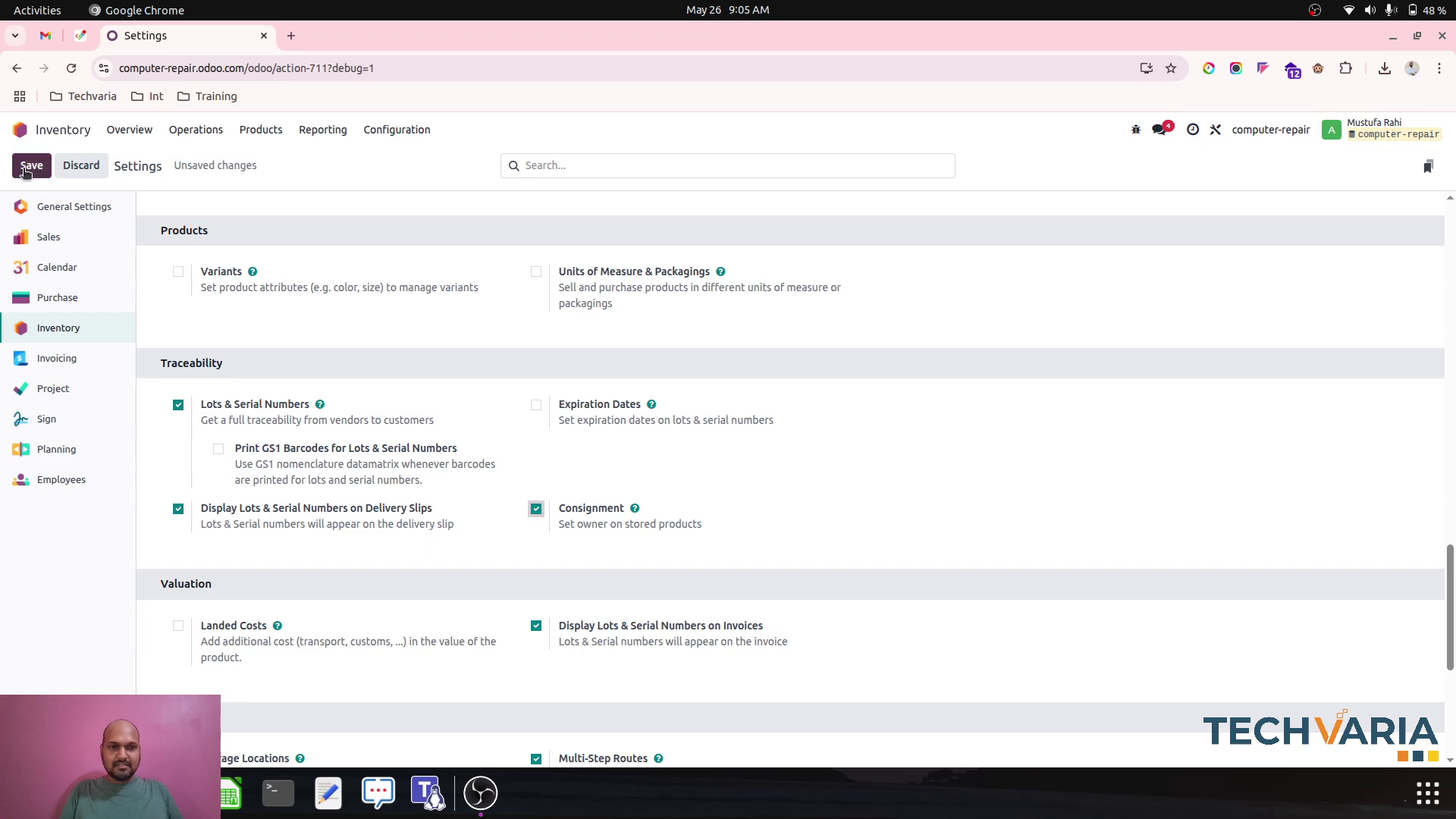
click(29, 165)
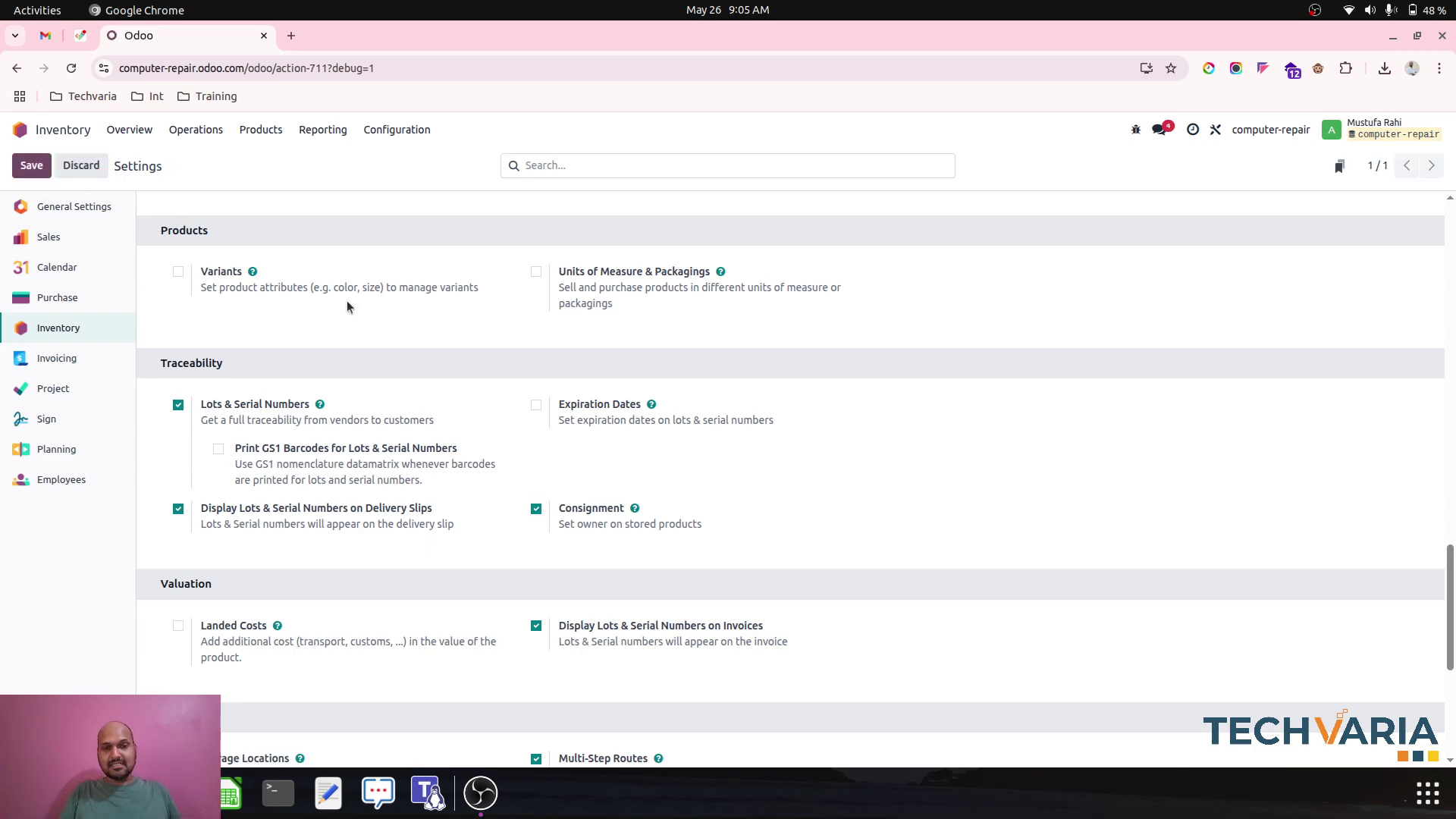
Step: Reopen Customer1's quotation in the Sales app and confirm it as a sales order
click(20, 130)
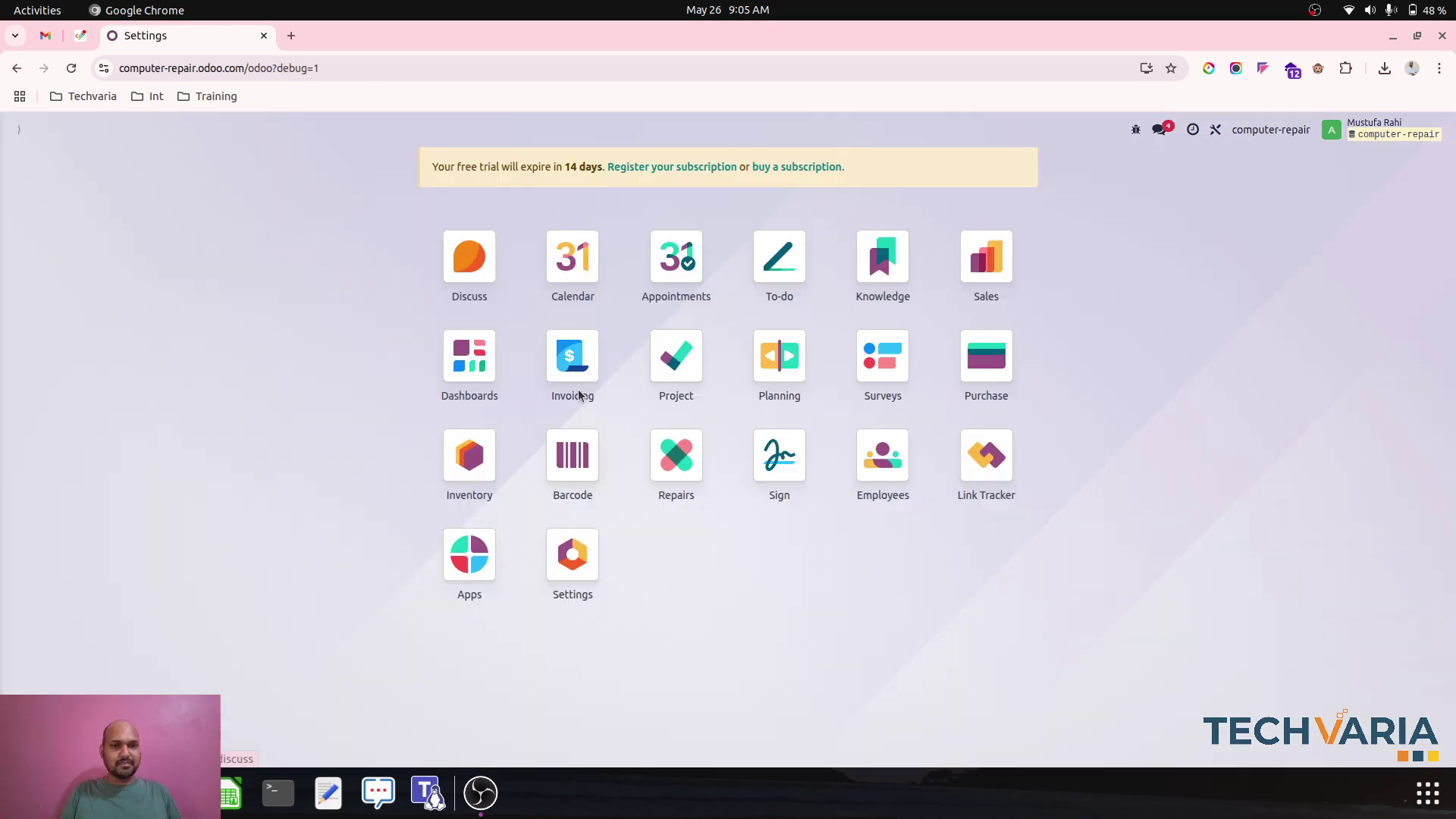
click(986, 258)
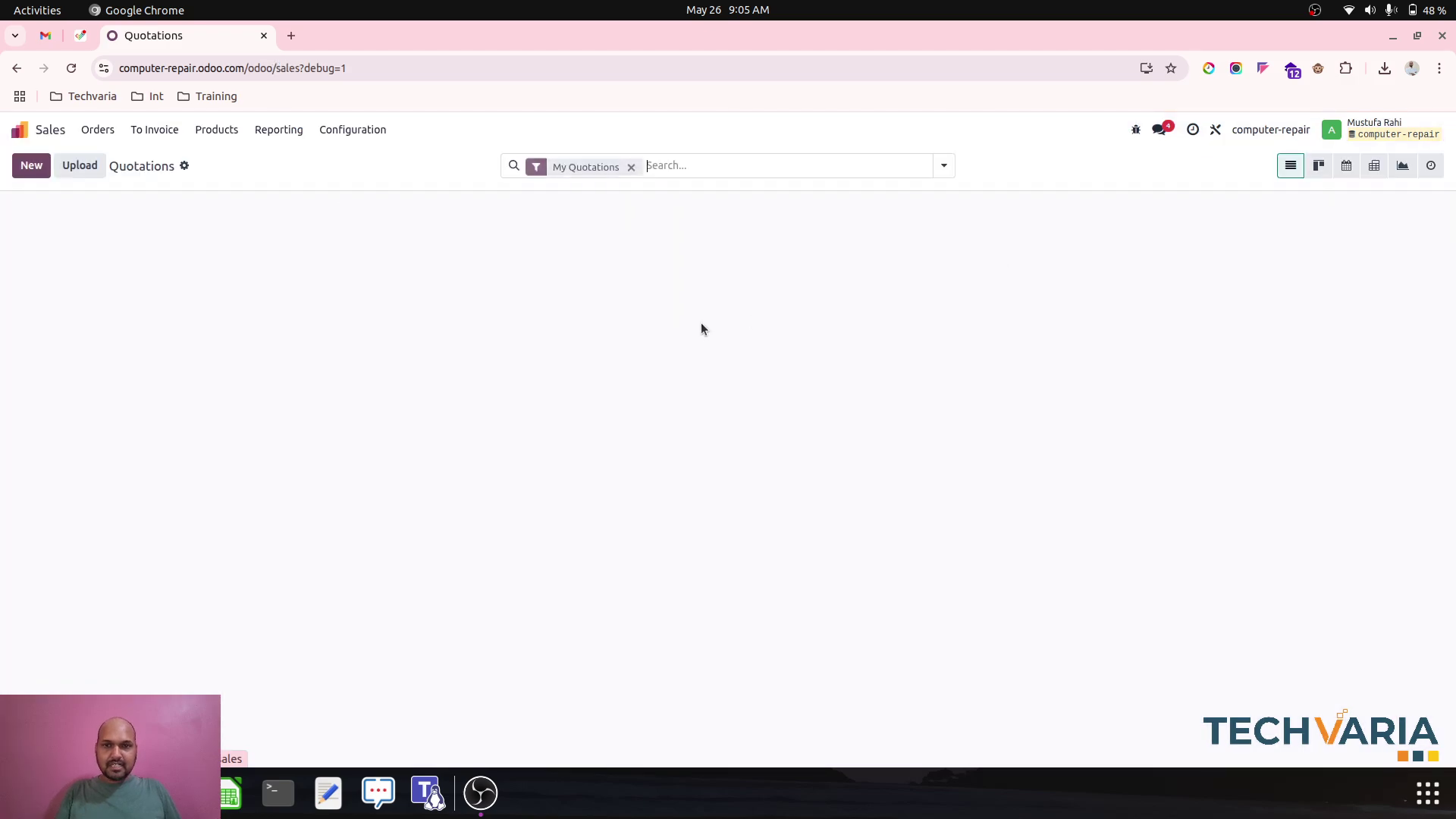
click(329, 237)
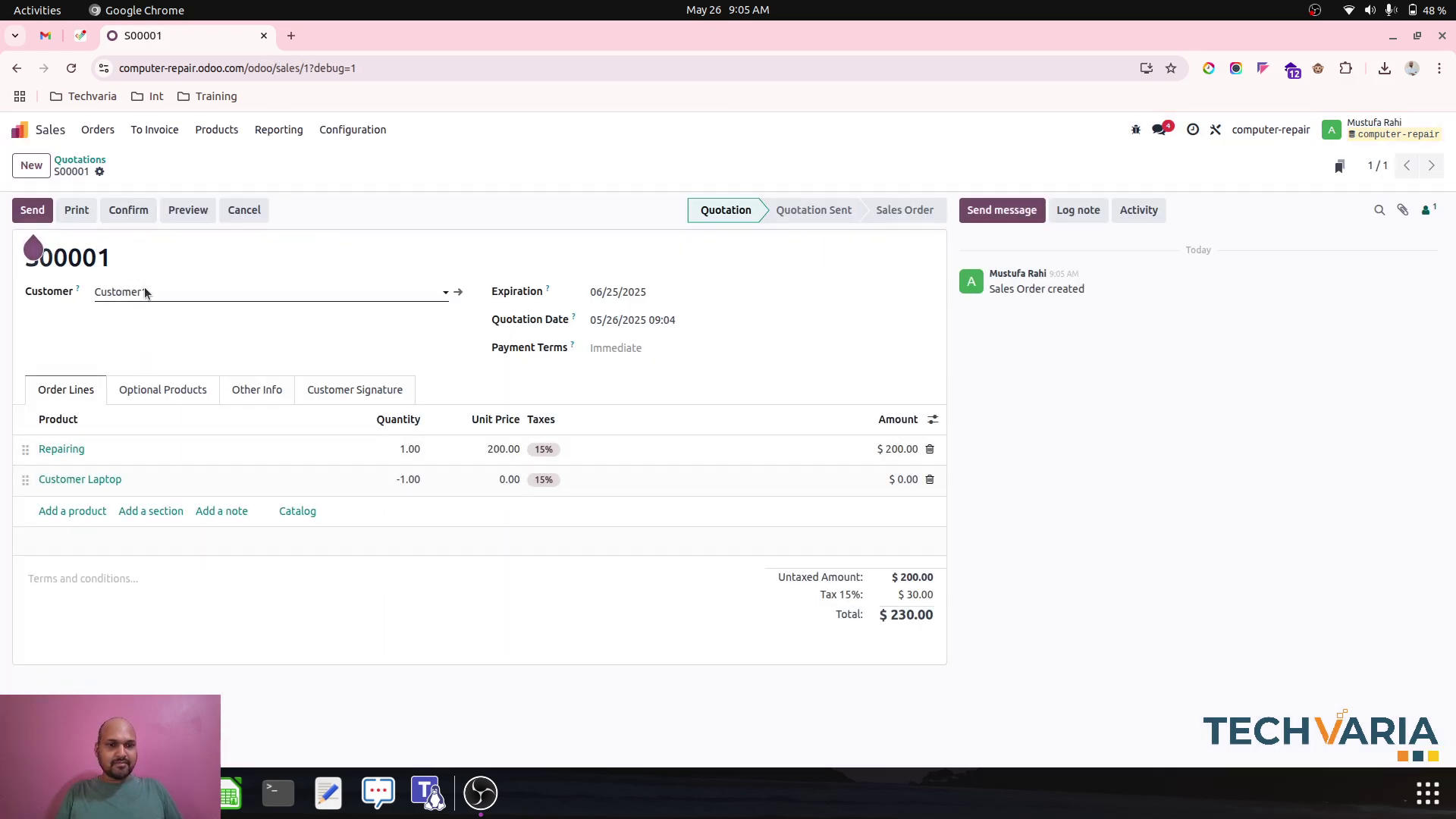
click(114, 214)
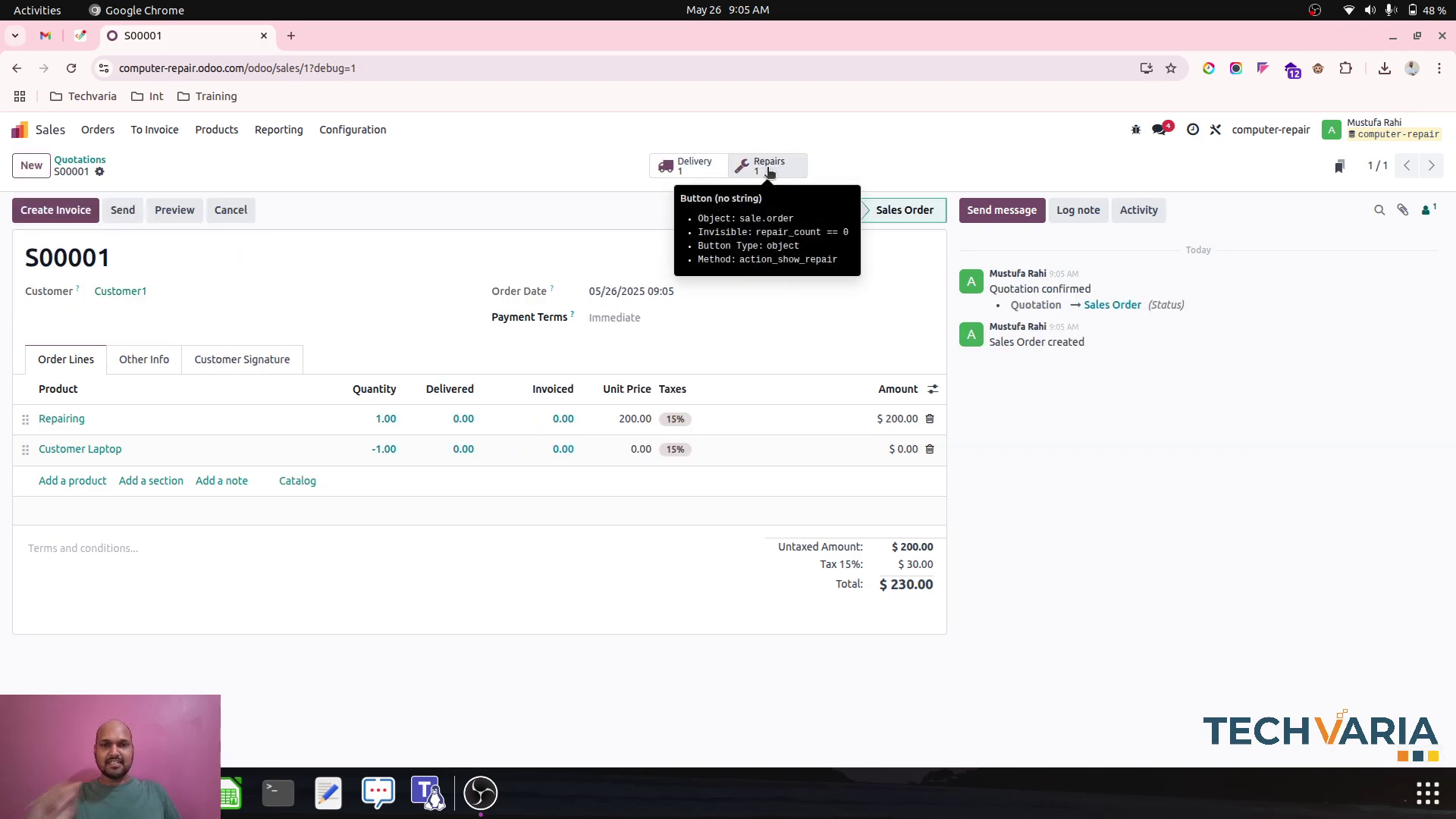
Step: Open the order's linked receipt, assign serial number SN99900999 to Customer Laptop, and validate the receipt
click(682, 165)
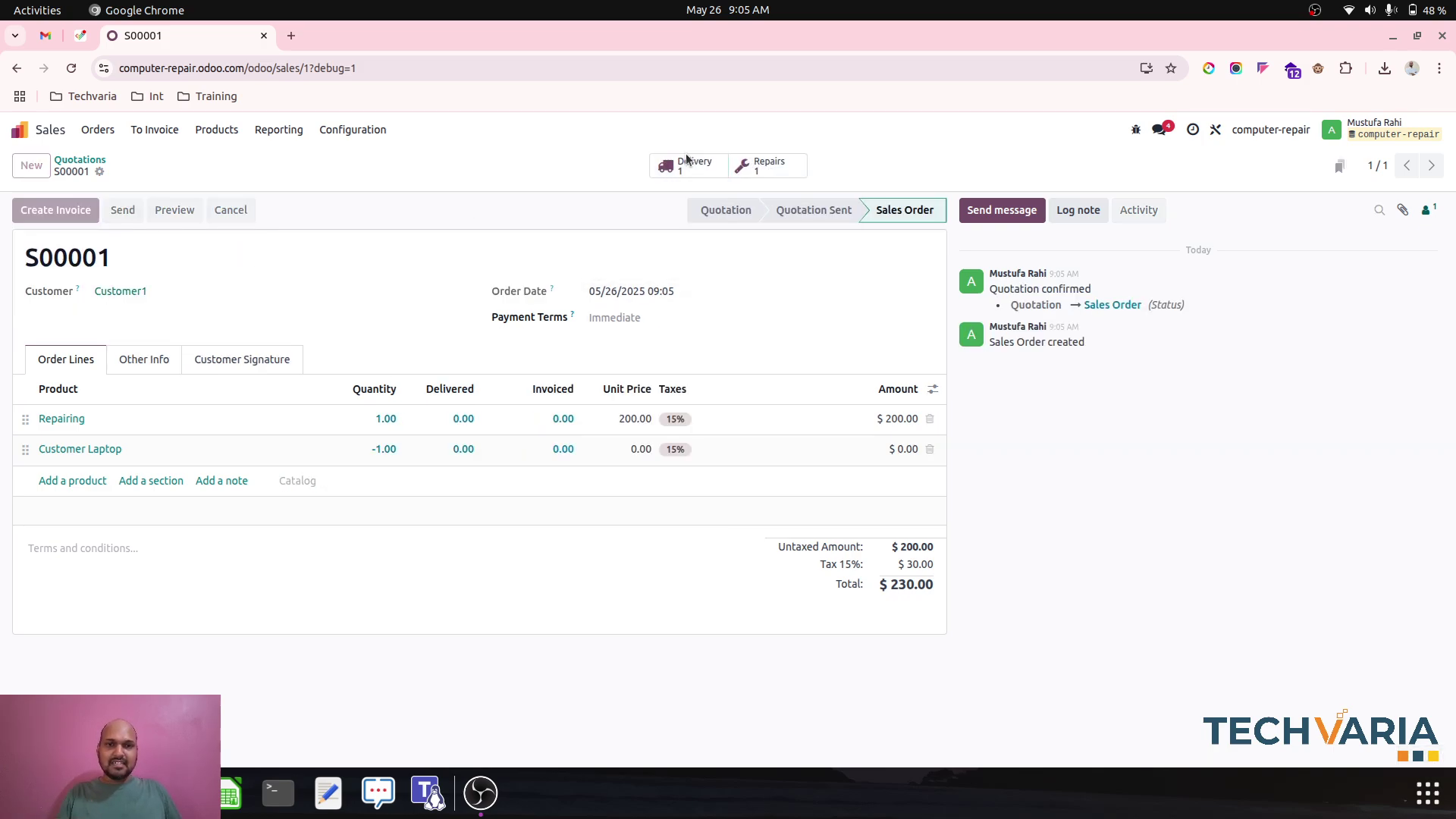
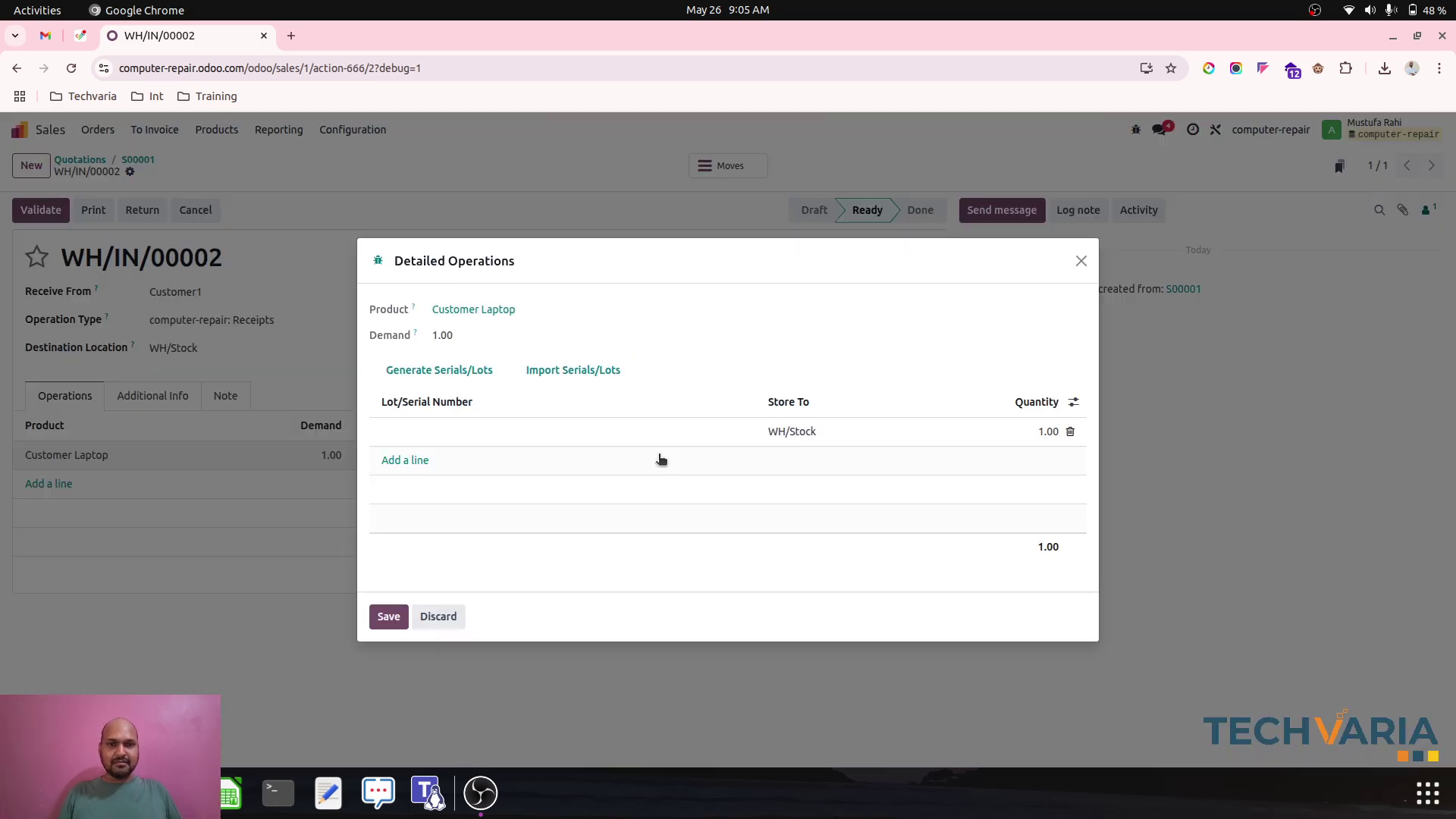
click(426, 434)
text(SN99900999)
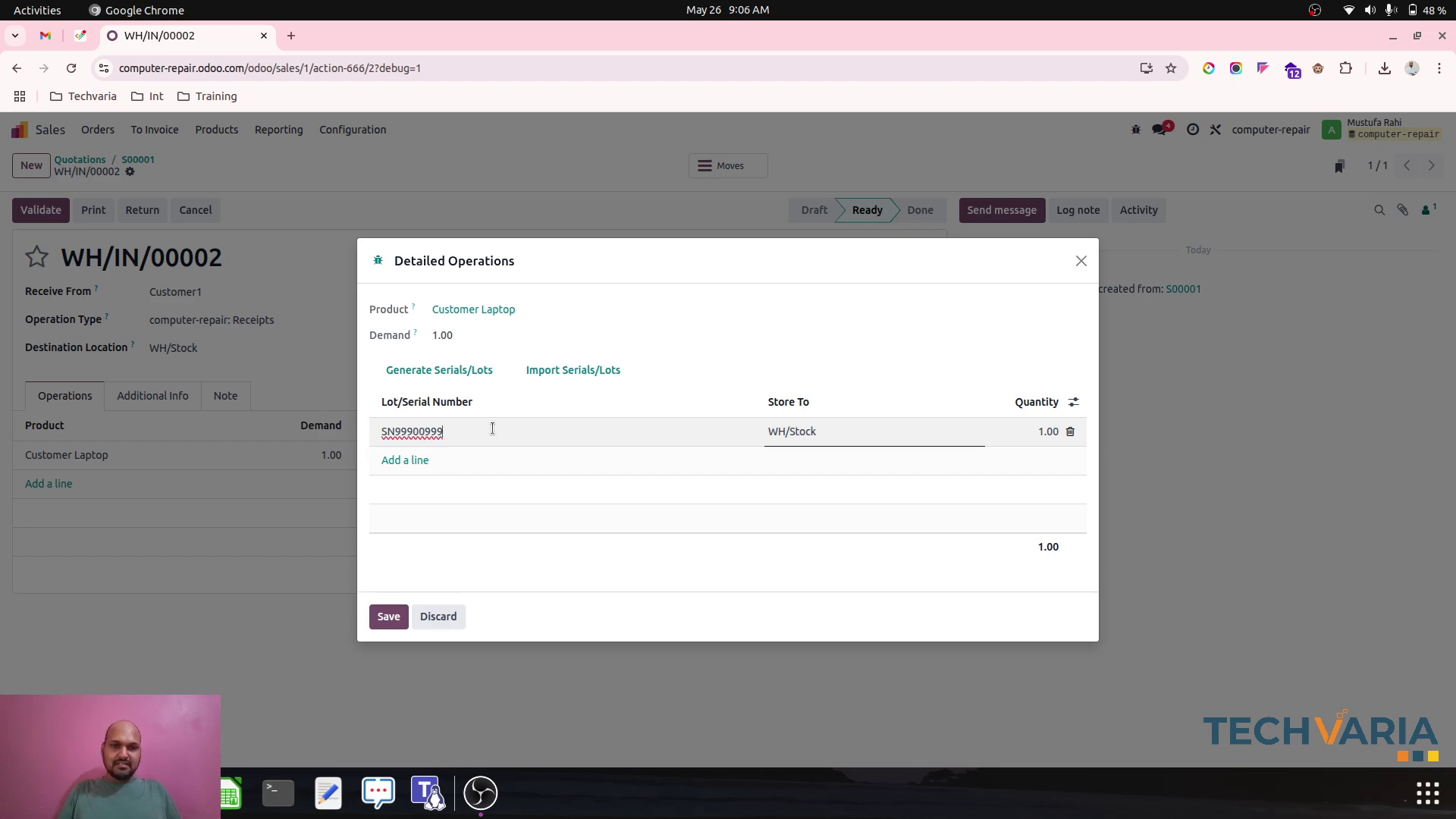
click(539, 397)
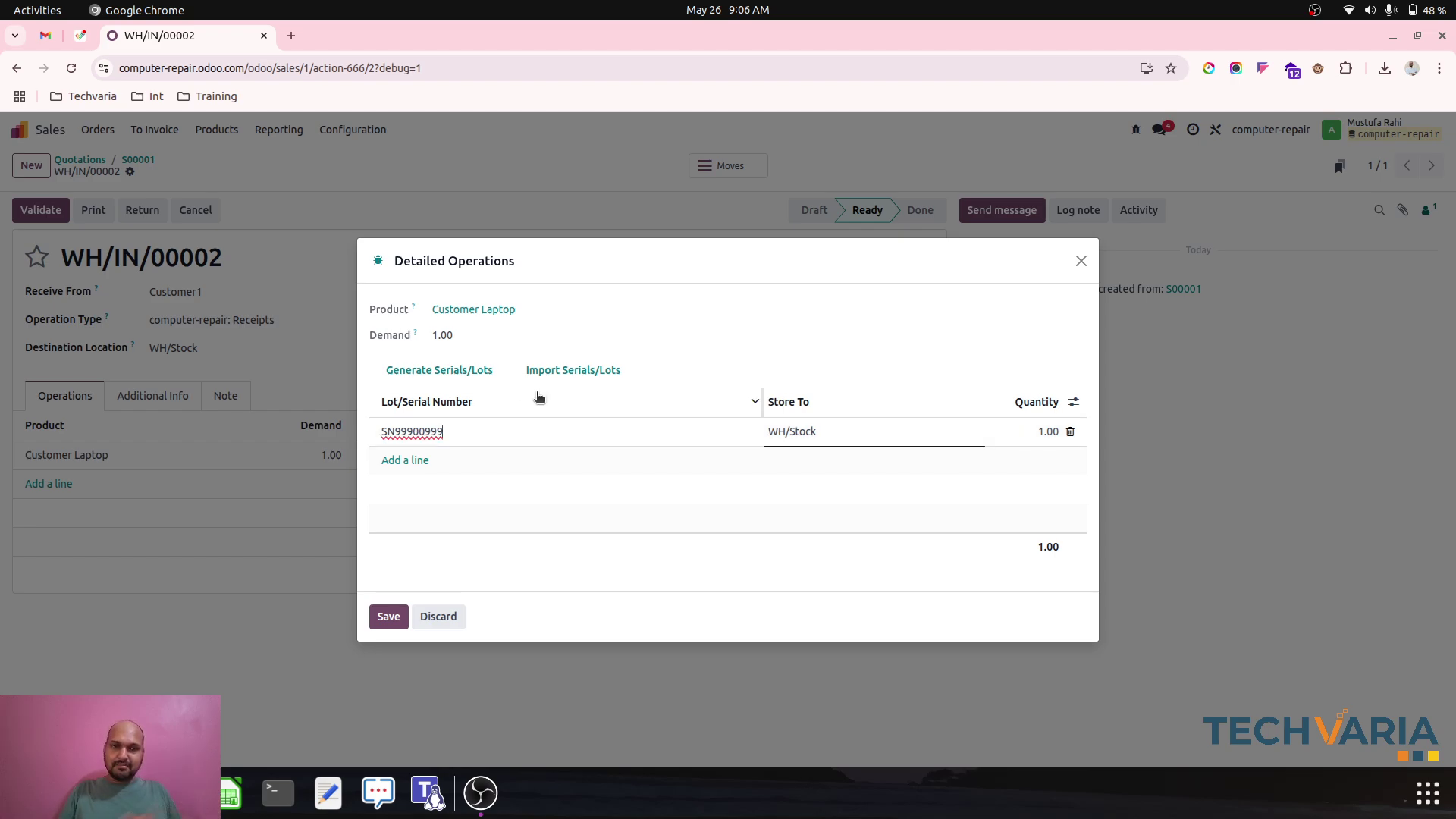
click(388, 616)
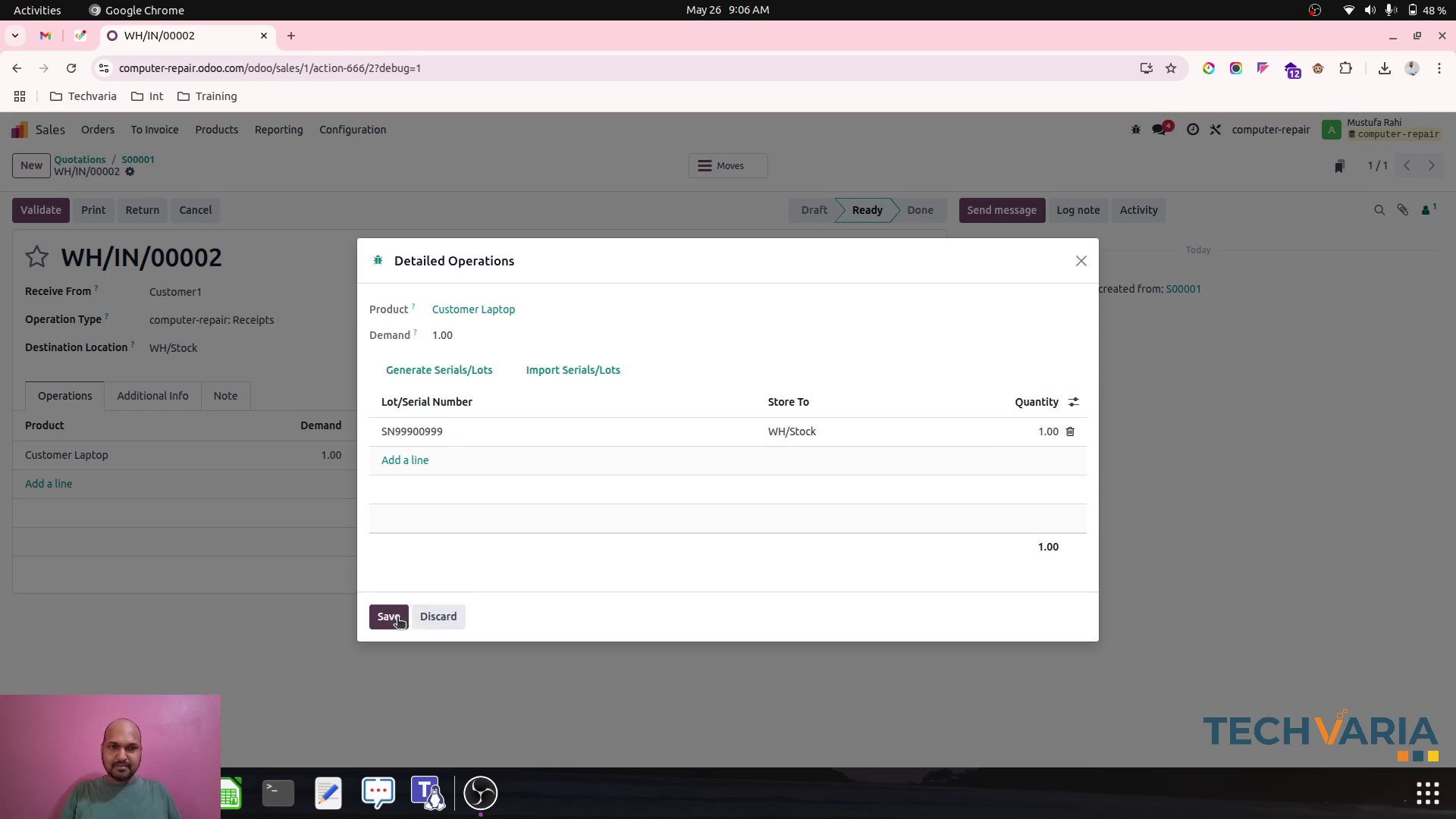
click(49, 211)
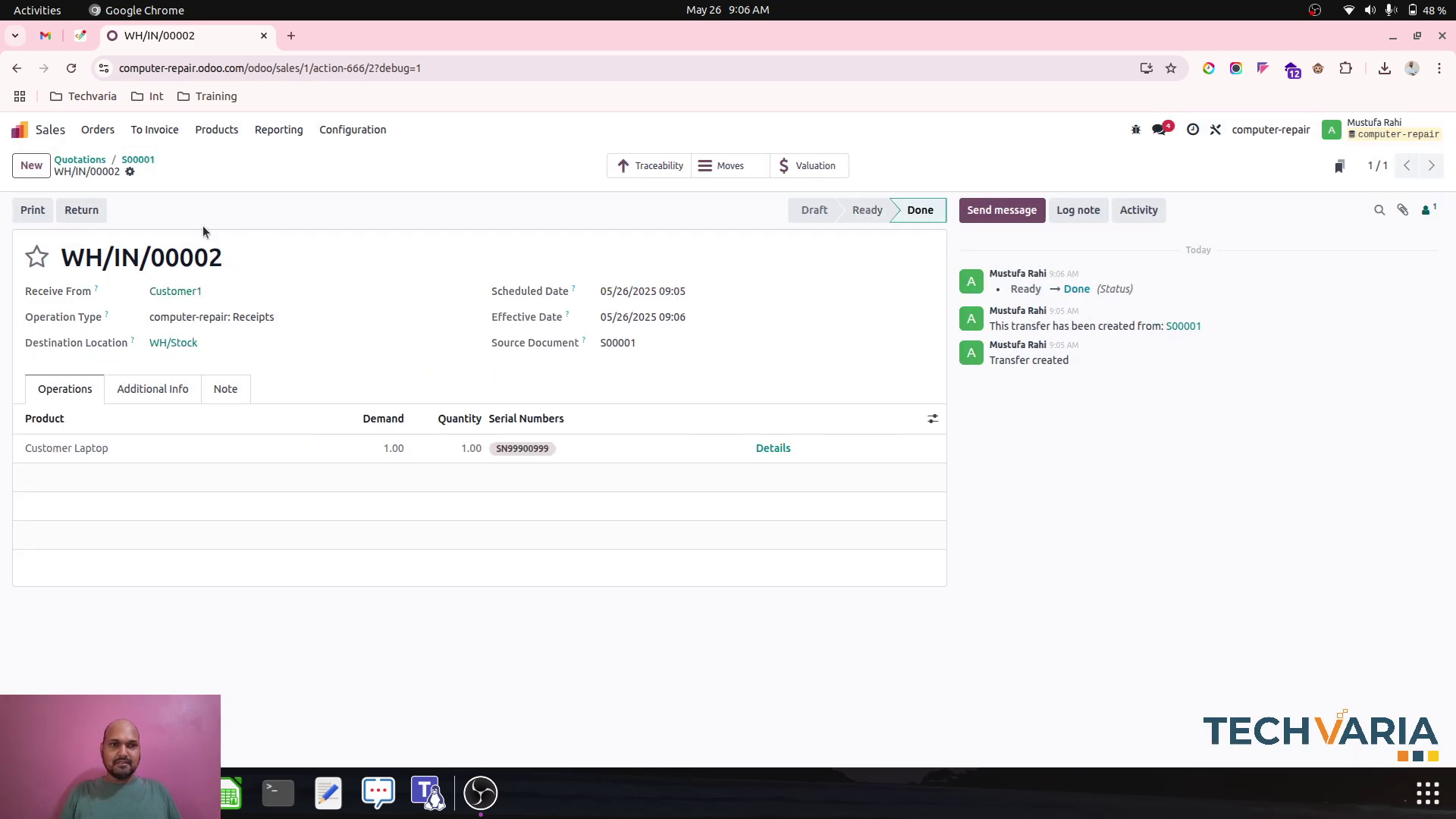
Step: In the Inventory app, remove the Ready filter from the receipts and open Customer1's laptop receipt
click(38, 133)
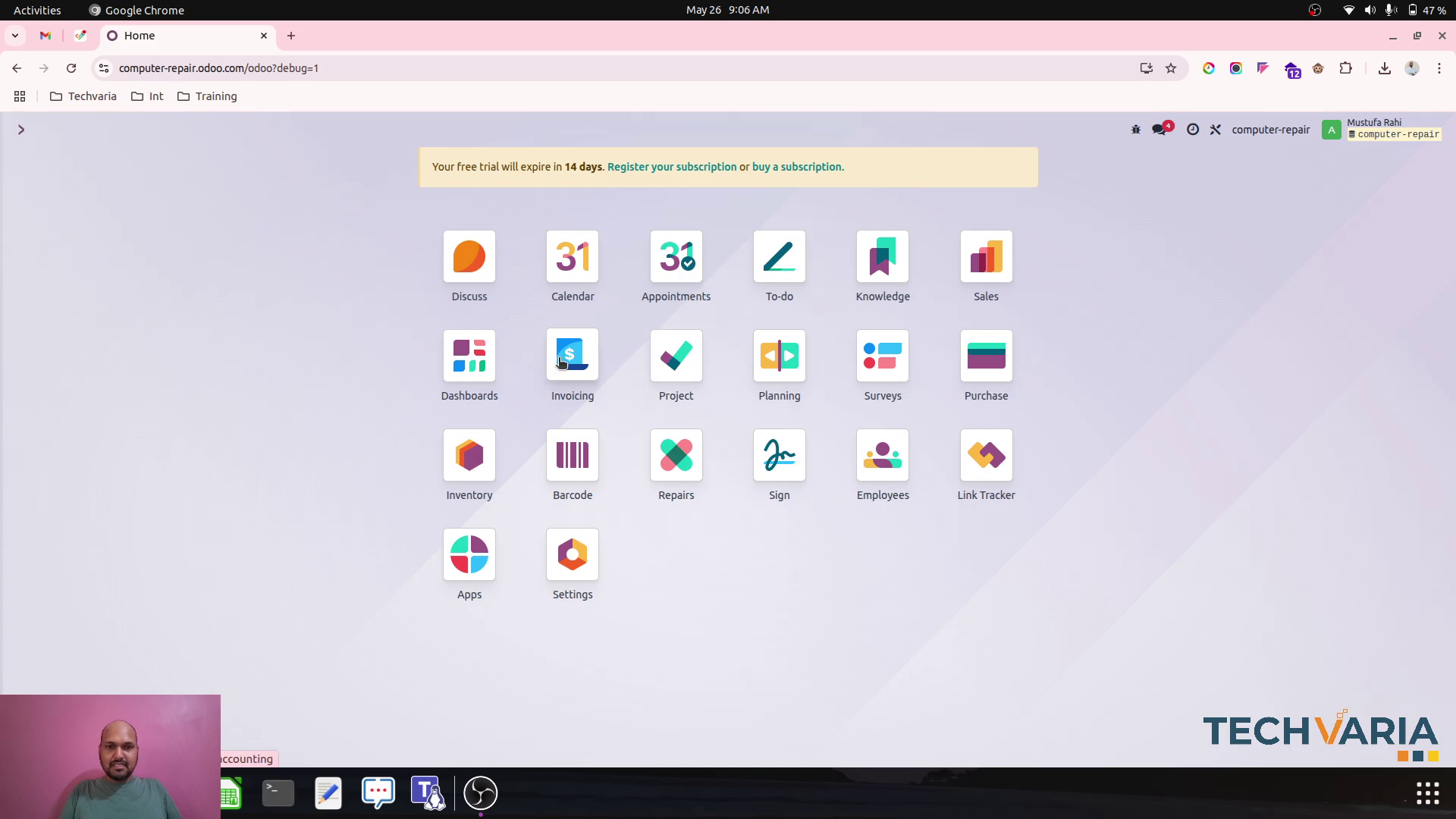
click(477, 463)
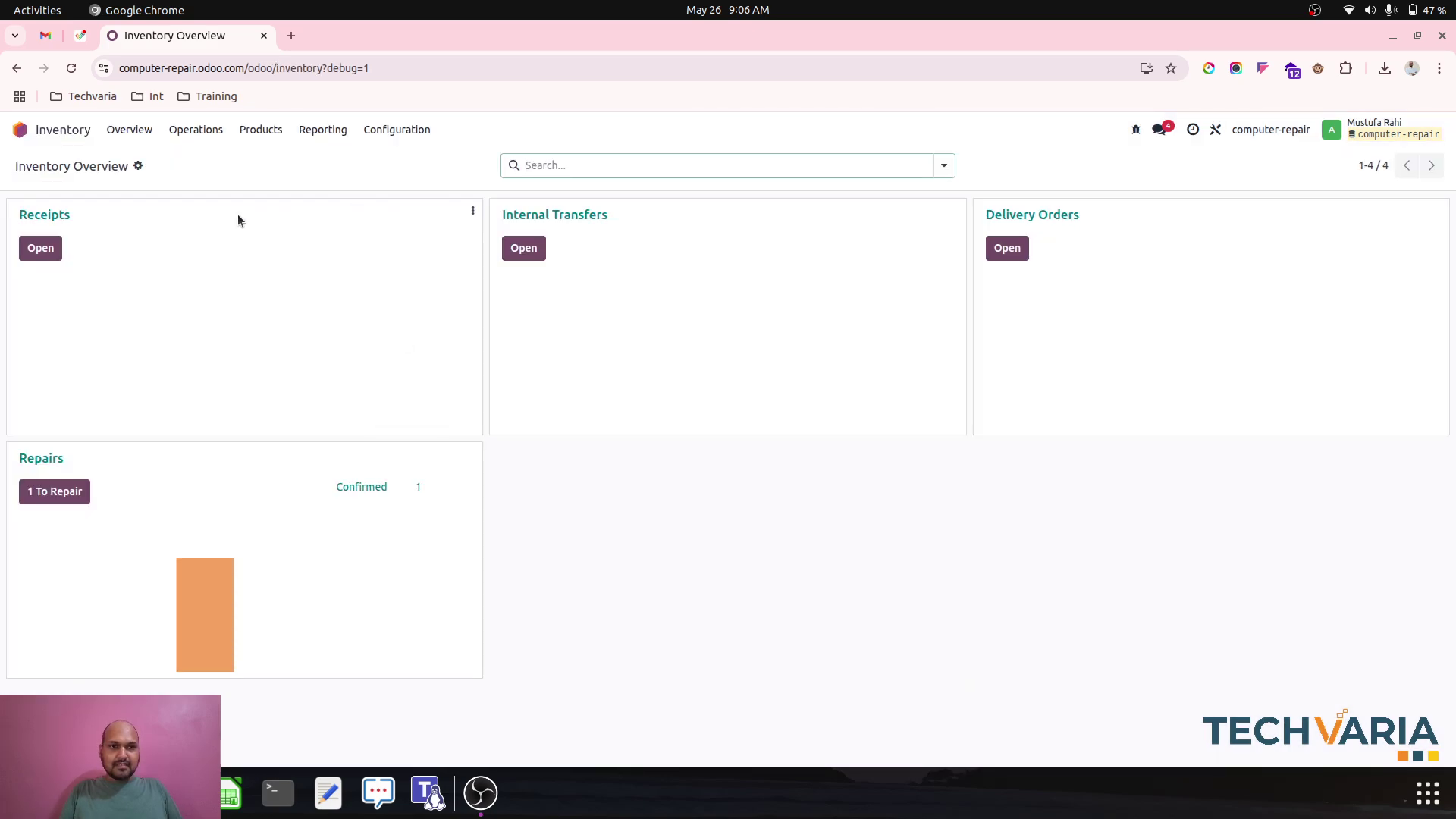
click(41, 248)
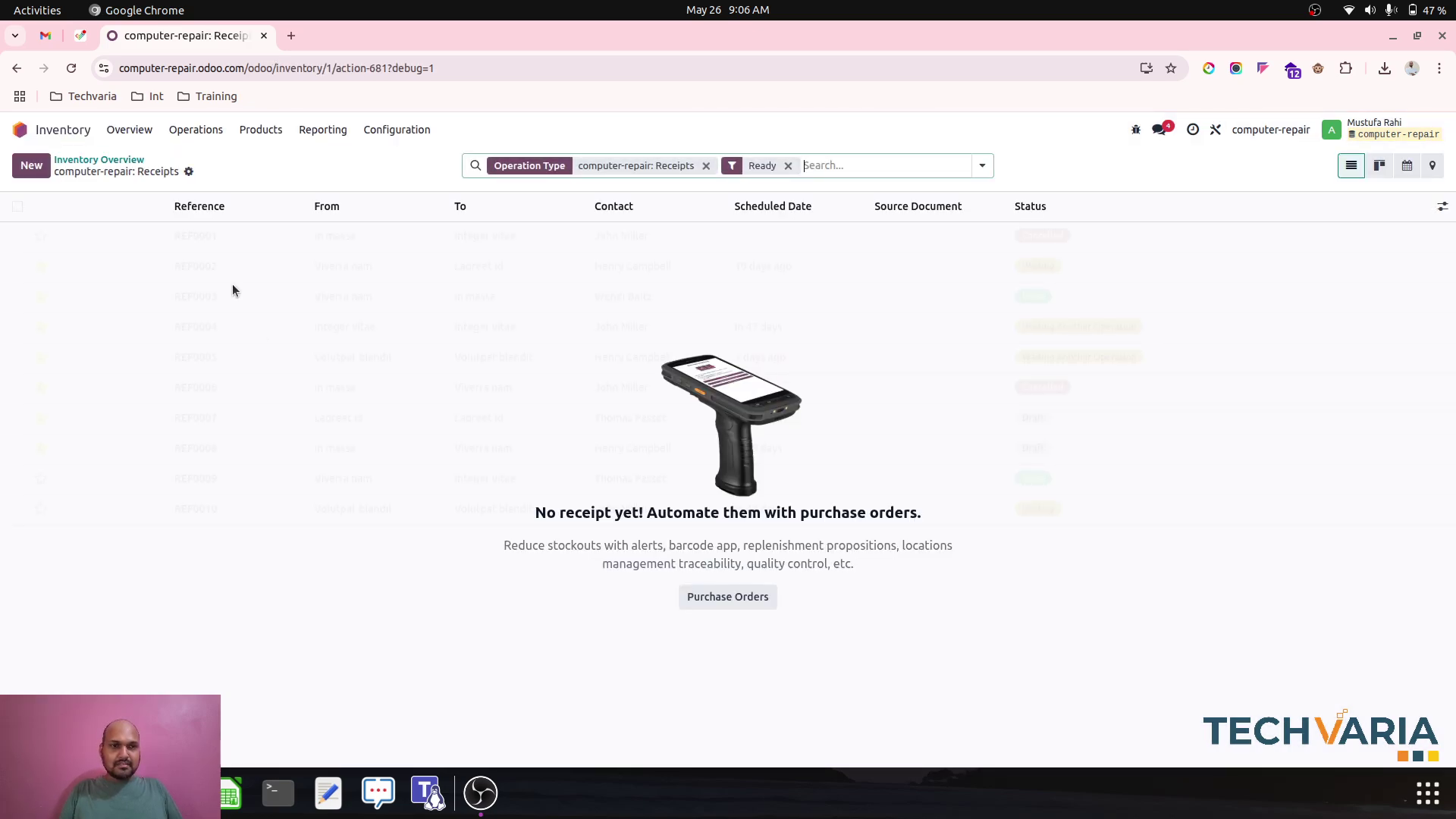
click(788, 165)
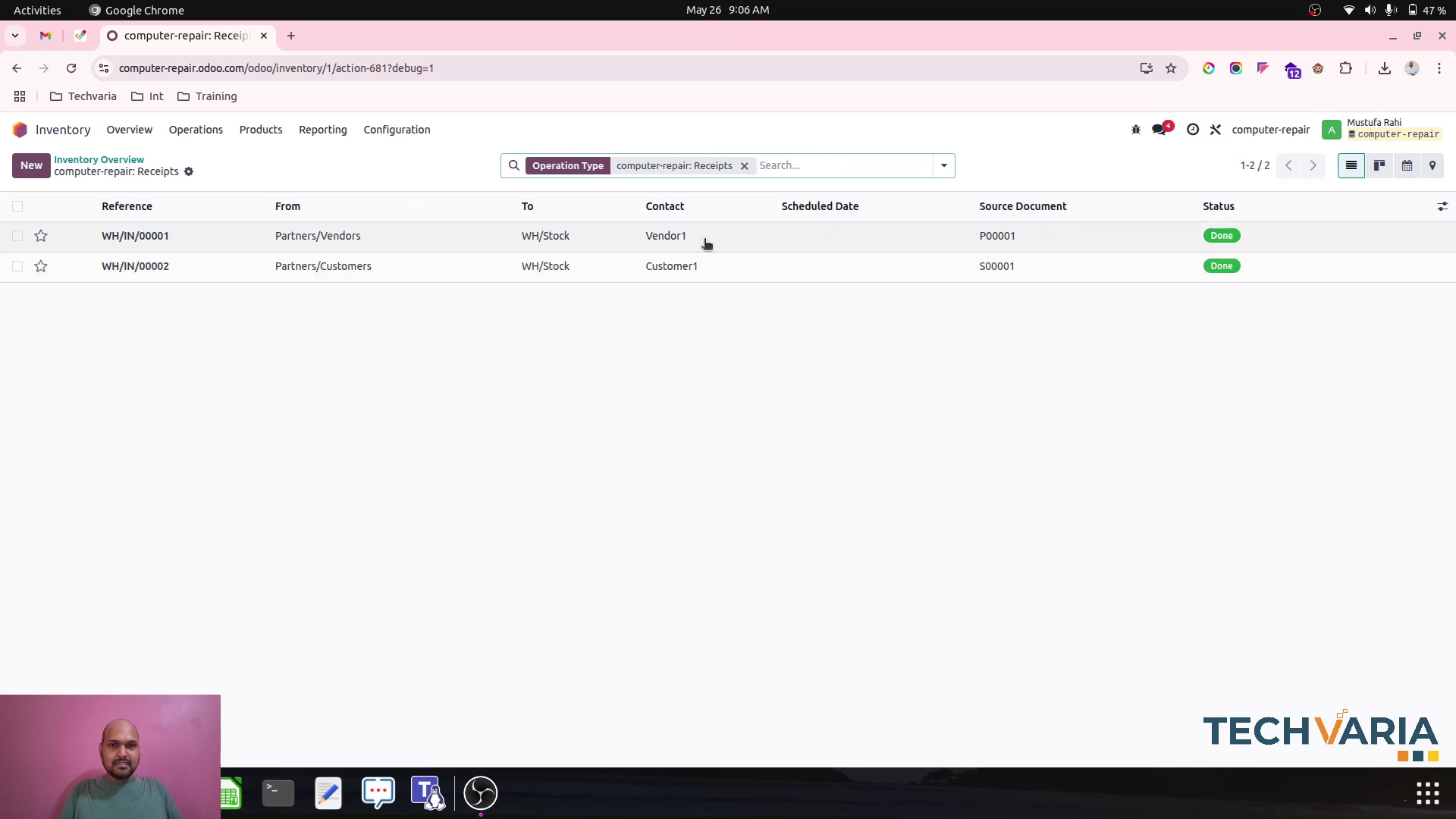
click(703, 239)
click(1431, 165)
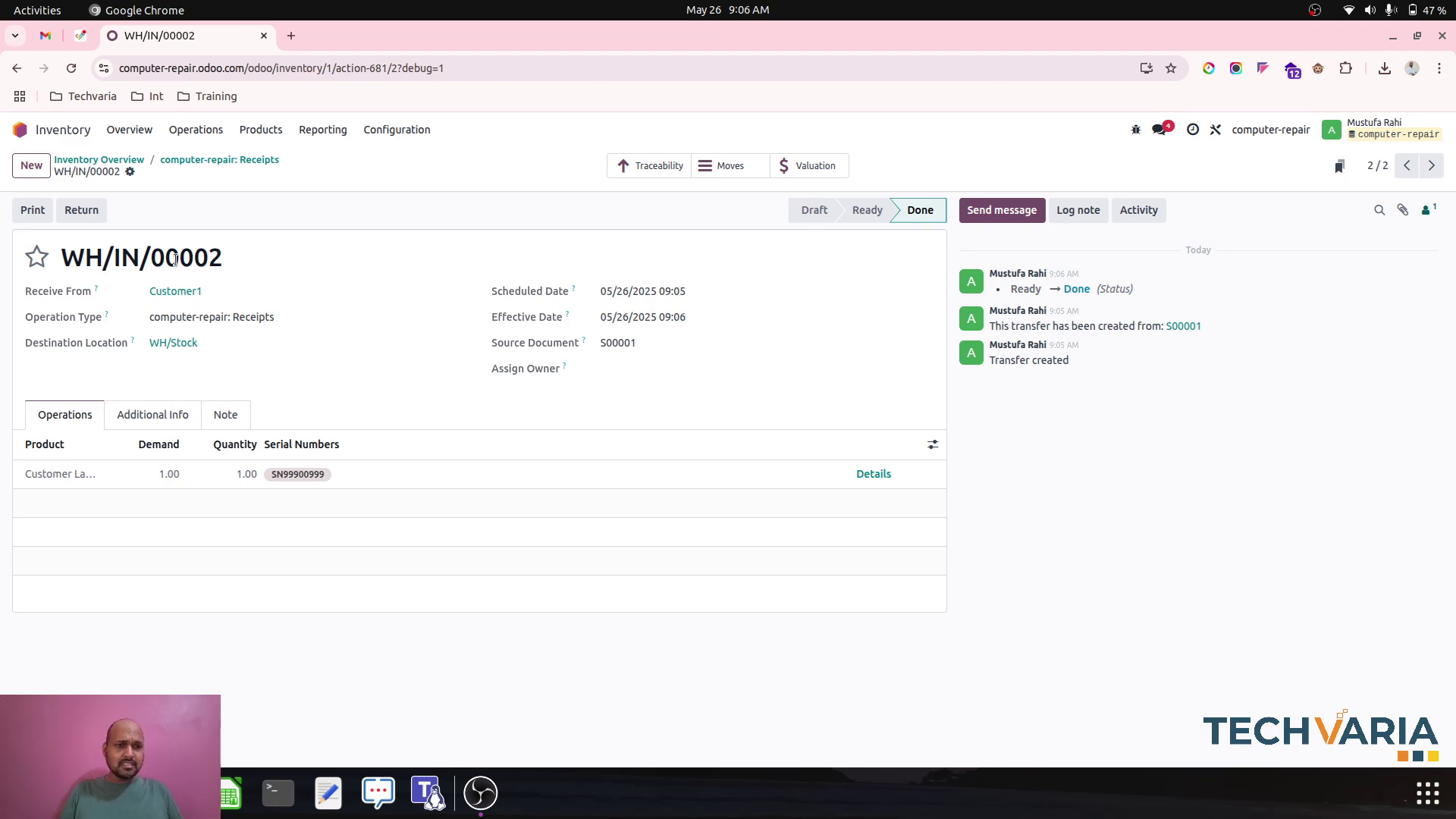
Step: Create a return for 1 Customer Laptop from this receipt and validate the return delivery
click(79, 209)
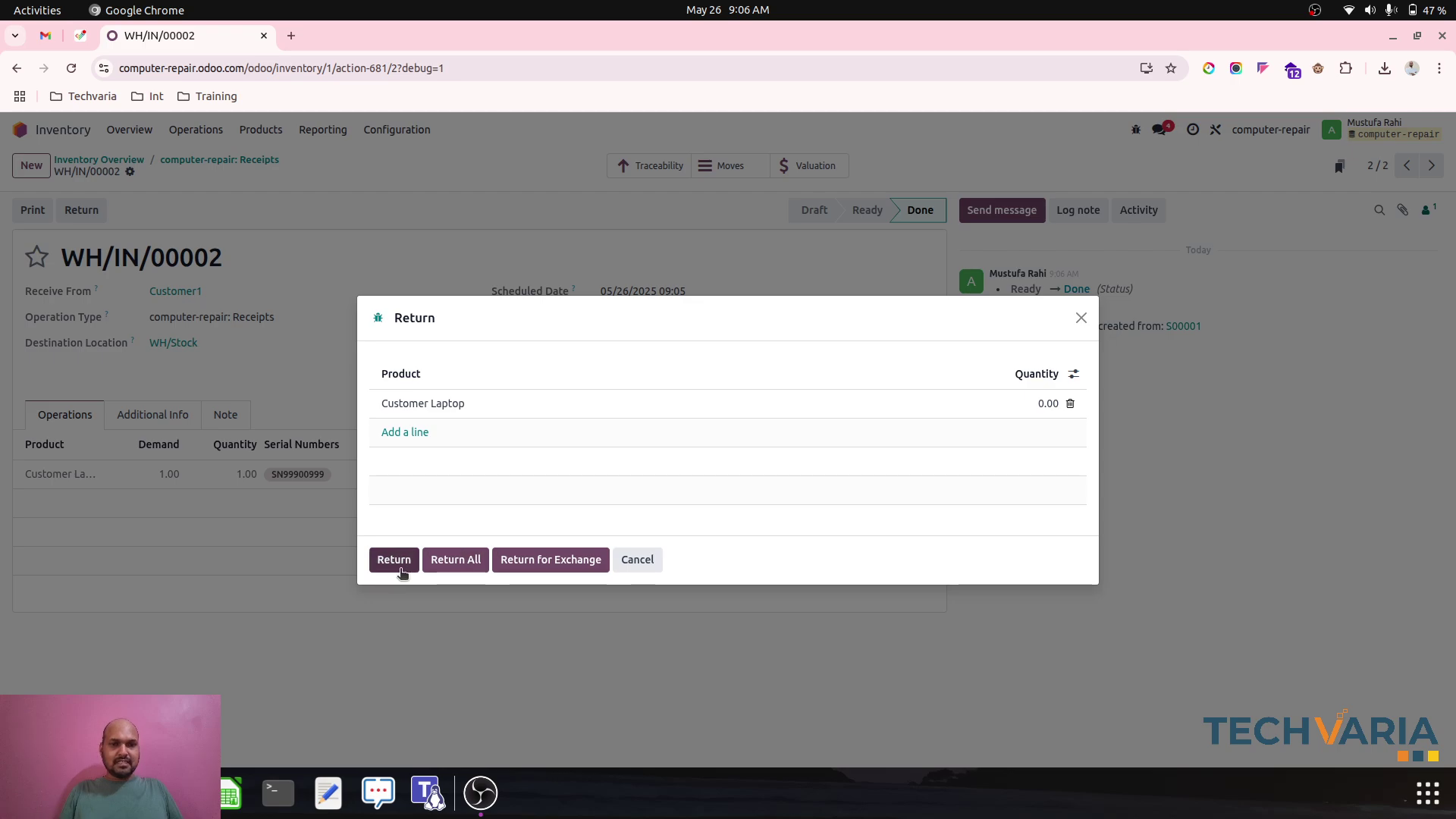
click(400, 570)
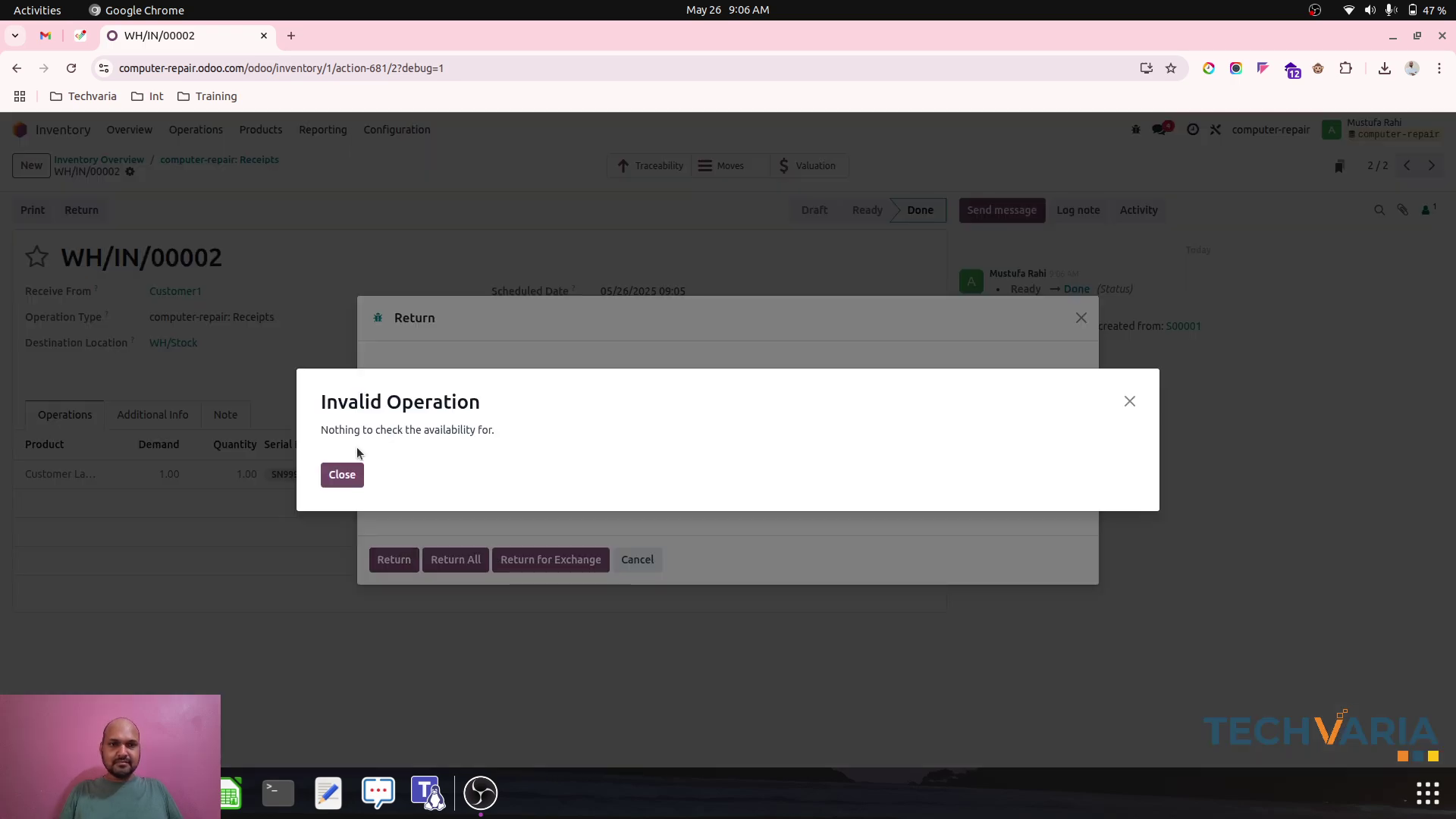
click(345, 472)
click(1043, 403)
text(1)
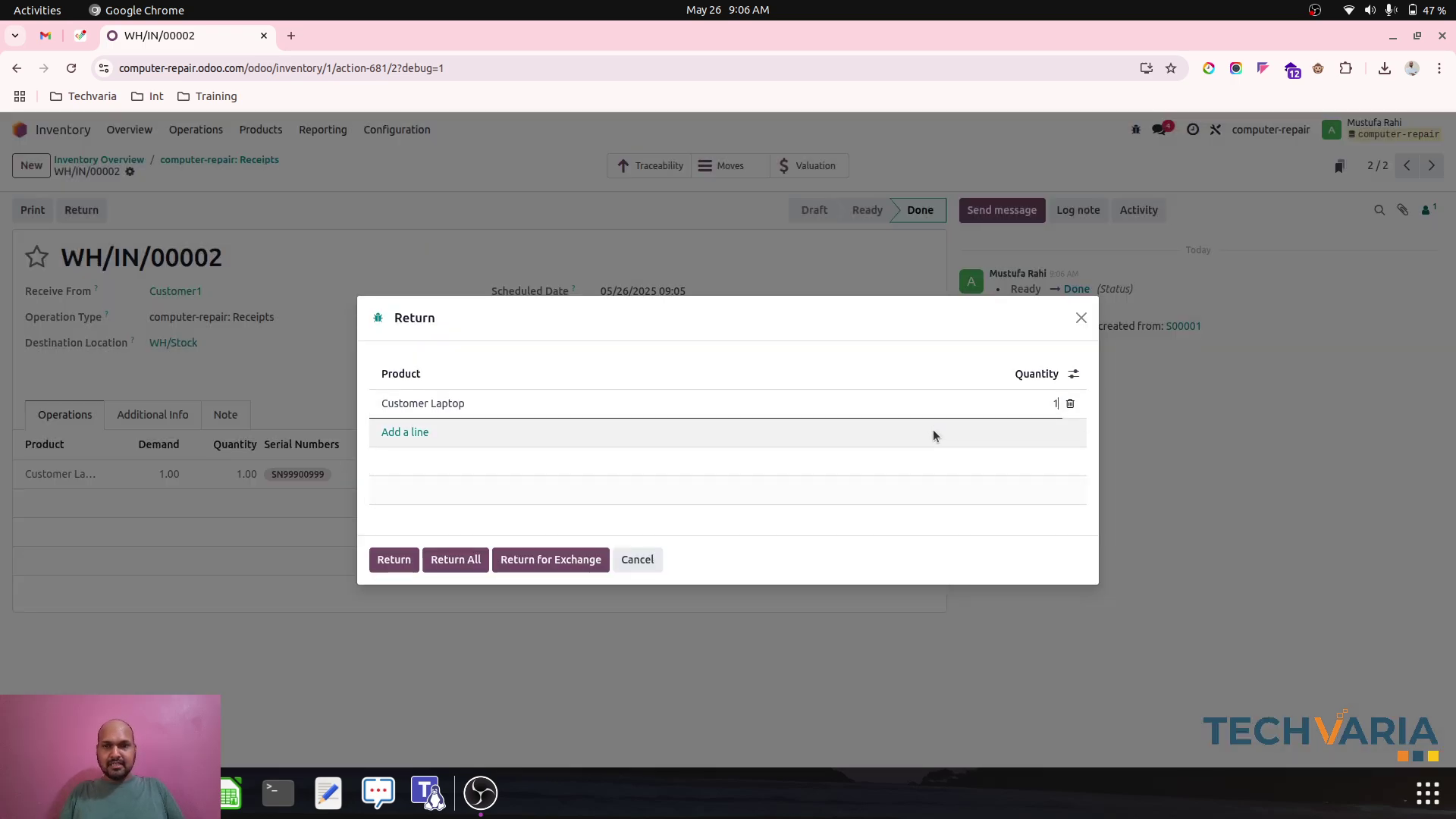
click(413, 558)
click(30, 215)
Step: Create another return from Customer1's laptop receipt and cancel that return transfer
click(182, 160)
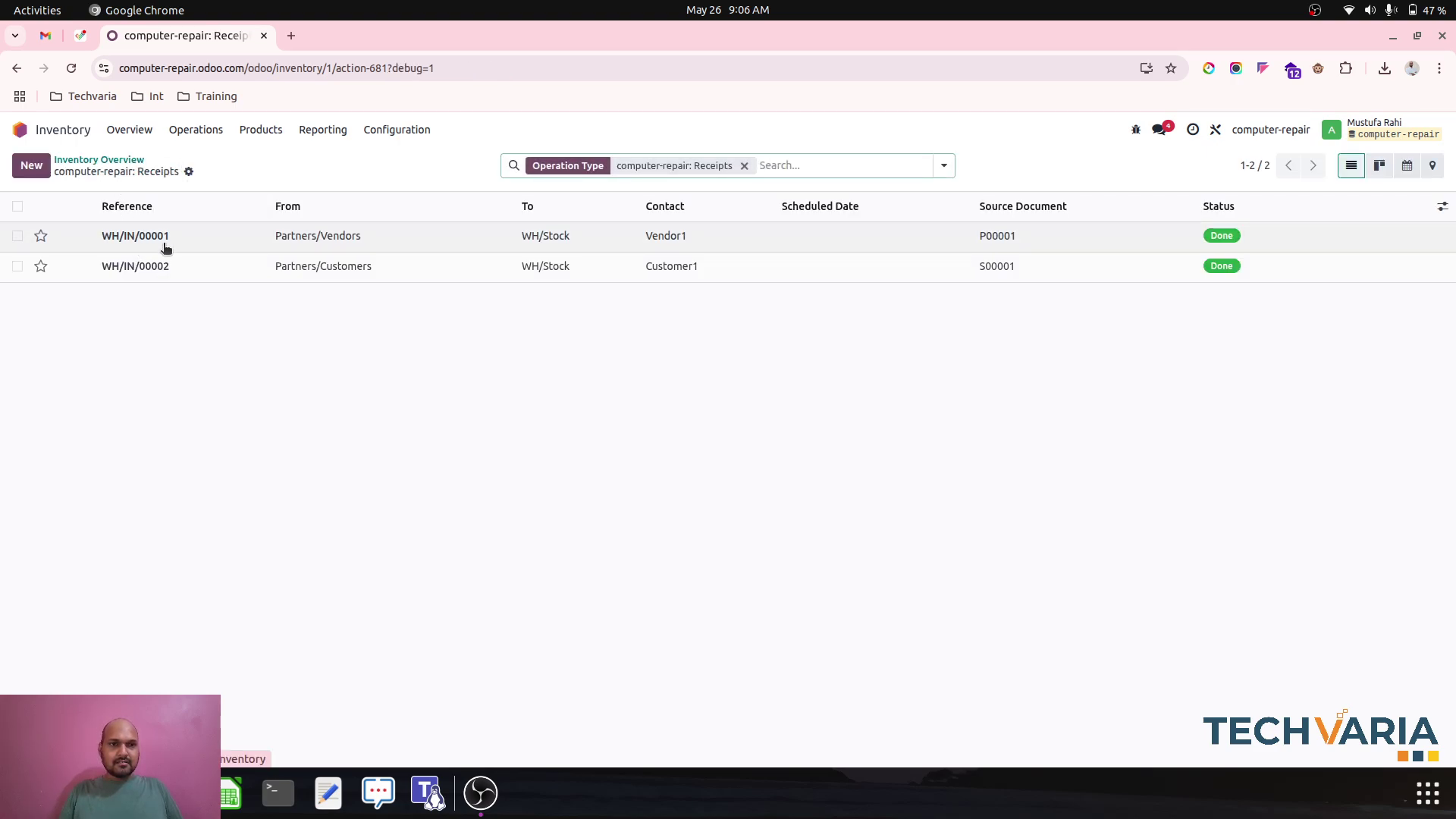
click(263, 269)
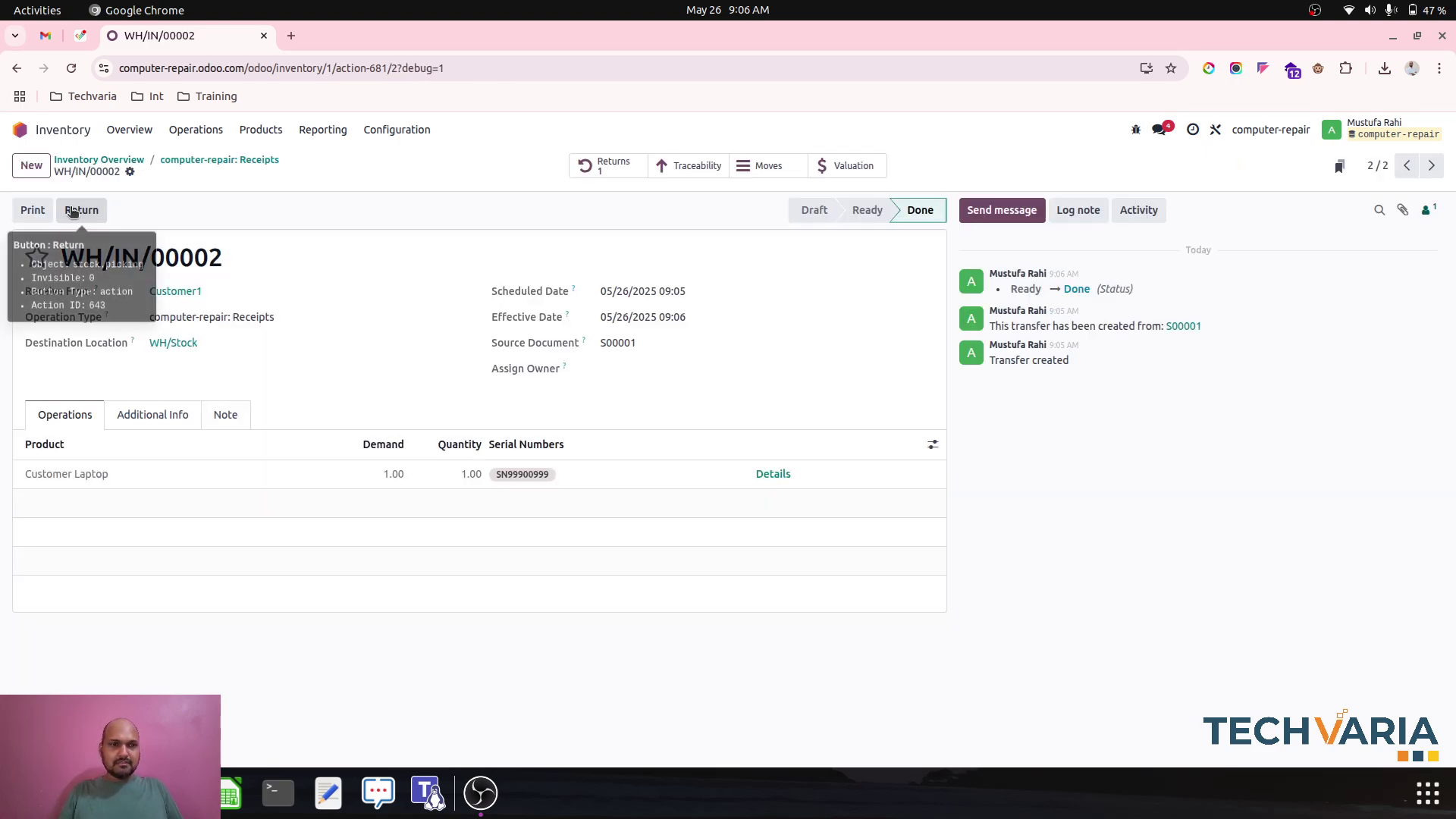
click(73, 211)
click(1006, 396)
click(397, 561)
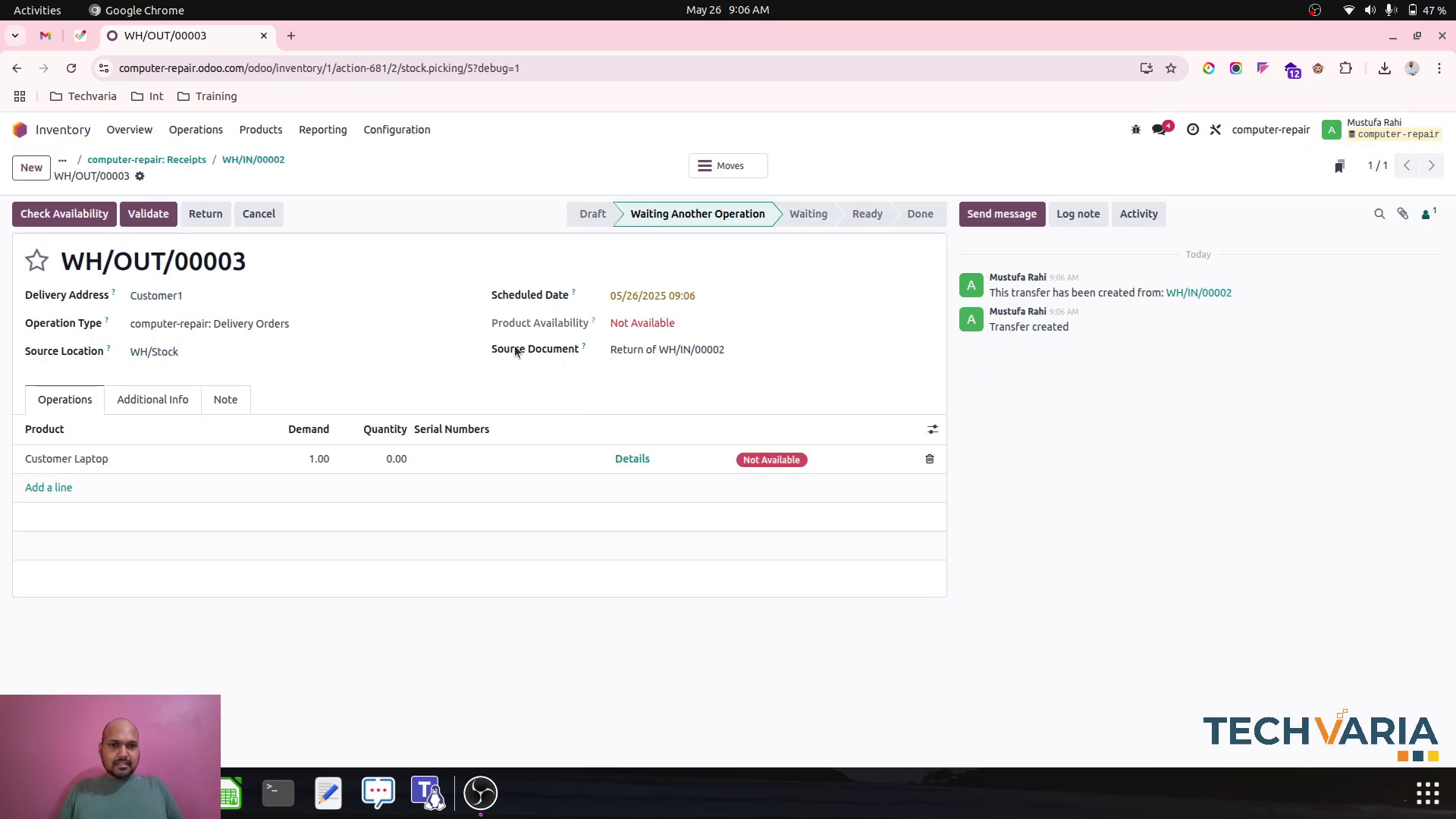
click(261, 213)
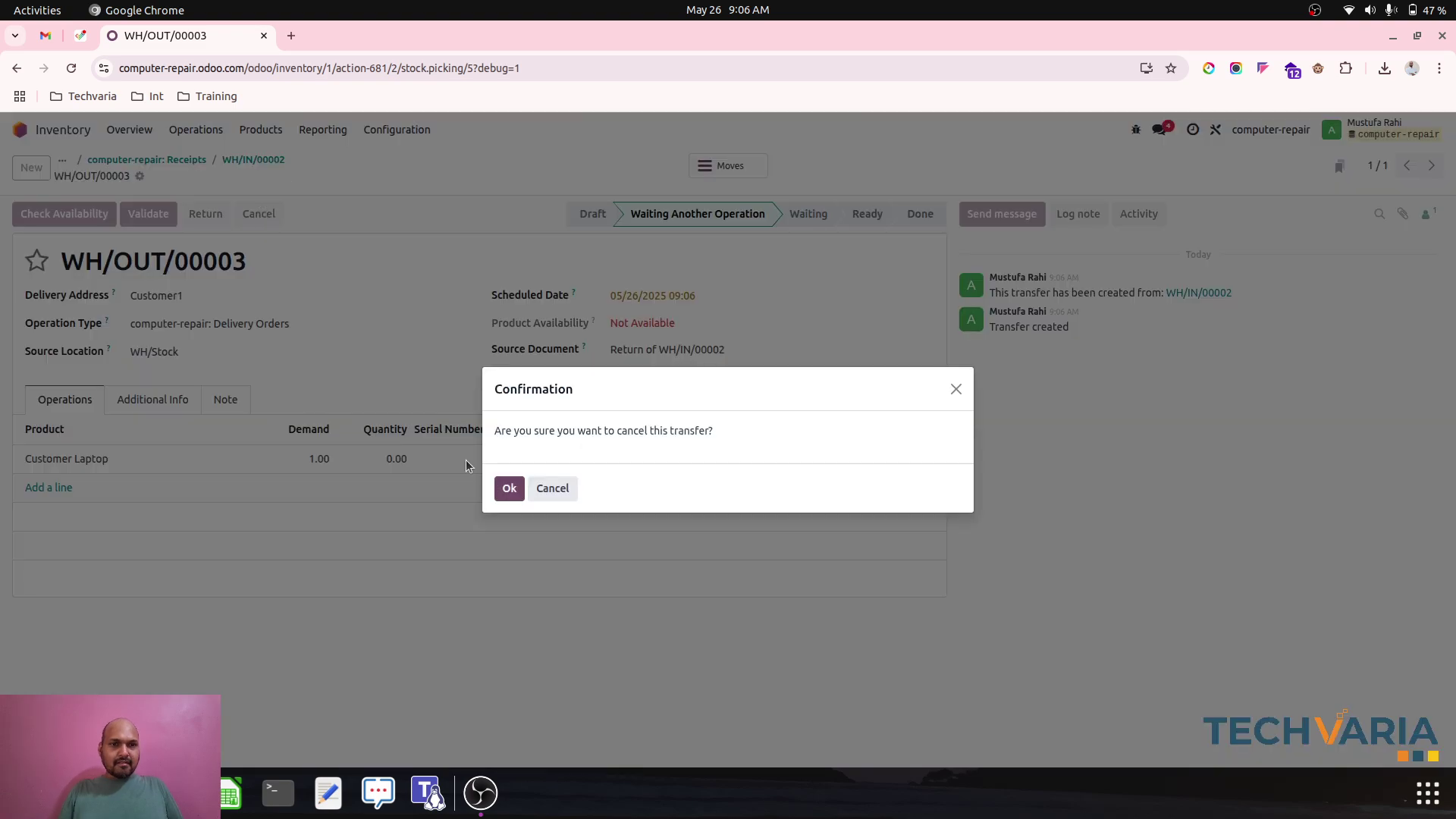
click(506, 489)
click(98, 160)
click(84, 161)
Step: Open the original laptop receipt from Customer1's sales order and duplicate it
key(alt+h)
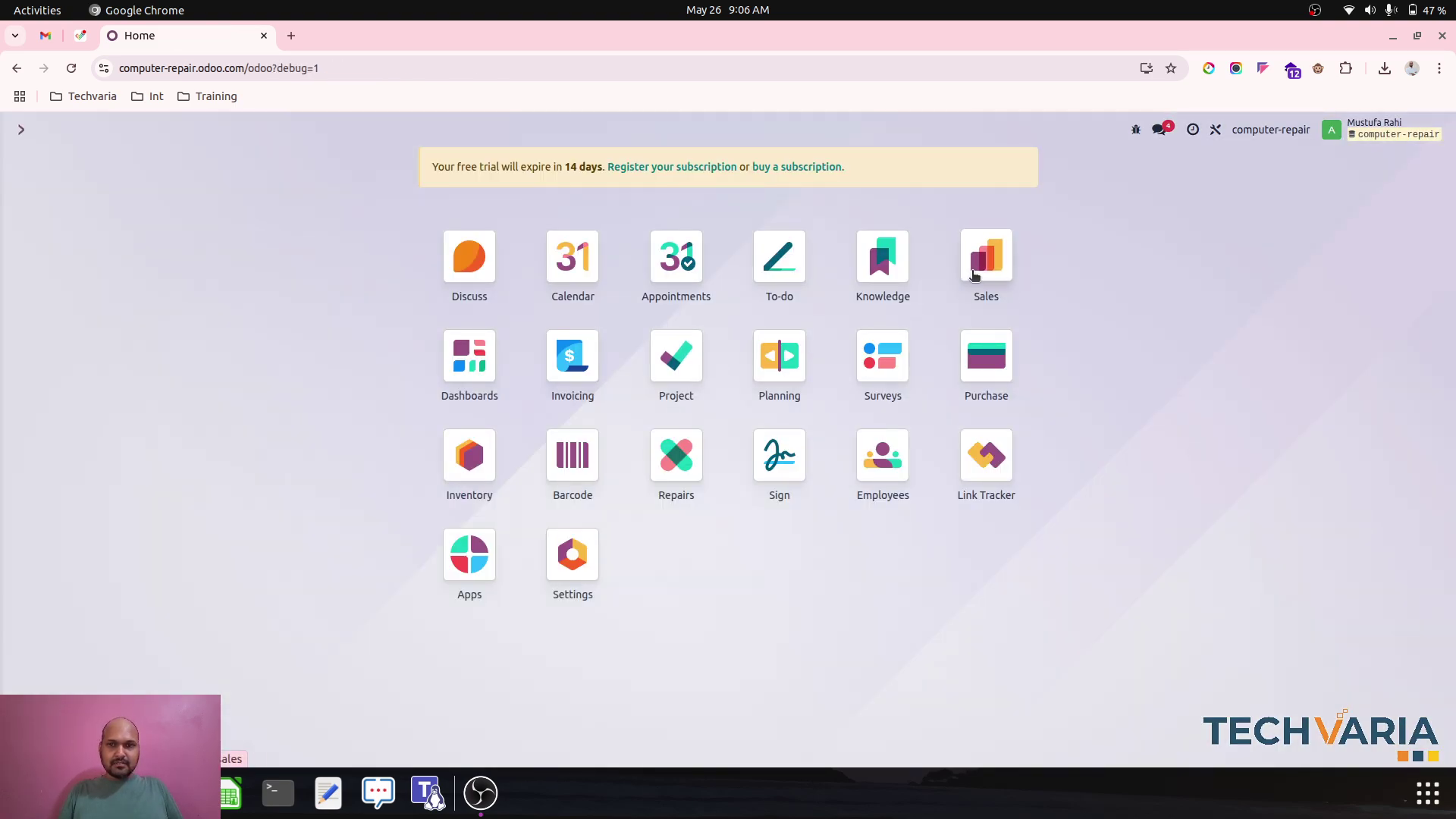
click(982, 261)
click(312, 247)
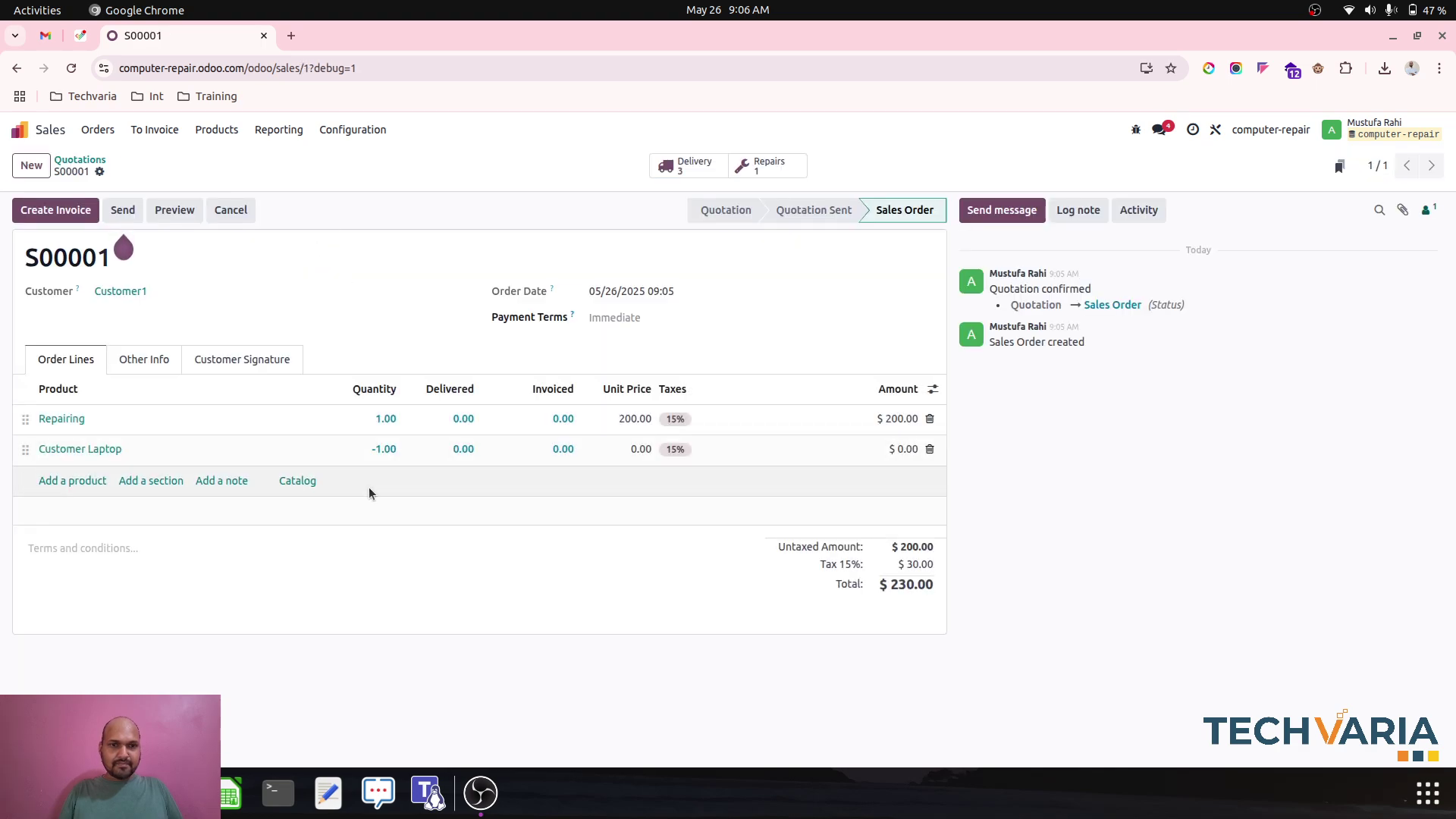
click(686, 165)
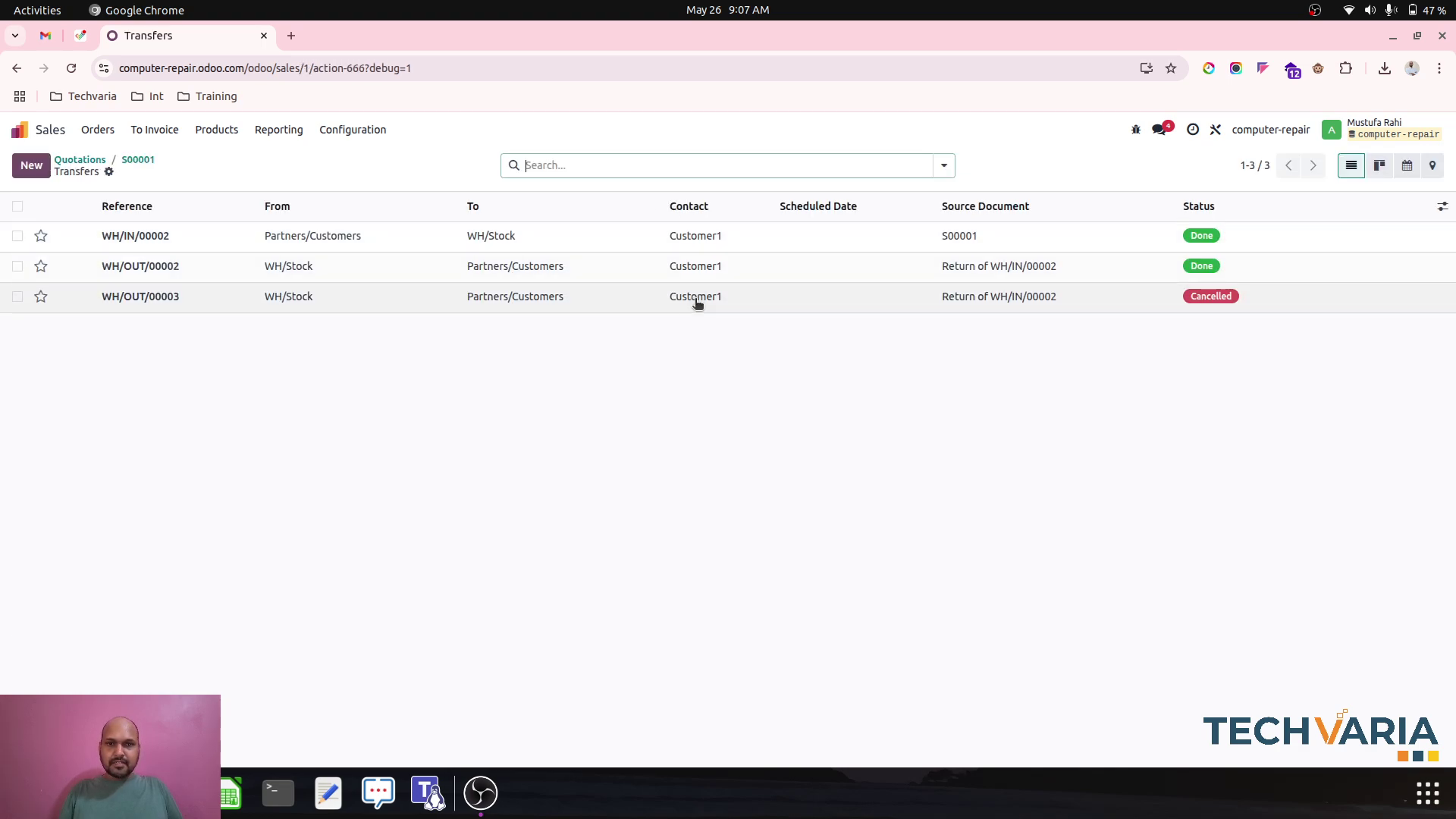
click(569, 239)
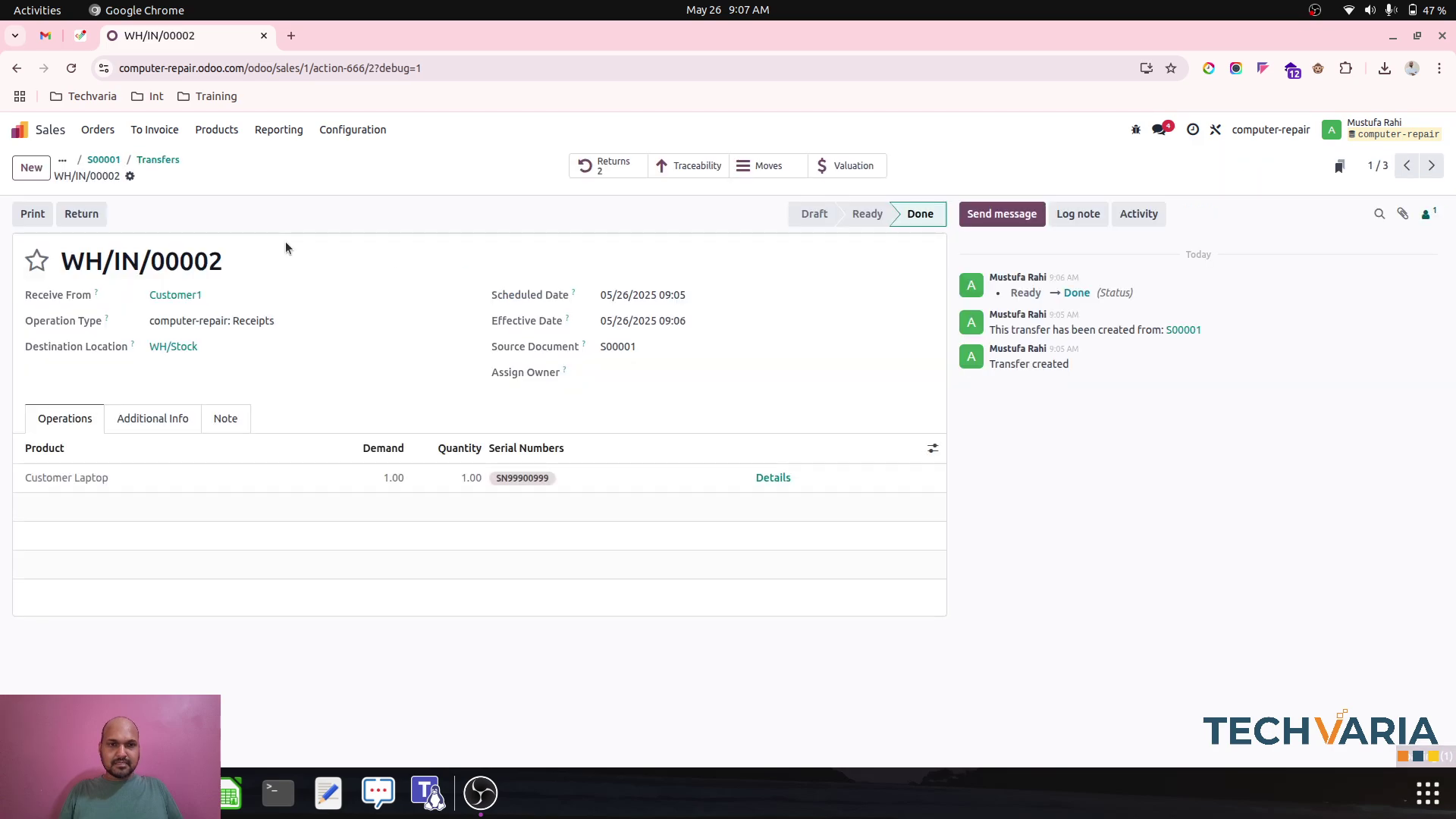
click(130, 177)
click(179, 277)
Step: Assign Customer1 as the owner on the duplicated laptop receipt
click(665, 352)
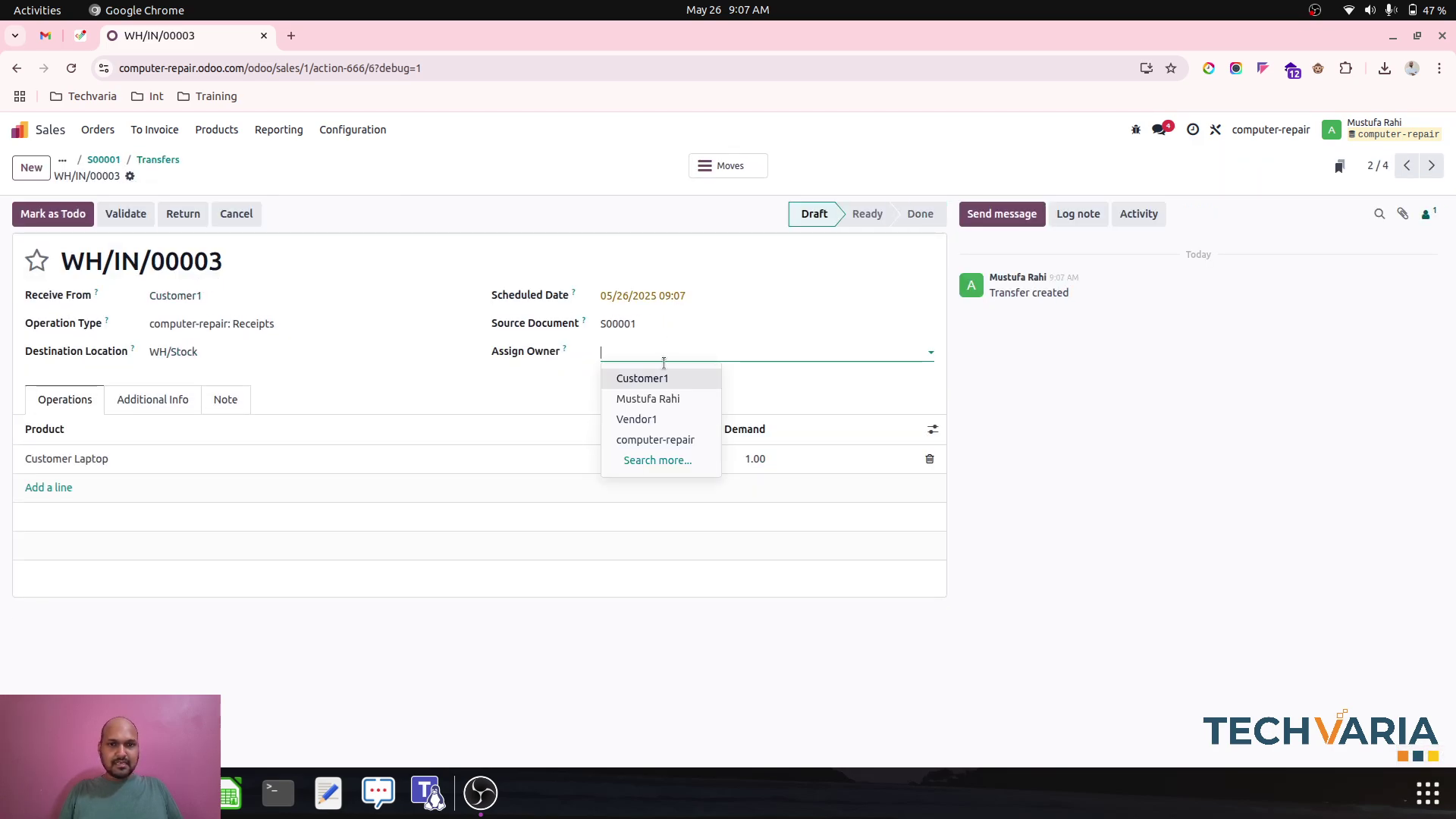
click(666, 377)
click(685, 459)
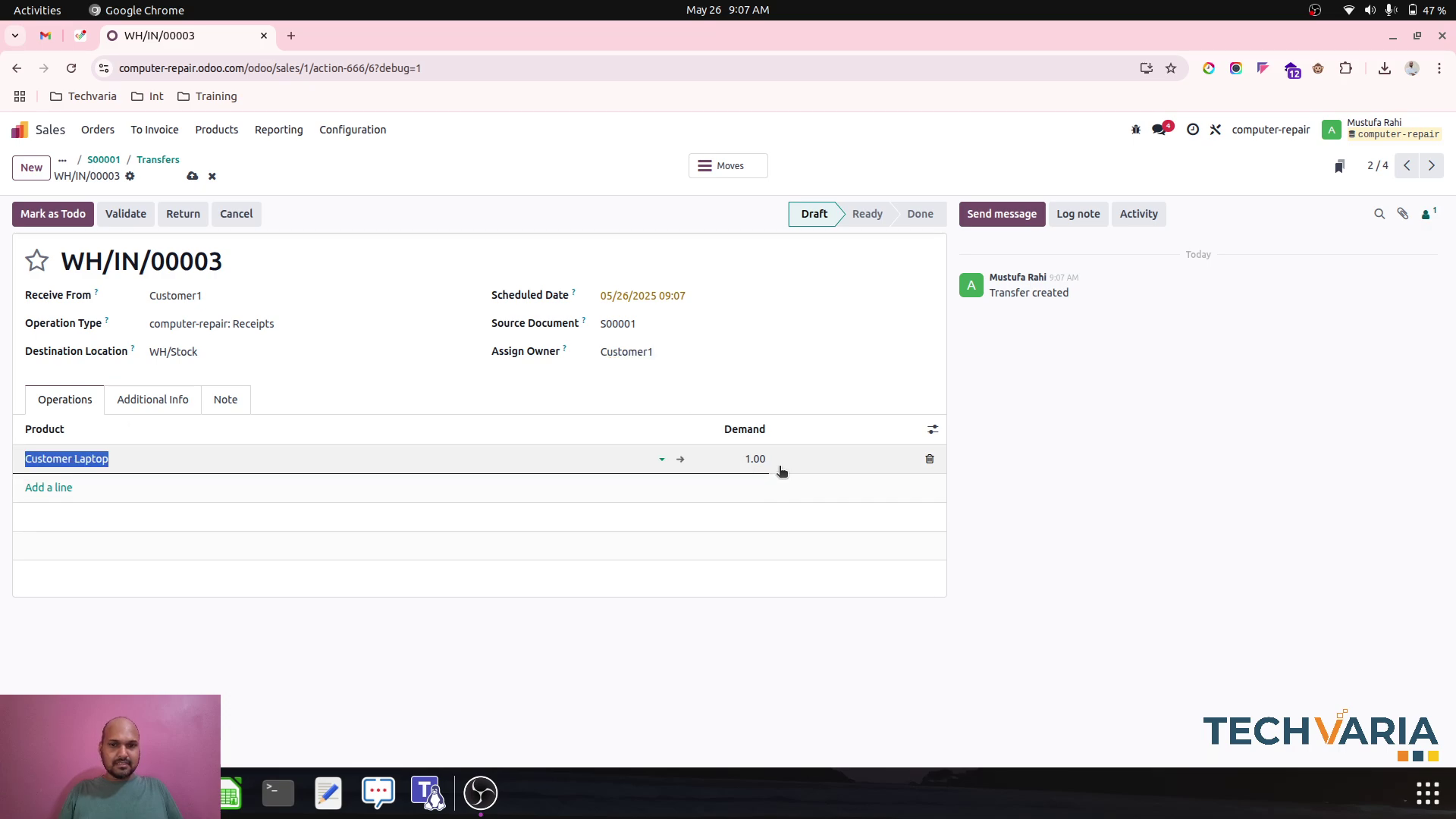
click(309, 392)
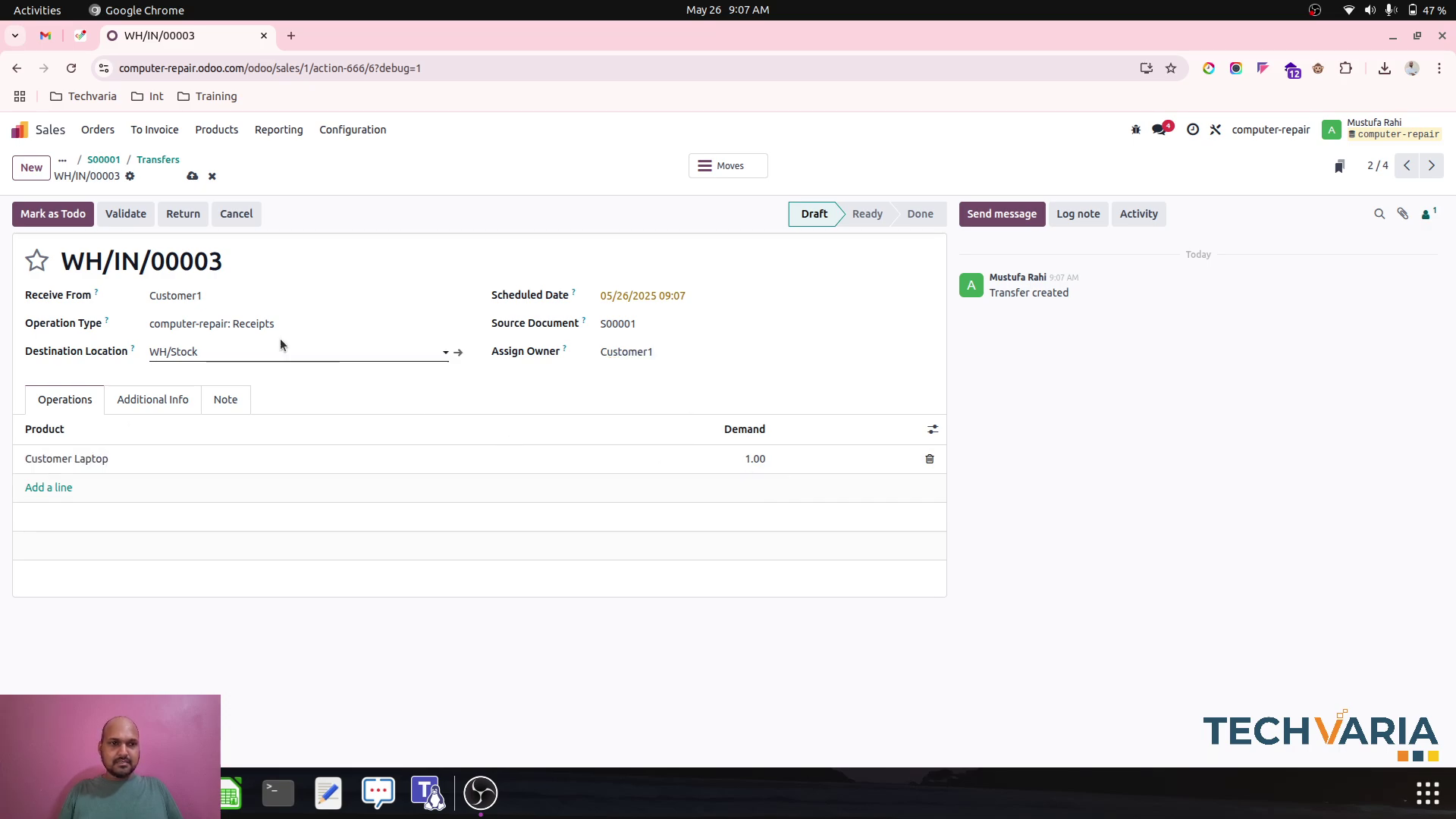
Step: Mark the duplicated receipt as to do and enter serial number SN998888-Customer1 for the Customer Laptop
click(53, 214)
click(659, 459)
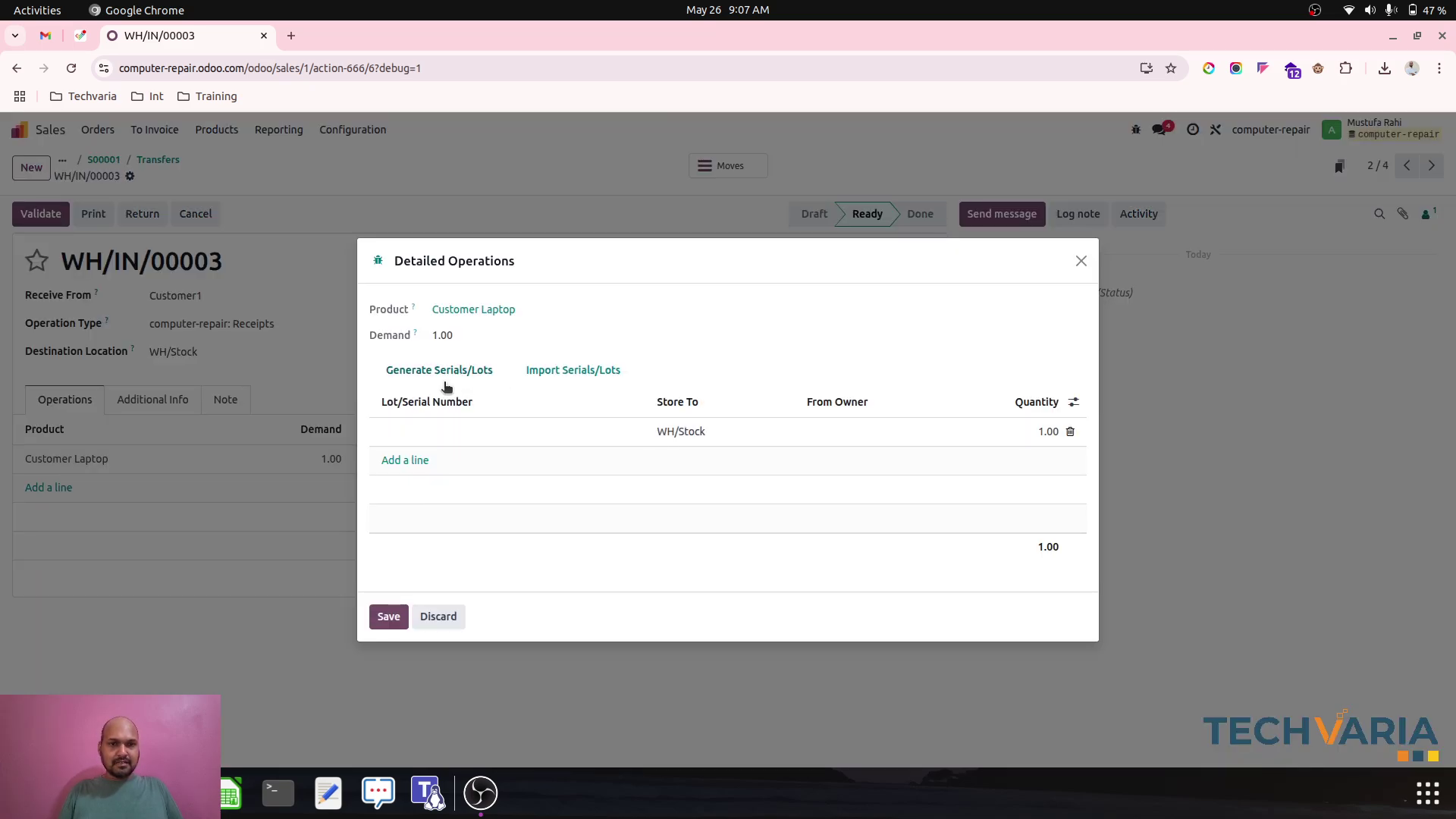
click(440, 429)
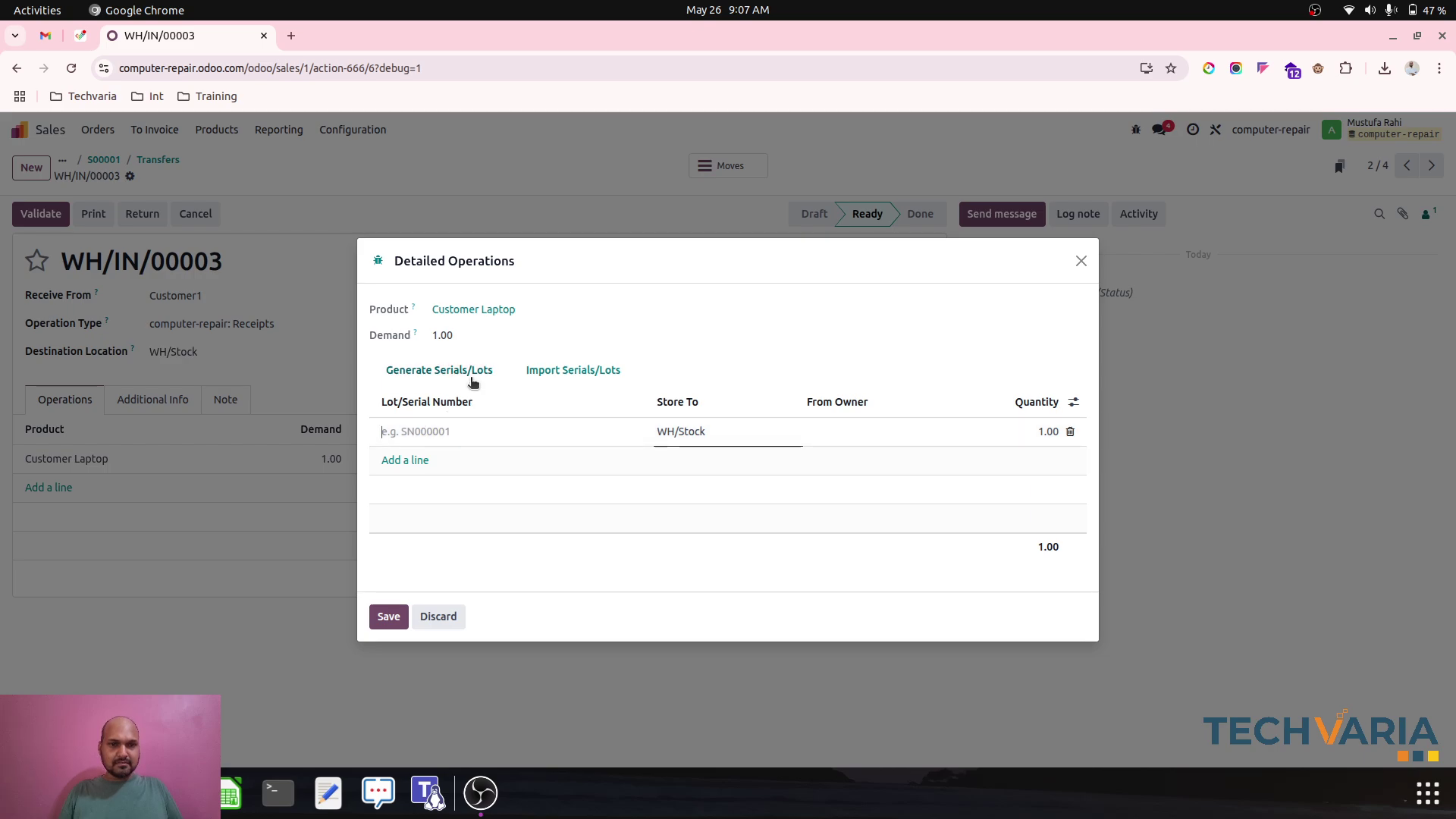
text(SN99)
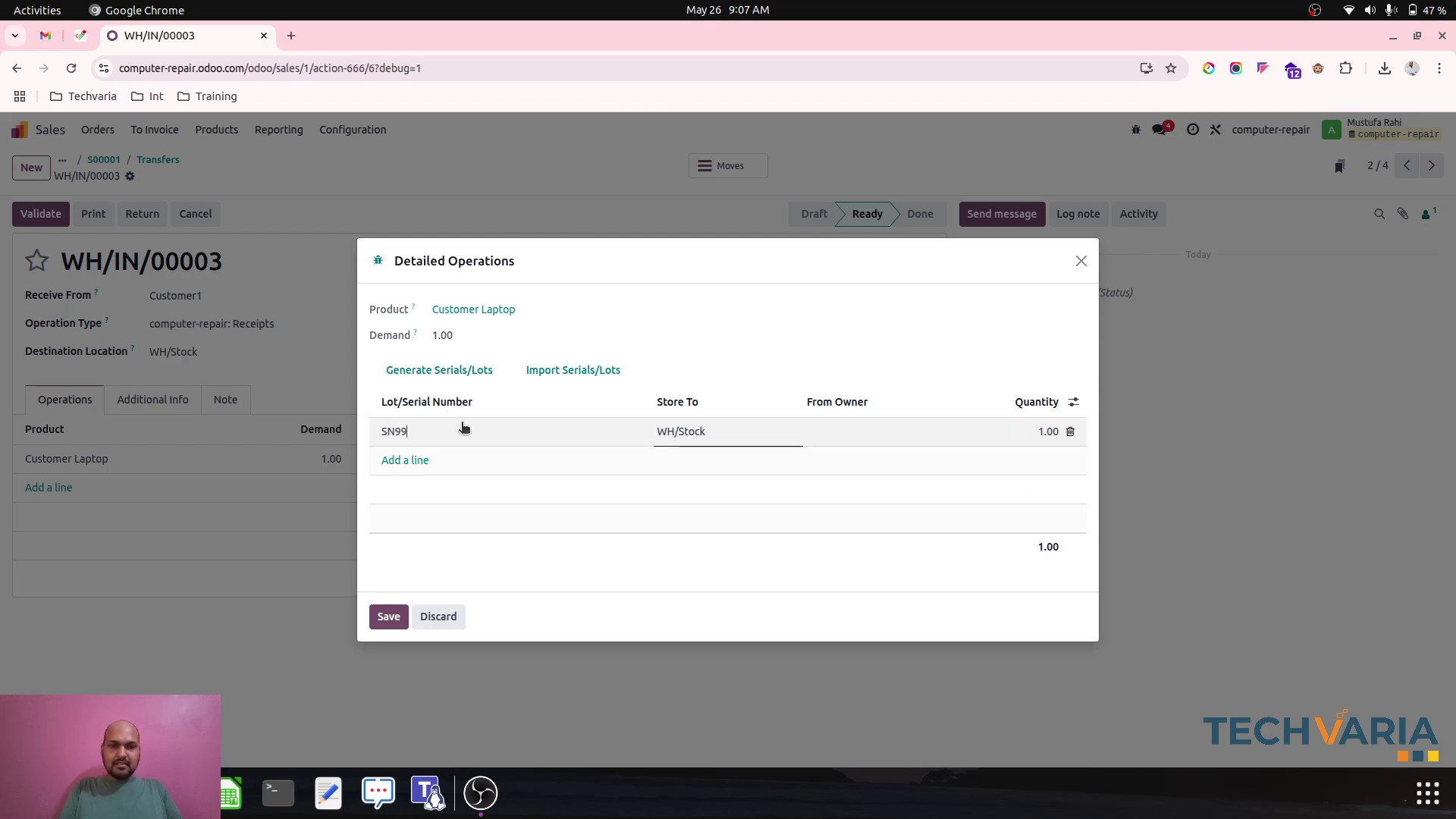
text(8888-Customer1)
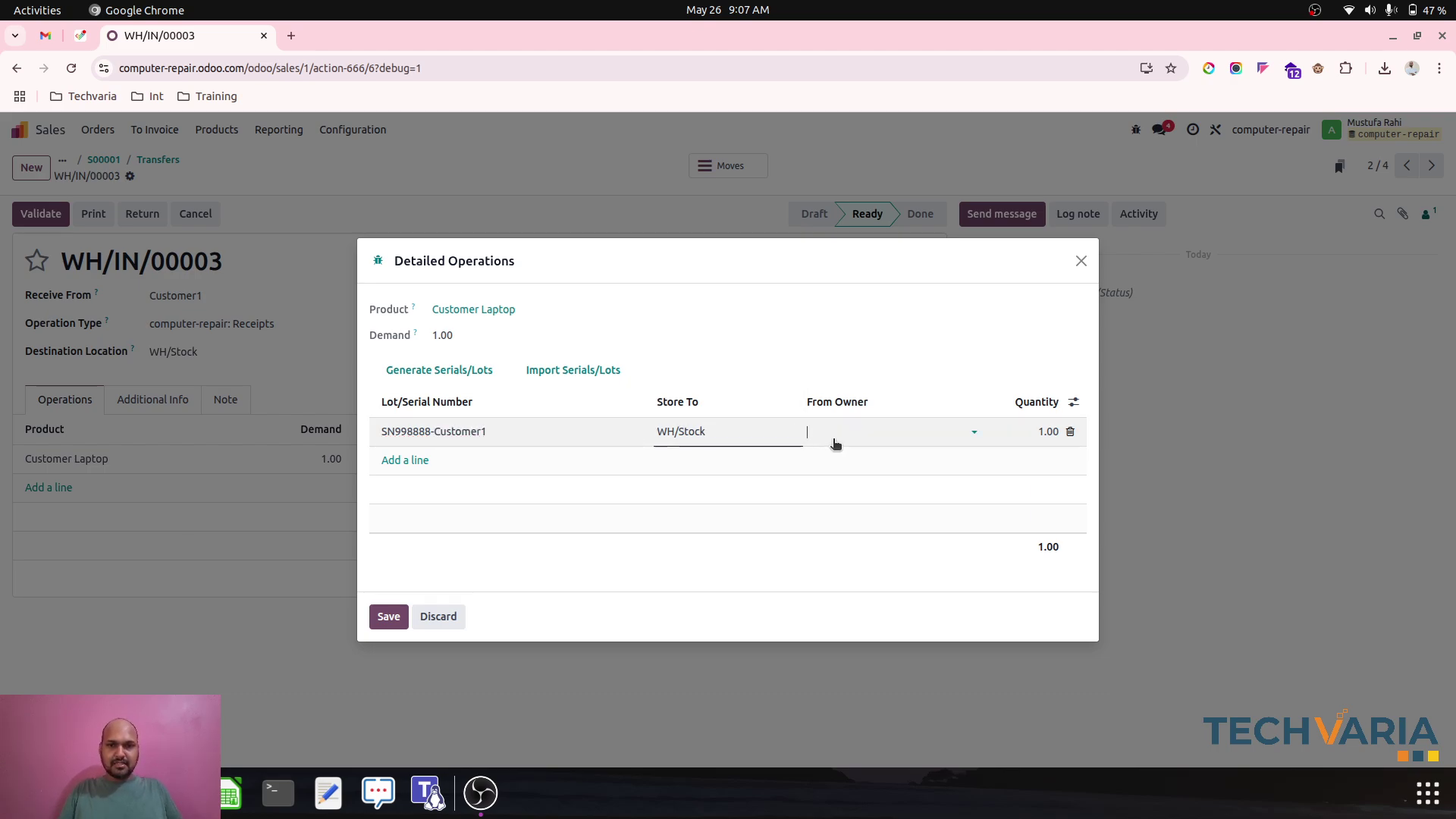
Step: Set Customer1 as the owner on the serial number line, save the detailed operations and validate the receipt
click(841, 434)
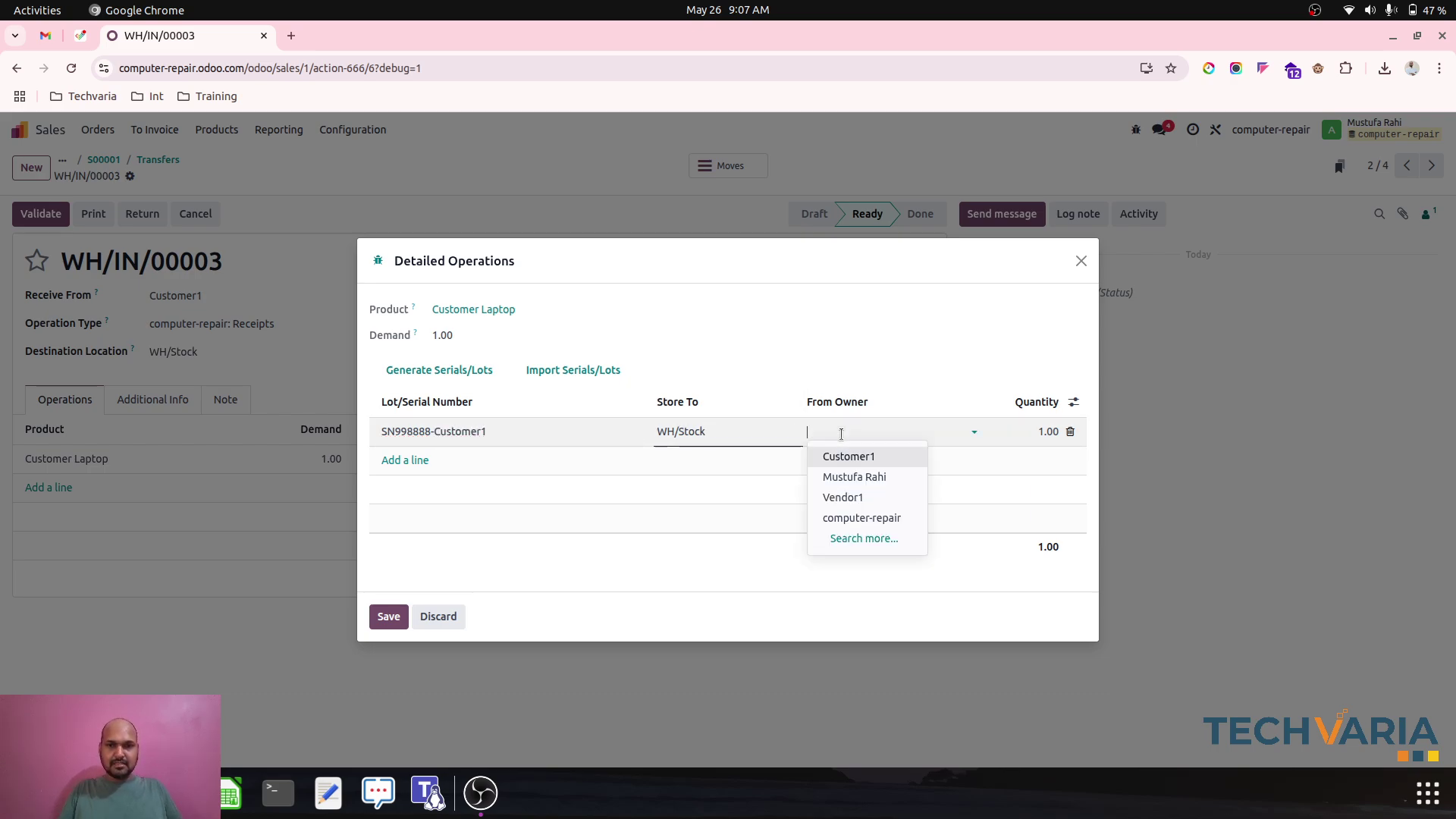
click(857, 459)
click(389, 615)
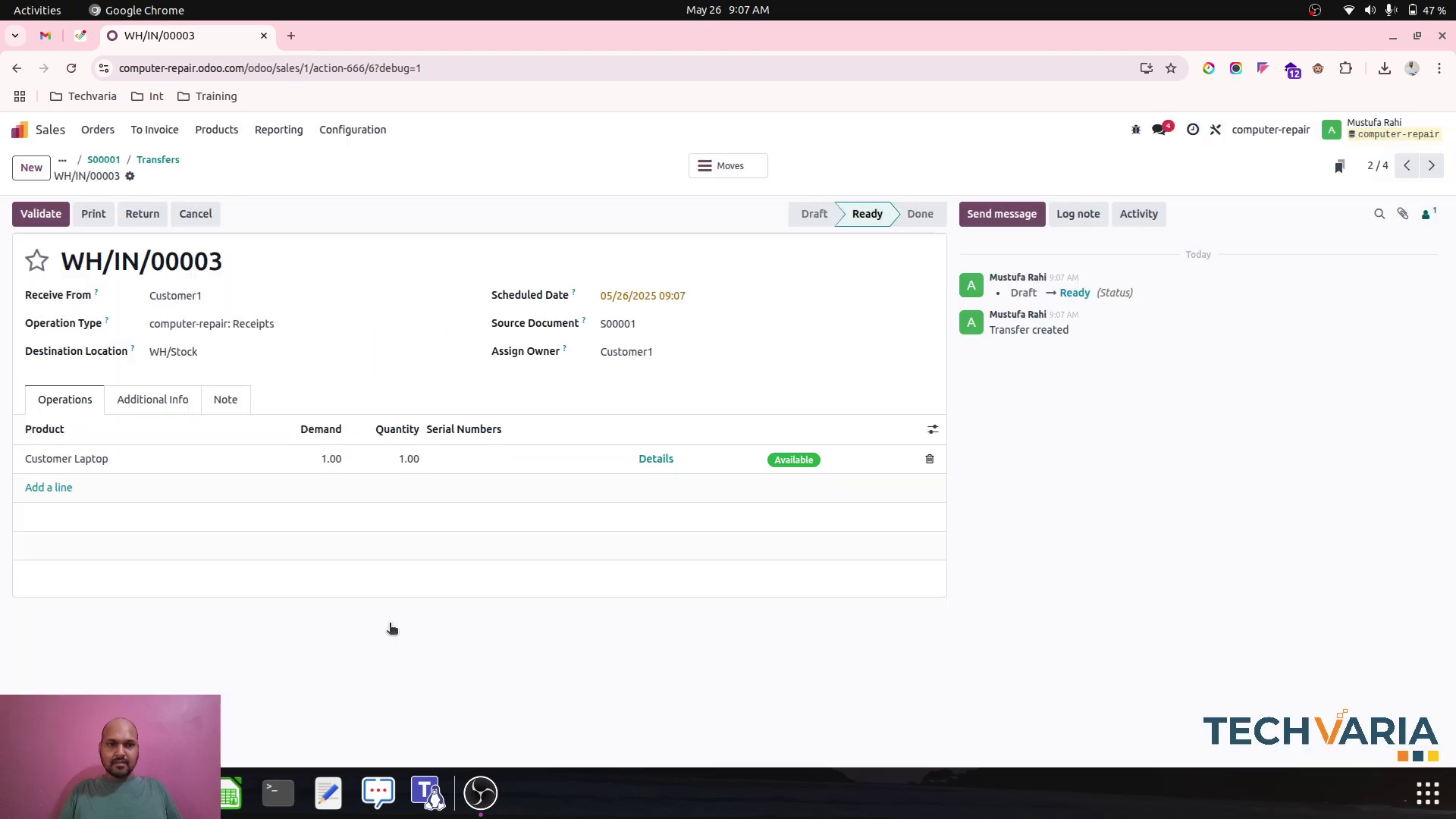
click(40, 214)
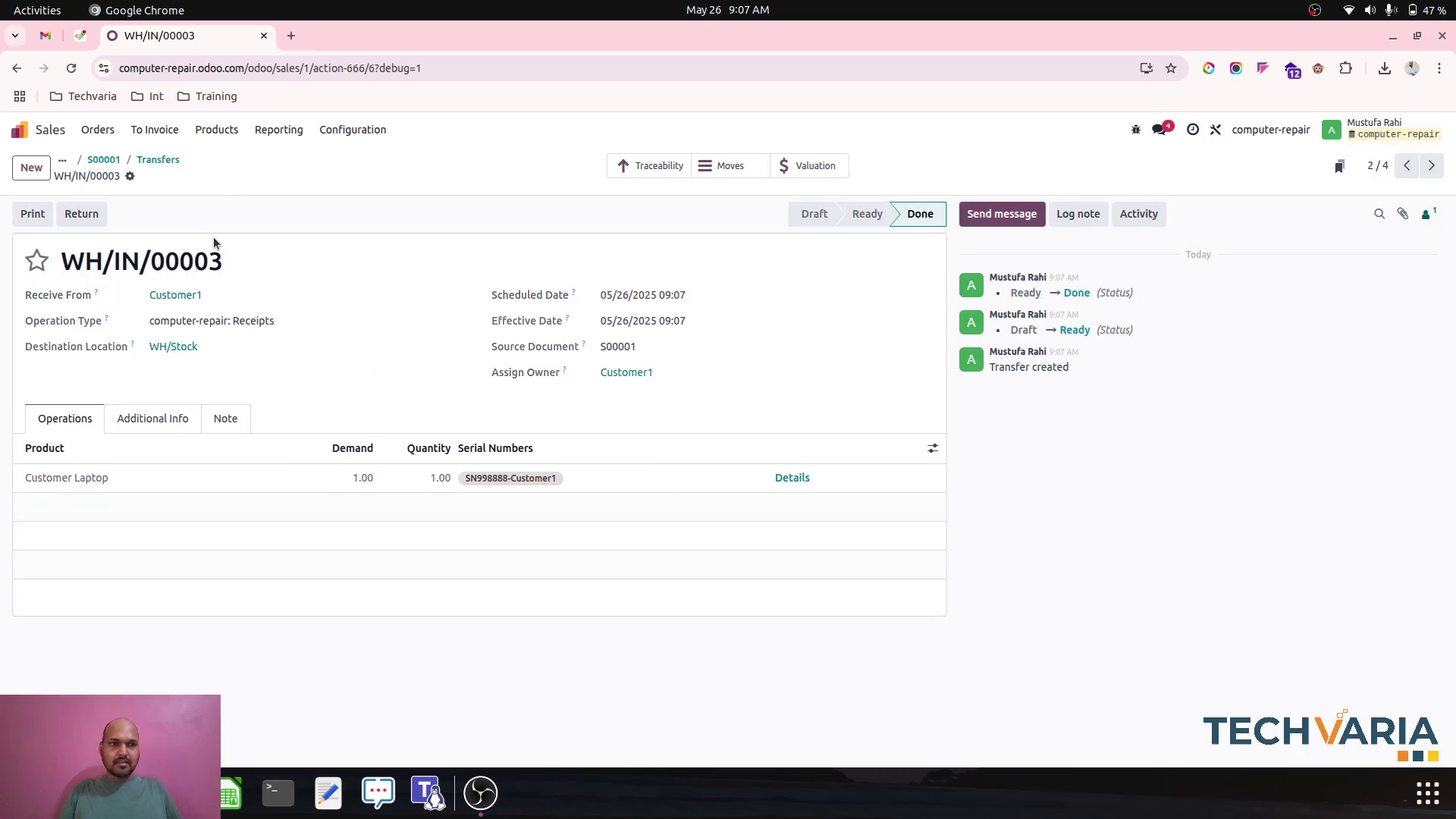
Step: Examine the Customer Laptop product's serial numbers in Inventory and open the SN998888-Customer1 record
click(103, 159)
click(19, 129)
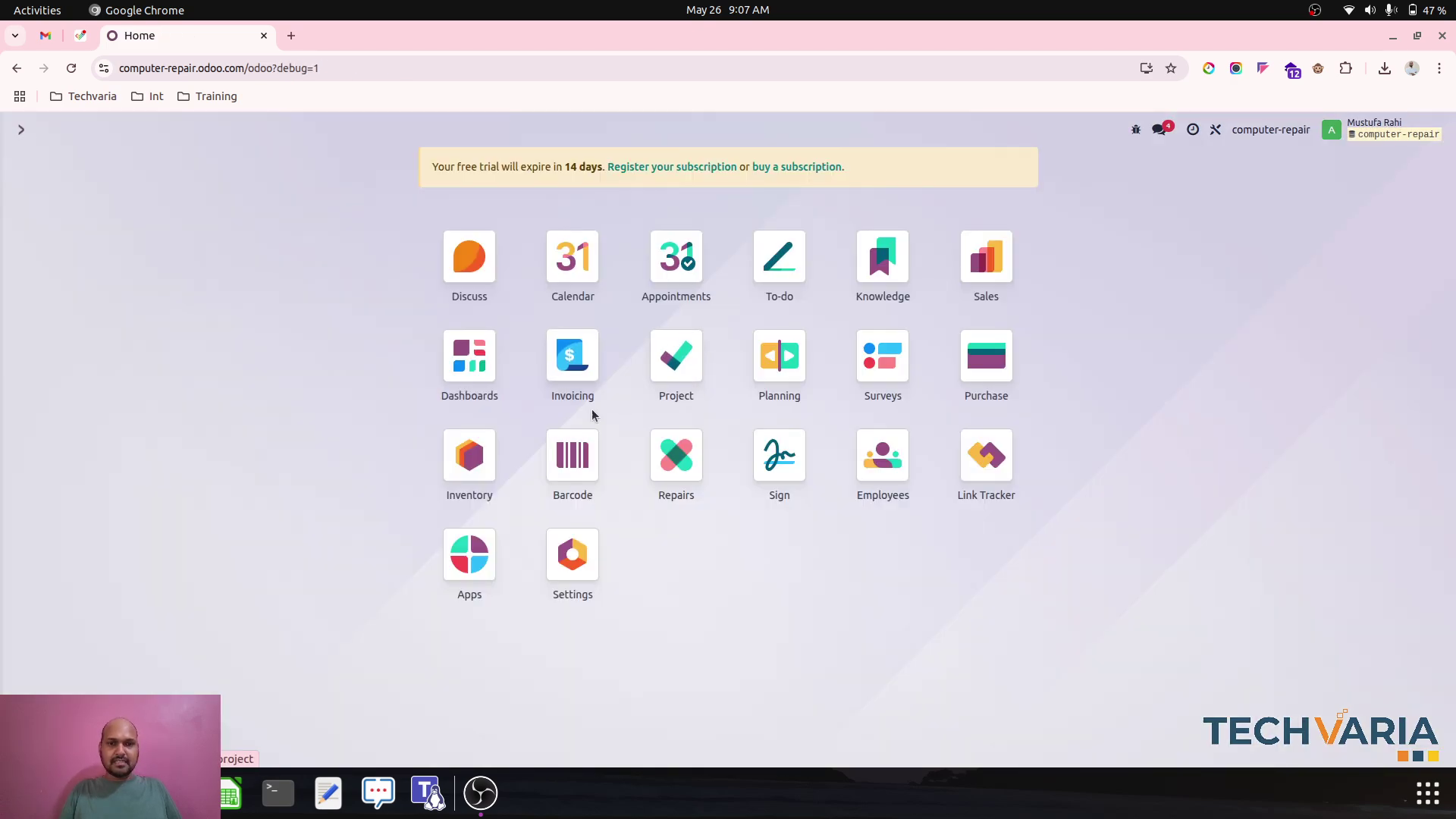
click(464, 471)
click(260, 130)
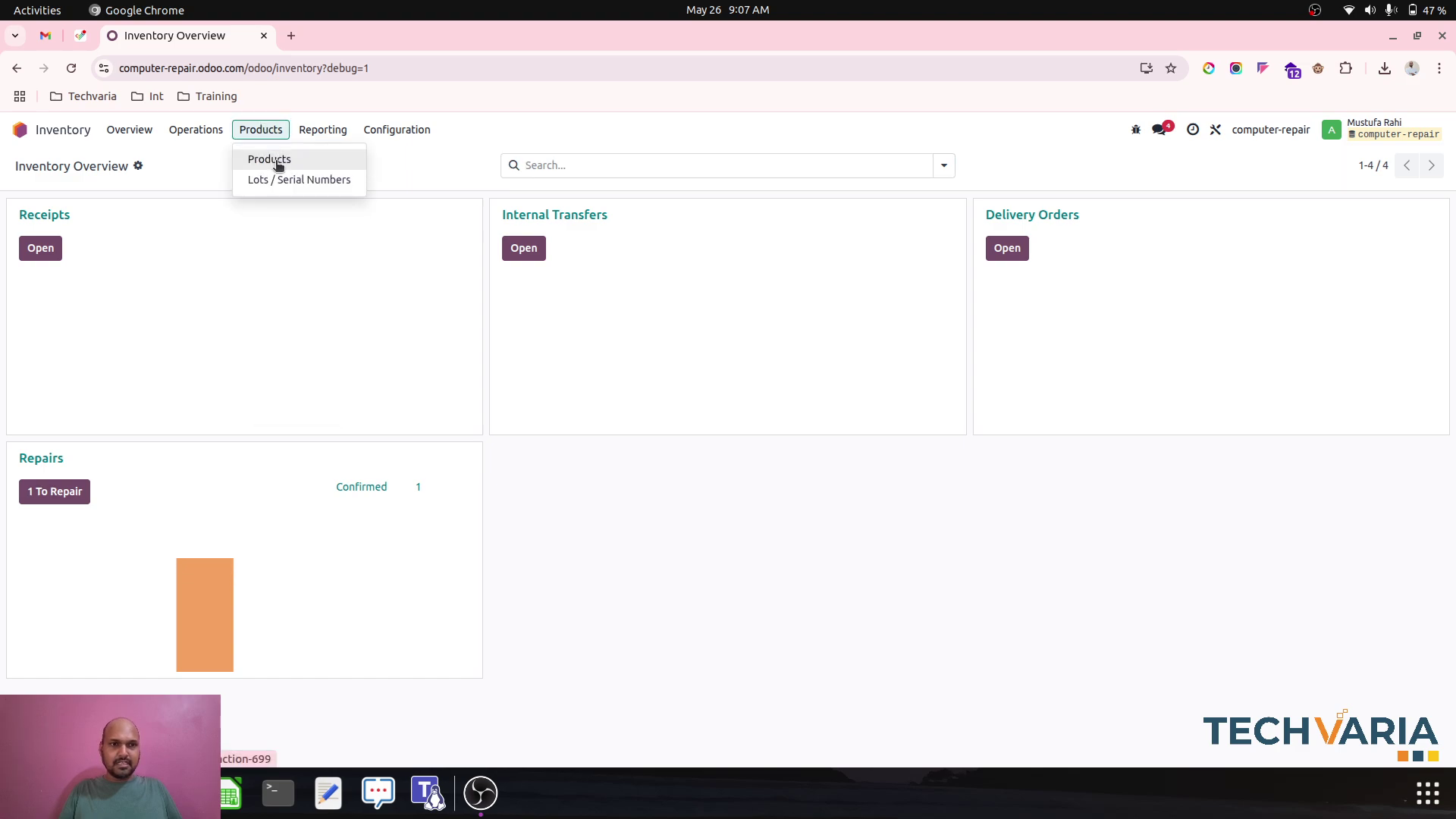
click(273, 158)
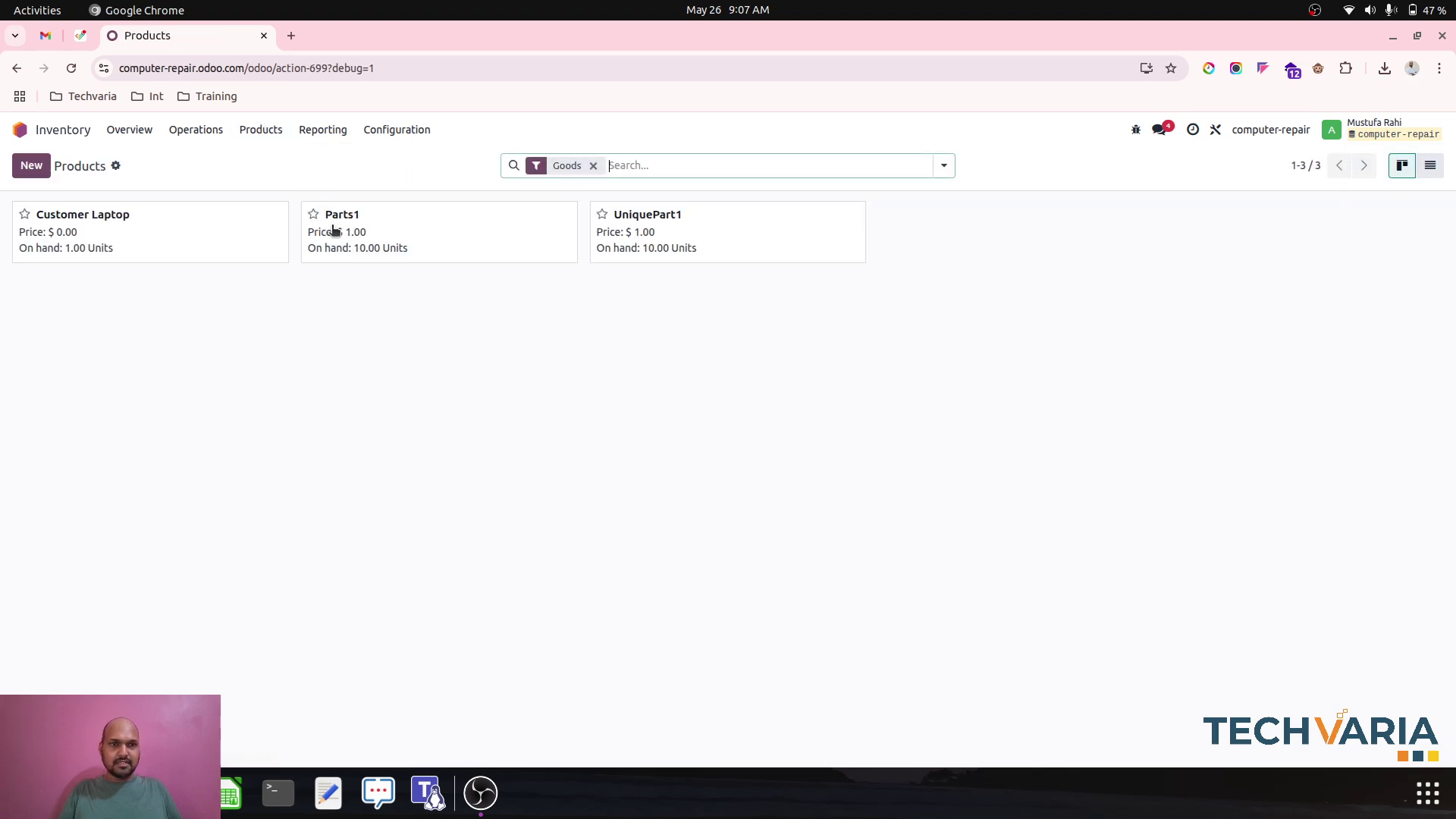
click(138, 227)
click(946, 169)
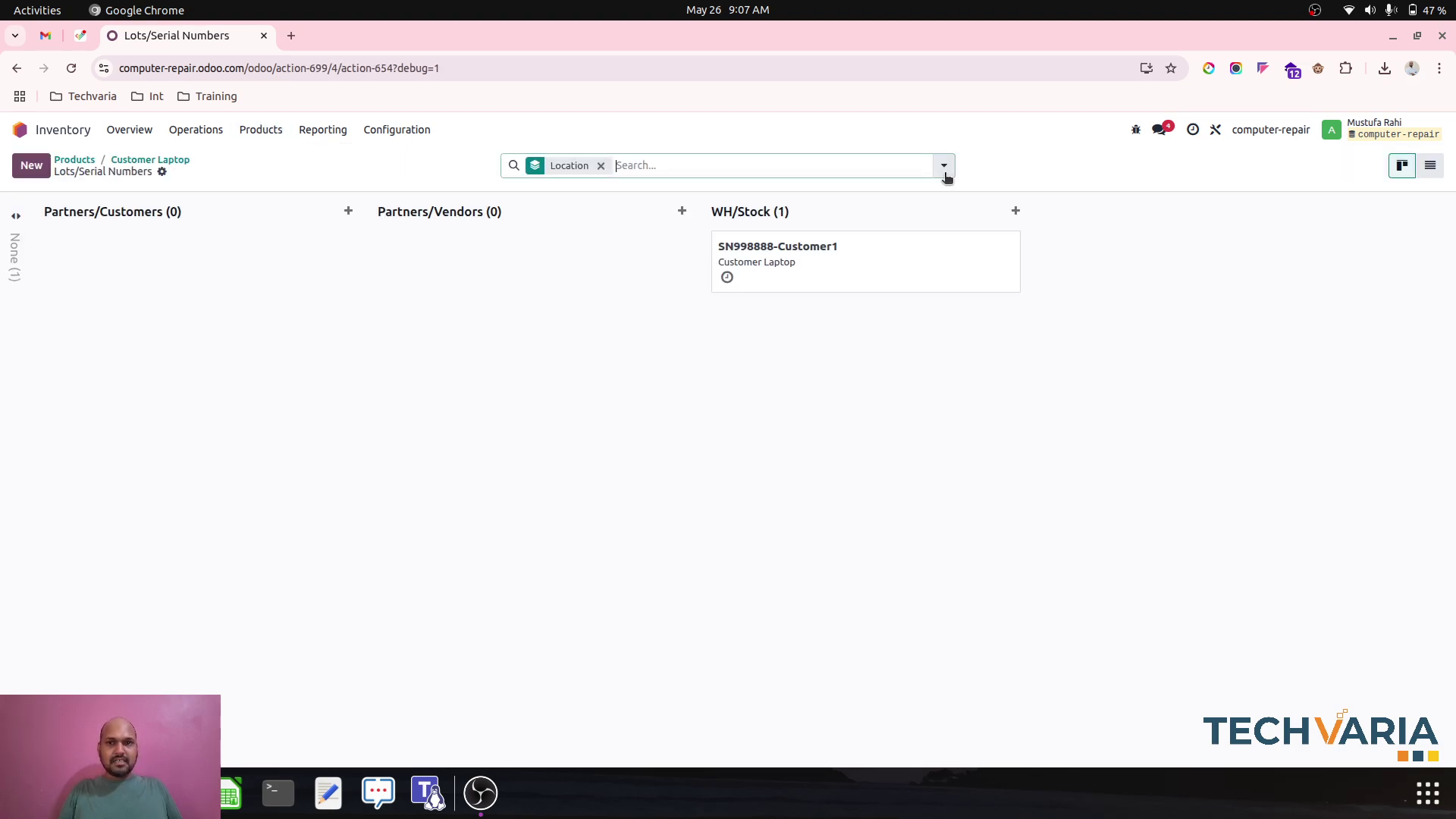
click(799, 268)
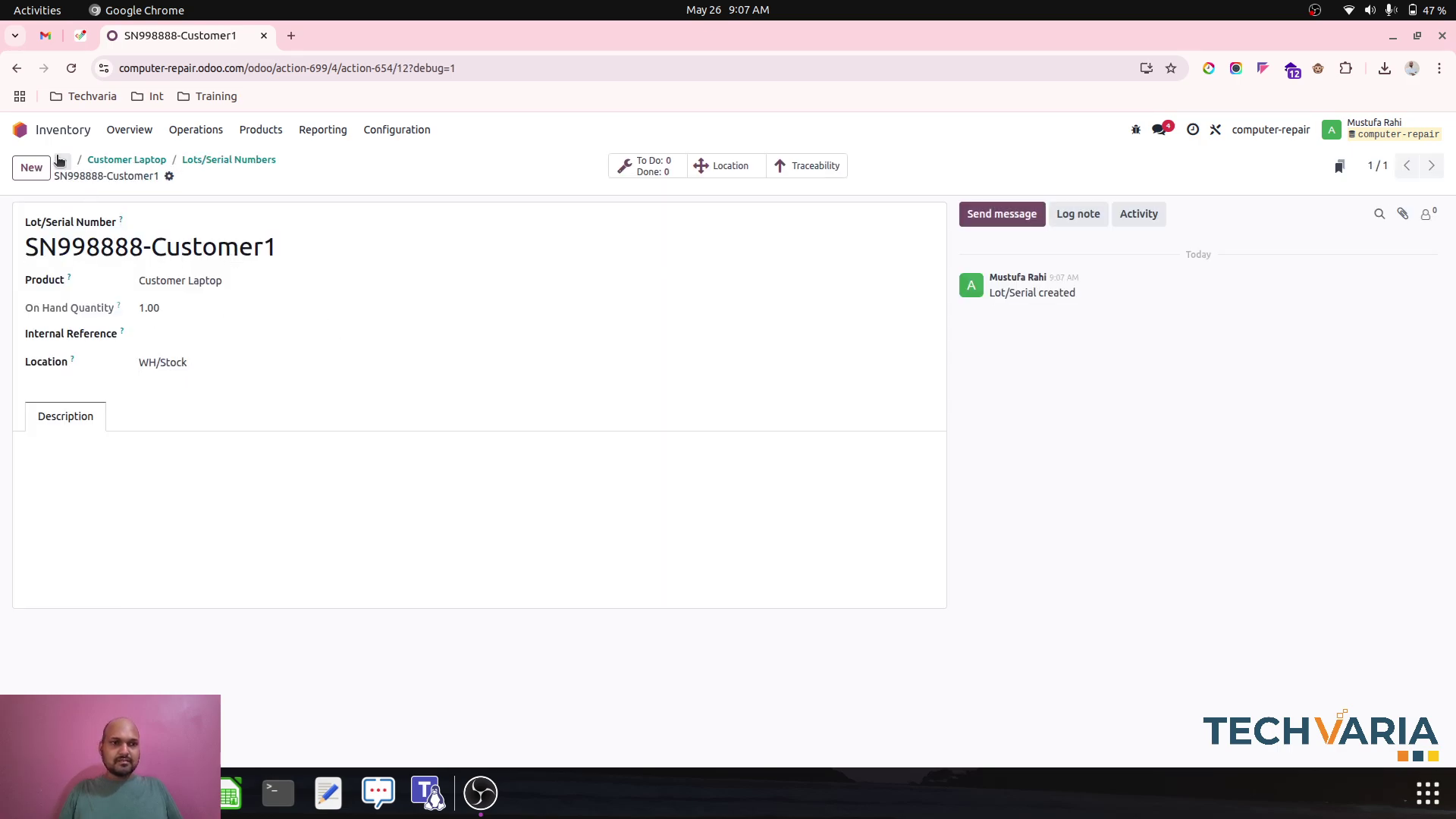
Step: Open Customer1's repair order in Repairs and add the repair note "Repair Laptop received from customer"
click(19, 130)
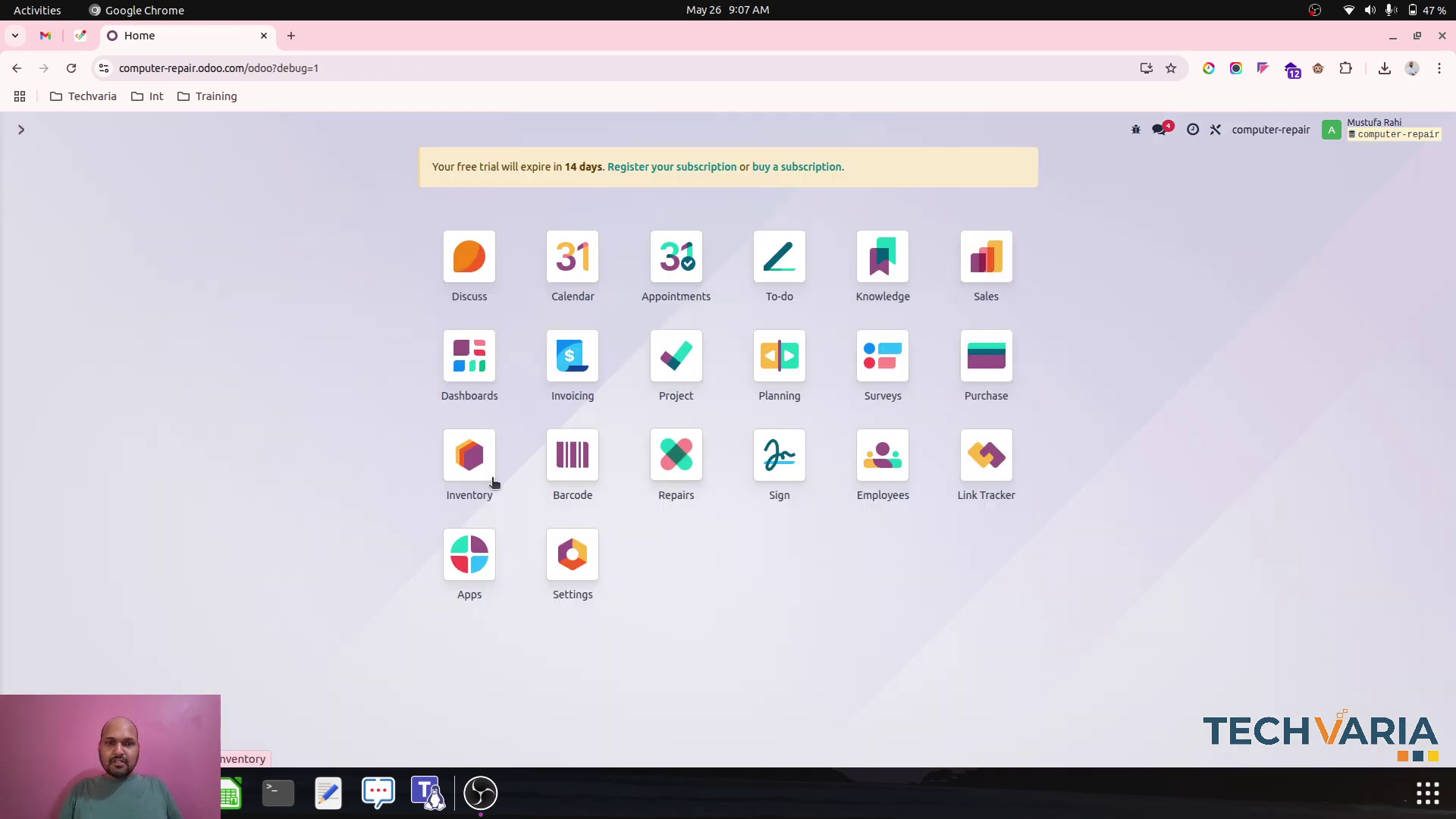
click(676, 455)
click(292, 241)
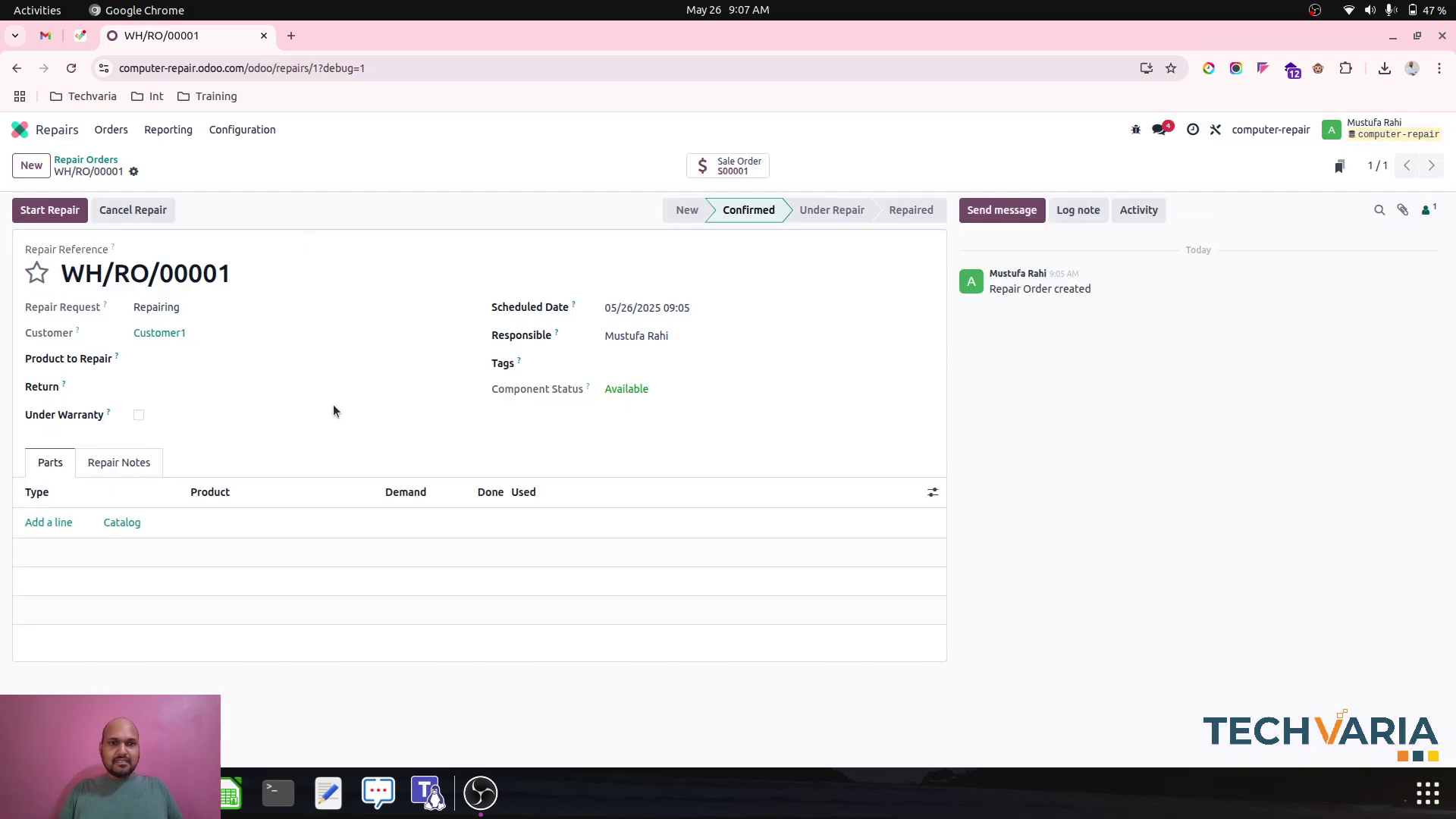
click(117, 463)
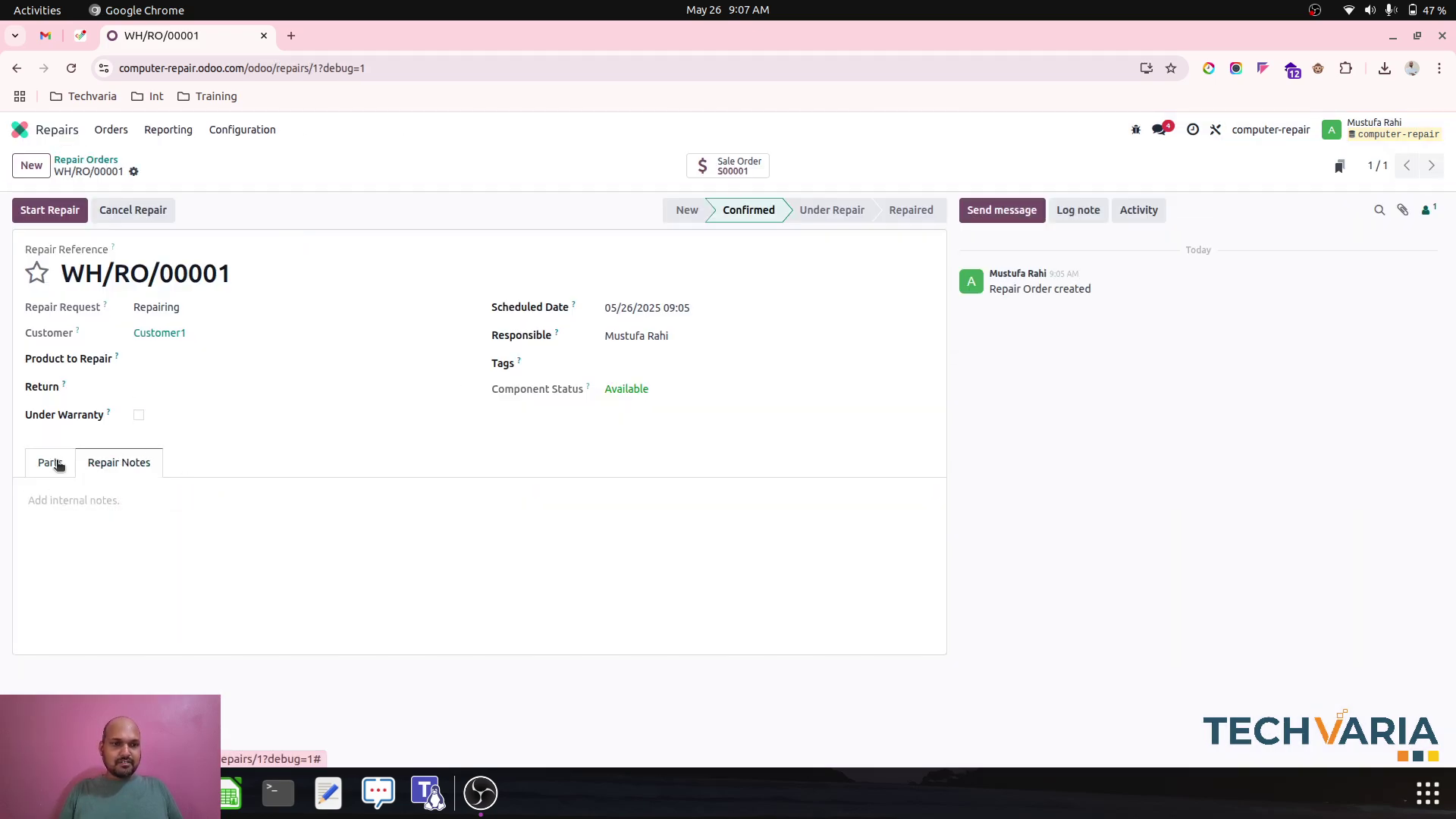
click(69, 499)
text(Repair Laptop received)
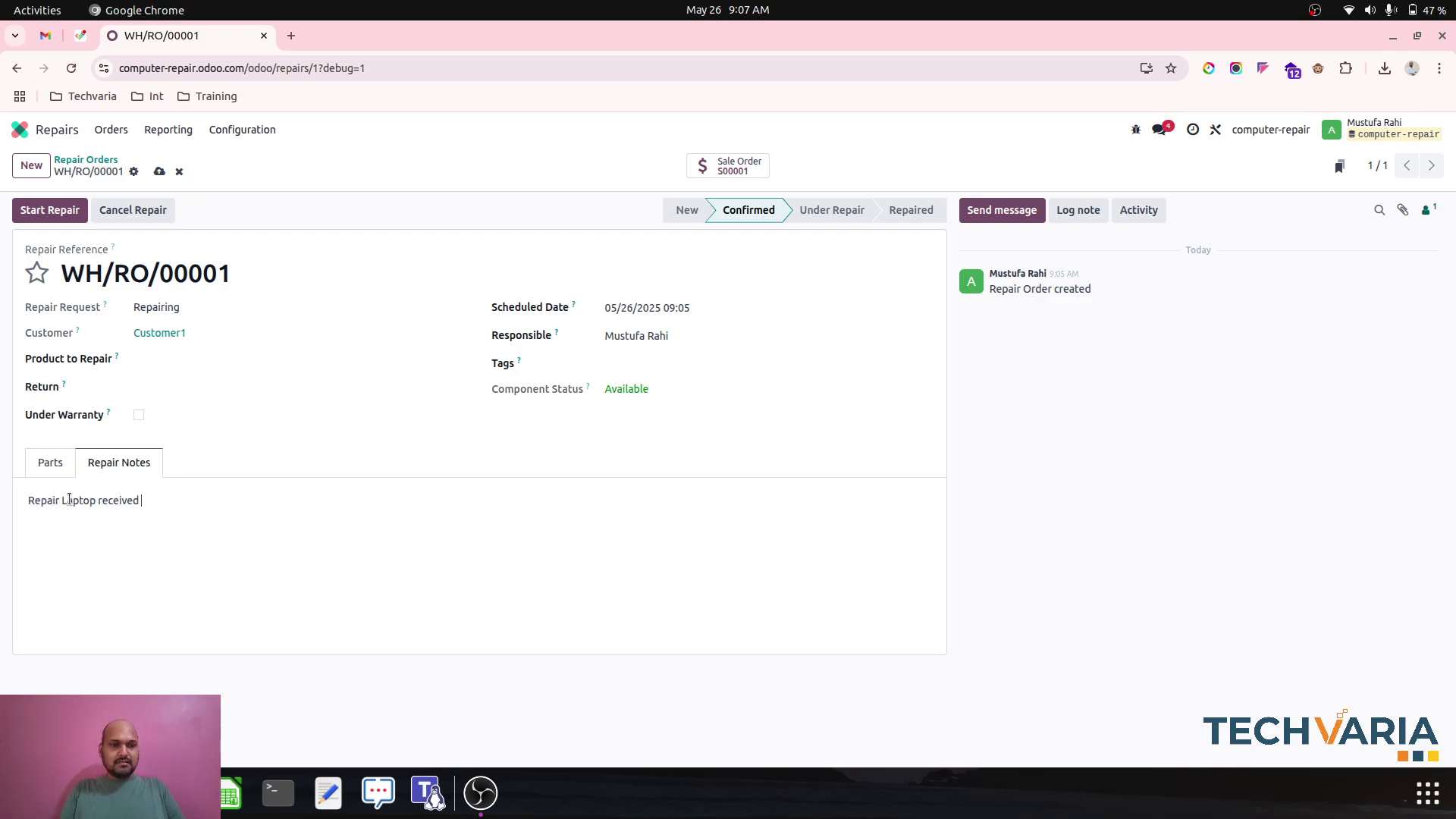
Step: Set the product to repair to Customer Laptop with serial number SN998888-Customer1
click(166, 386)
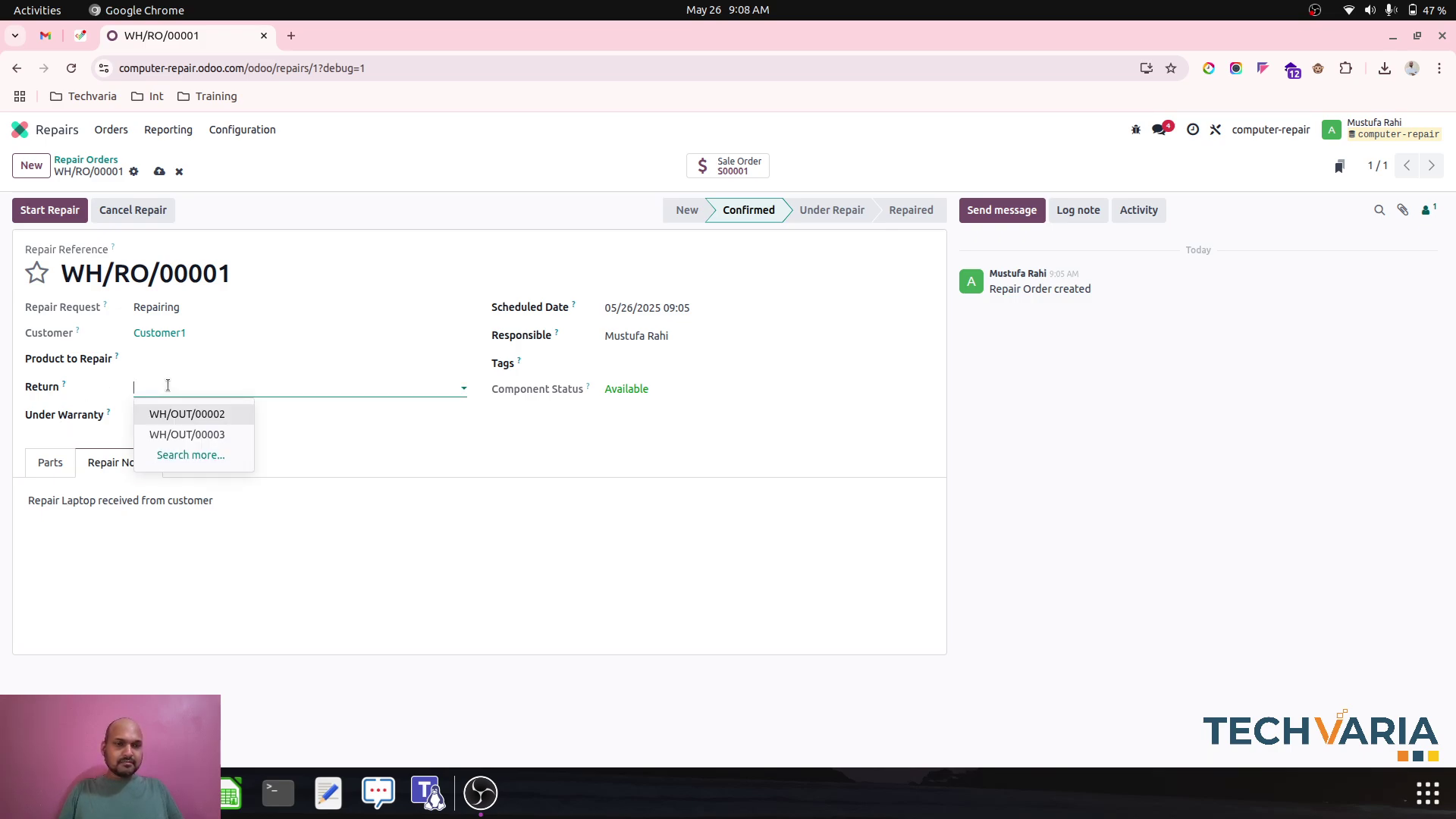
click(181, 361)
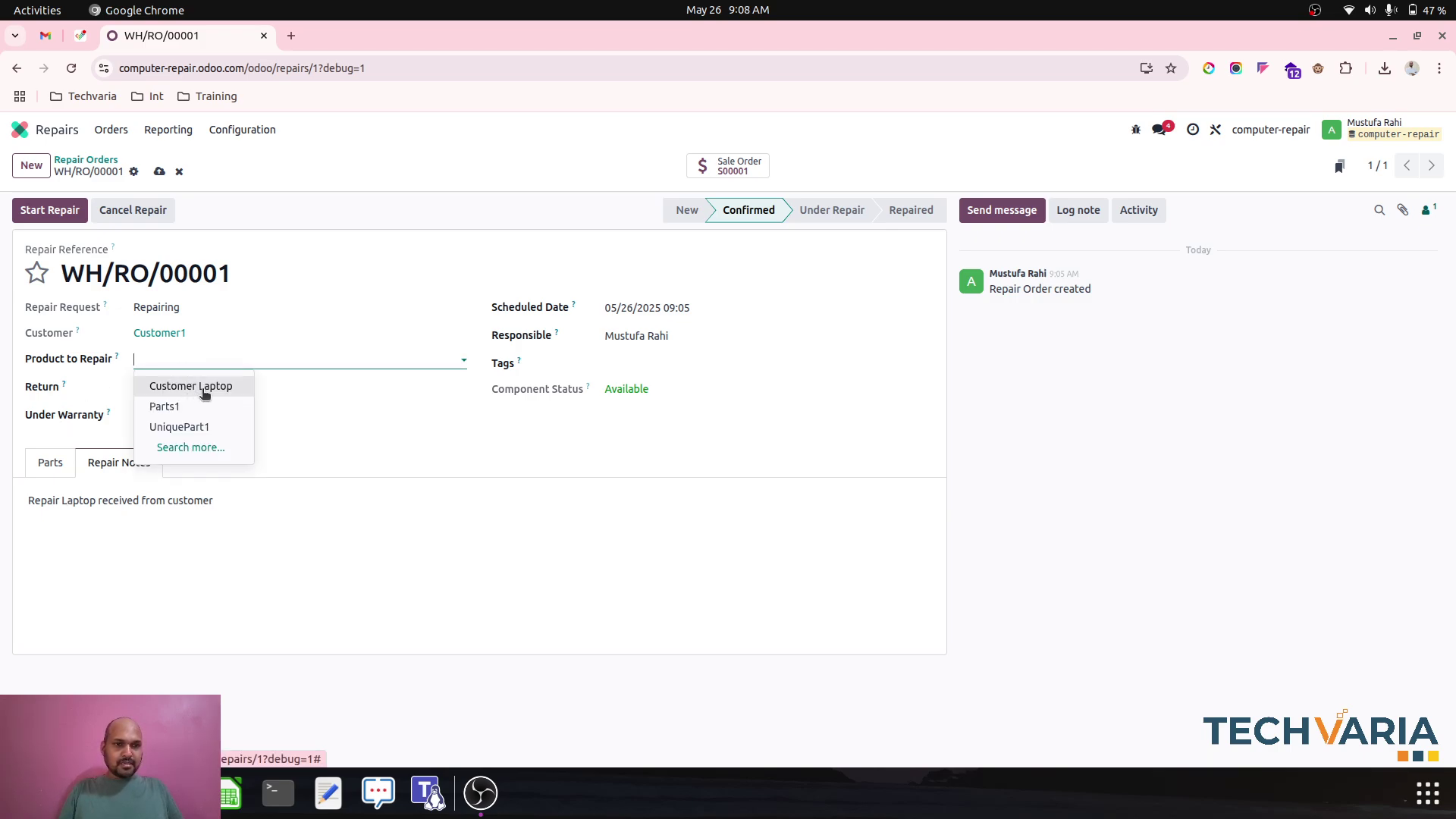
click(191, 387)
click(364, 390)
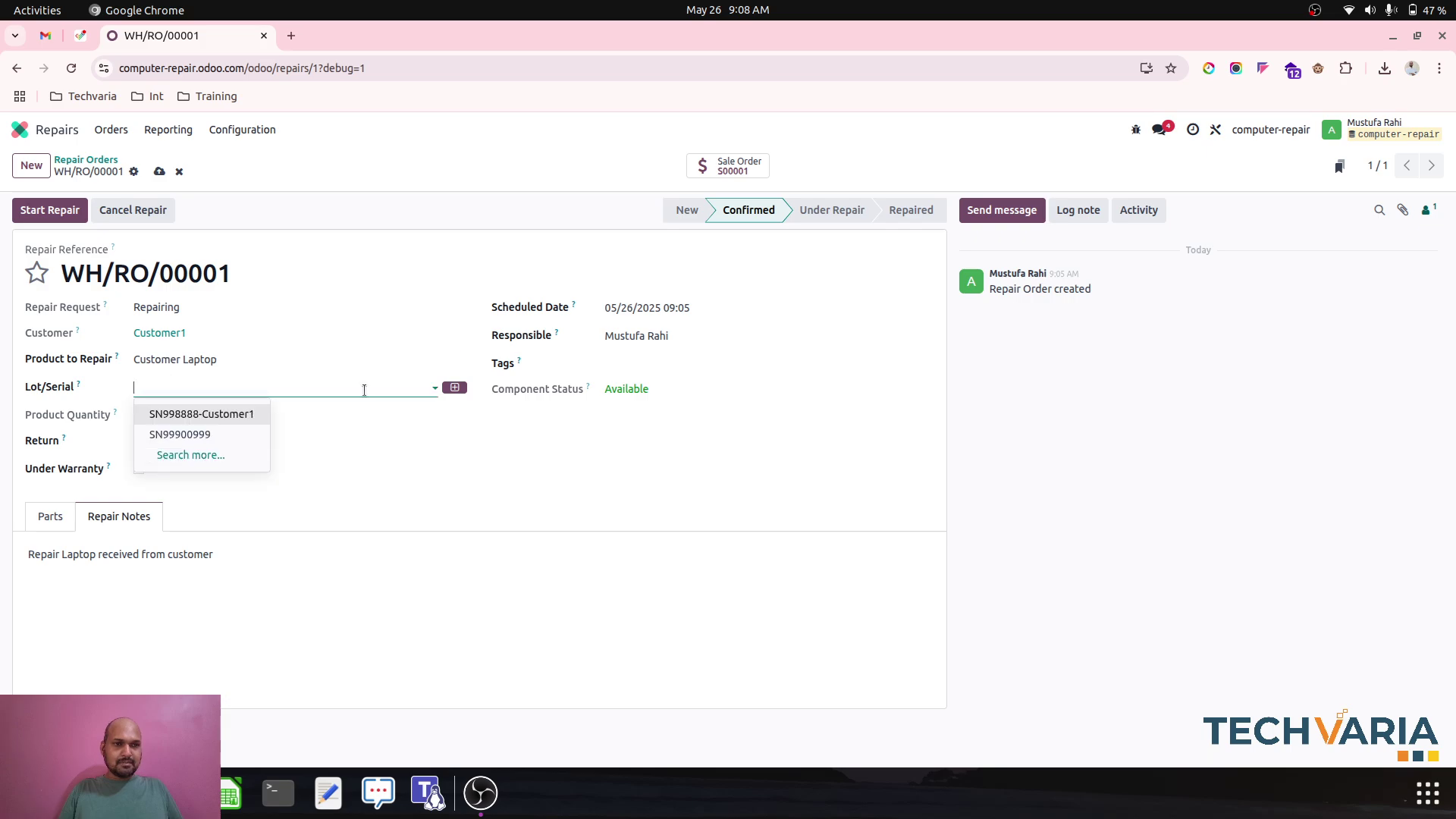
click(221, 414)
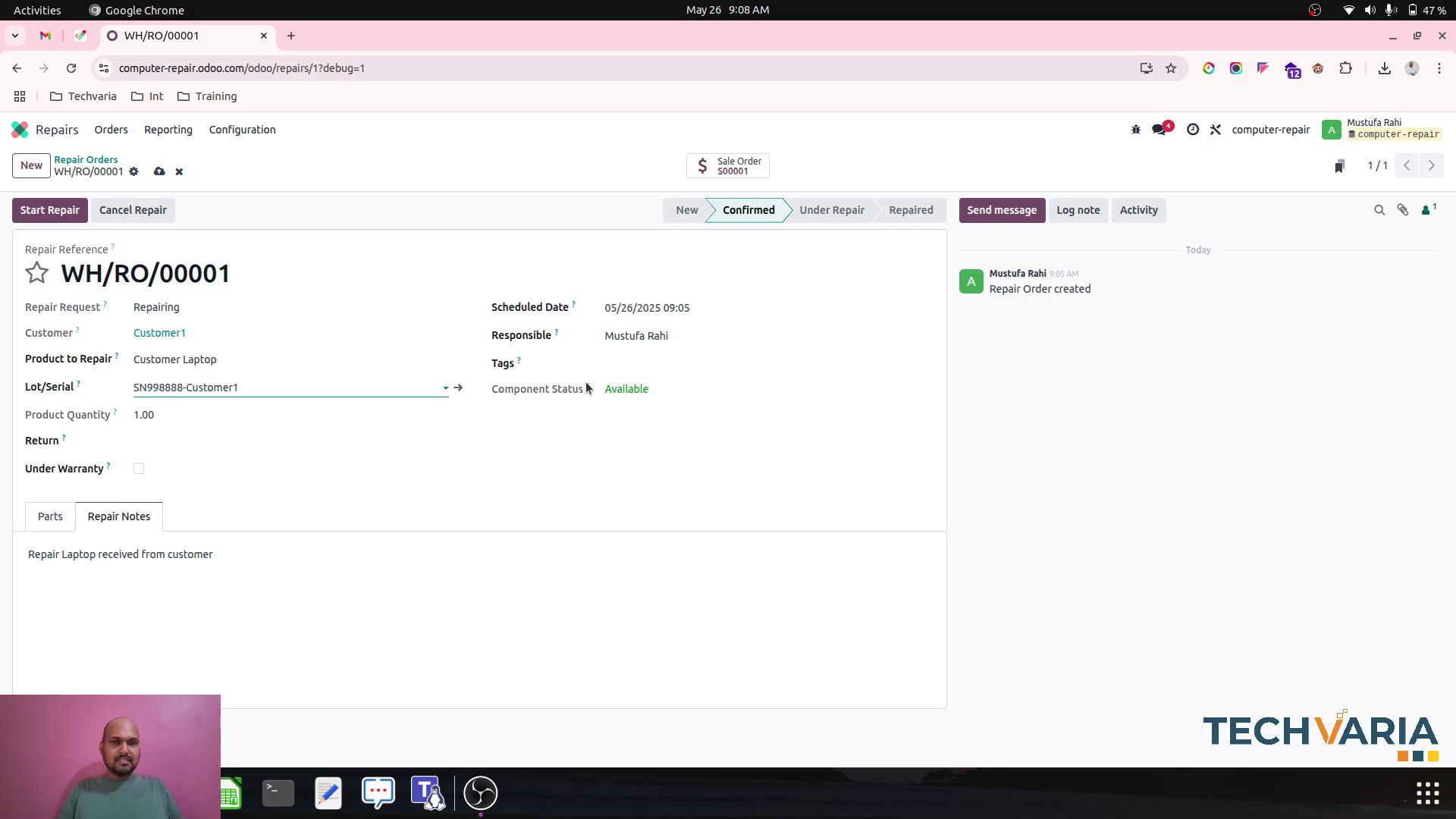
Step: Add 1 unit of Parts1 to the repair order's parts, save the order and start the repair
click(48, 517)
click(62, 576)
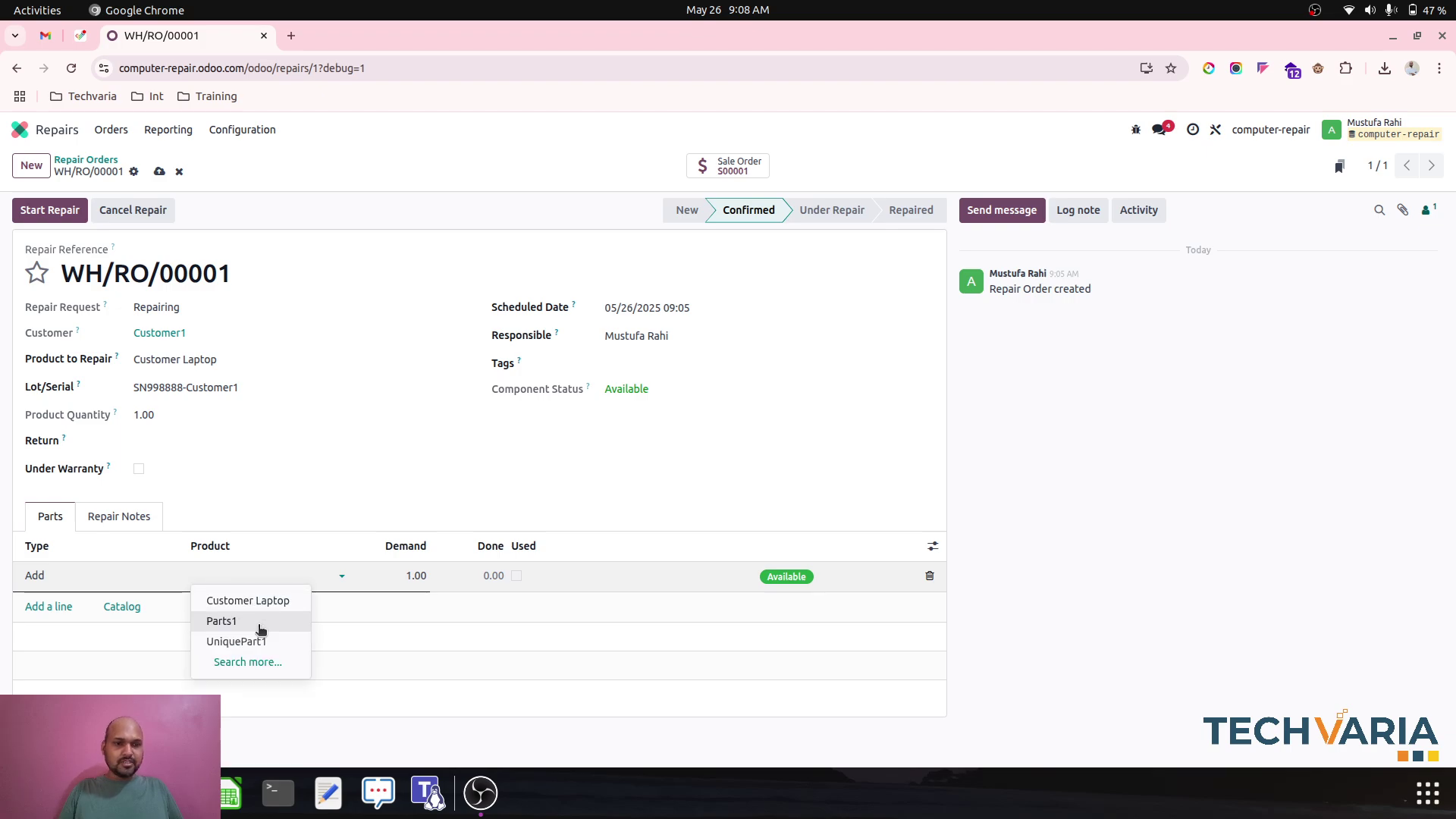
text(Parts1)
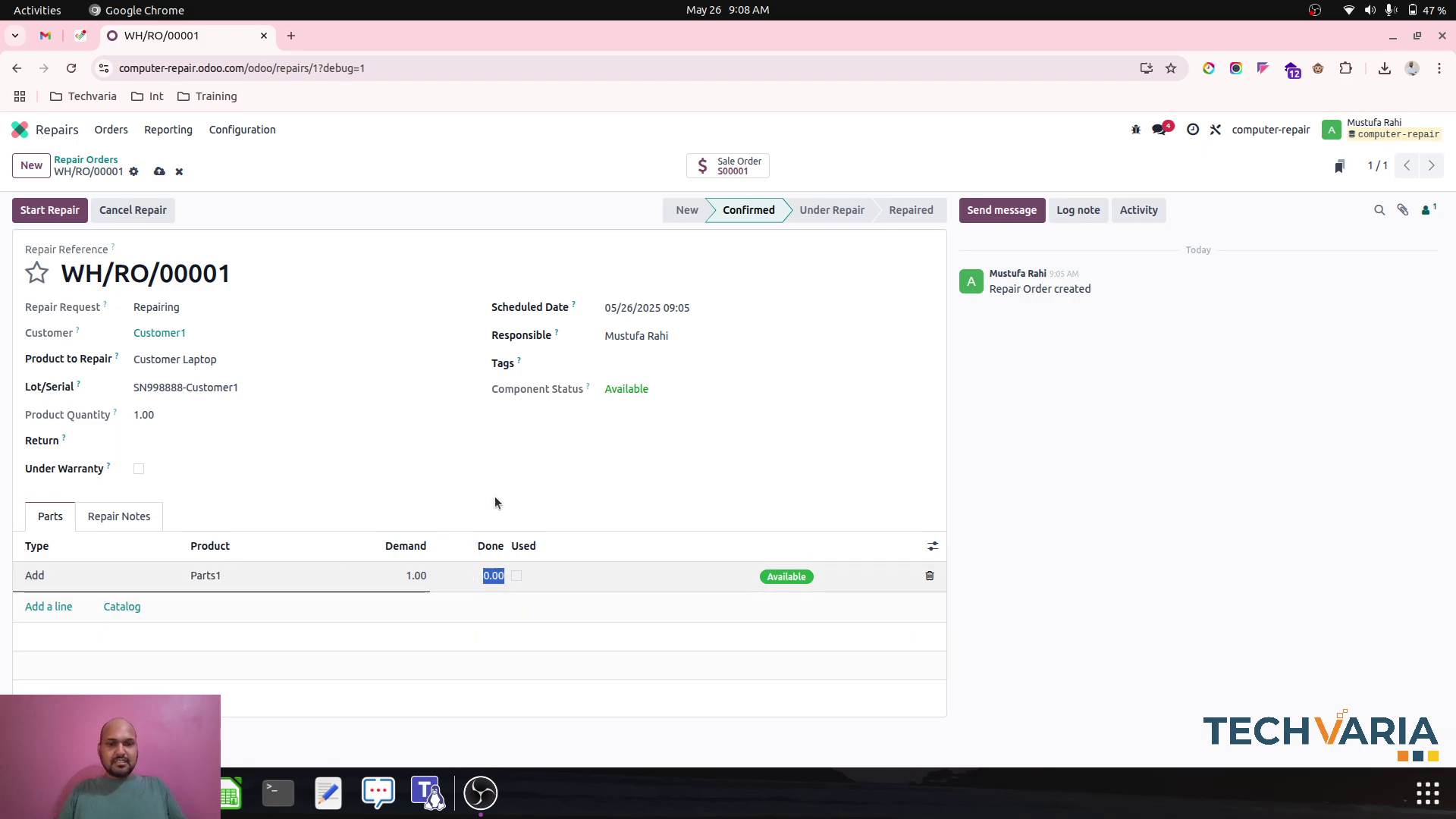
click(160, 171)
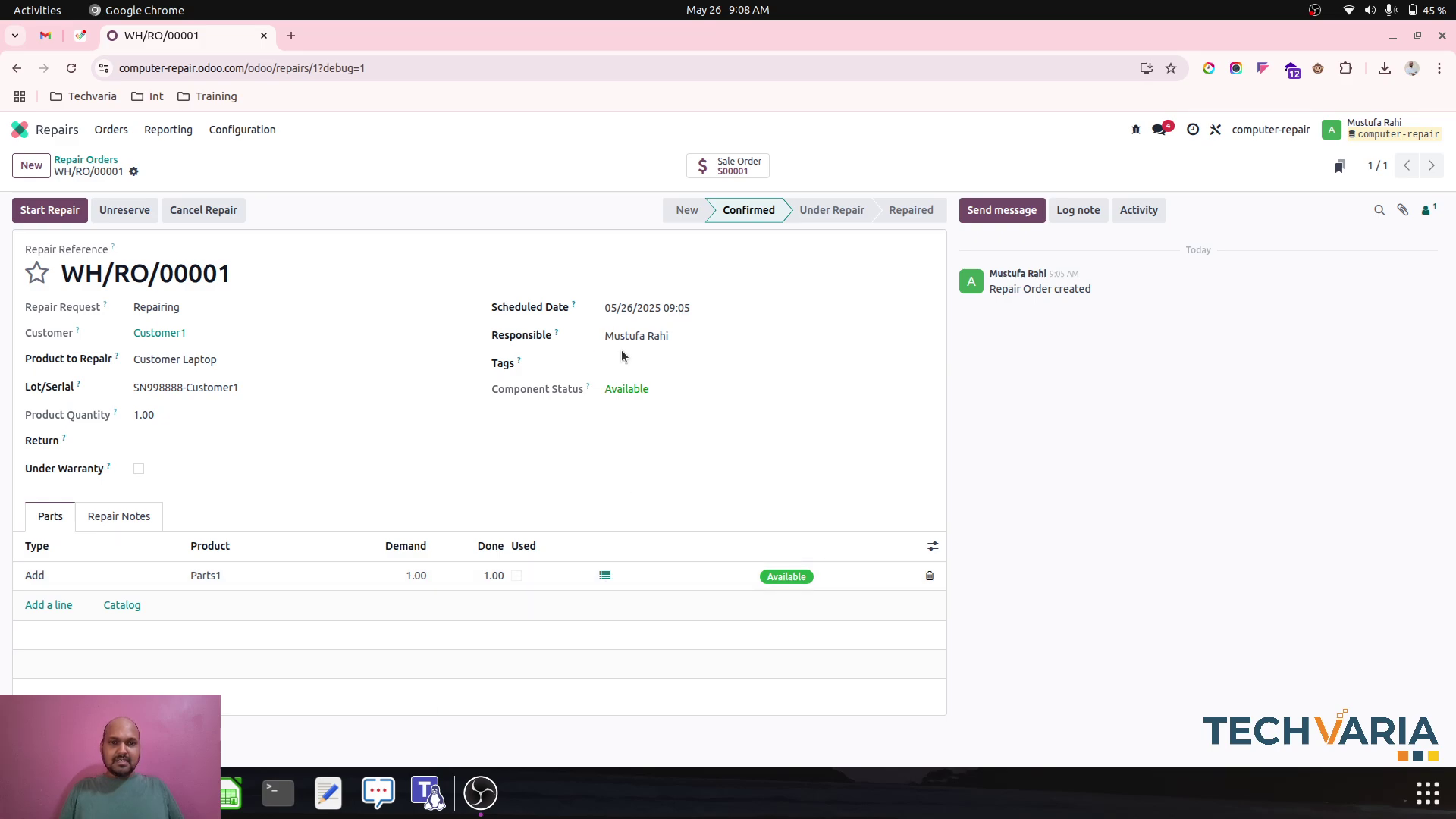
click(50, 213)
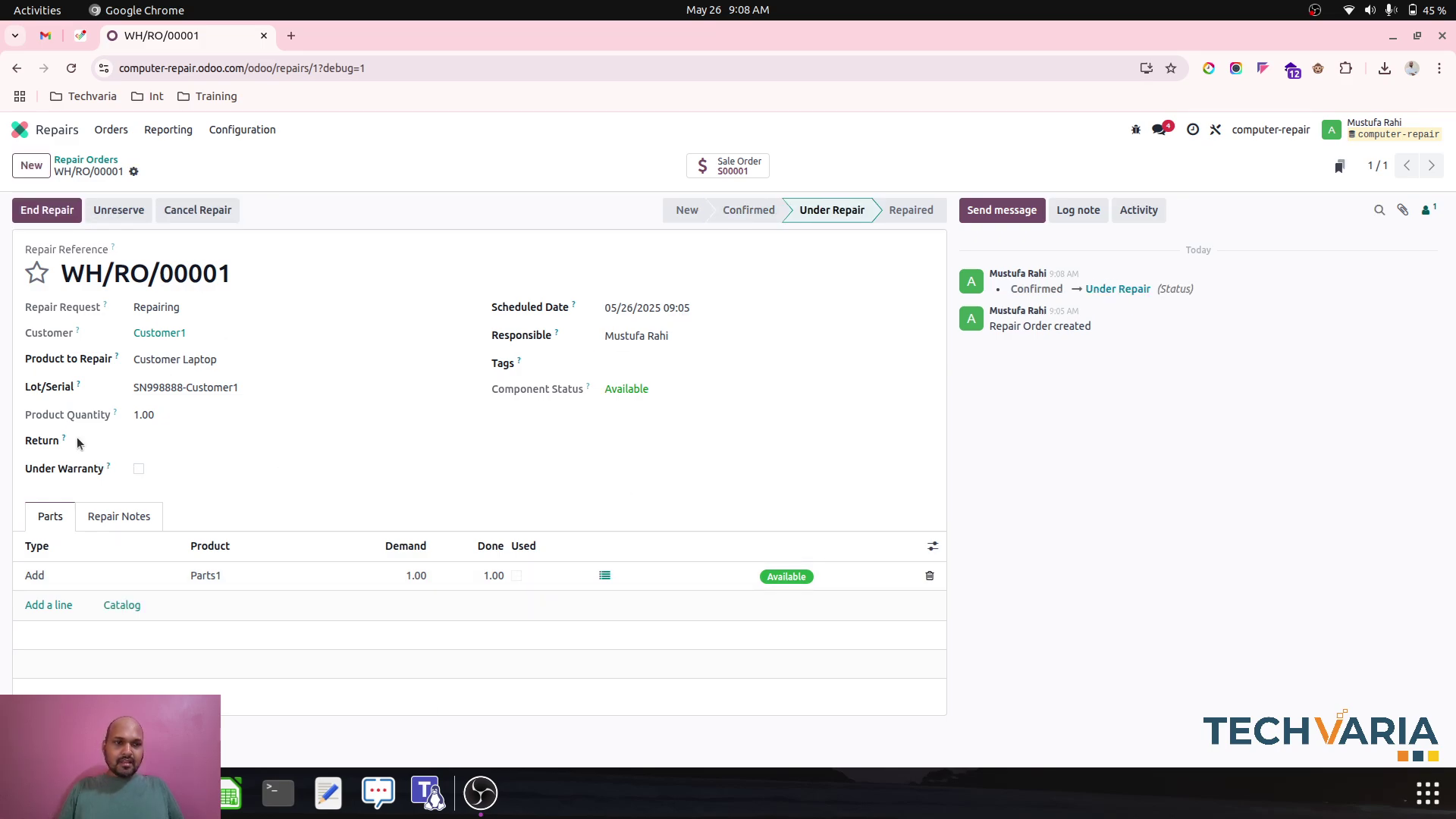
Step: Check the return transfers available for the repair order without selecting one, and end the repair
click(176, 439)
click(189, 509)
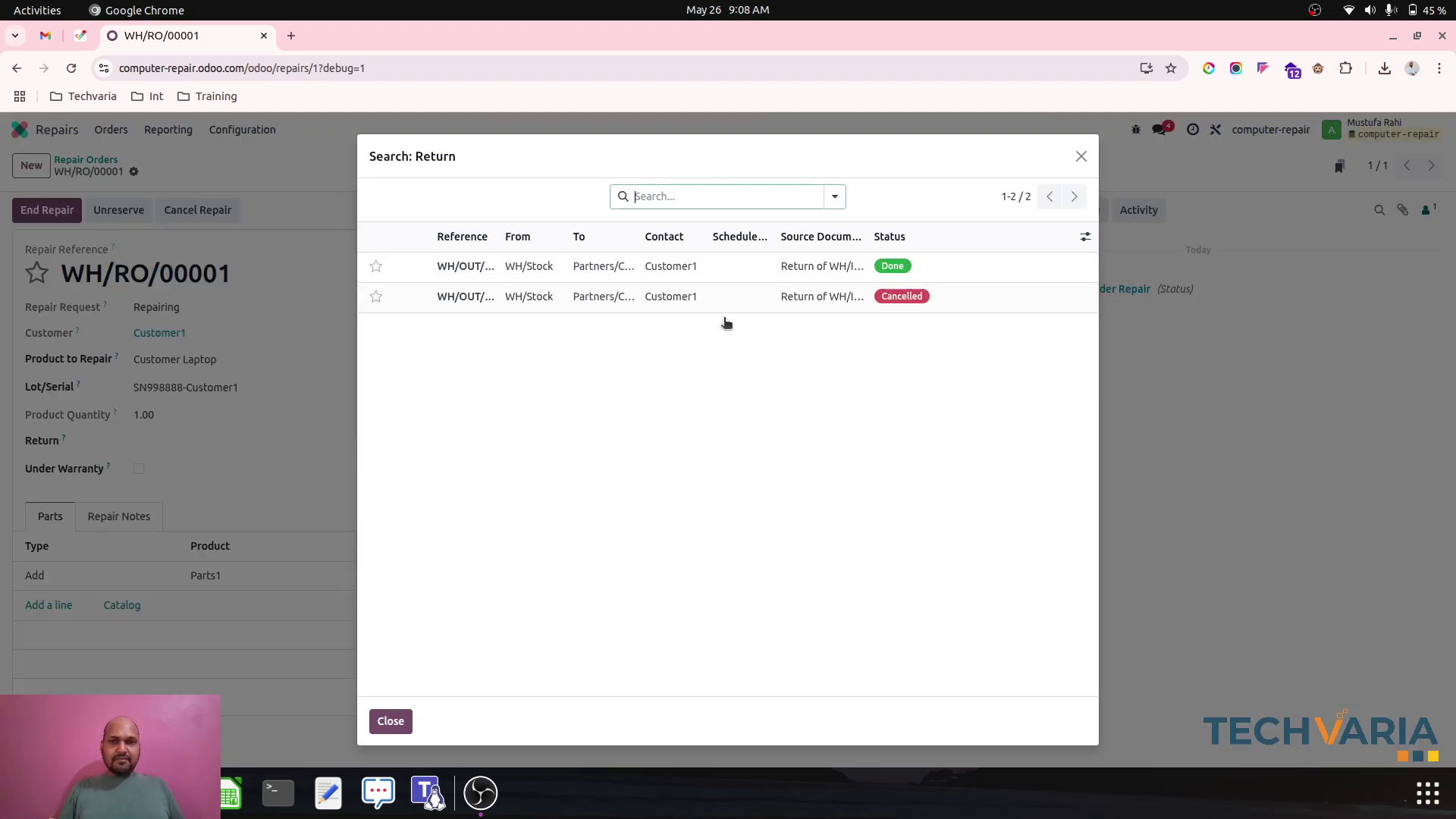
click(391, 721)
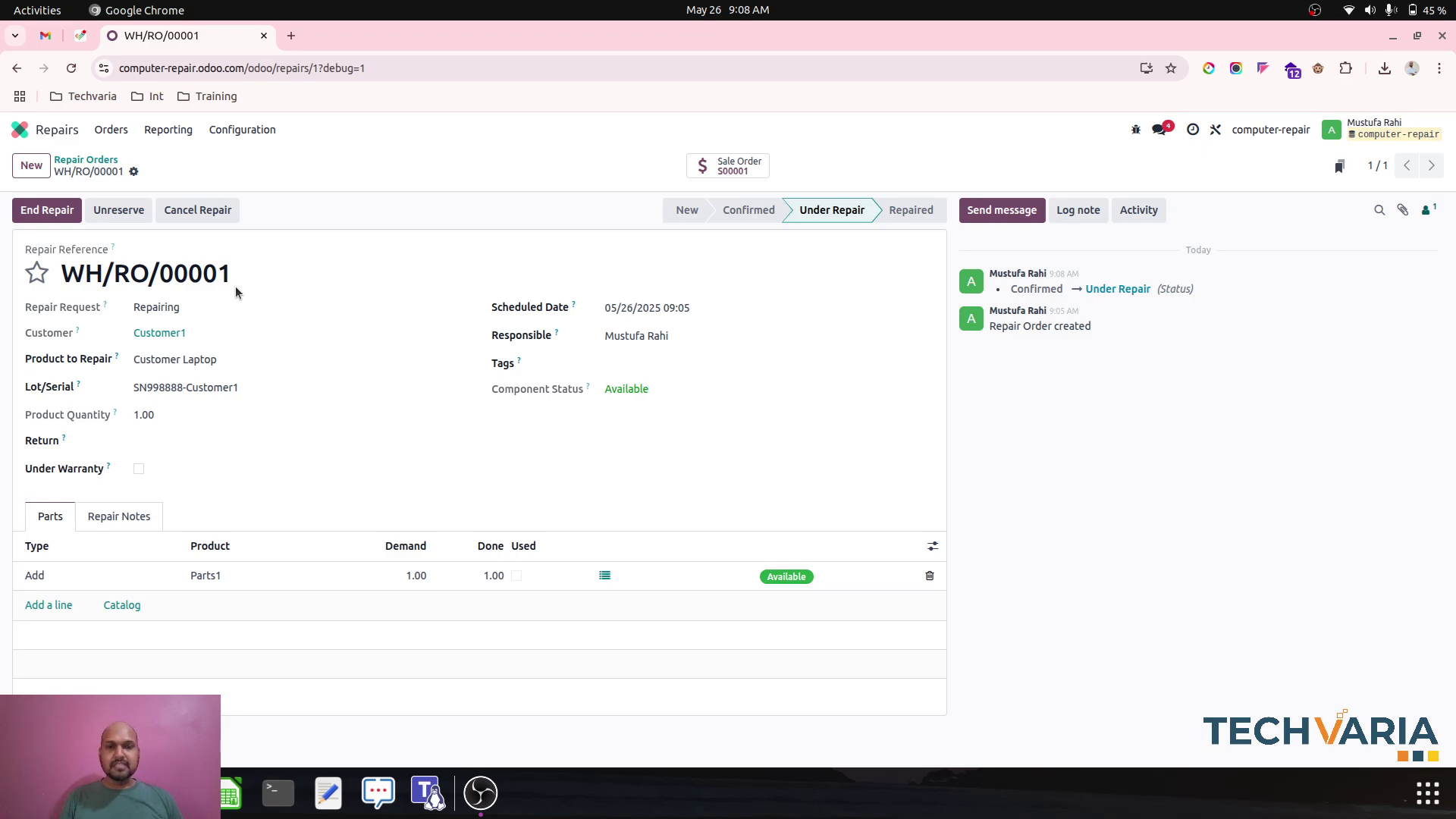
click(47, 210)
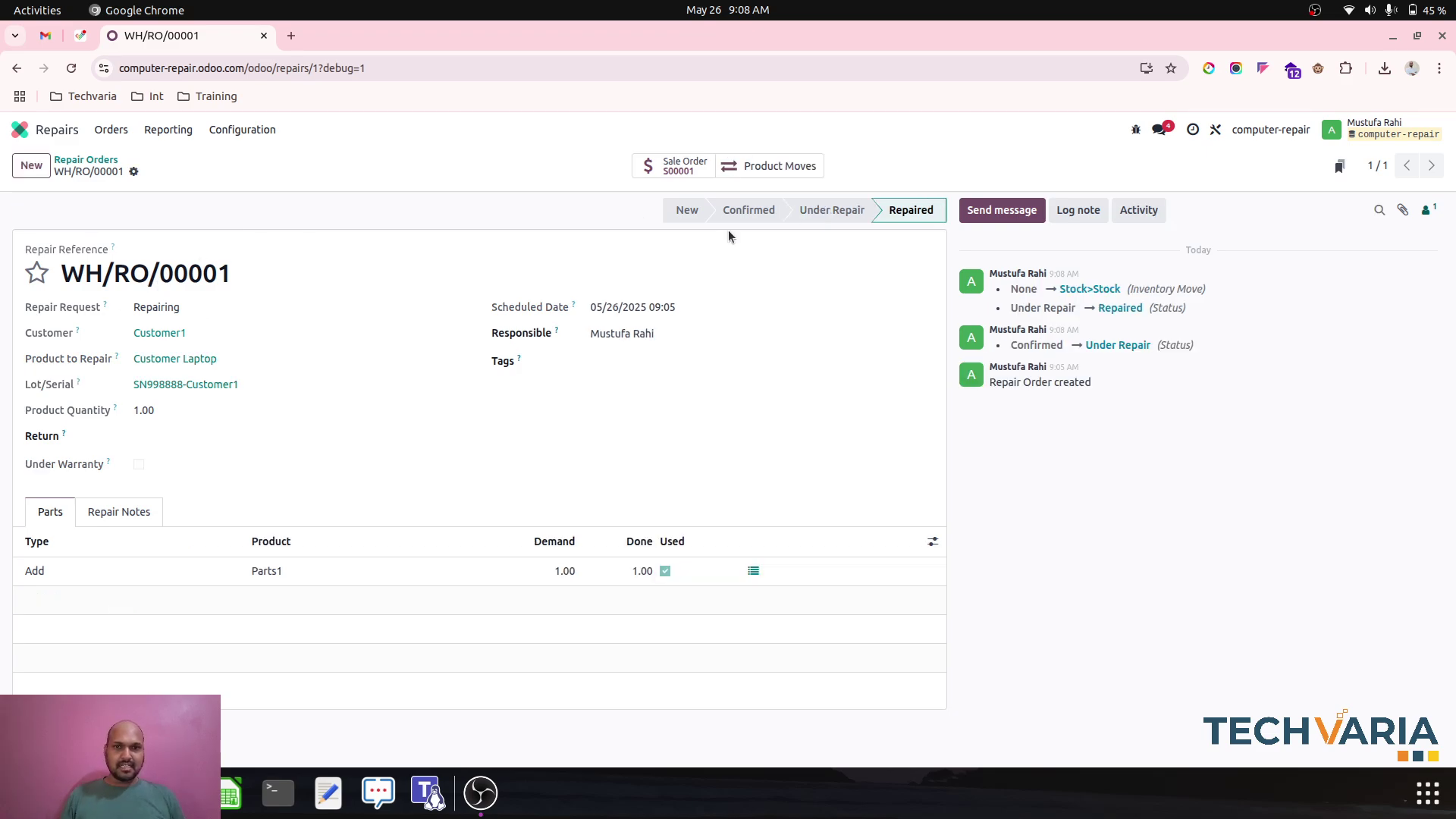
Step: Open the linked sales order S00001, add an order line for 1 Customer Laptop and save
click(677, 166)
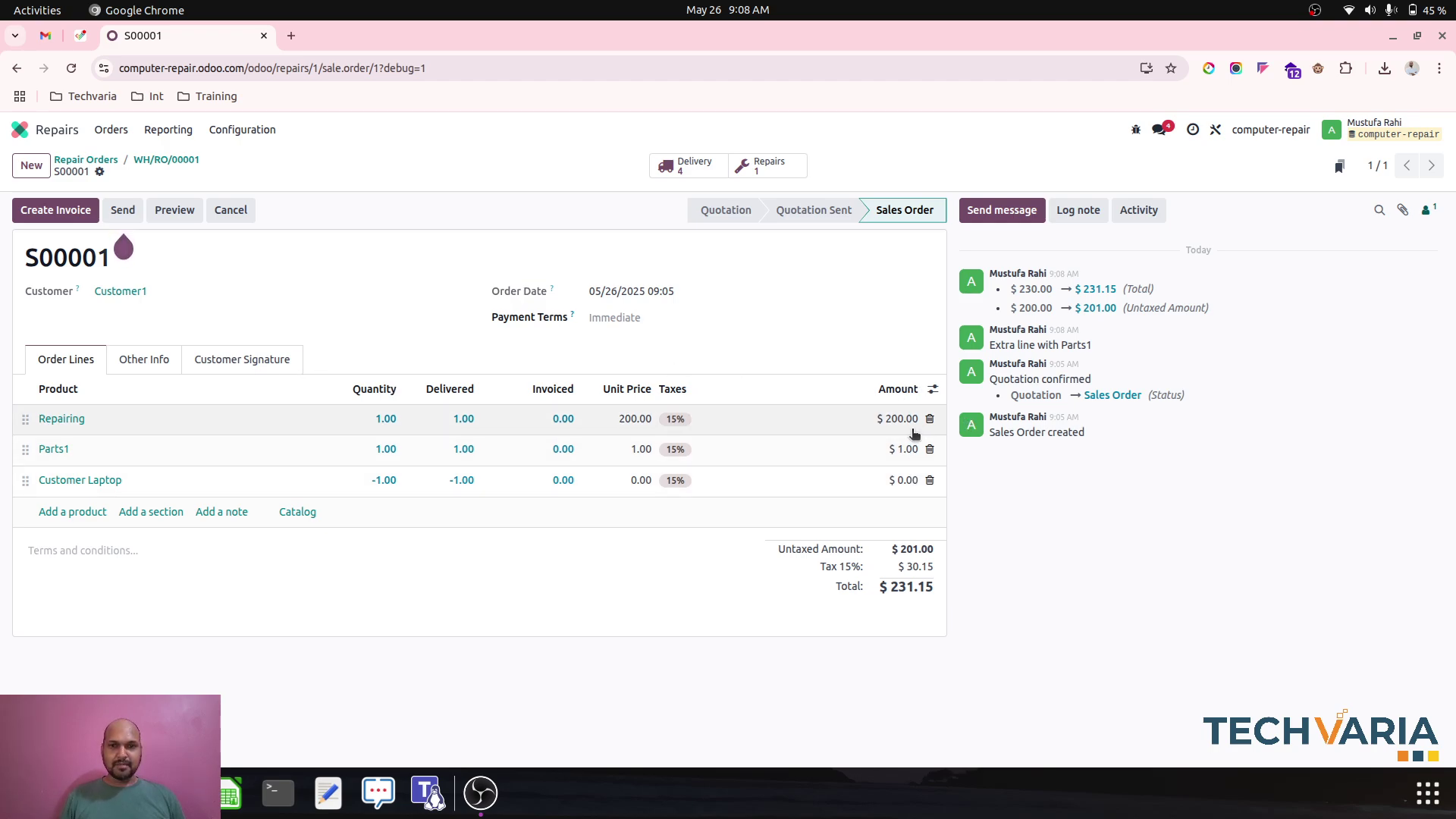
click(699, 164)
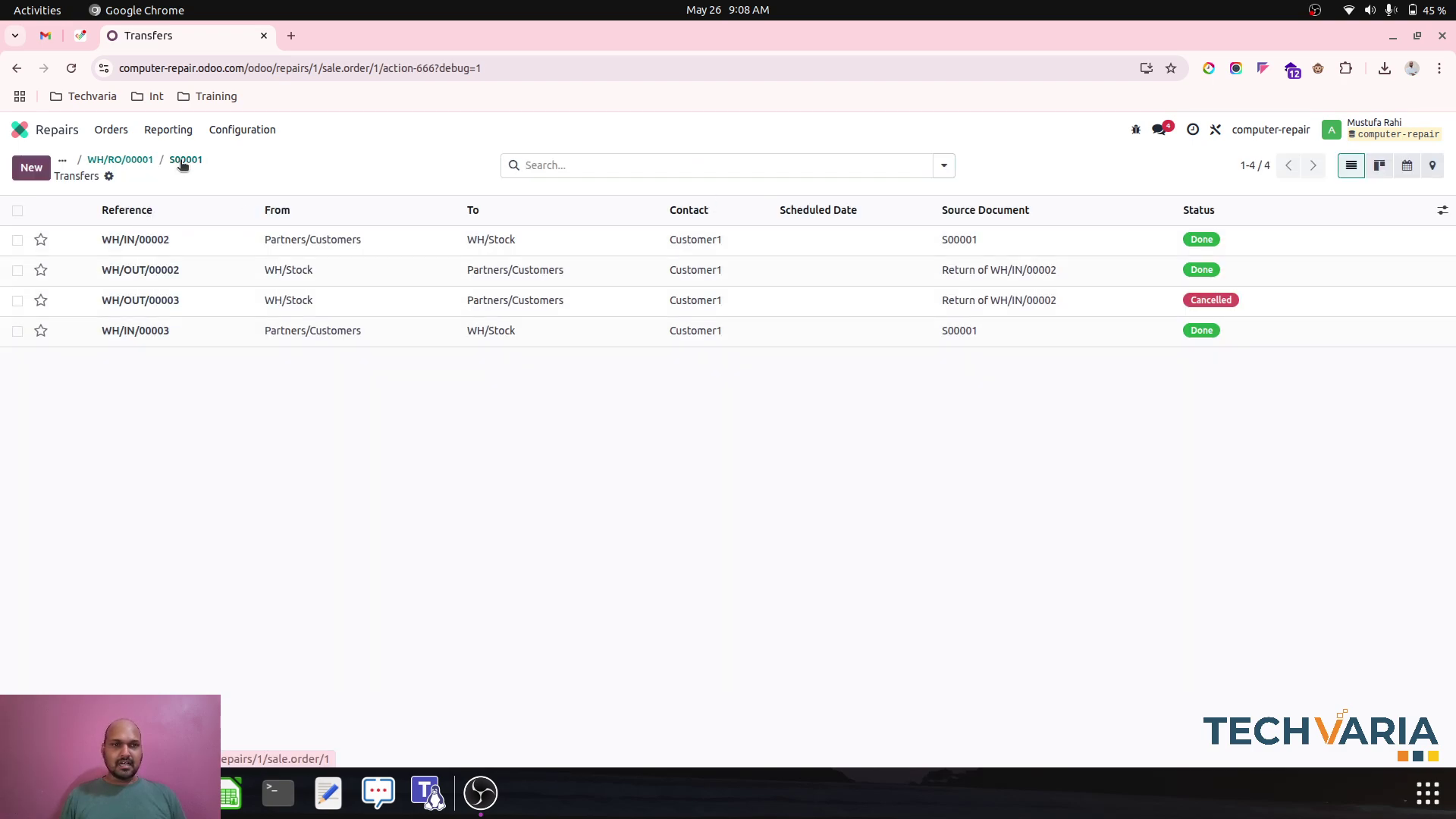
click(185, 159)
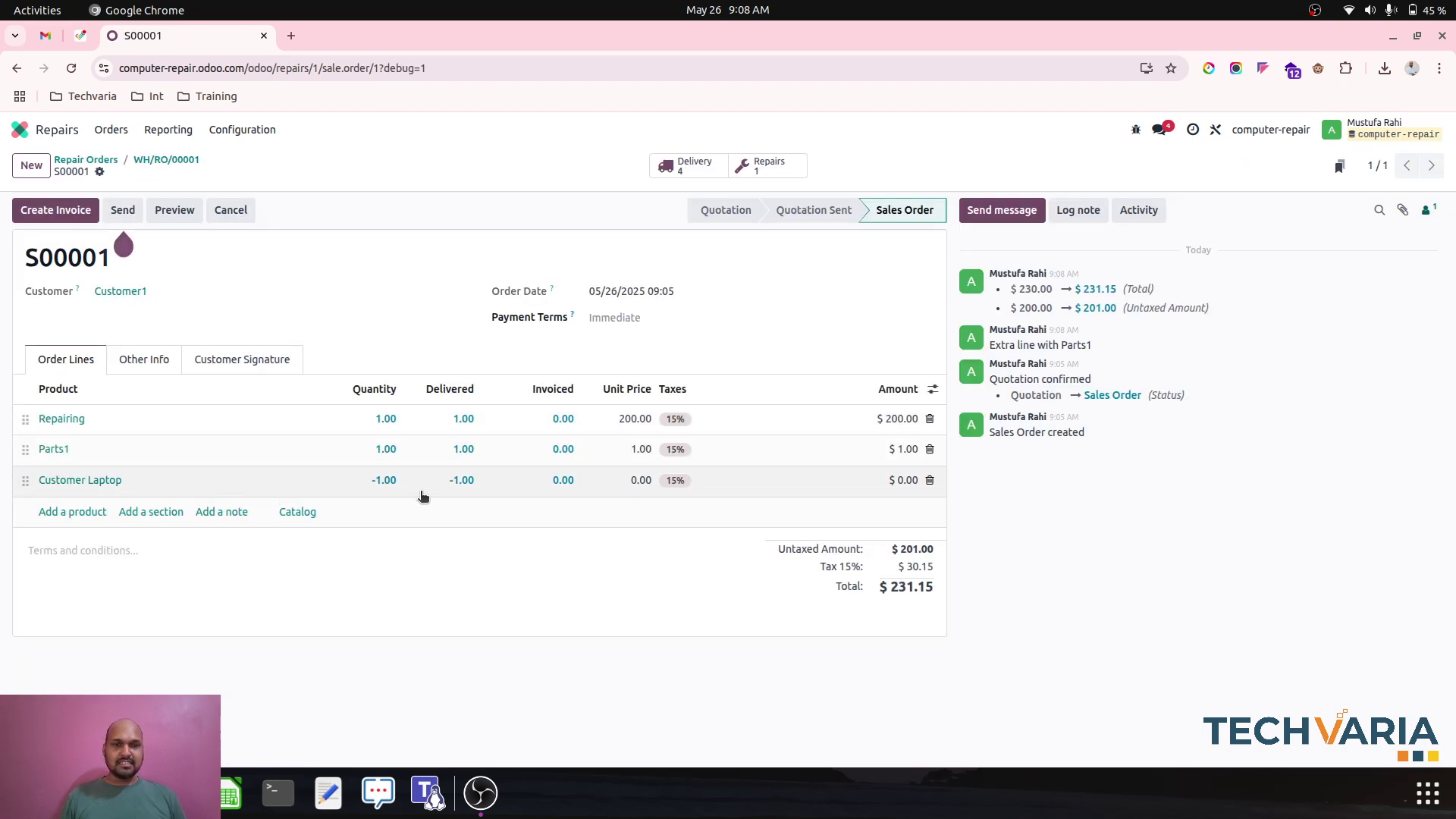
click(85, 513)
text(cus)
key(Tab)
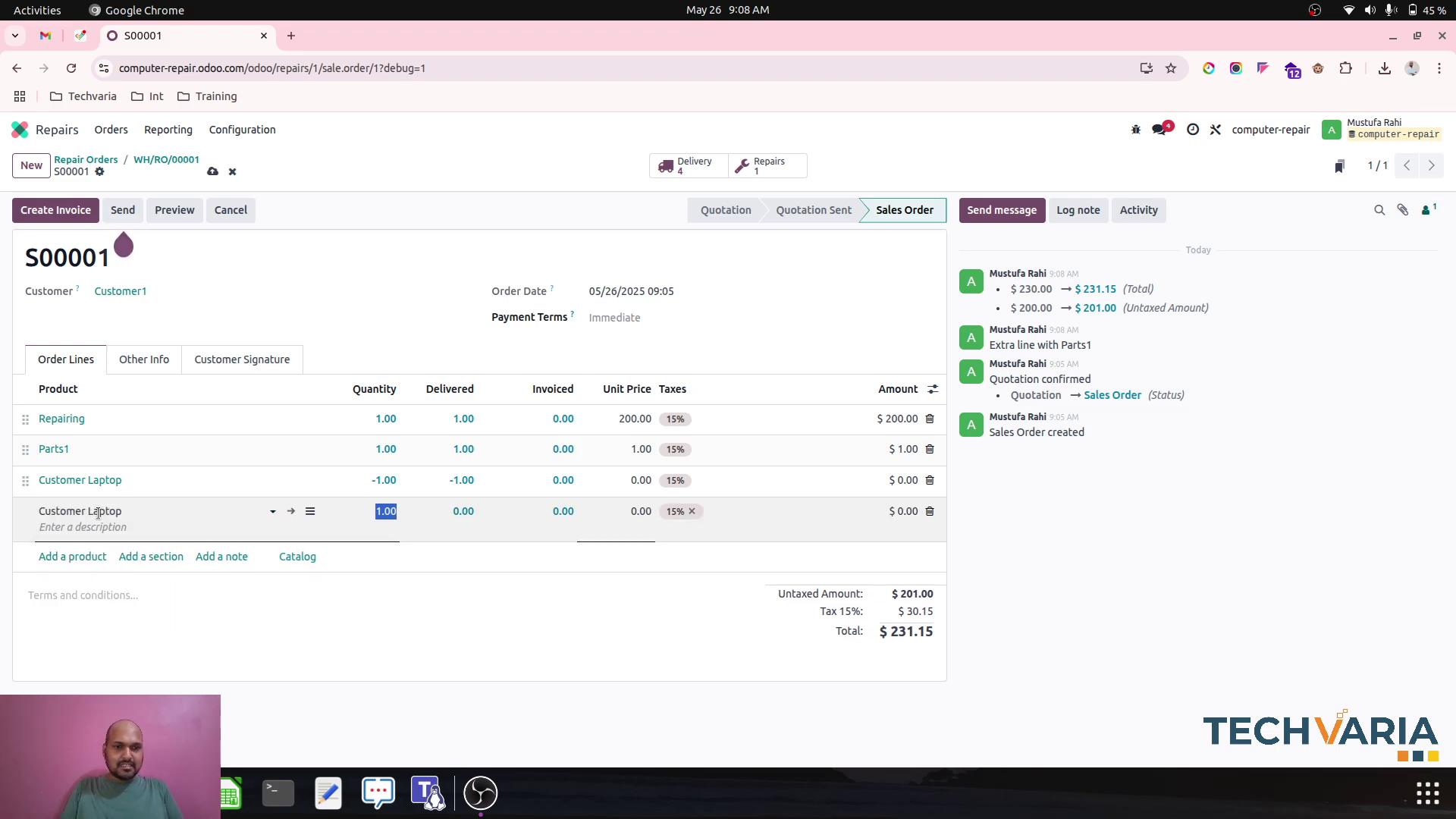
click(212, 171)
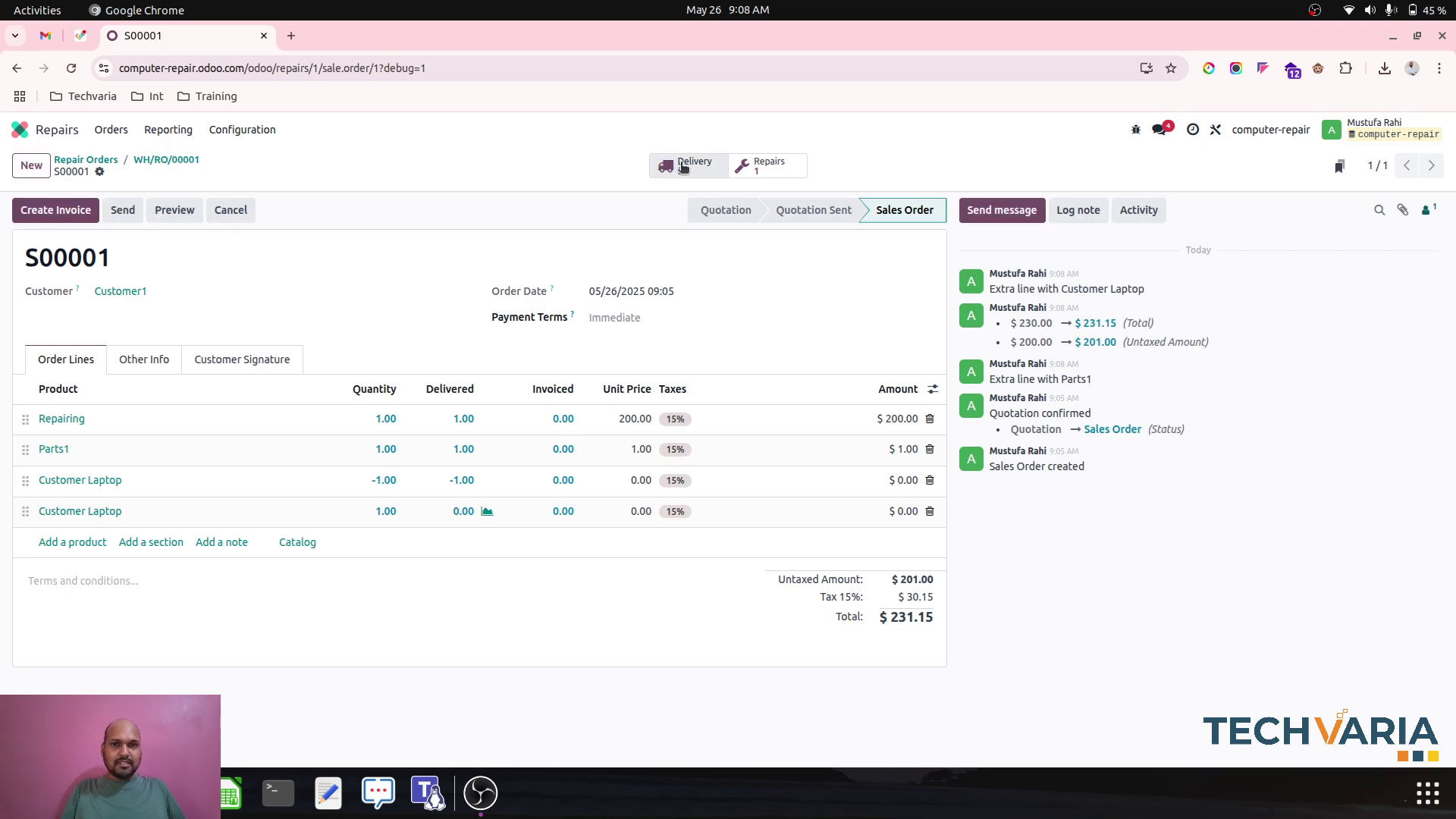
Step: Check the serial number picked for Customer Laptop in the ready delivery WH/OUT/00004 and validate the delivery
click(683, 167)
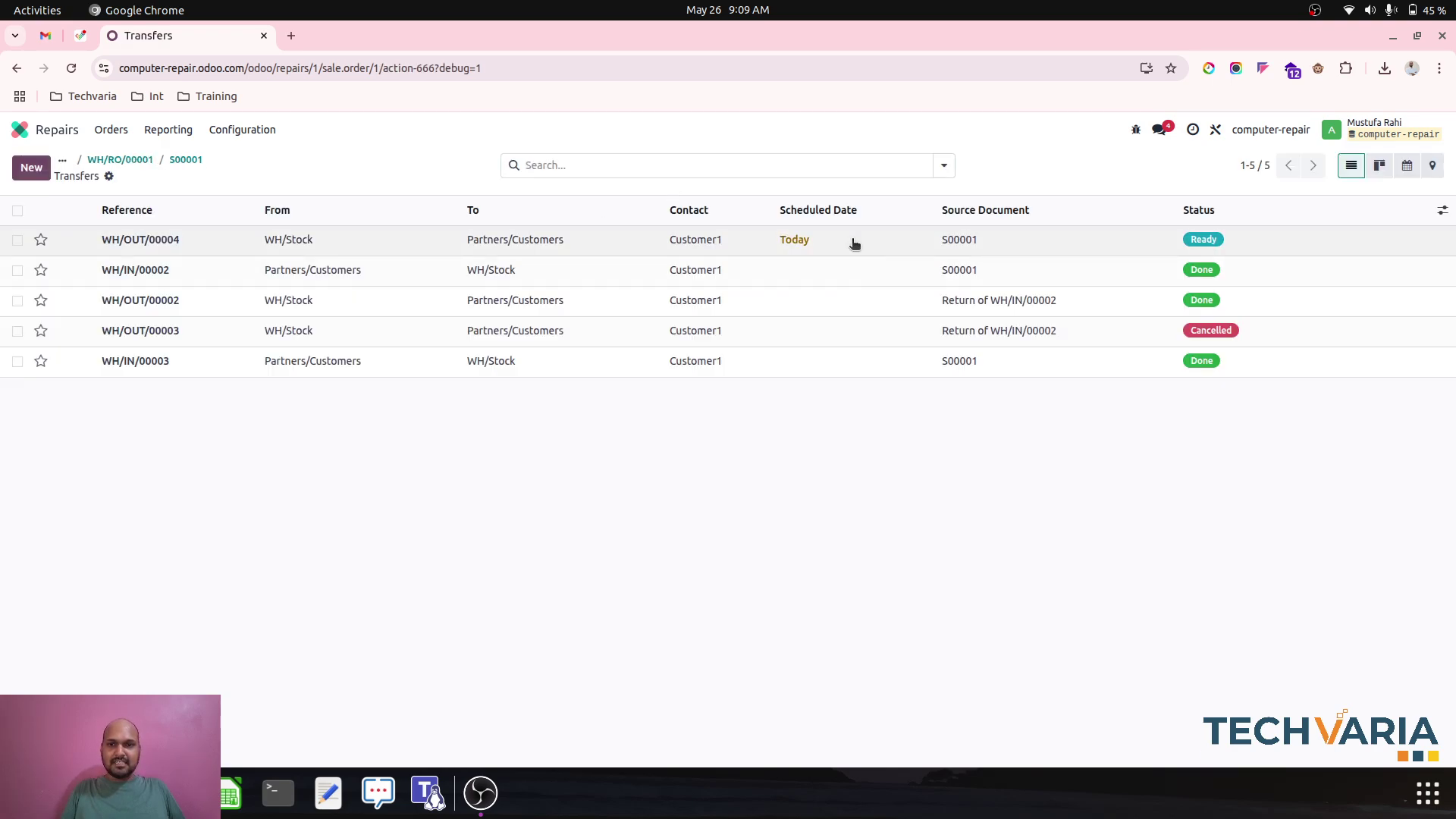
click(854, 243)
click(668, 482)
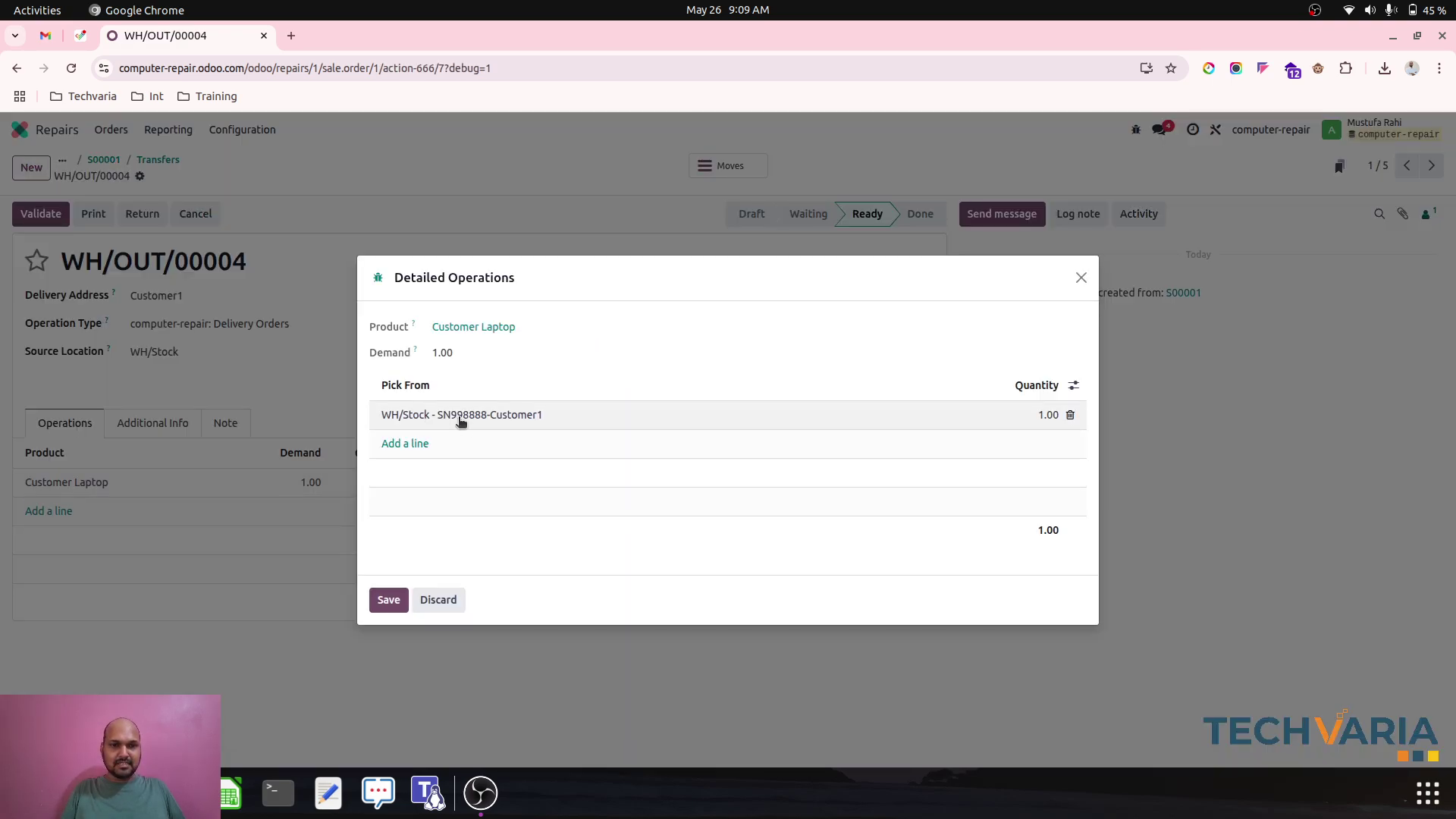
click(505, 421)
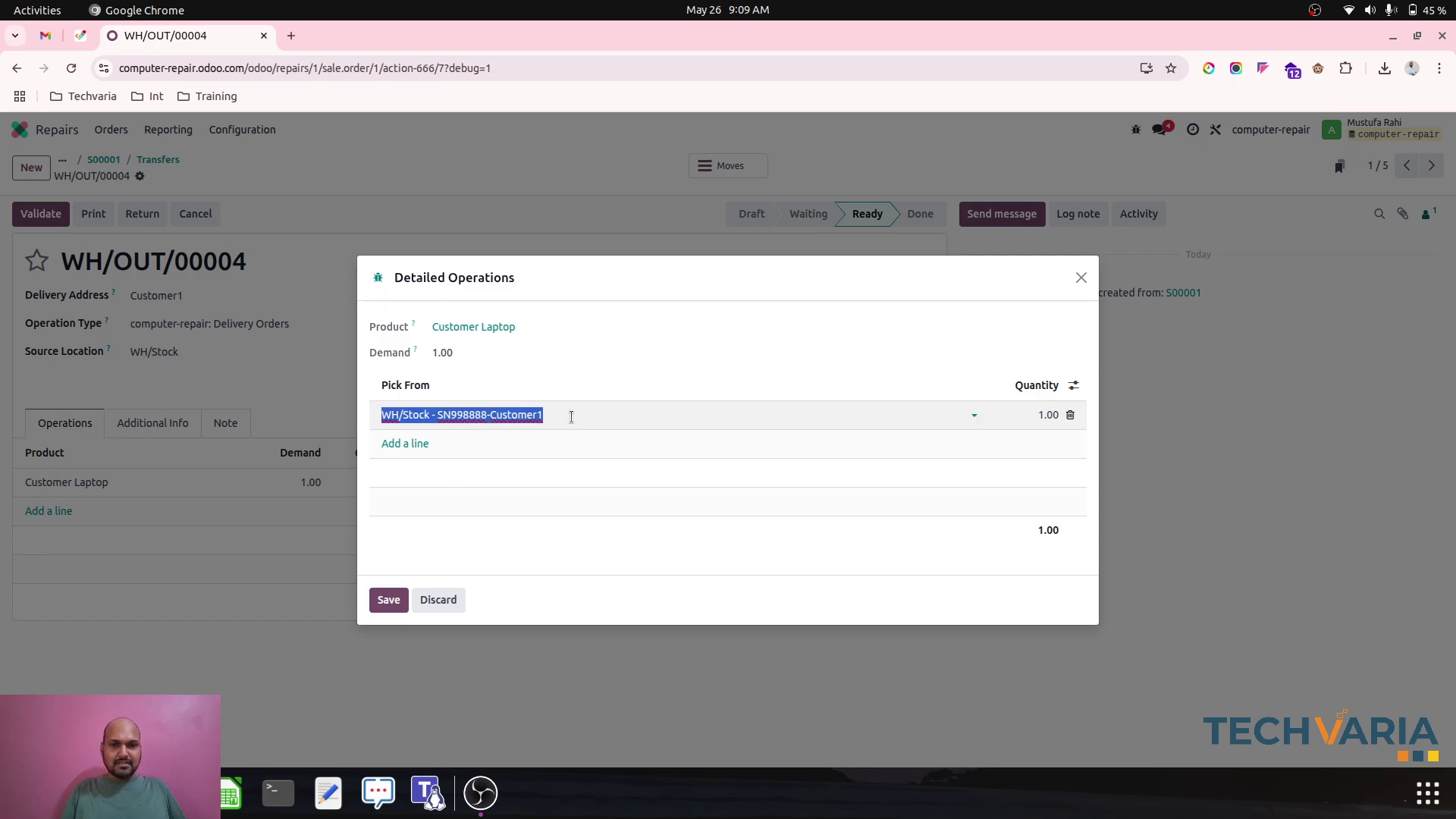
click(571, 416)
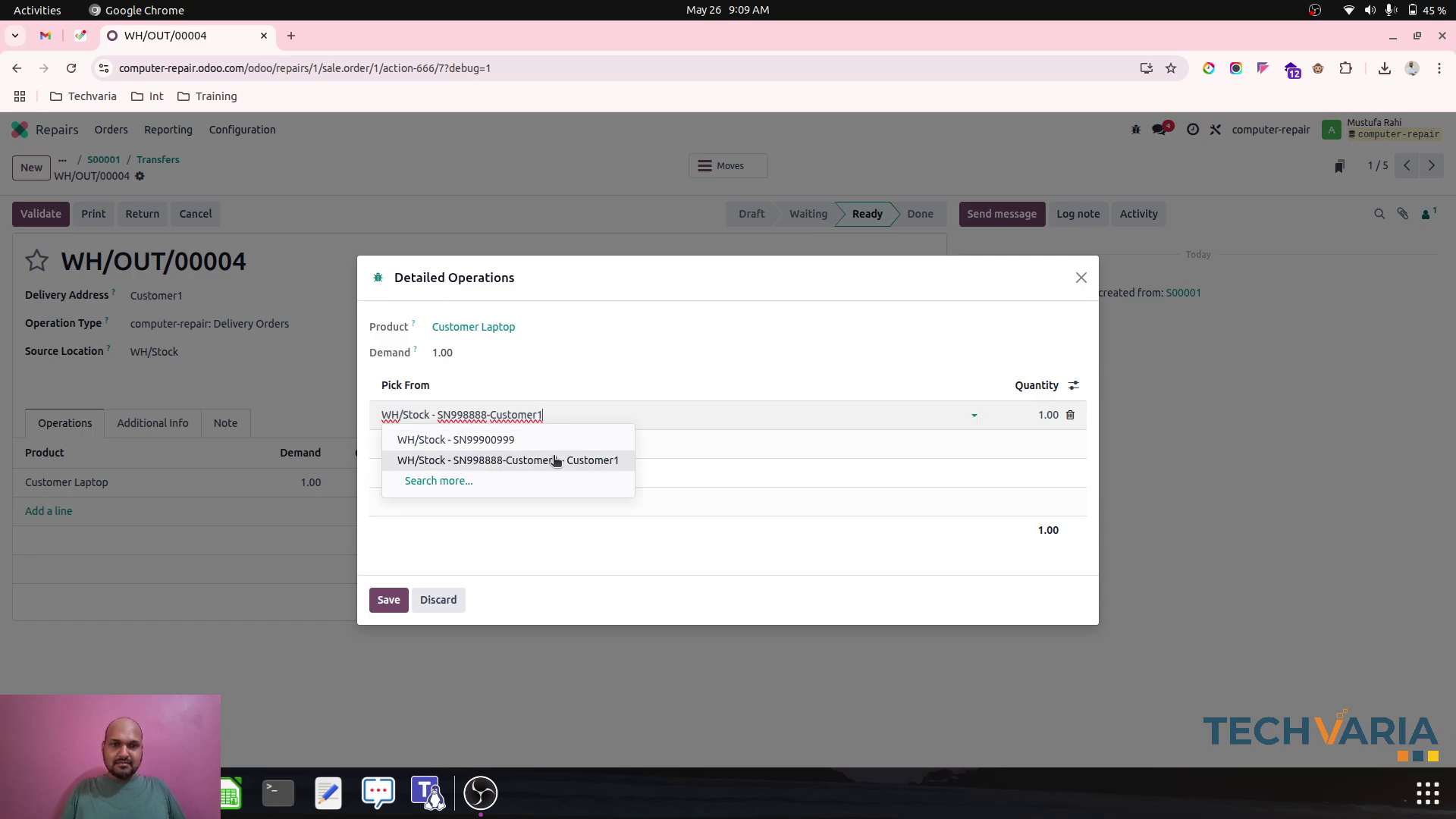
click(466, 490)
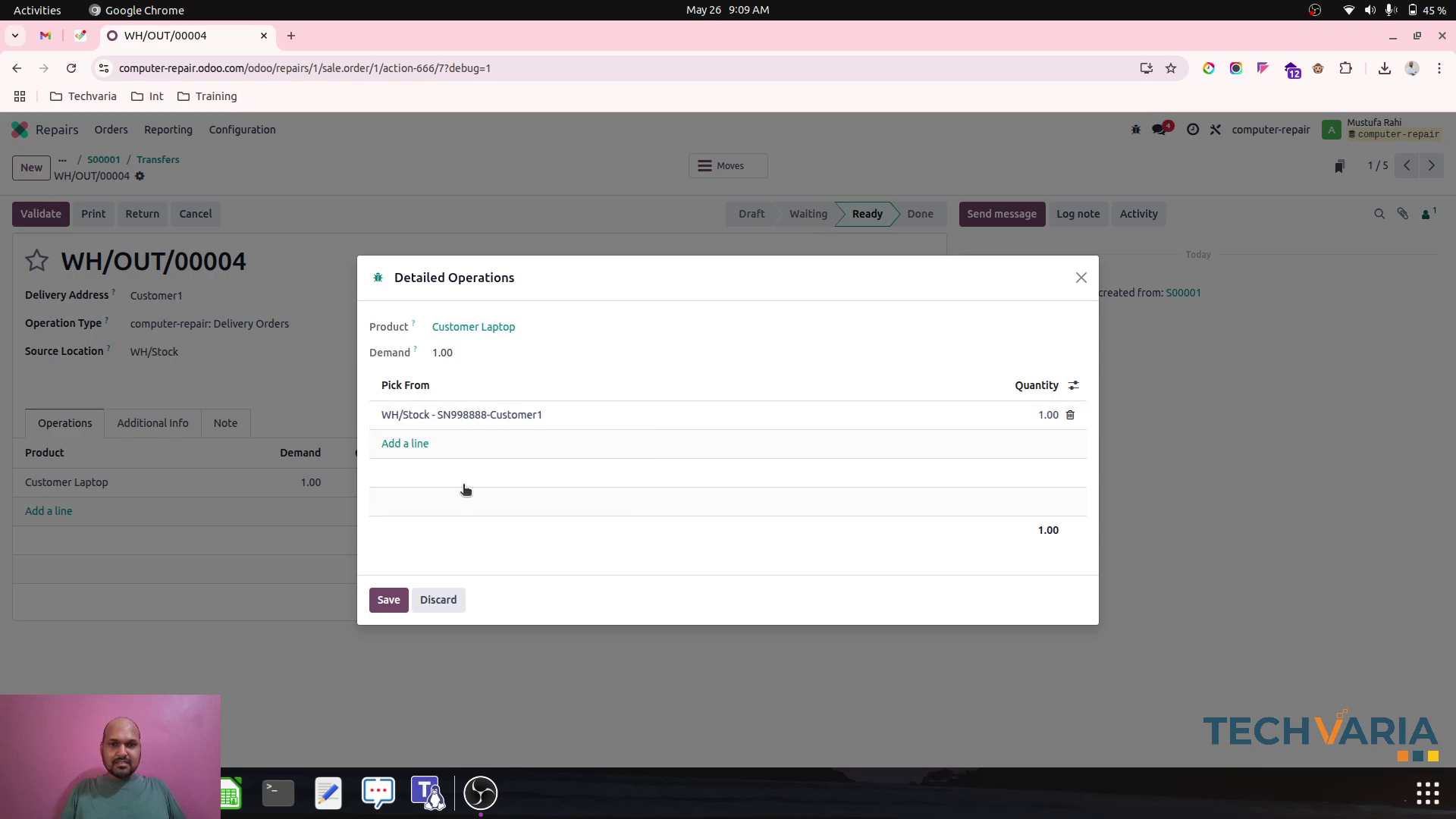
click(387, 599)
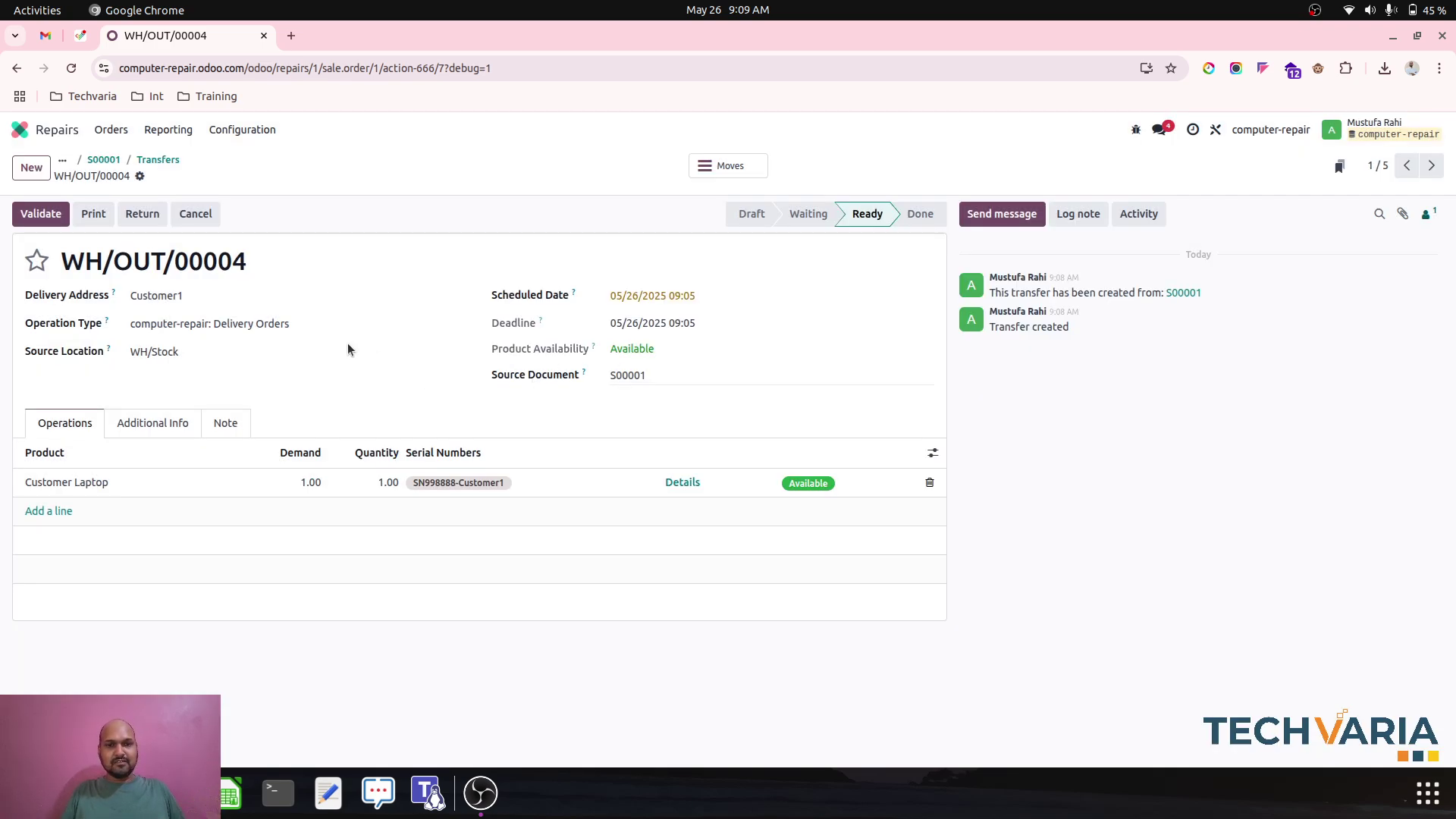
click(48, 216)
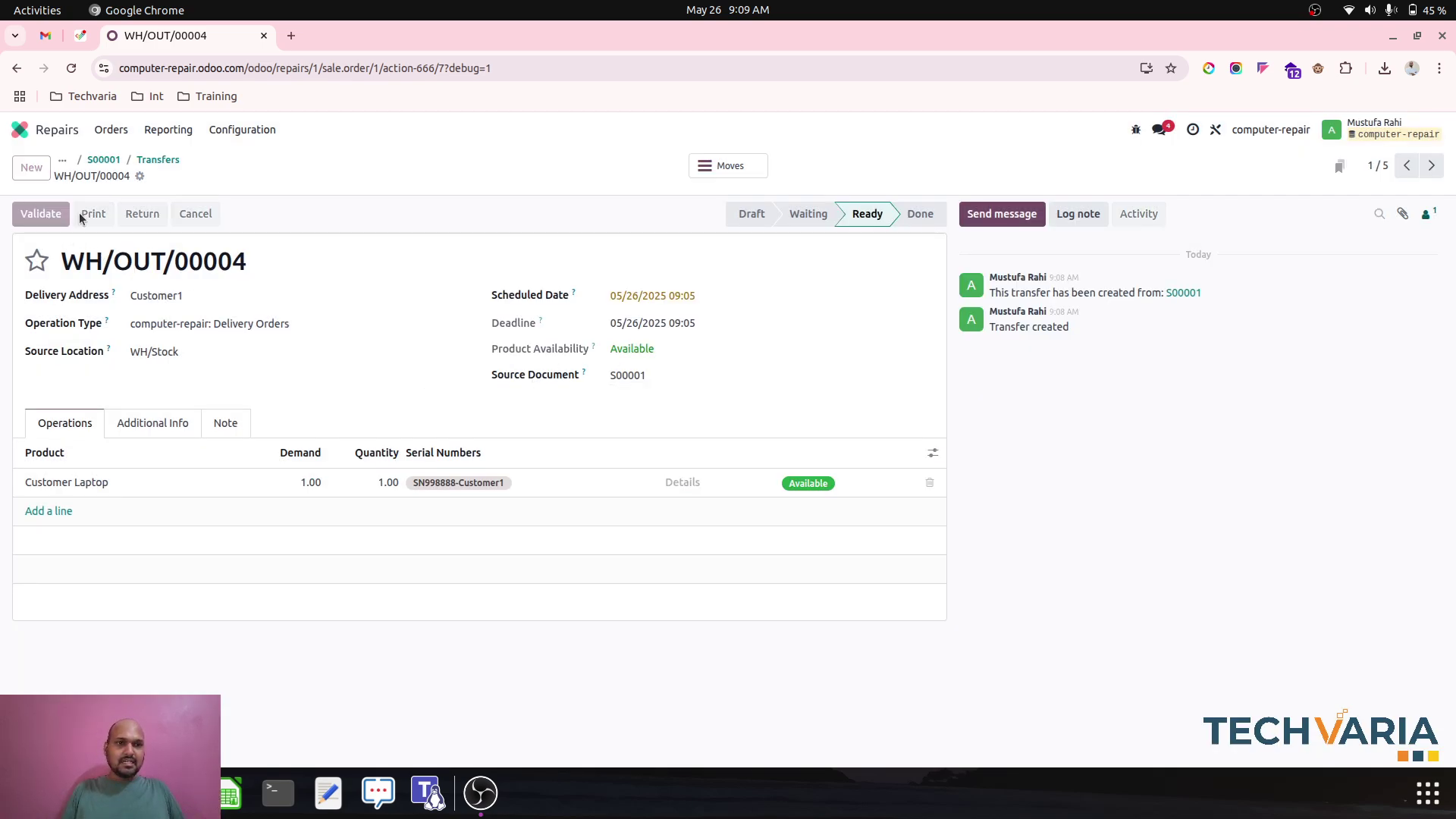
Step: Return to sales order S00001, create a draft regular invoice from it and confirm the invoice
click(171, 159)
click(182, 159)
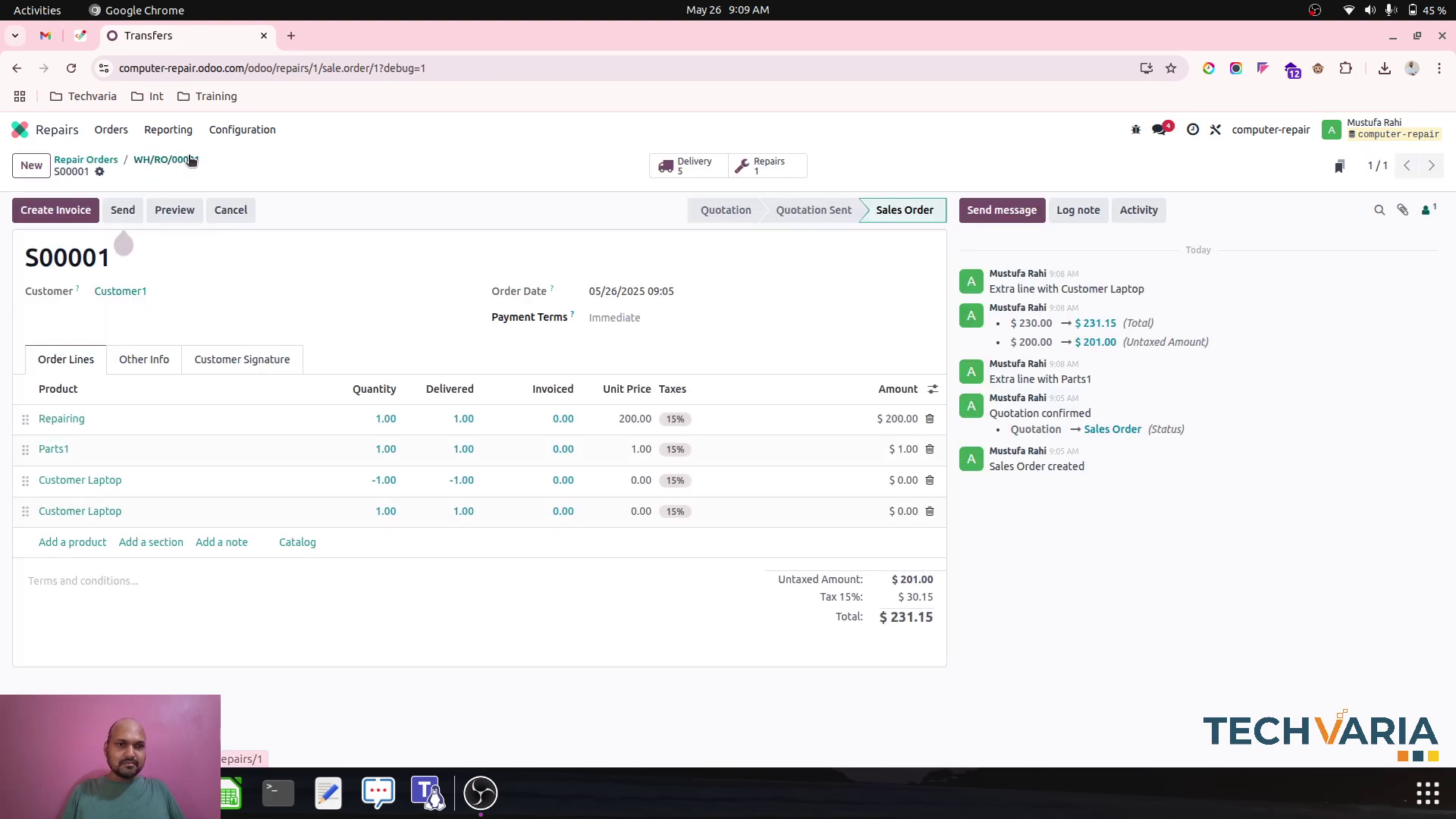
click(55, 210)
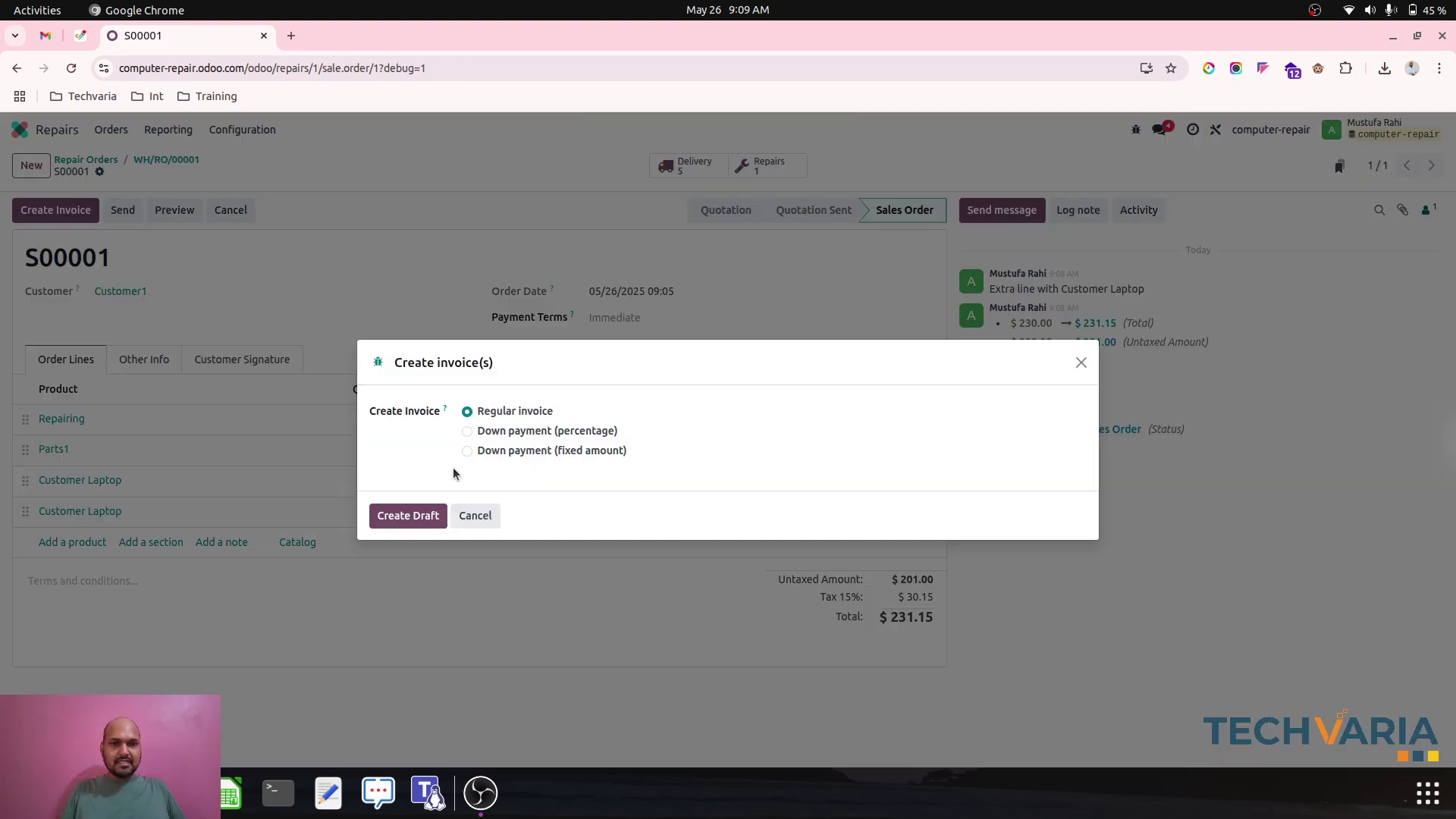
click(408, 516)
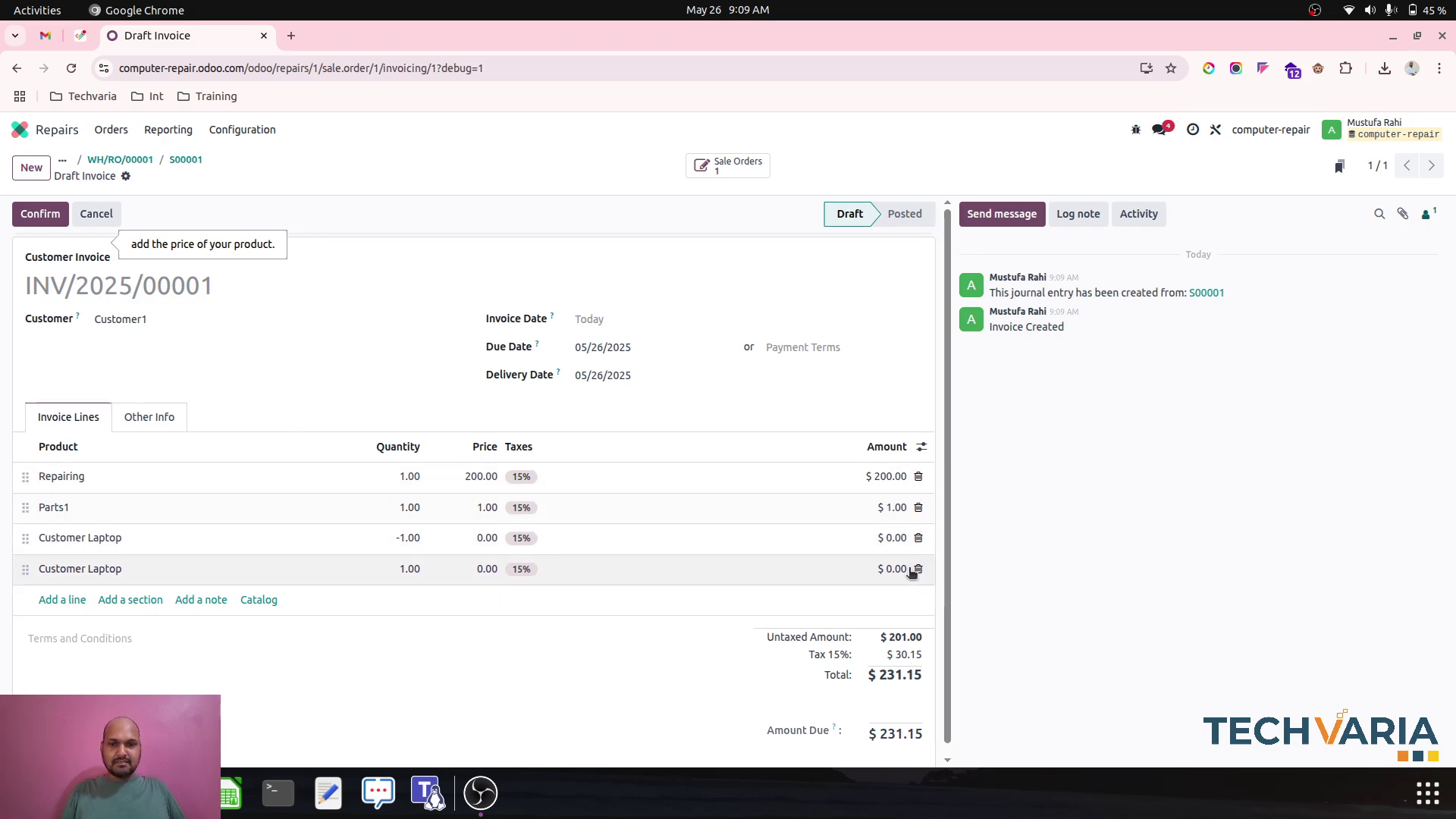
click(28, 216)
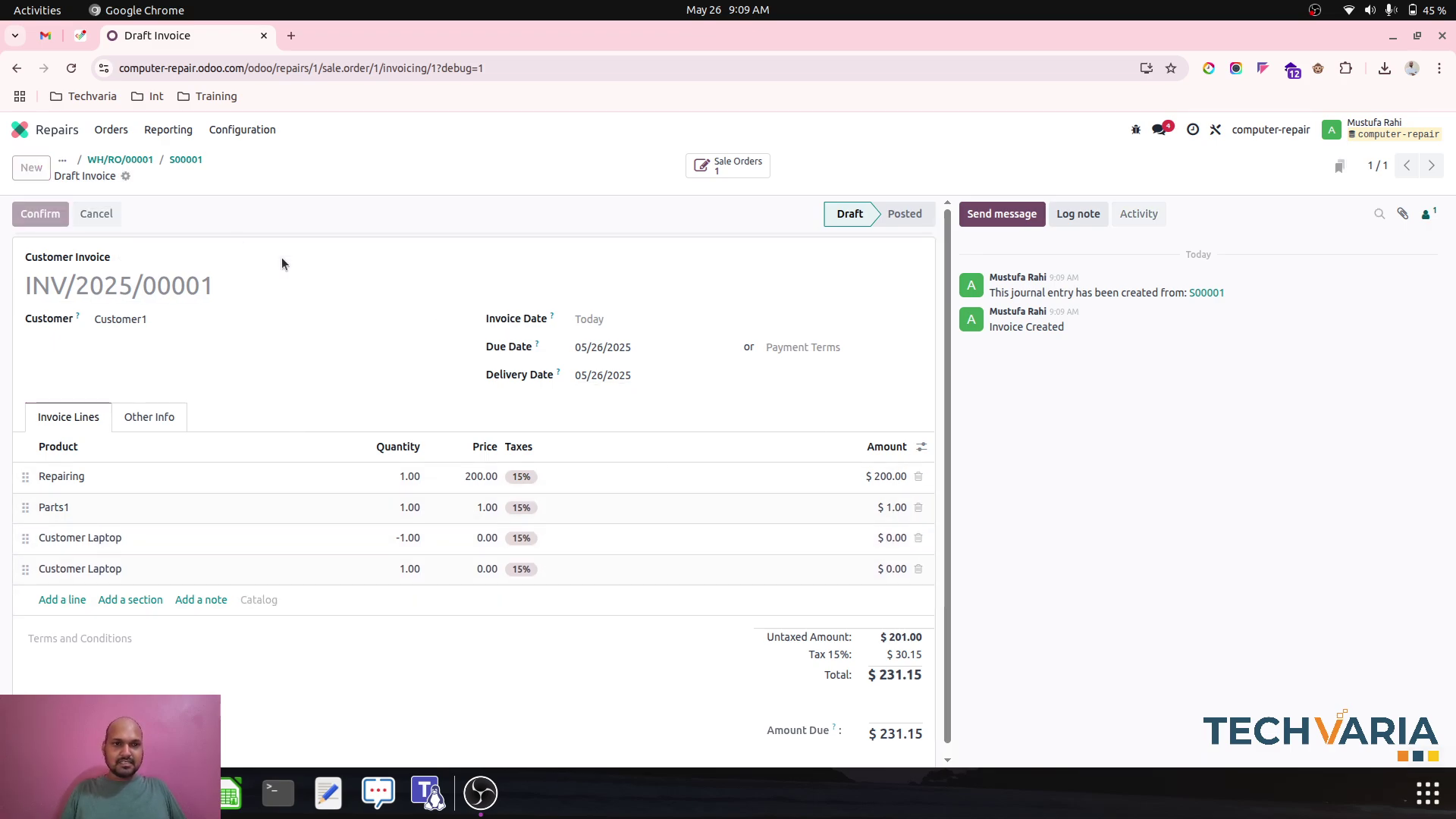
Step: Print the confirmed invoice and save INV_2025_00001.pdf to the Desktop
click(142, 176)
mouse_move(222, 200)
click(351, 202)
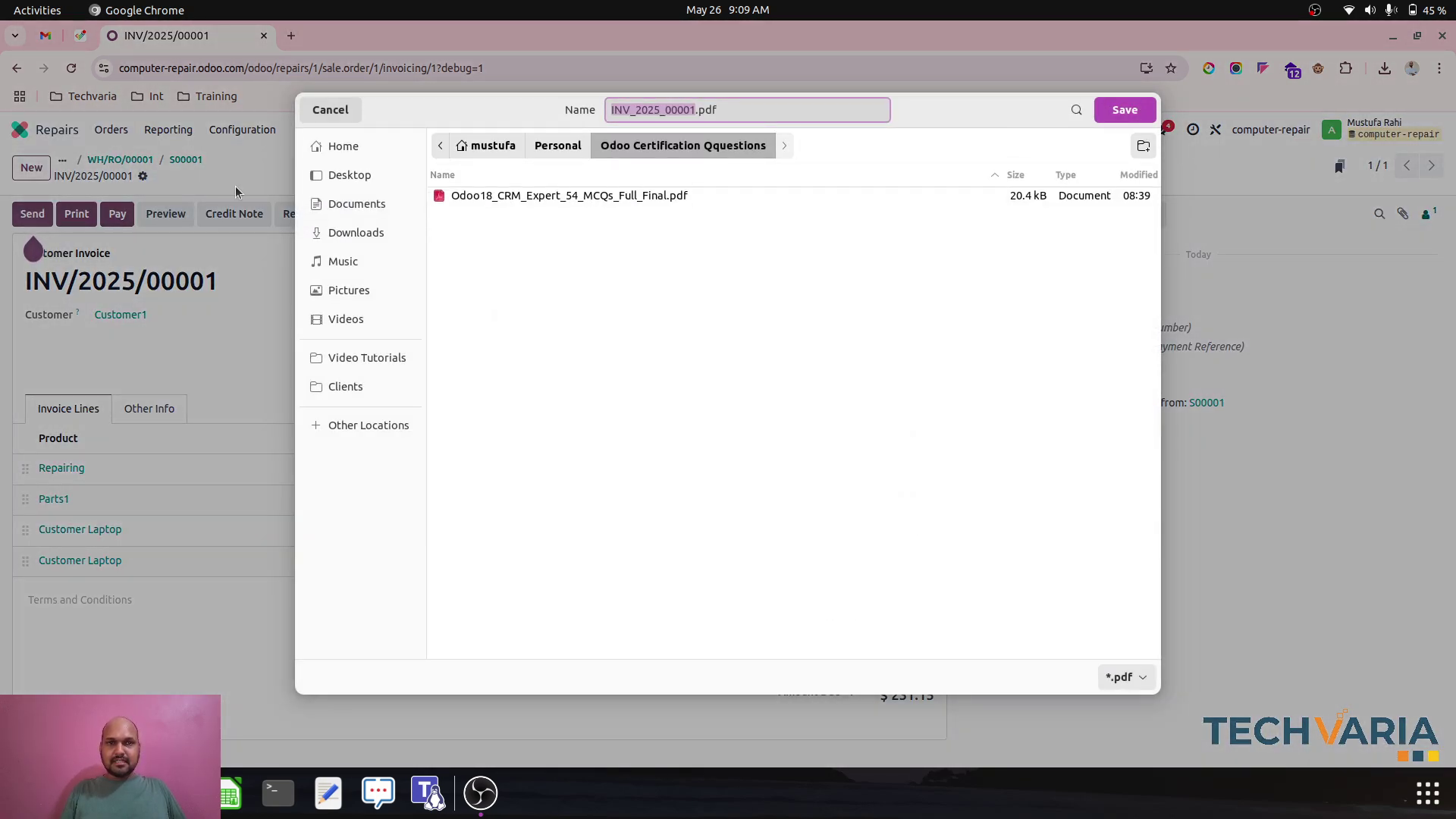
click(337, 176)
click(1125, 110)
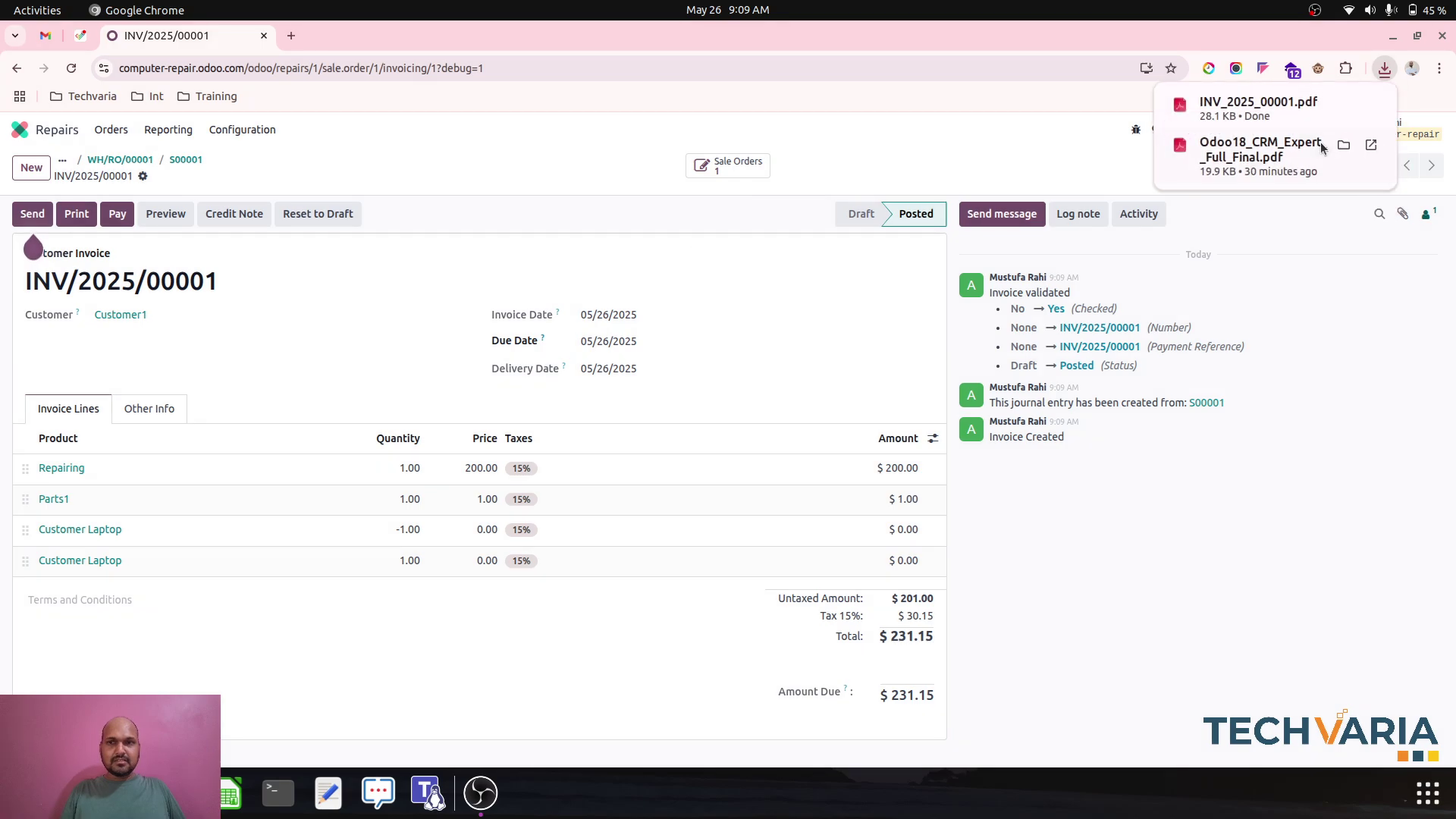
Step: Review the line items and amounts in the downloaded invoice PDF, and close it
click(1289, 110)
scroll(717, 511, down, 3)
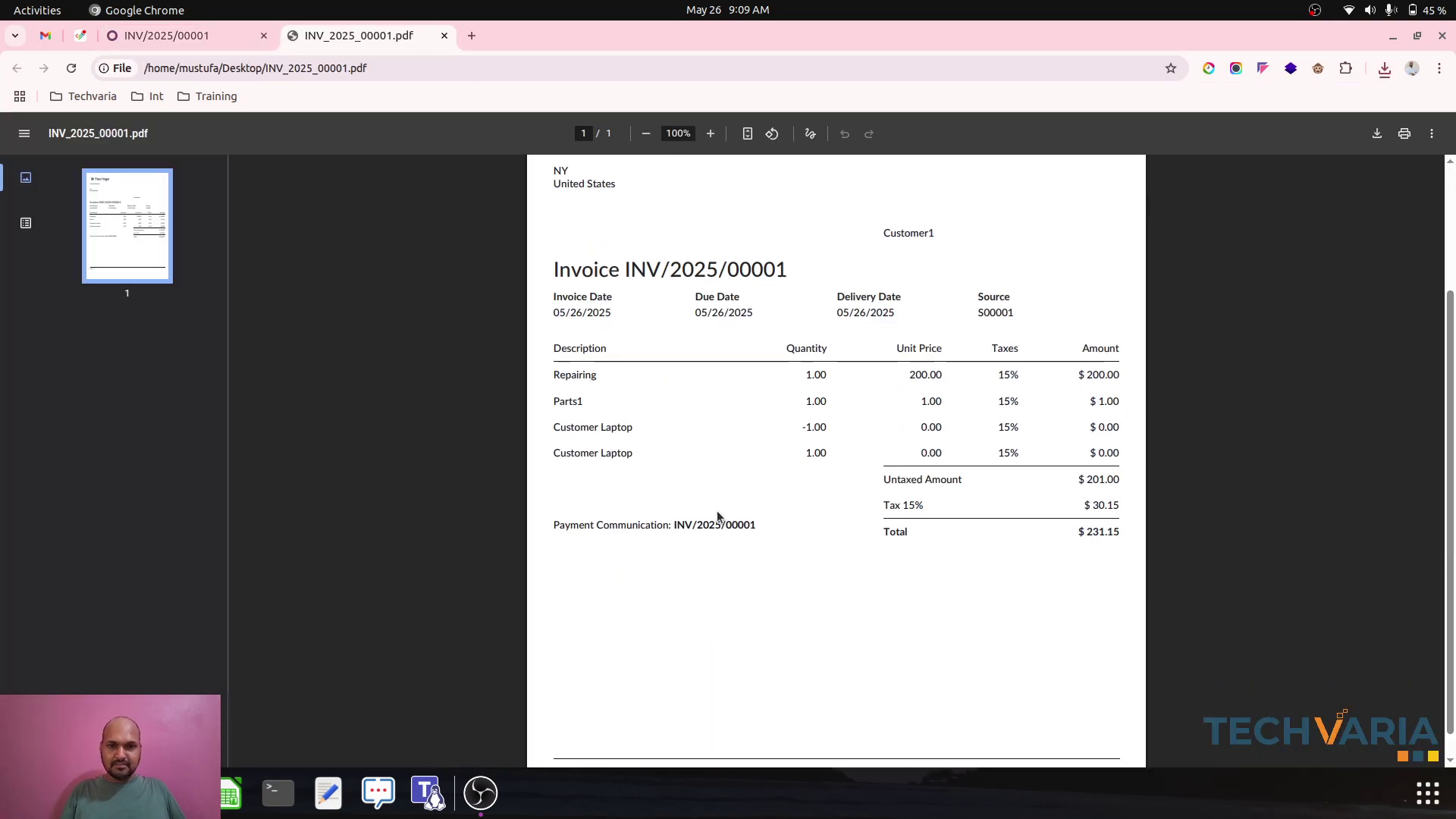
scroll(752, 406, up, 3)
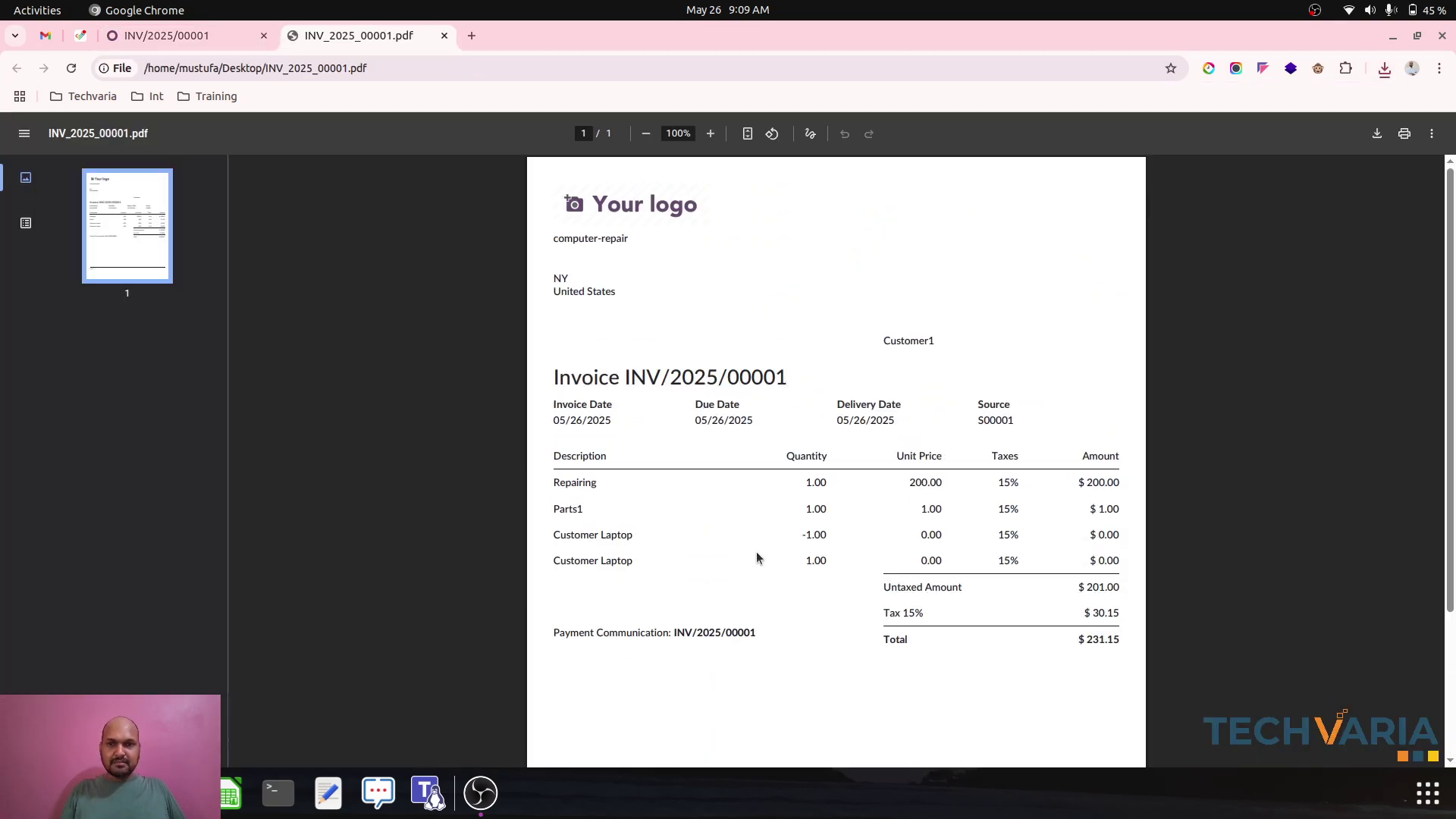
drag(1080, 482, 1133, 510)
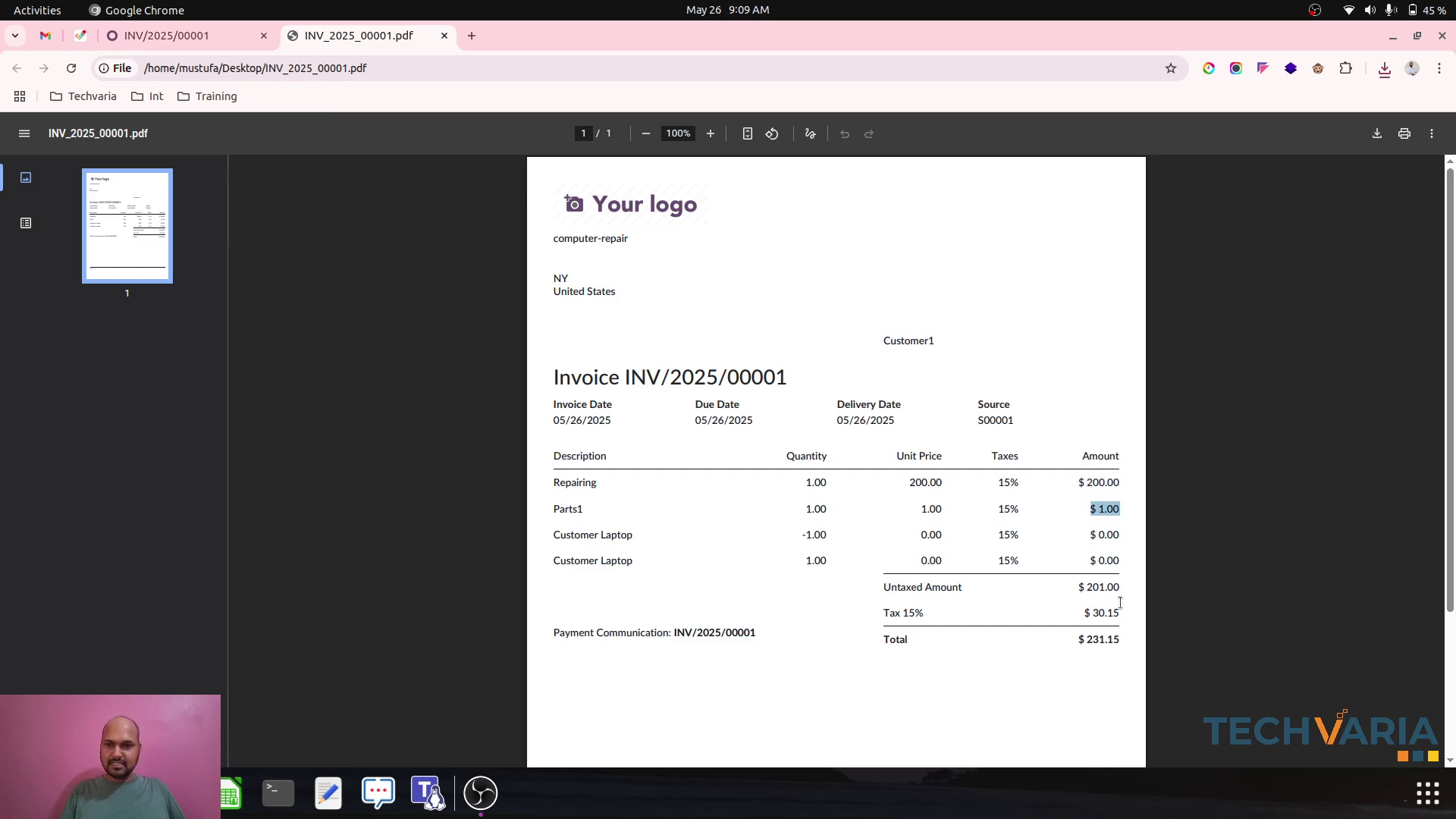
click(444, 37)
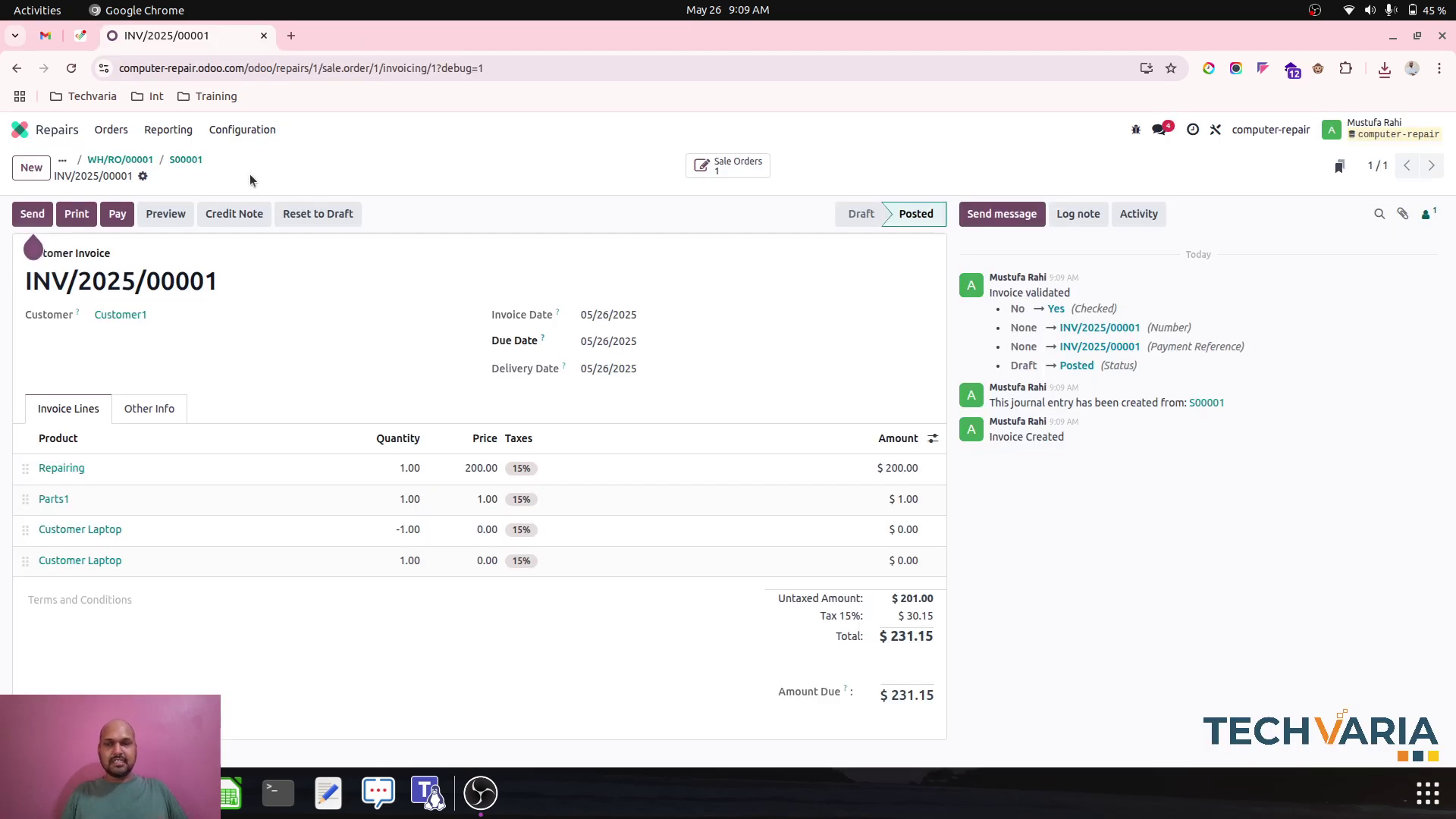
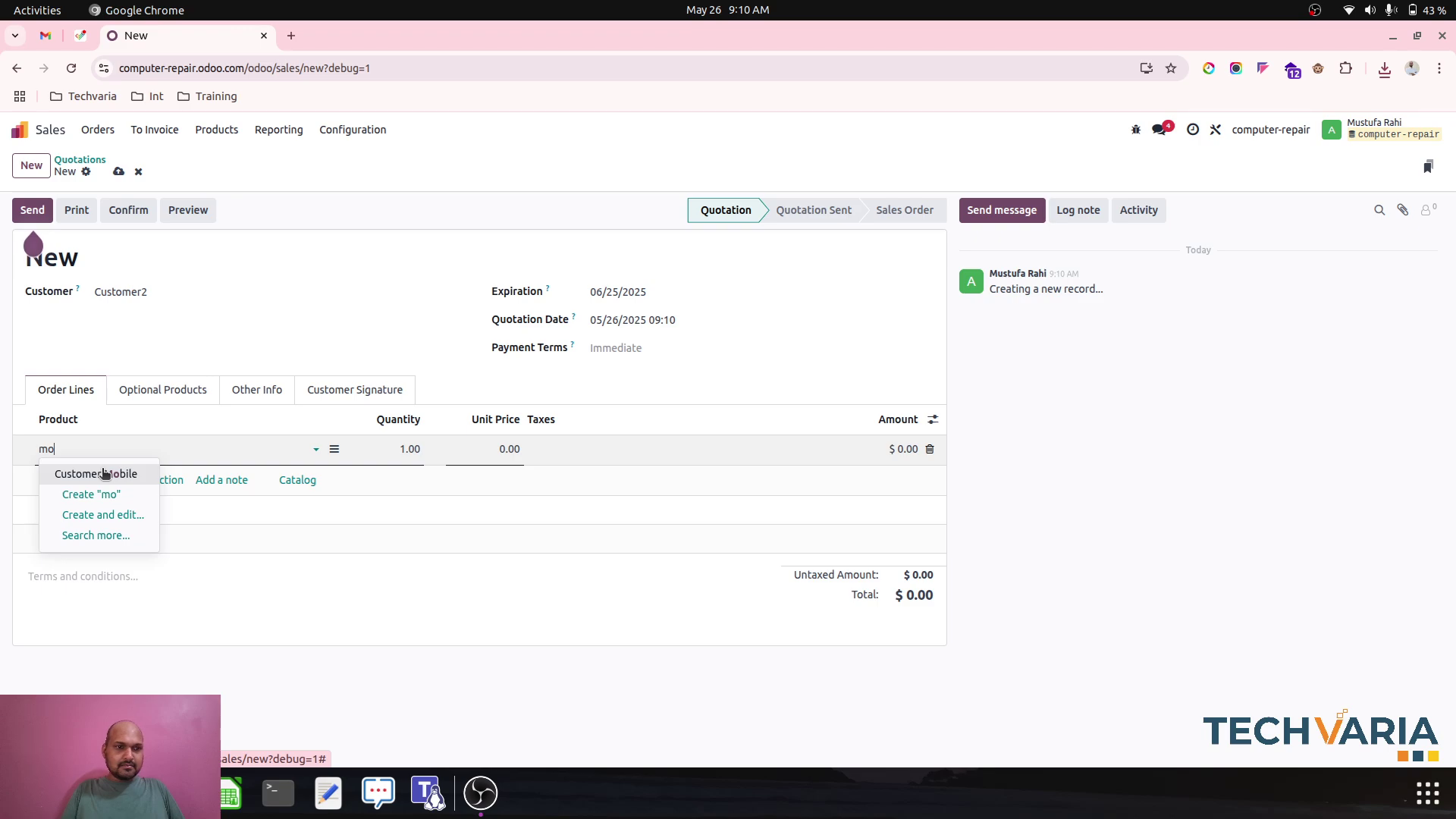
Step: Make the first order line of the new Customer2 quotation Repairing with a unit price of 60
key(ctrl+a)
text(re)
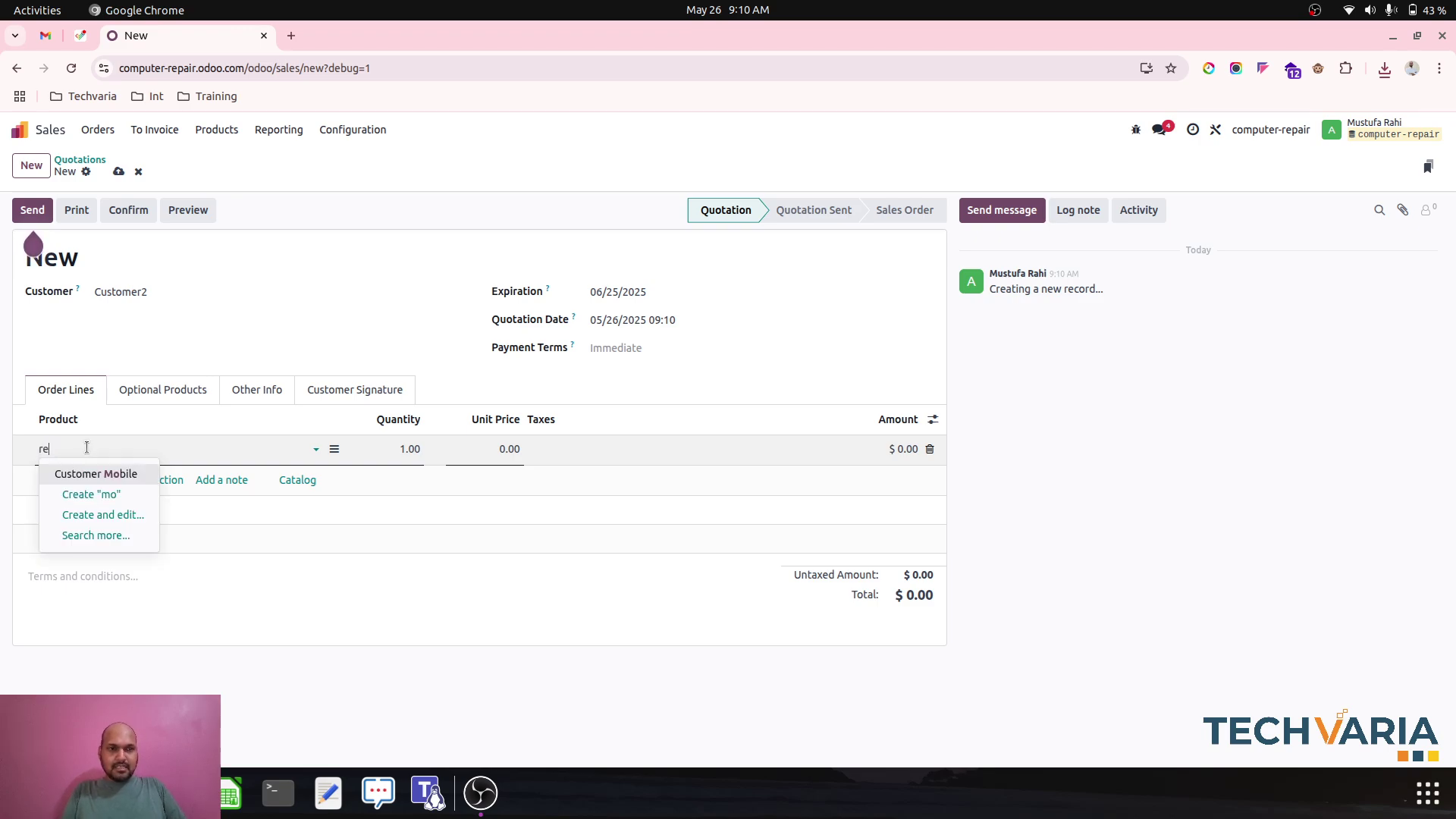
click(98, 471)
click(468, 449)
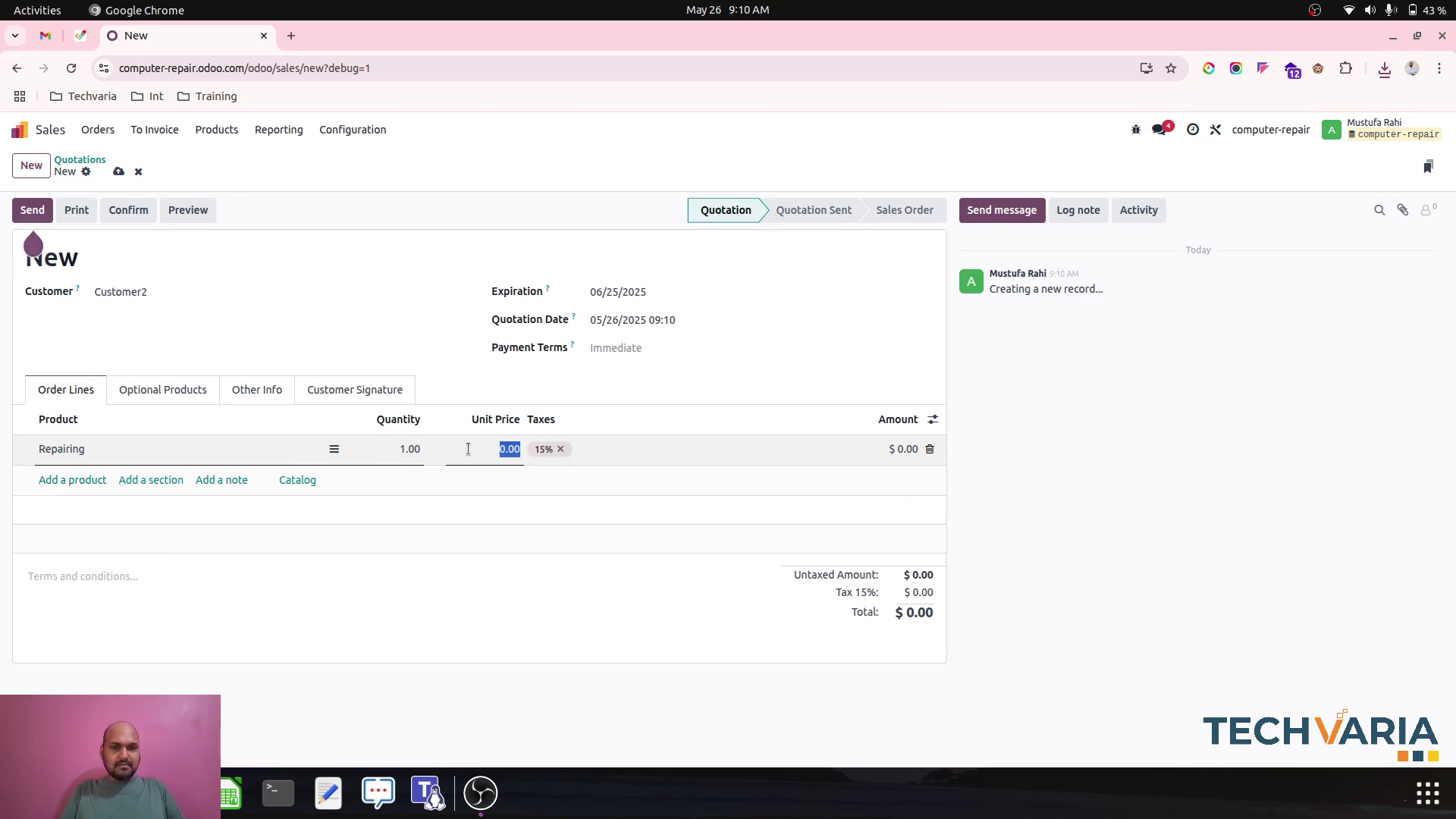
text(60)
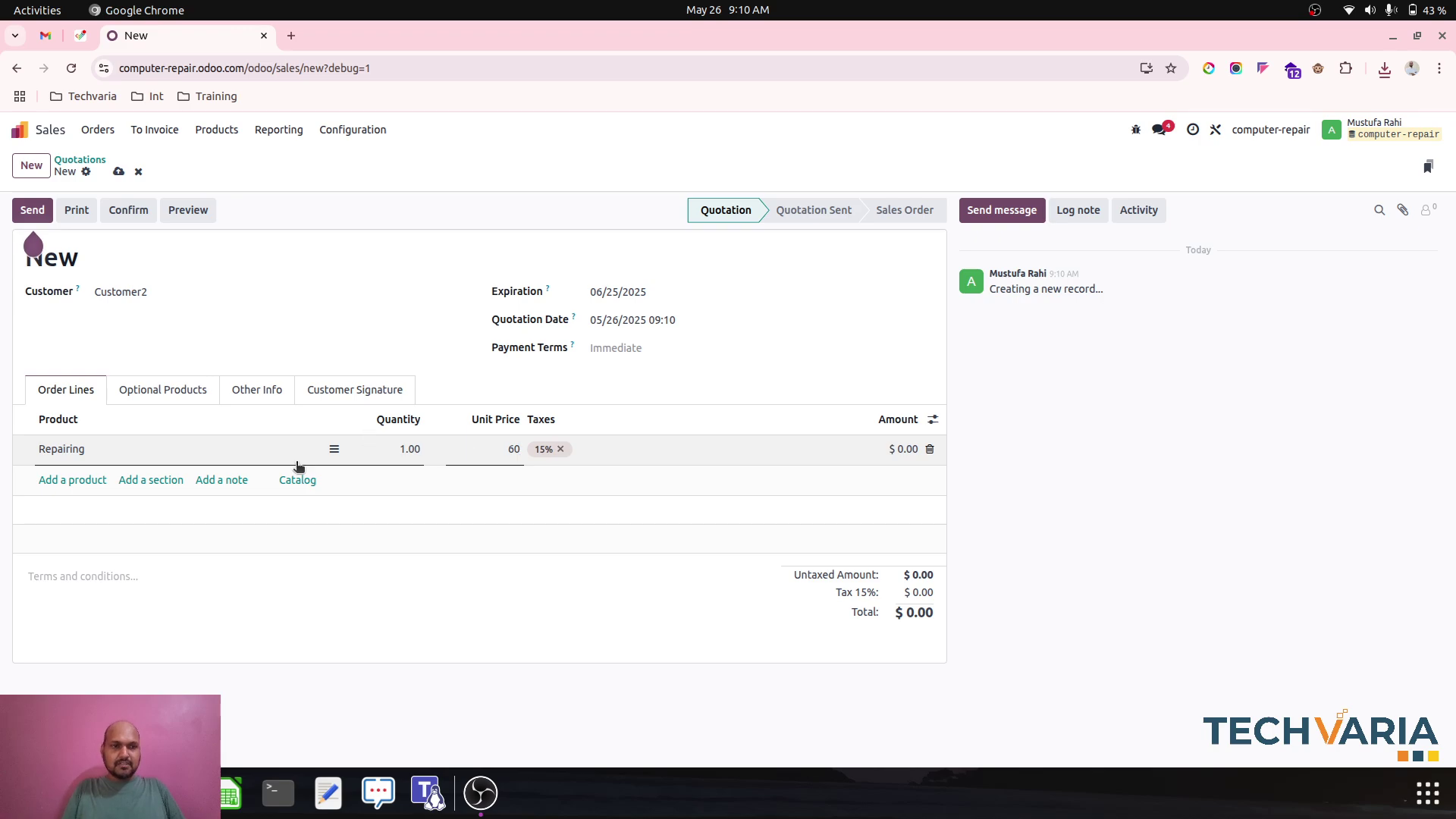
Step: Add an order line for Customer Mobile with a quantity of -1
click(91, 480)
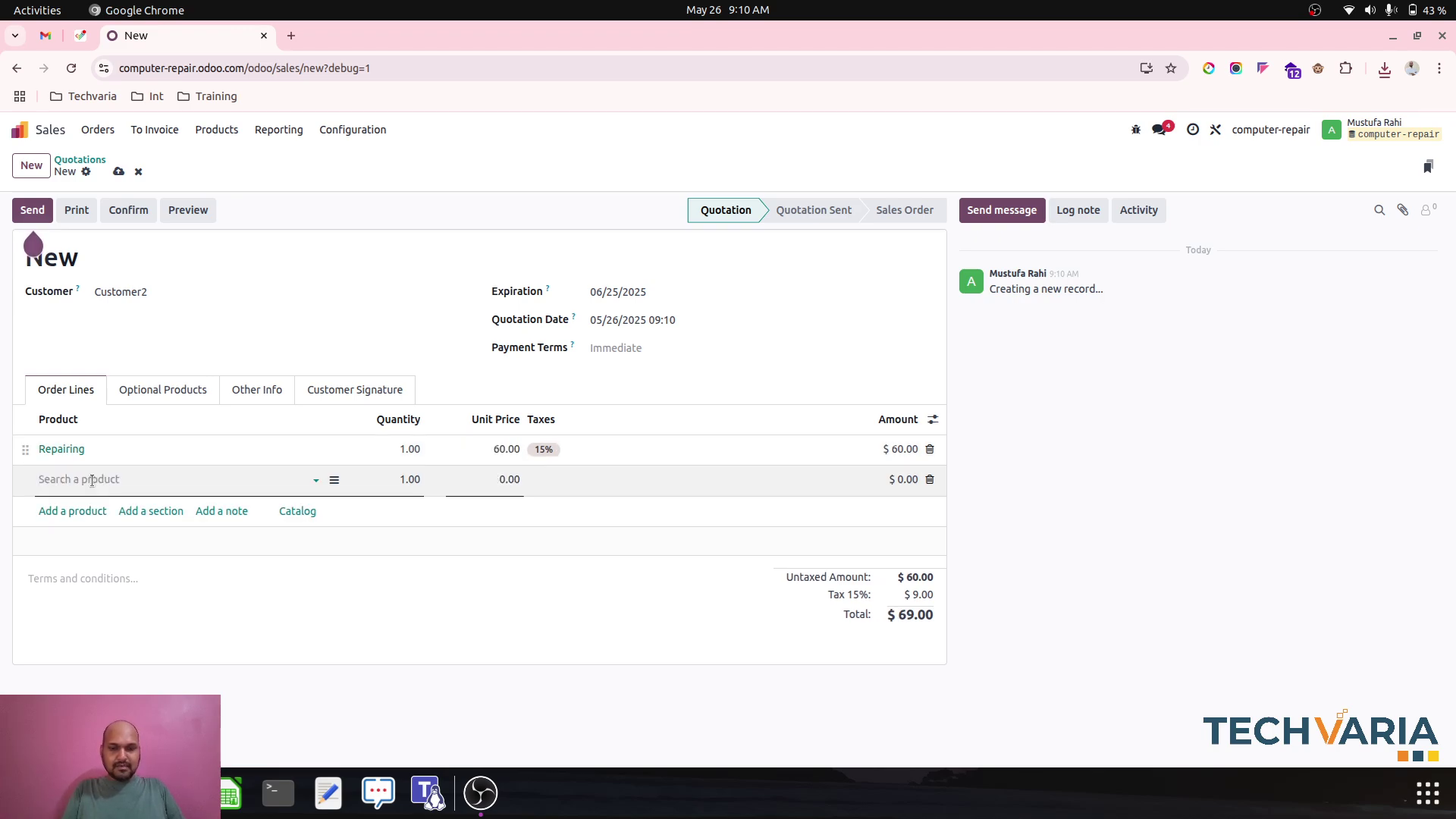
text(mobi)
click(119, 506)
click(380, 475)
text(-1)
key(shift+Tab)
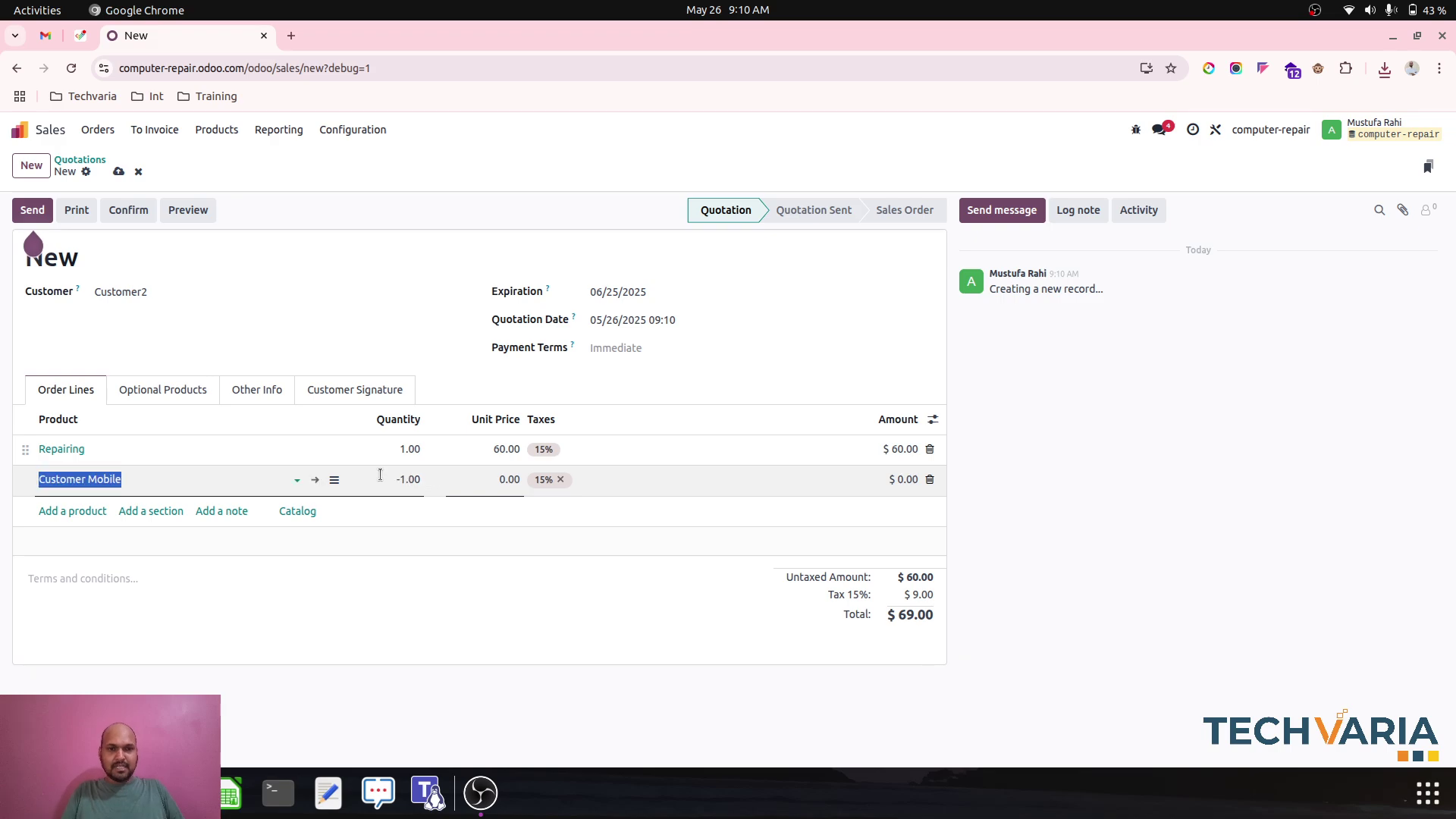
click(402, 341)
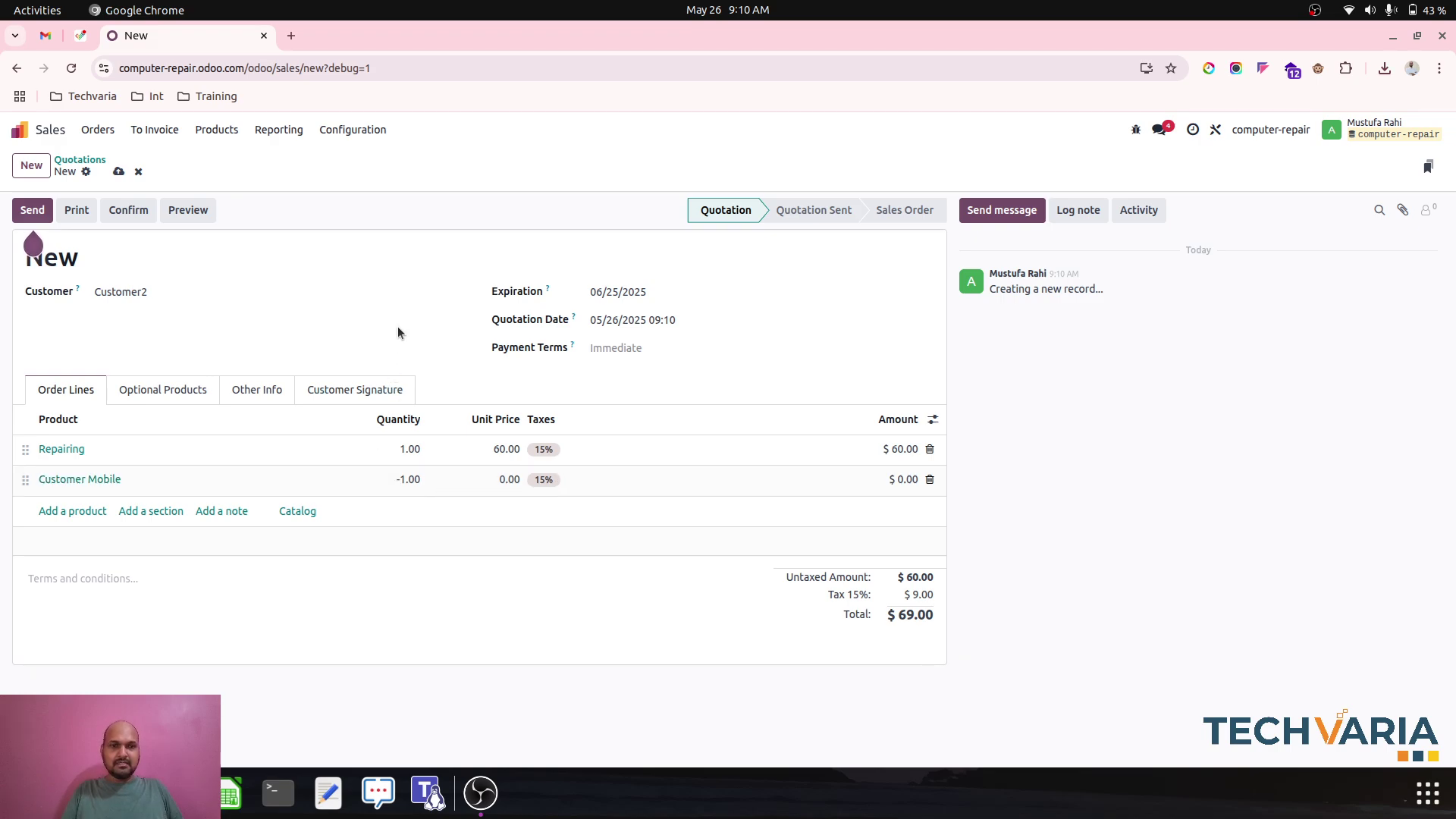
Step: Save and confirm the Customer2 quotation, and open its linked receipt
click(119, 172)
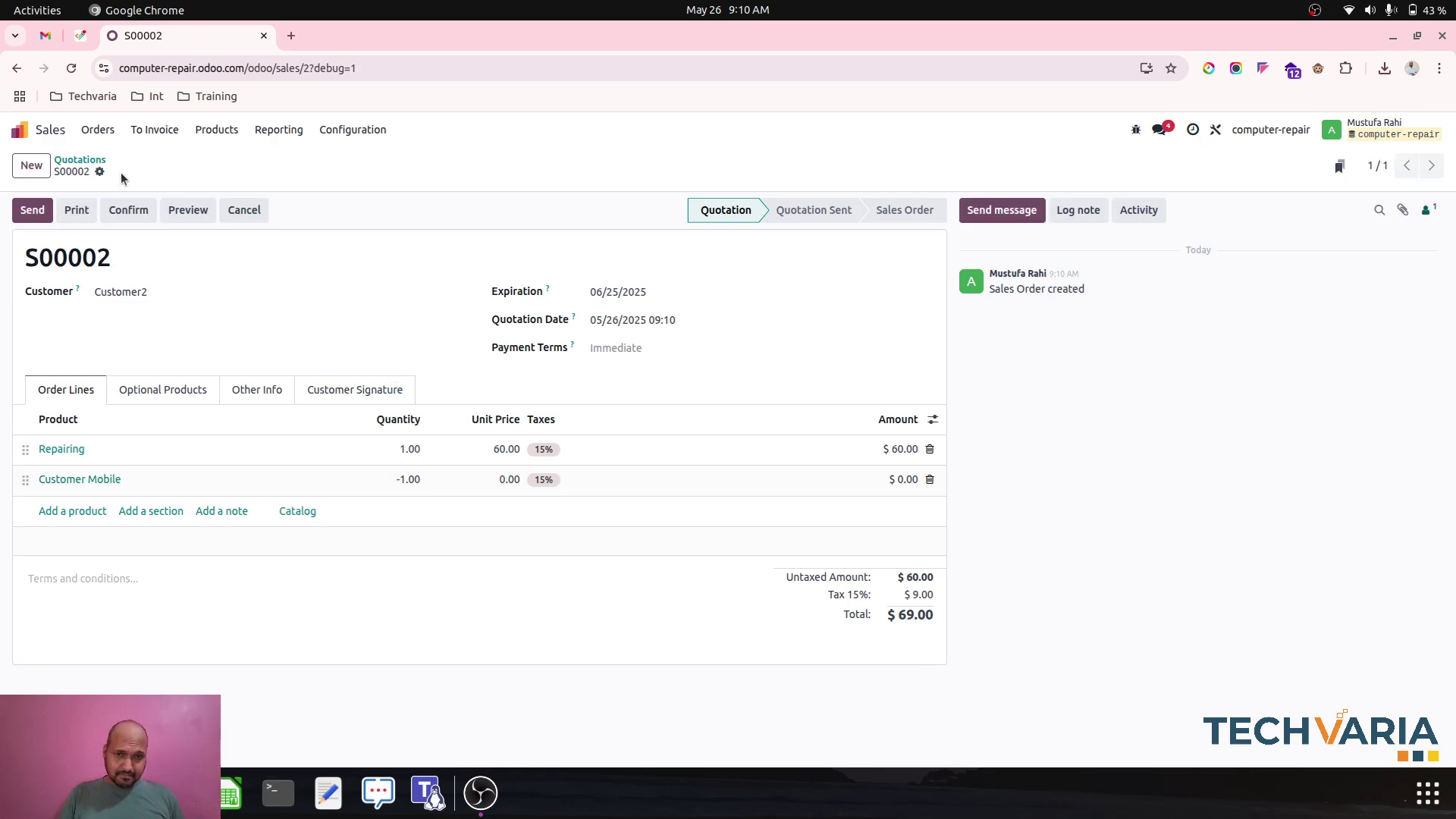
click(128, 211)
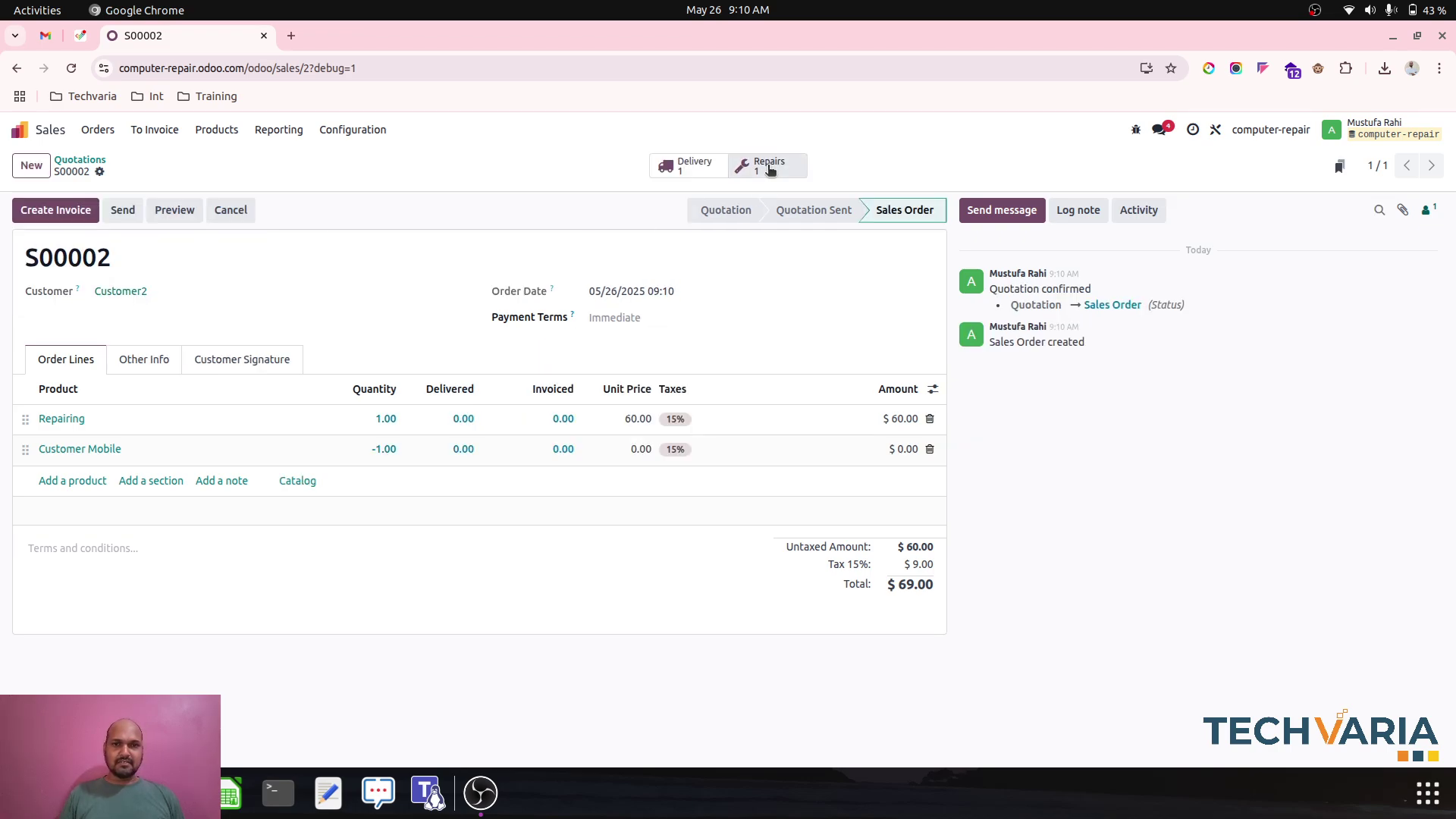
click(690, 166)
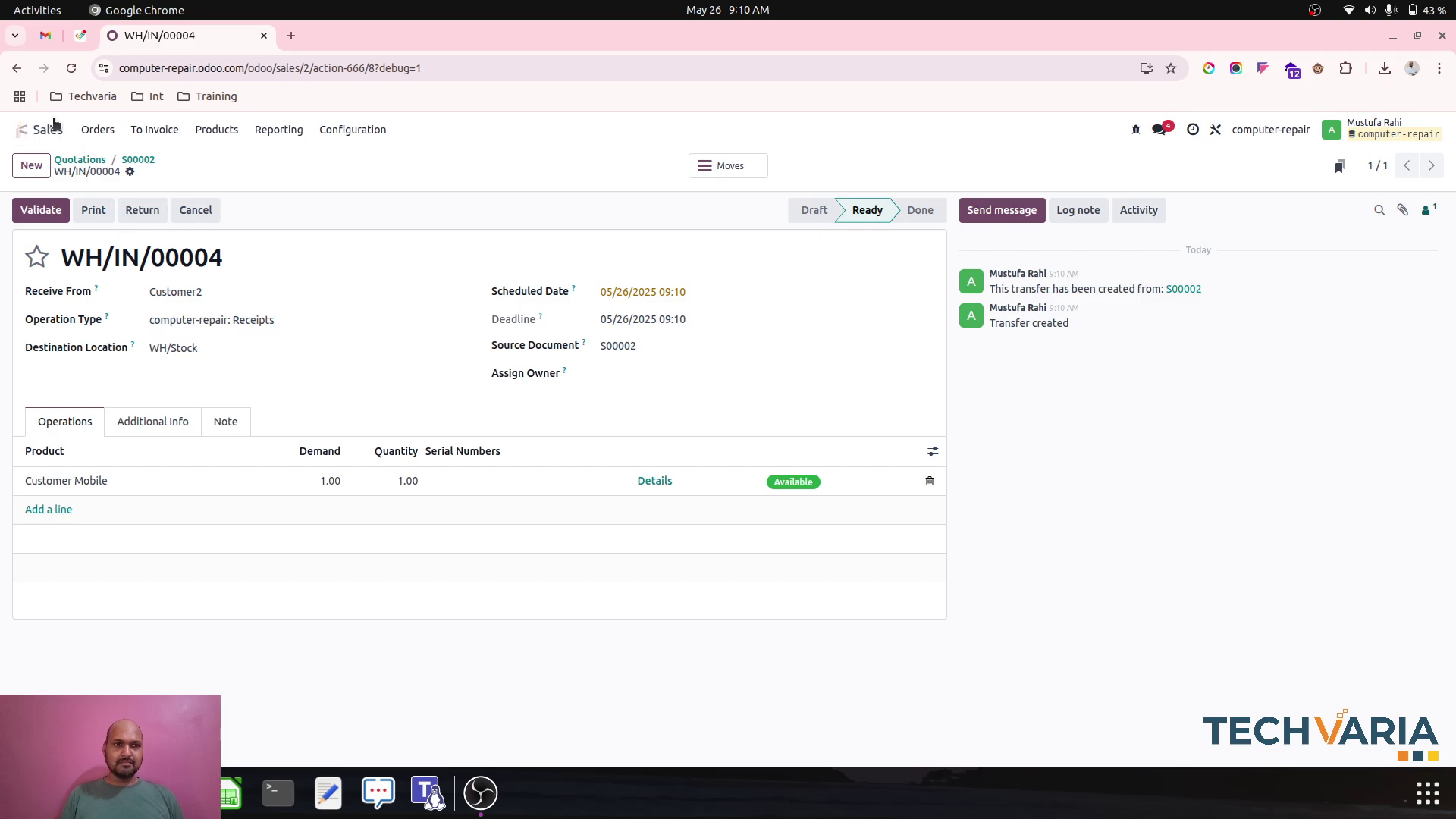
Step: Open the pending receipt WH/IN/00004 from the Inventory app and assign Customer2 as its owner
click(20, 130)
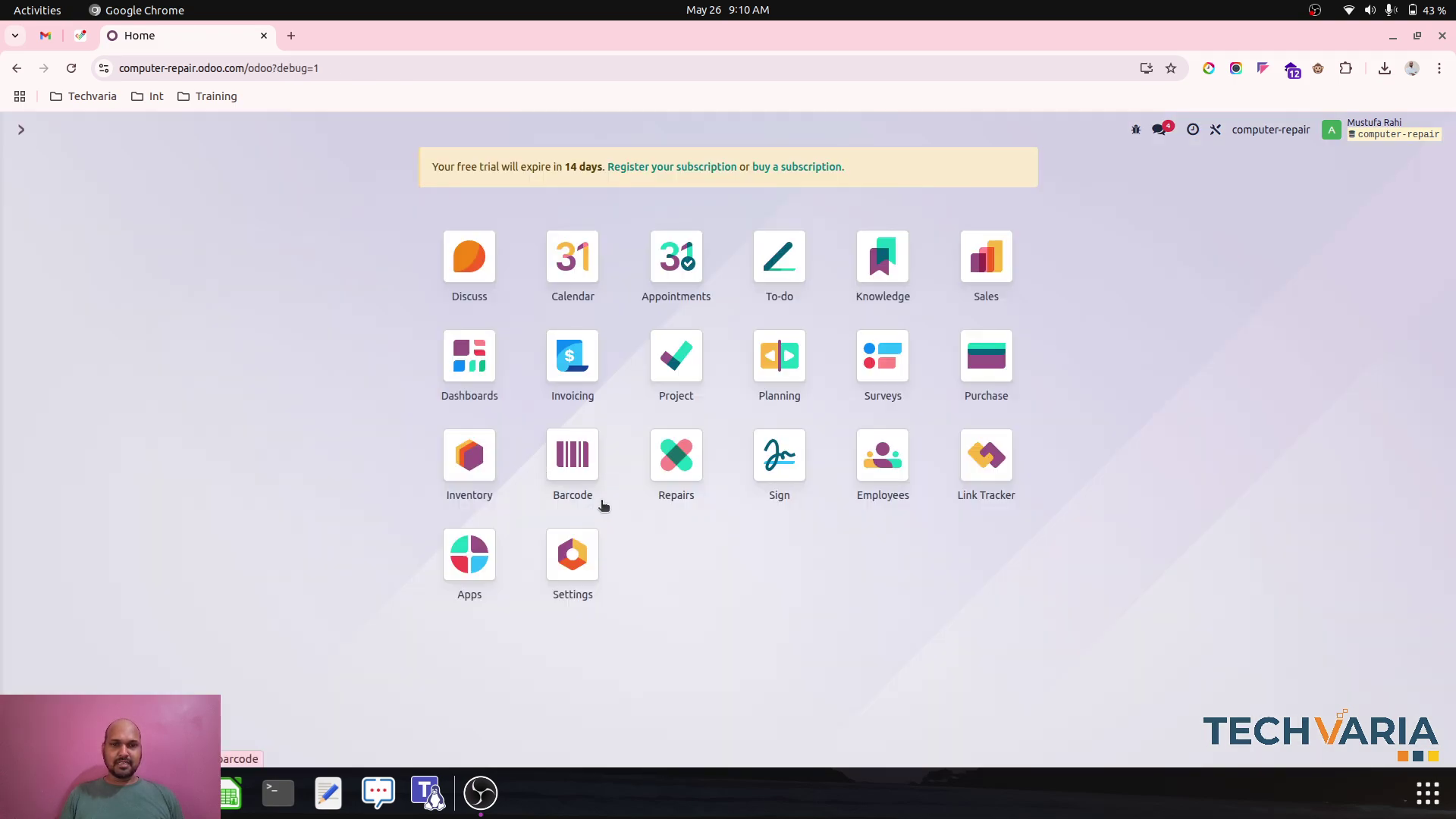
click(459, 485)
click(58, 247)
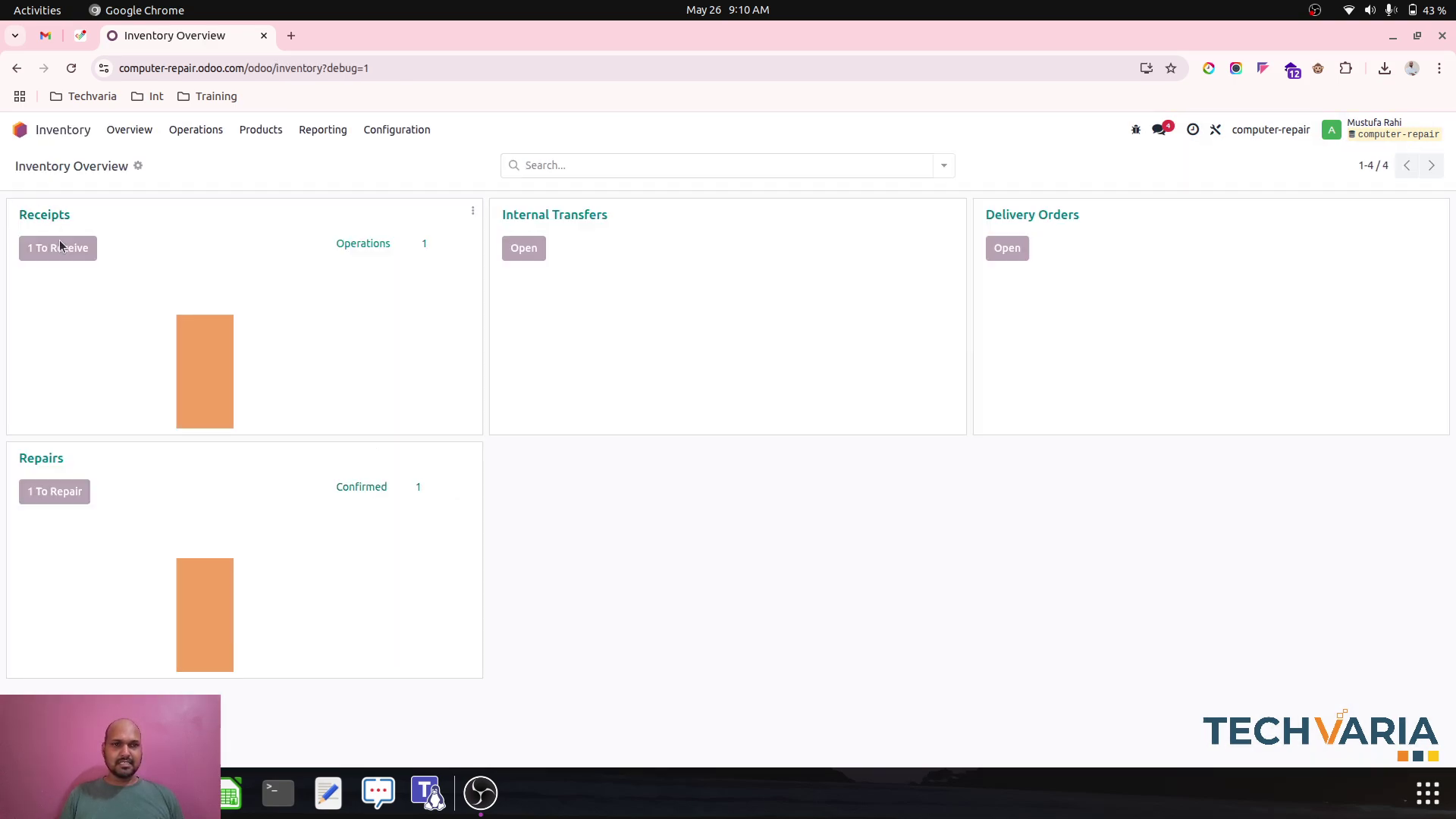
click(302, 240)
click(616, 368)
click(651, 415)
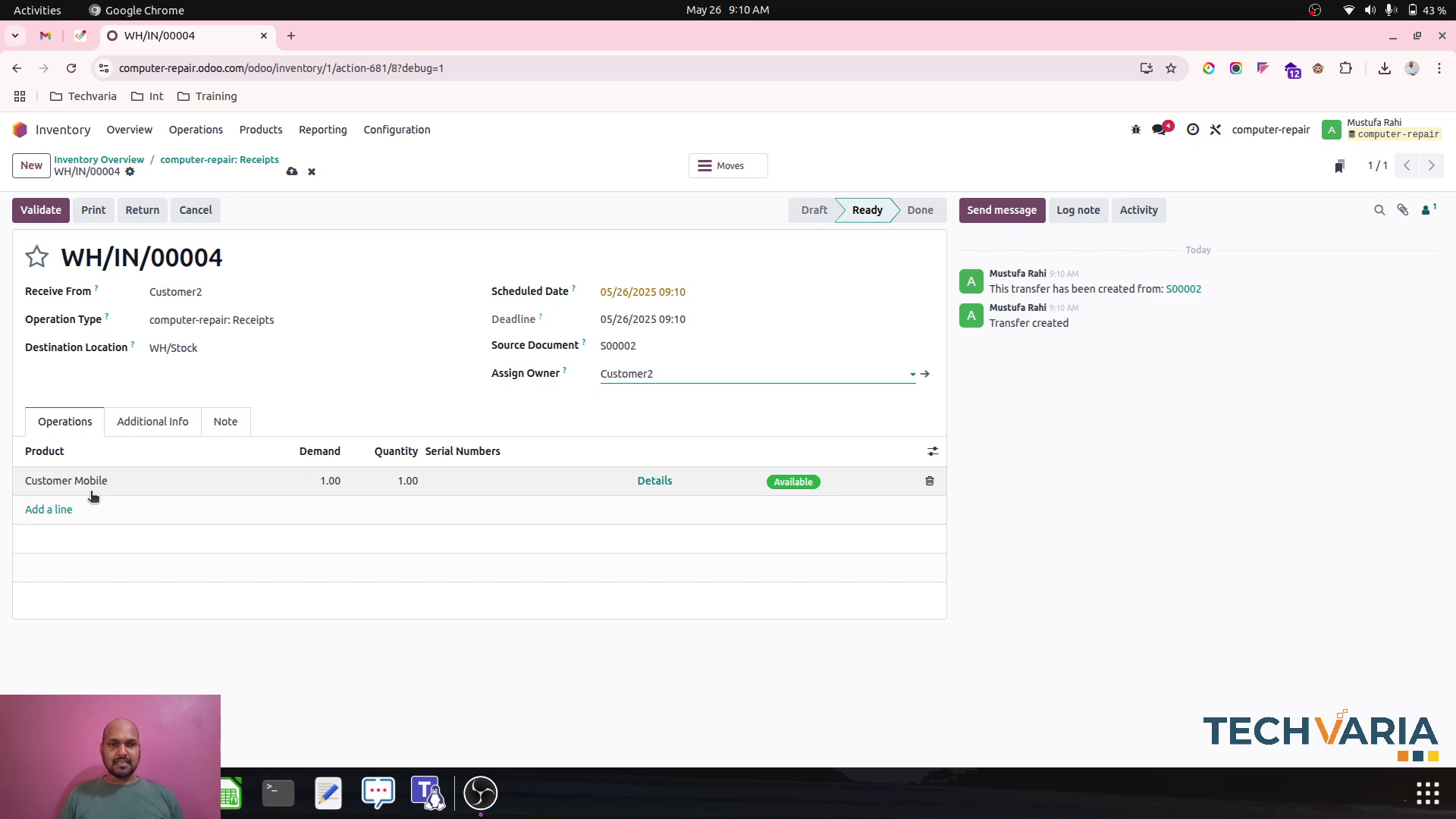
Step: In the detailed operations for Customer Mobile, set the serial number to MOBILE0001 and the source owner to Customer2
click(666, 480)
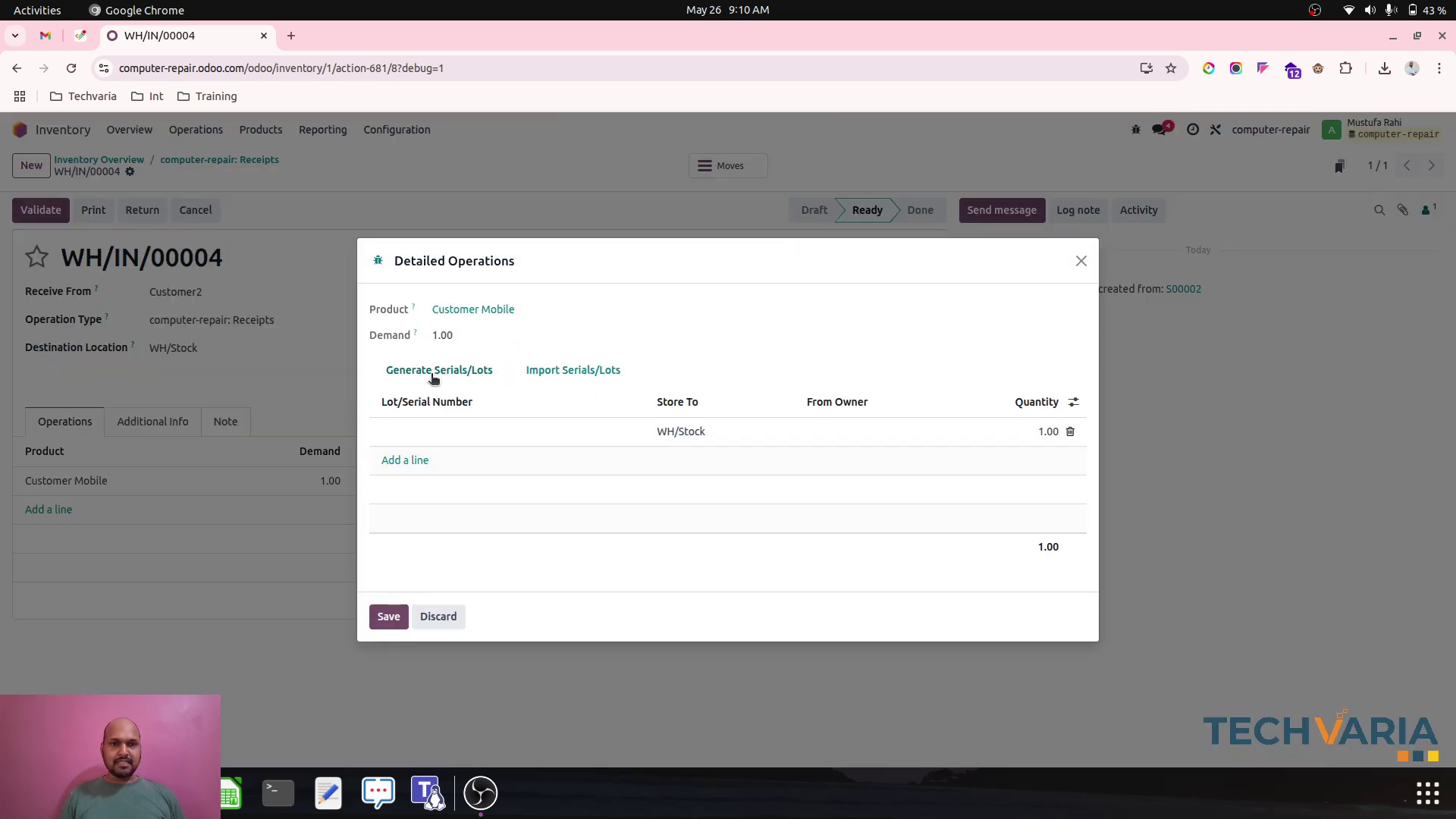
click(438, 430)
text(MOBILE)
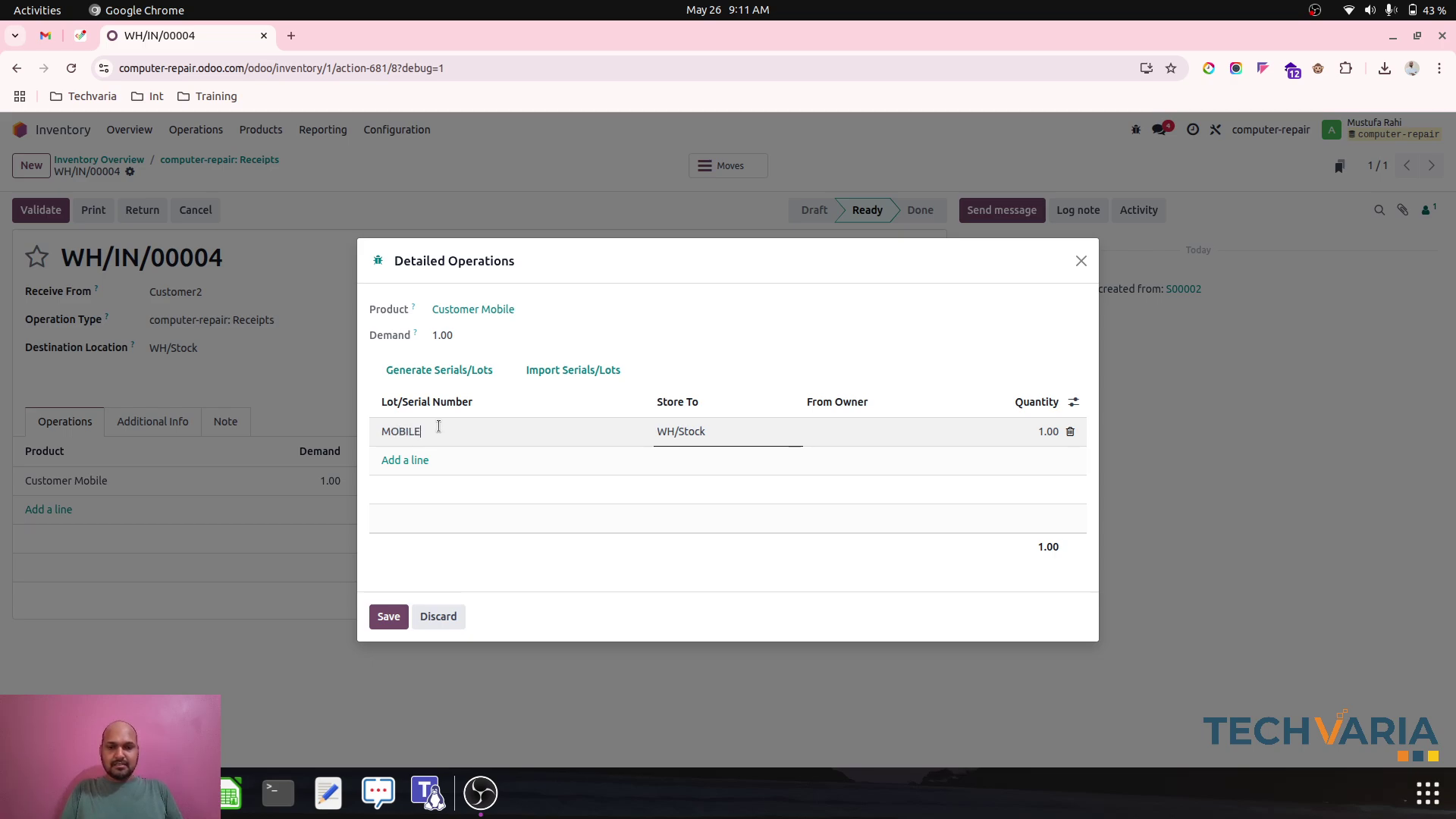
text(0001)
key(BackSpace)
key(BackSpace)
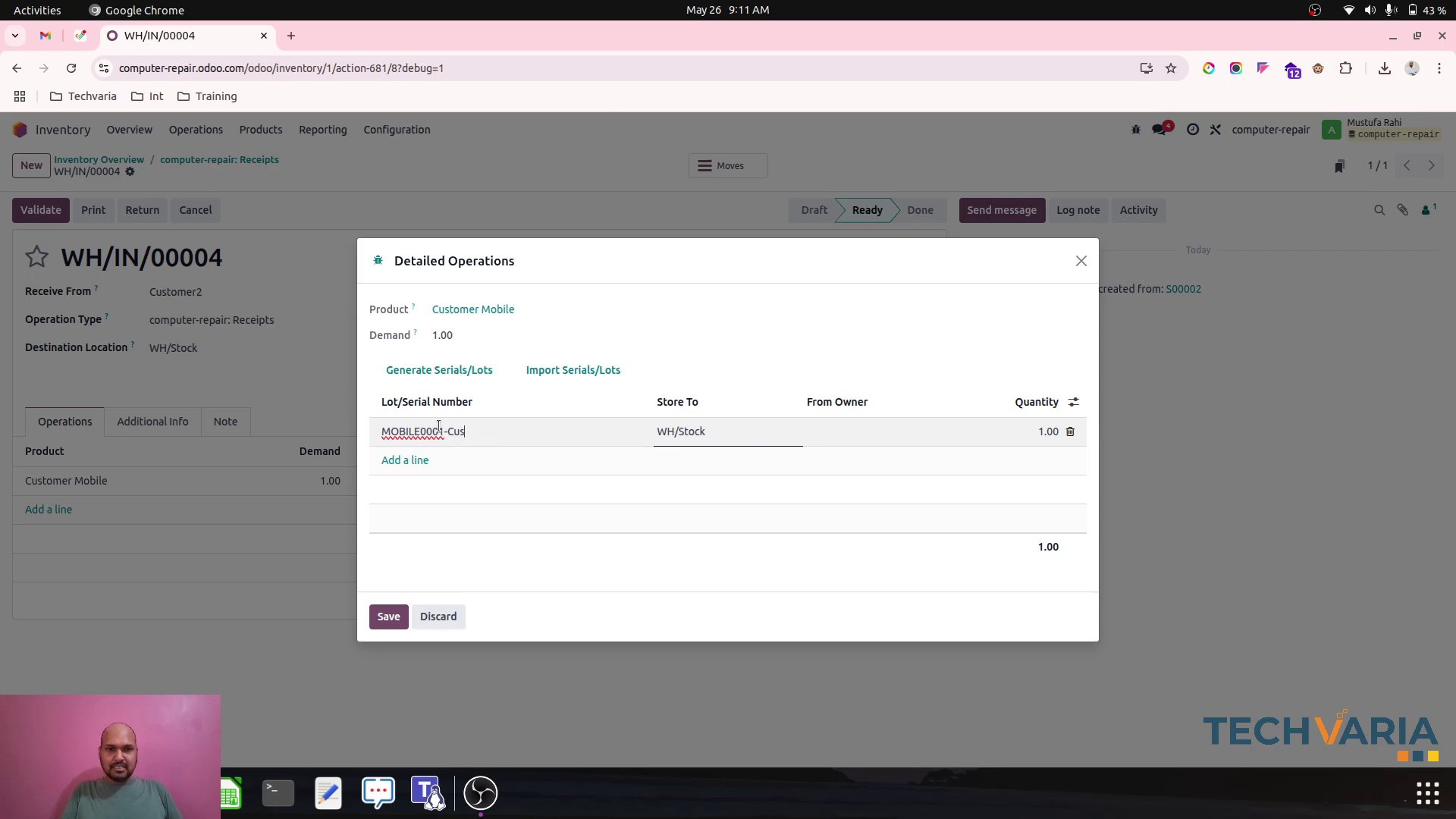
click(852, 431)
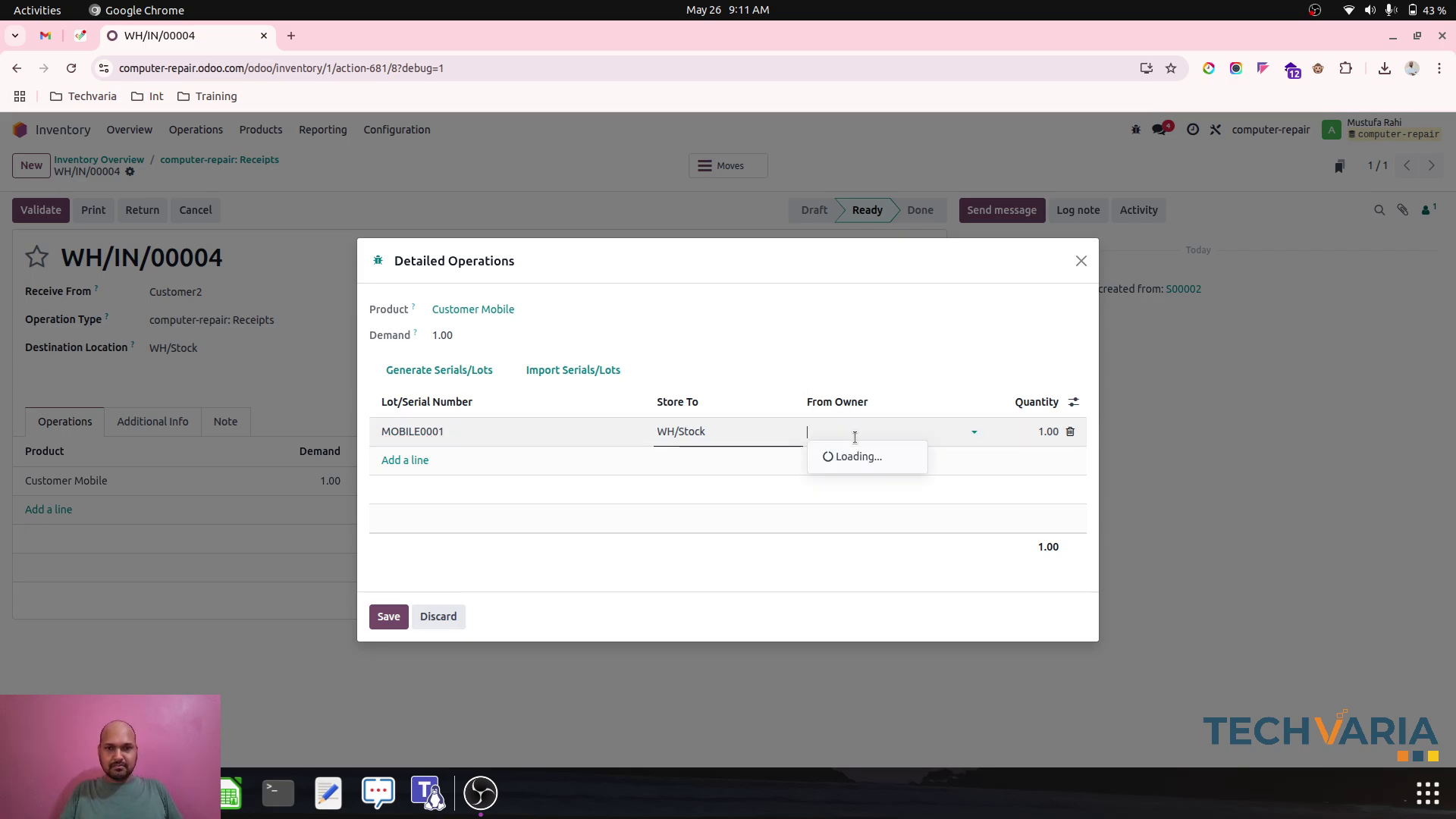
click(864, 476)
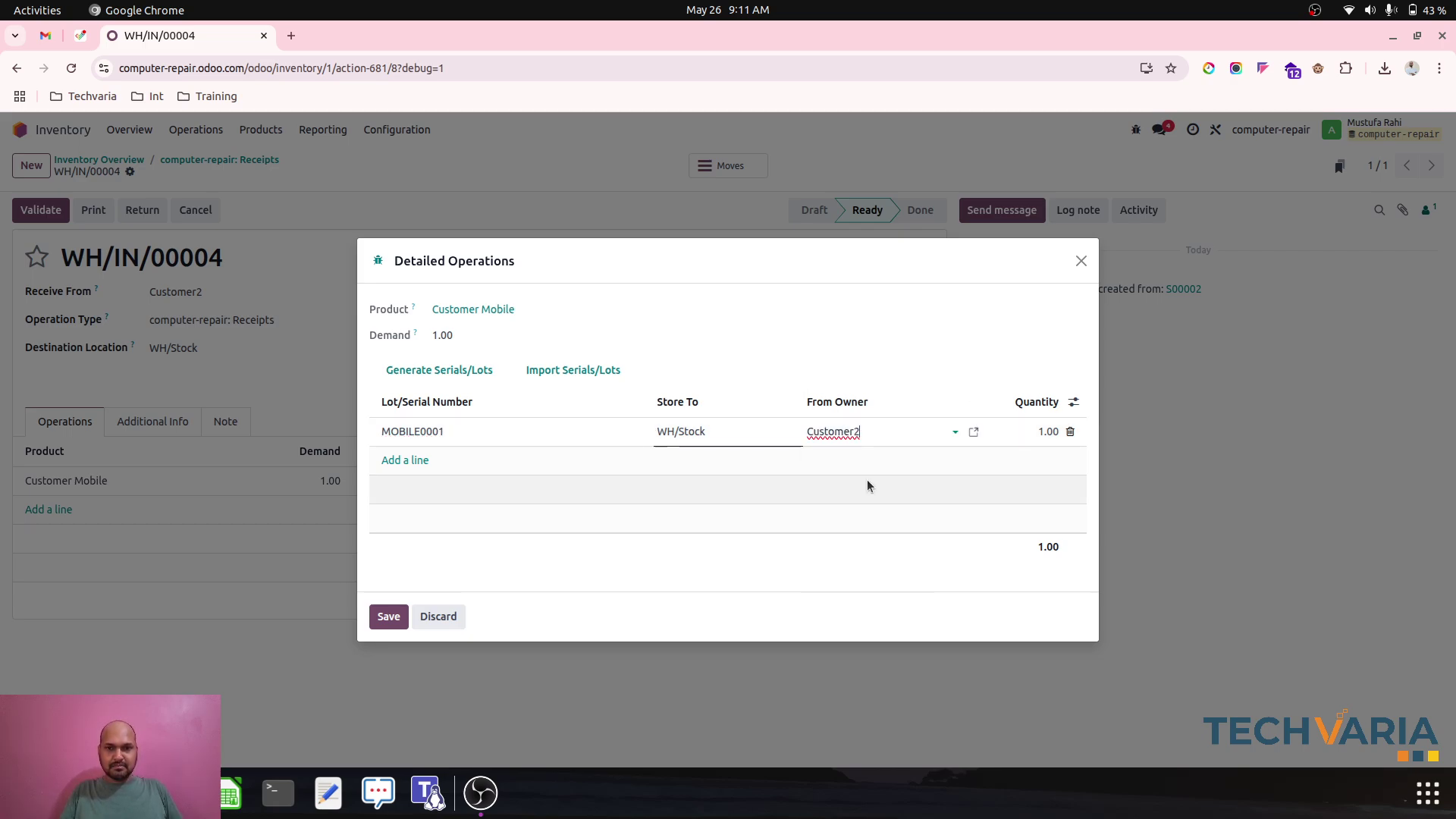
Step: Save the Customer Mobile detailed operations and validate receipt WH/IN/00004
click(391, 618)
click(40, 209)
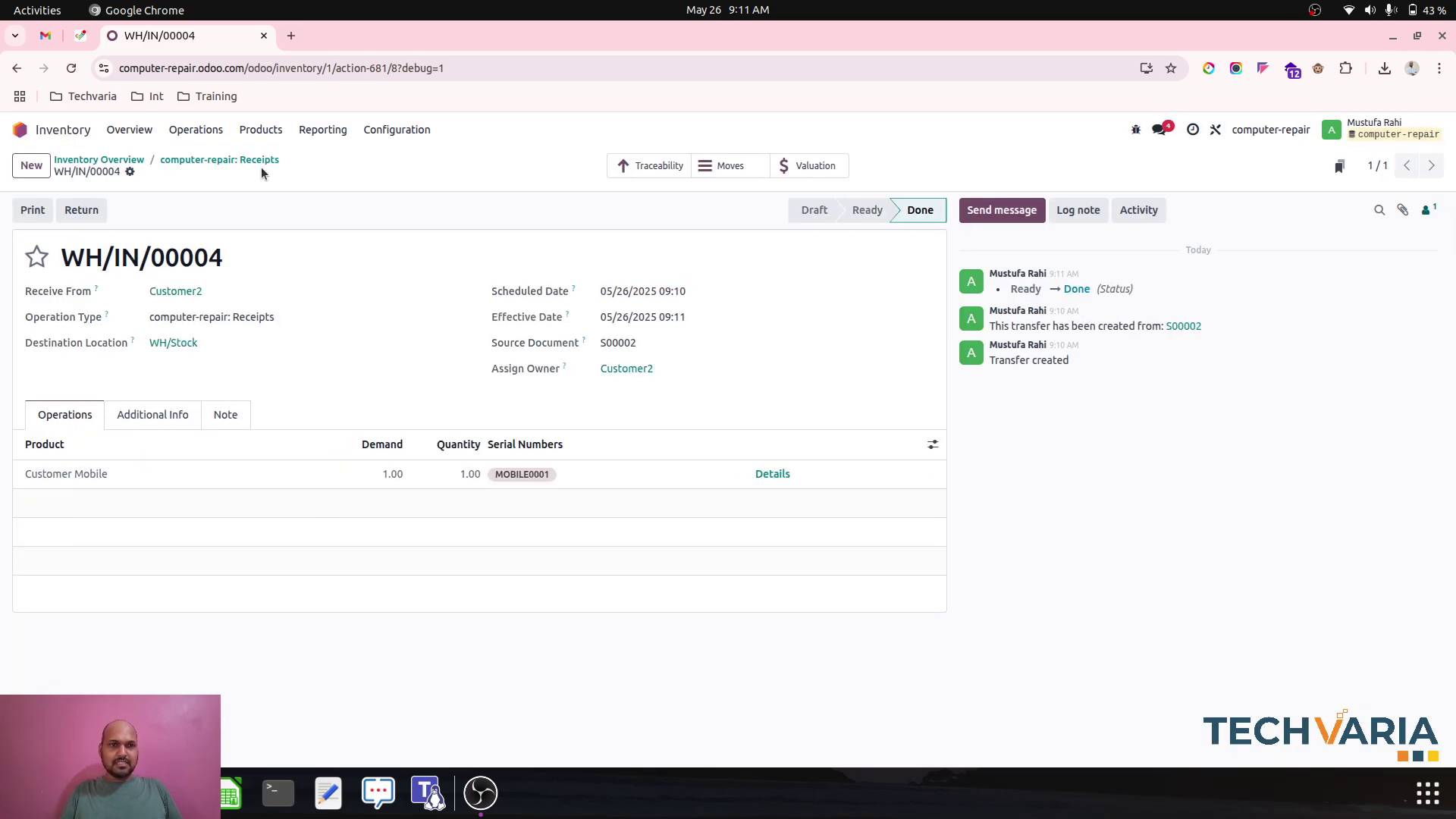
Step: Open repair order WH/RO/00002 in the Repairs app and set its product to Customer Mobile with serial MOBILE0001
click(99, 159)
click(19, 129)
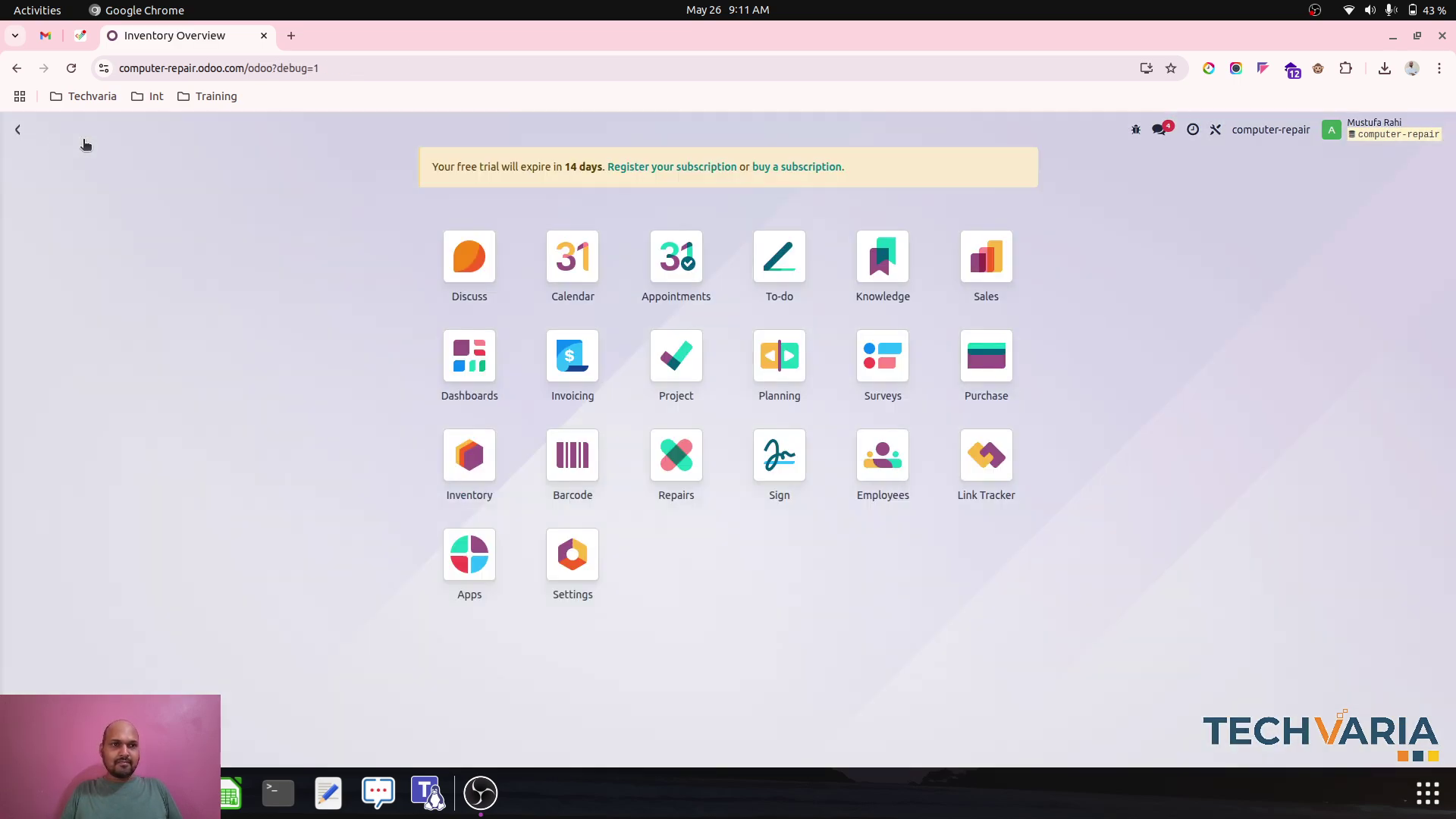
click(698, 477)
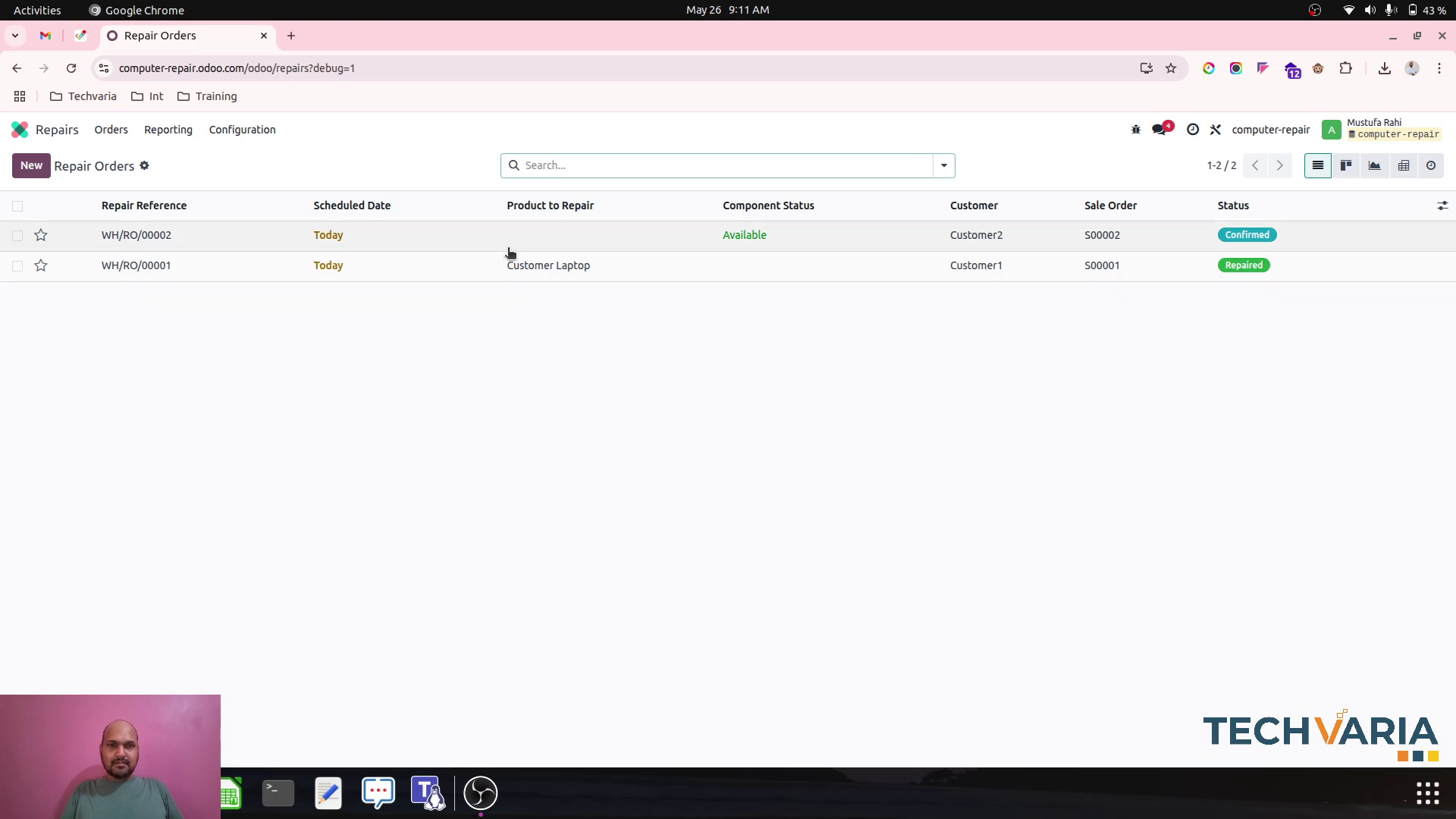
click(561, 244)
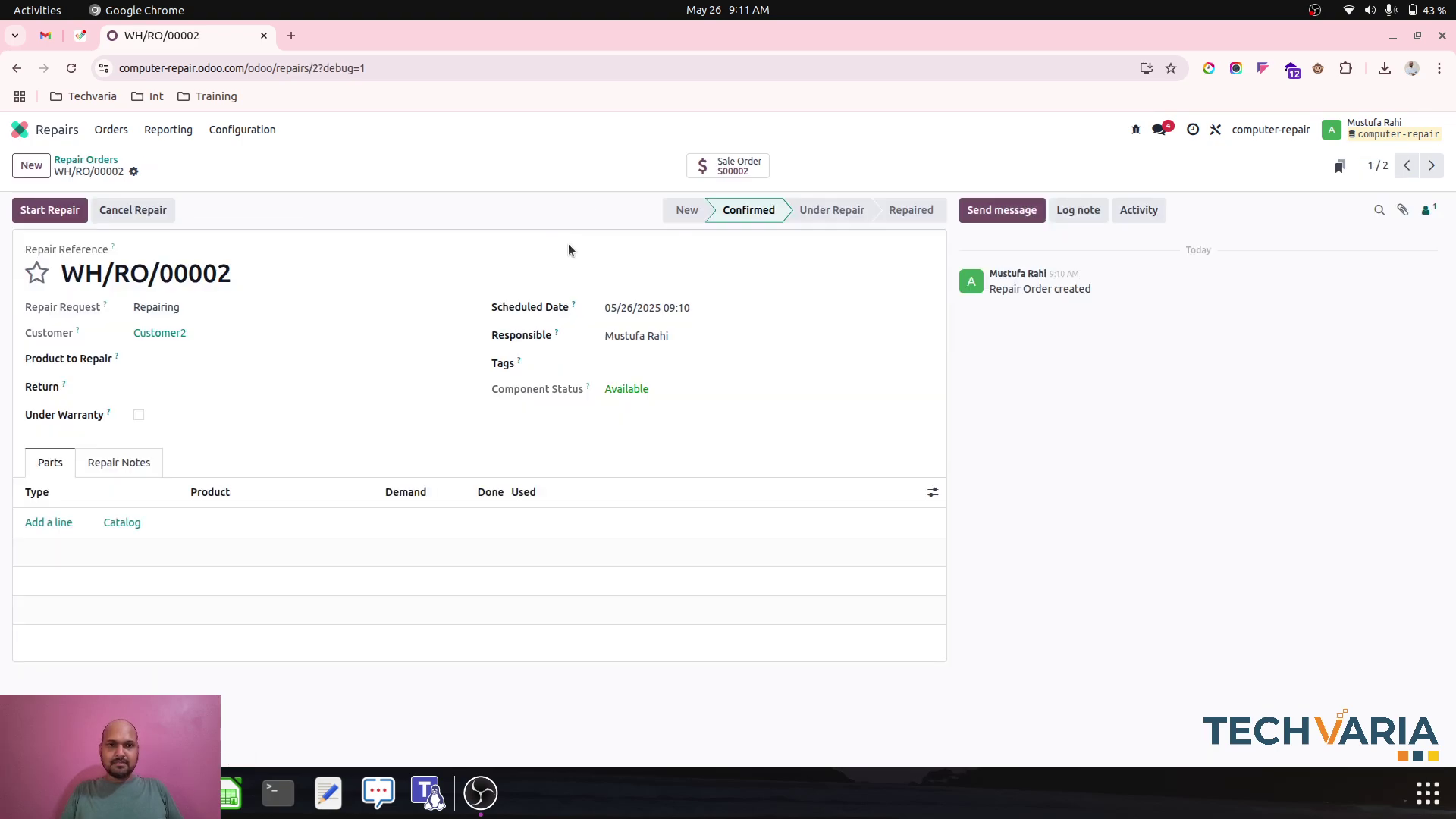
click(212, 359)
click(221, 403)
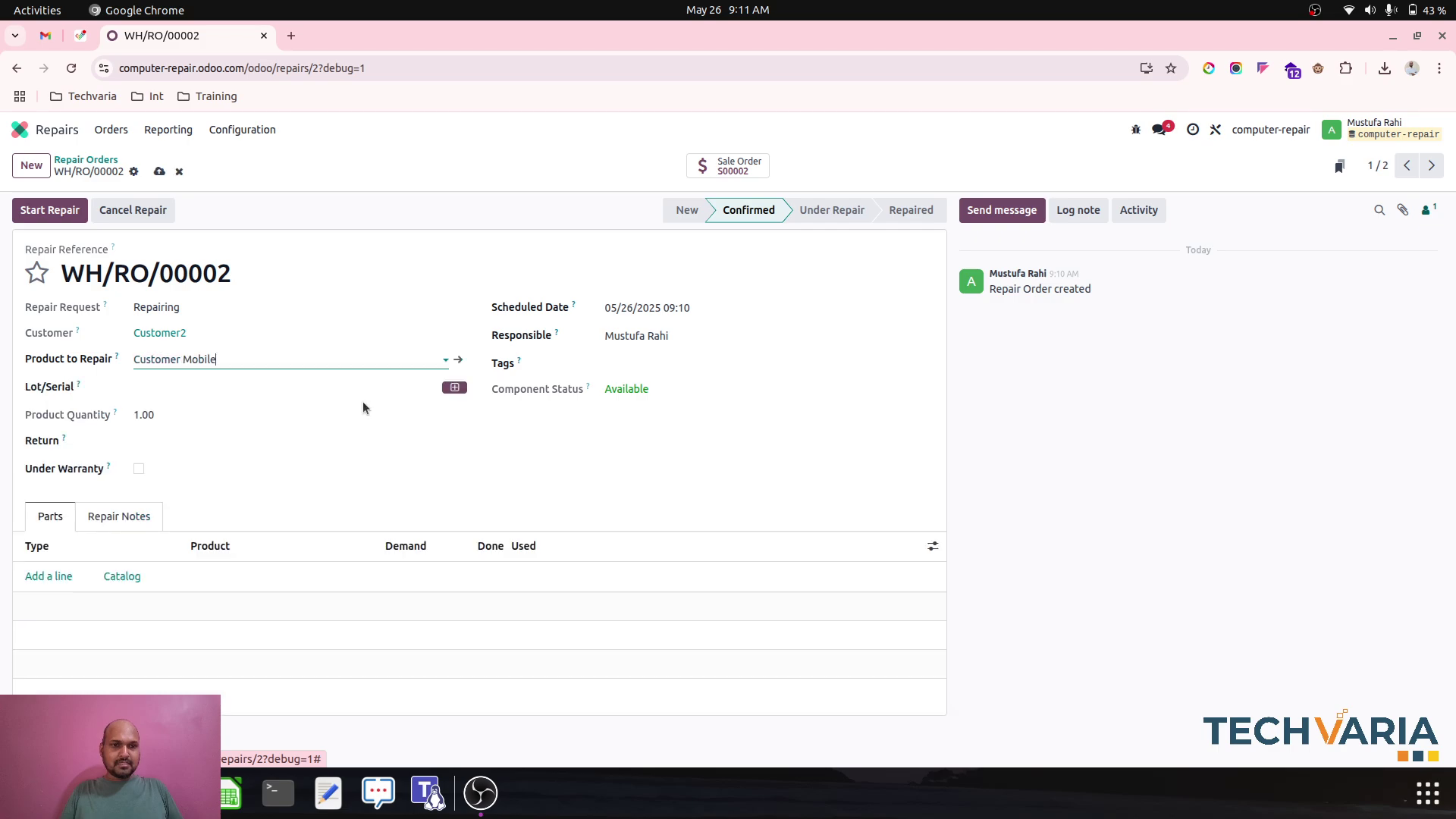
click(353, 386)
click(227, 413)
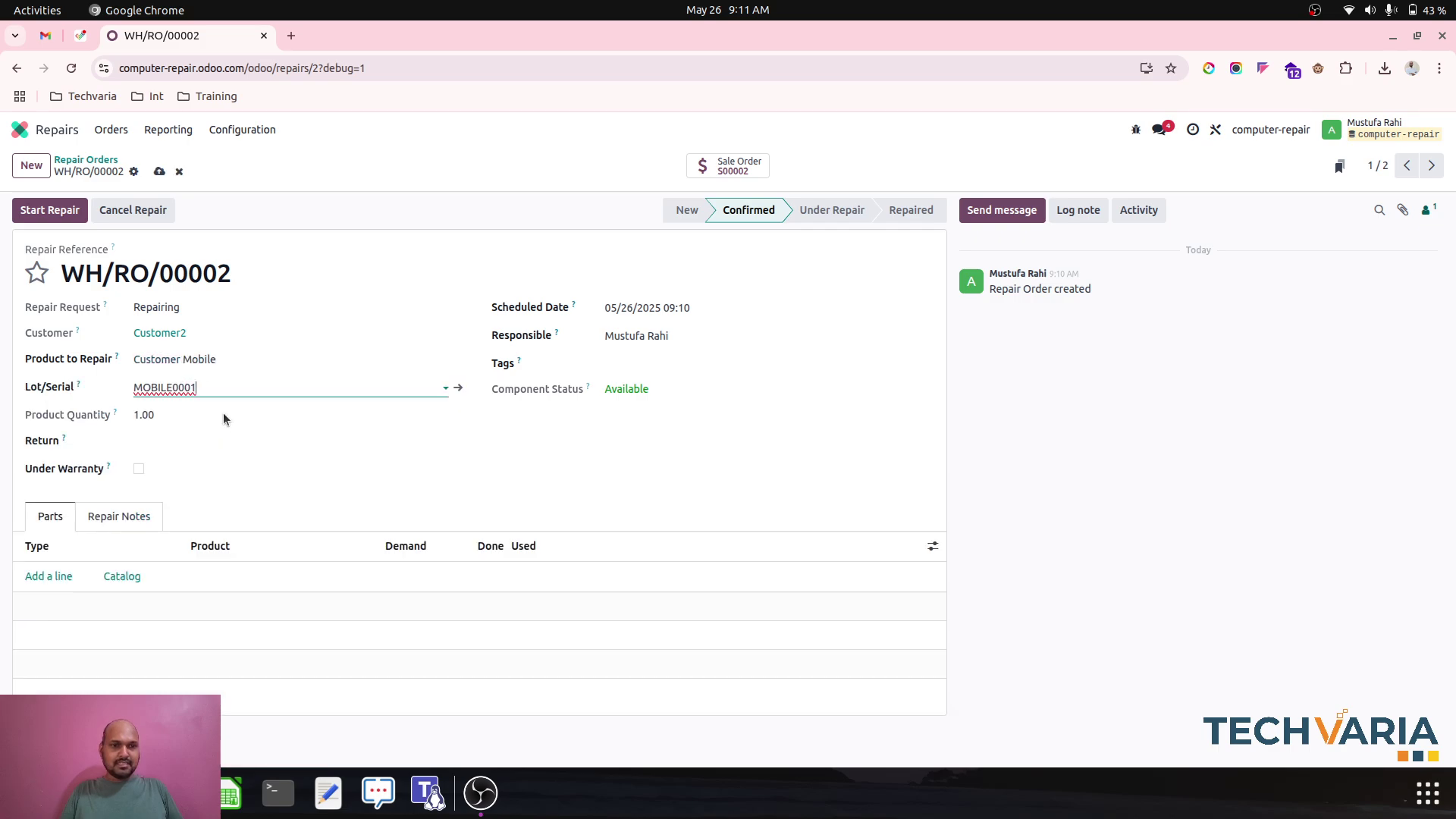
Step: Add UniquePart1 and Parts1 as part lines on the repair order and save it
click(63, 576)
click(66, 577)
click(317, 571)
click(254, 662)
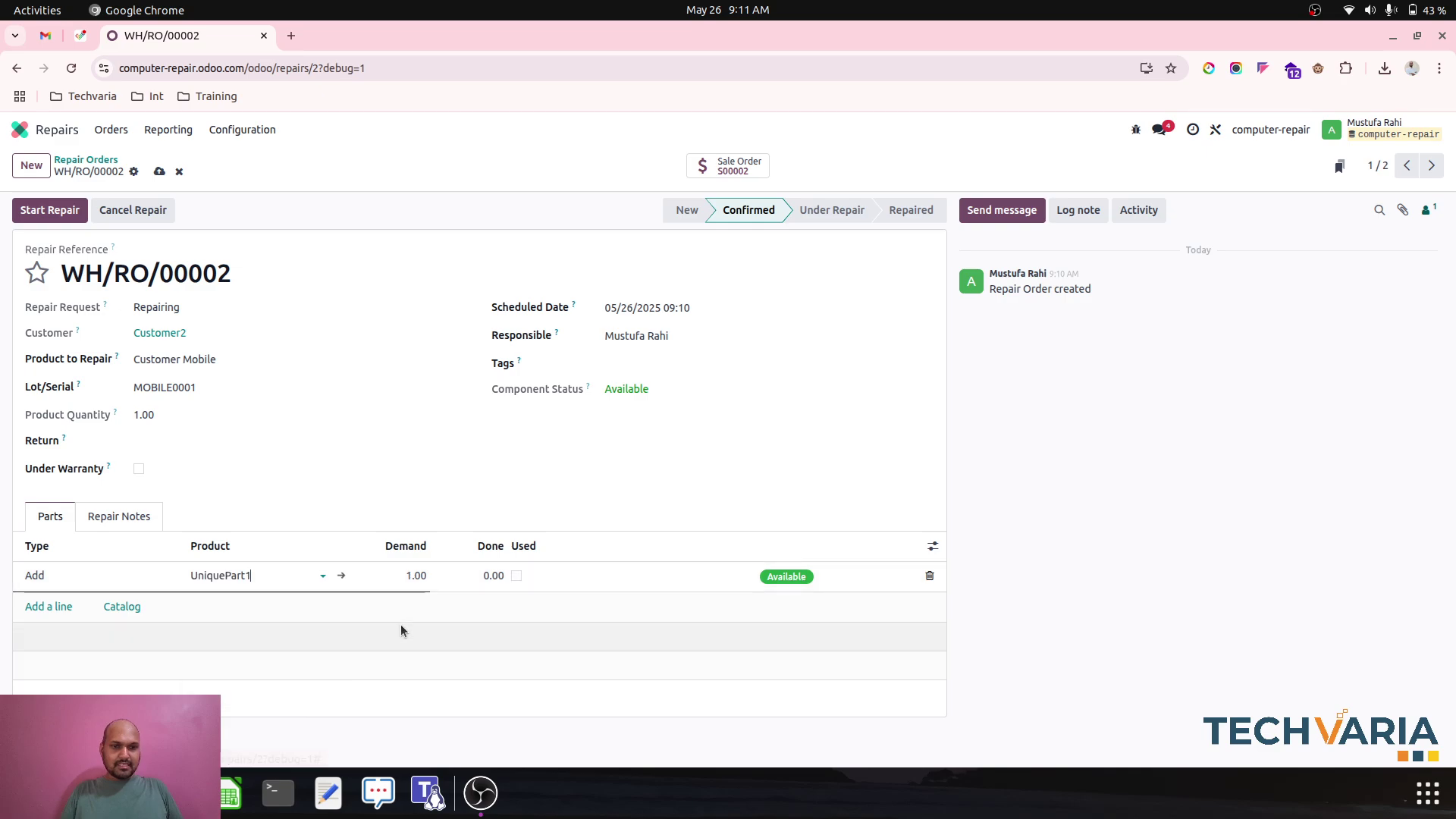
click(159, 172)
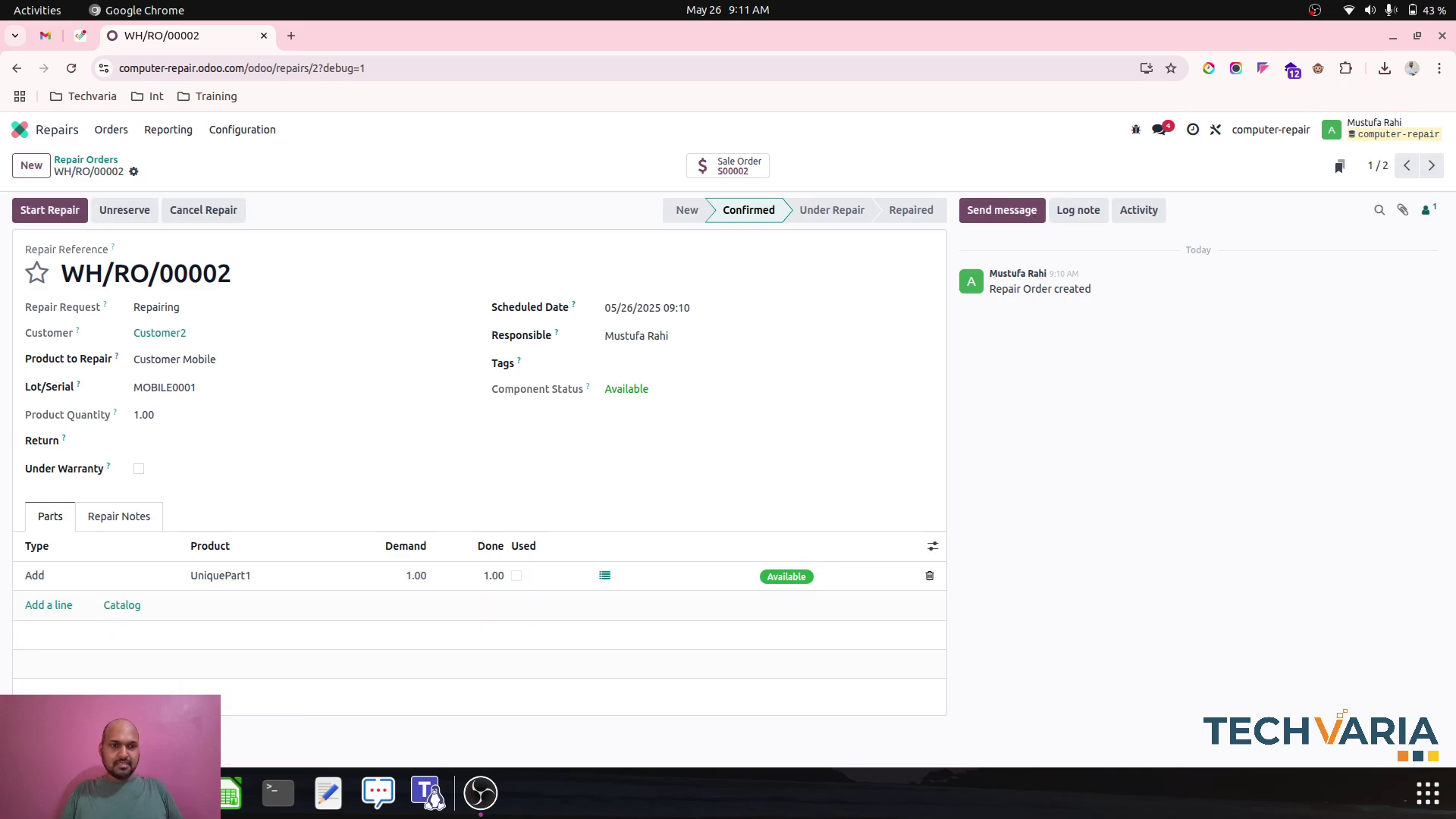
click(50, 614)
click(48, 604)
click(150, 605)
click(231, 605)
click(232, 669)
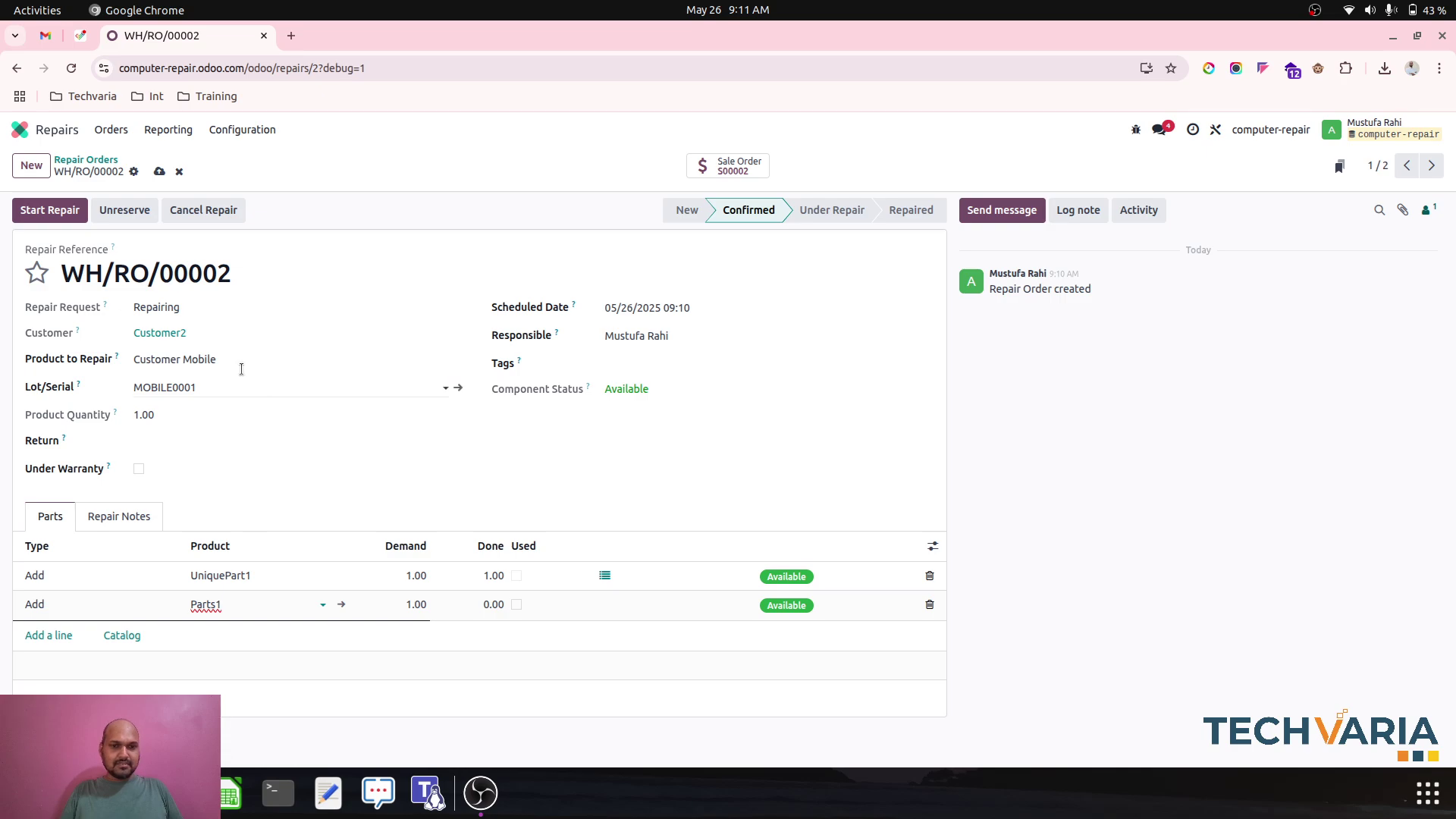
click(159, 172)
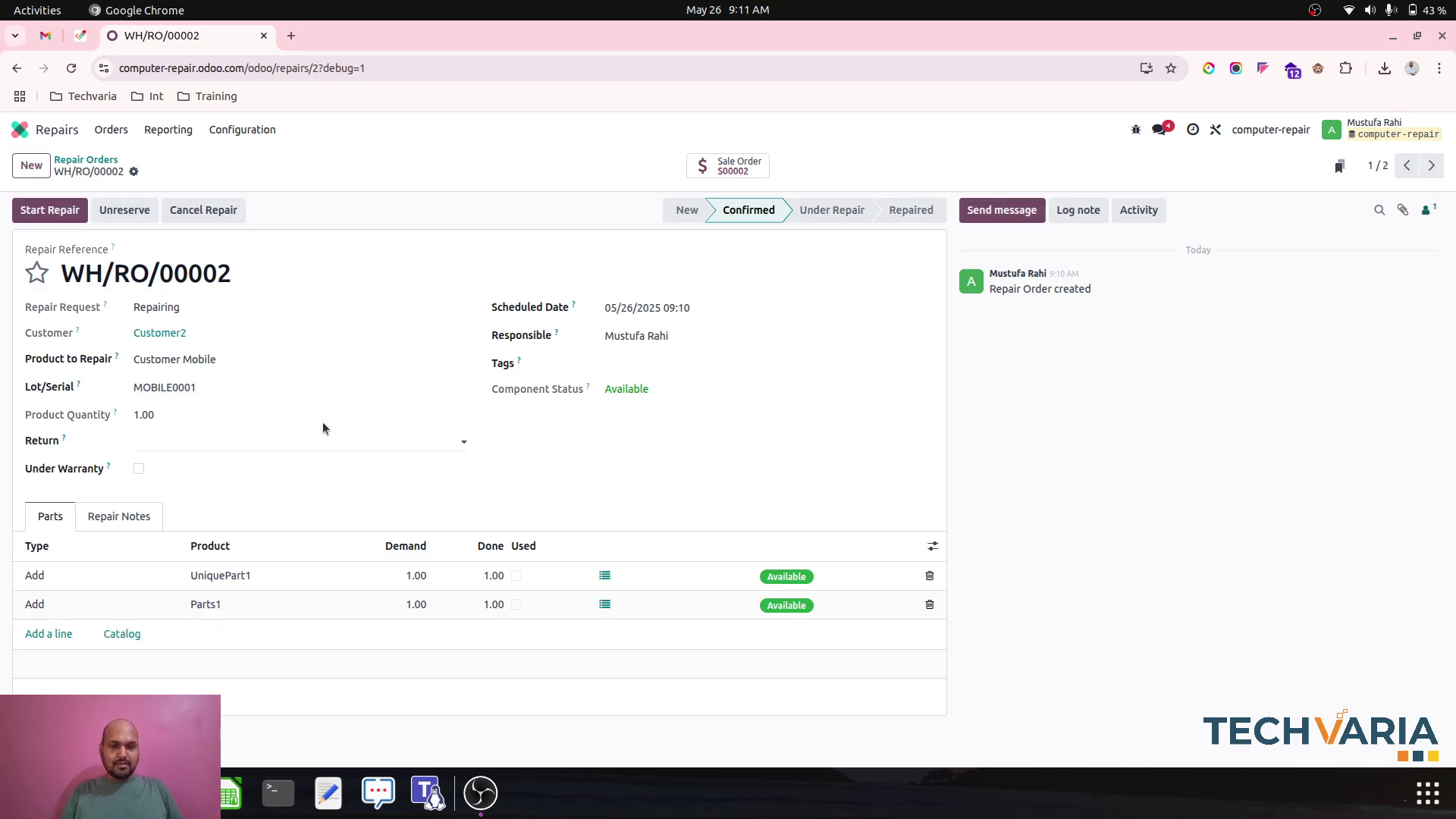
Step: Enter "Repairing Mobile" in the repair notes of the order
click(140, 513)
click(166, 562)
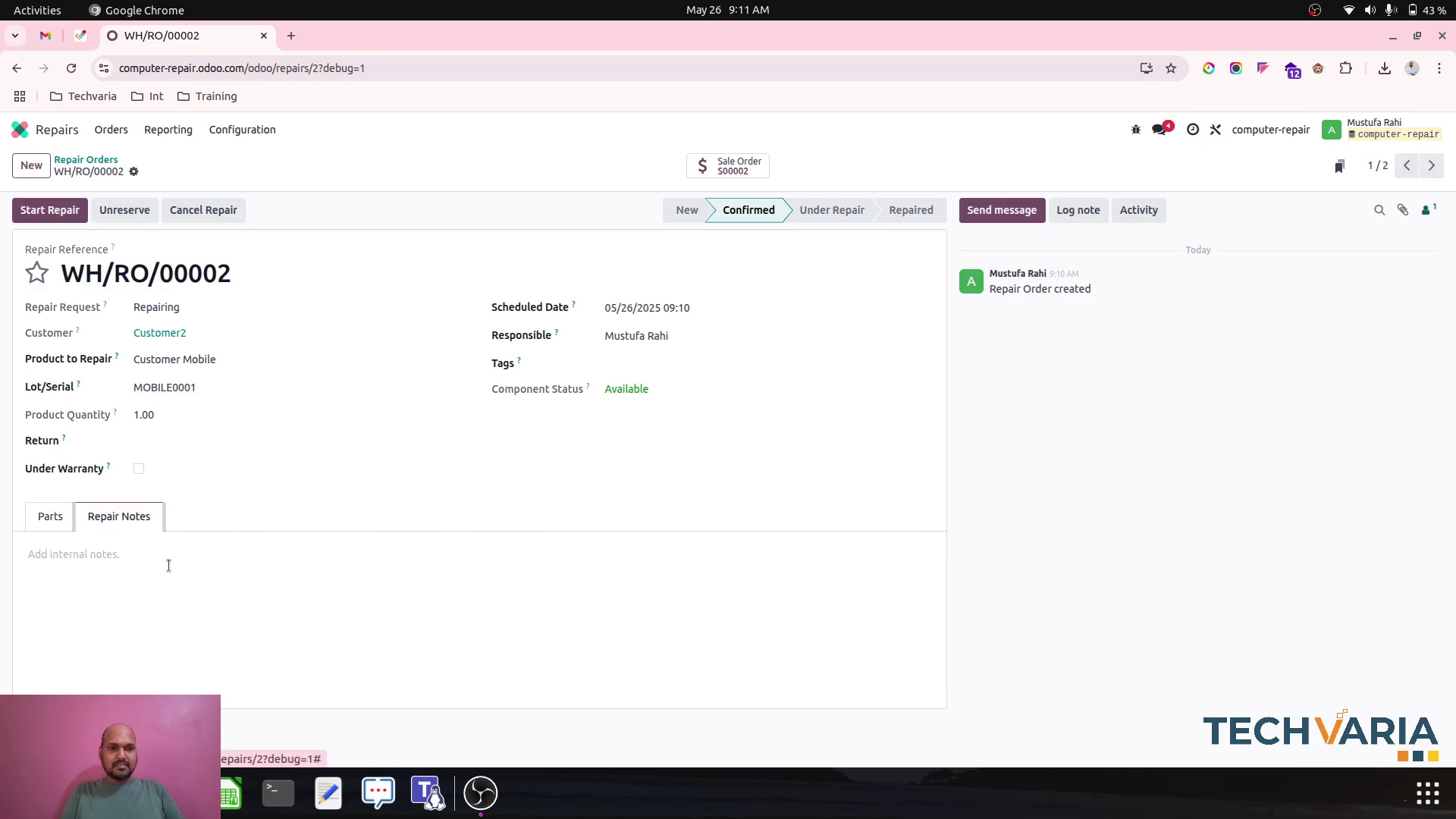
text(Repair)
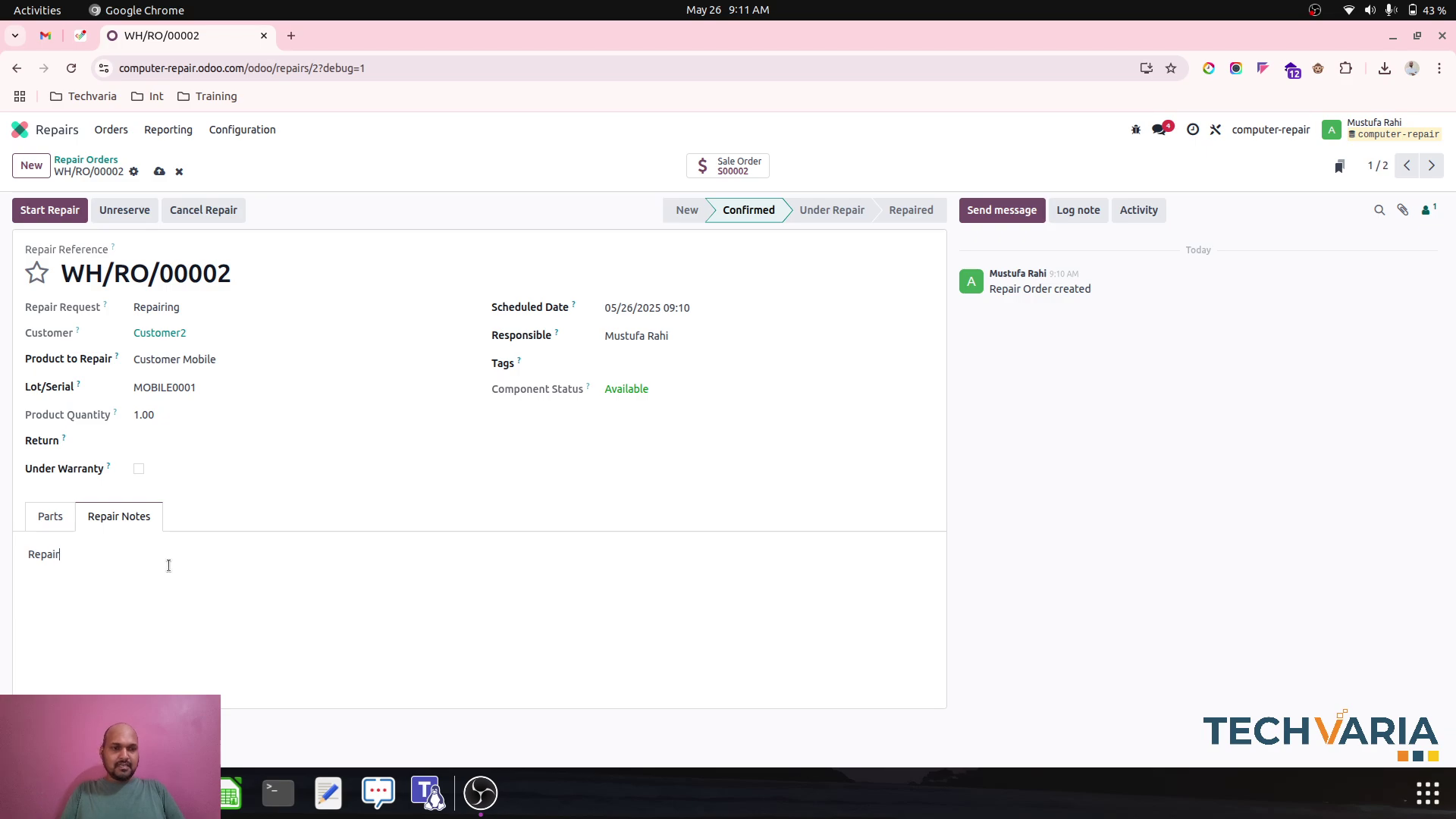
text(ing Mobile)
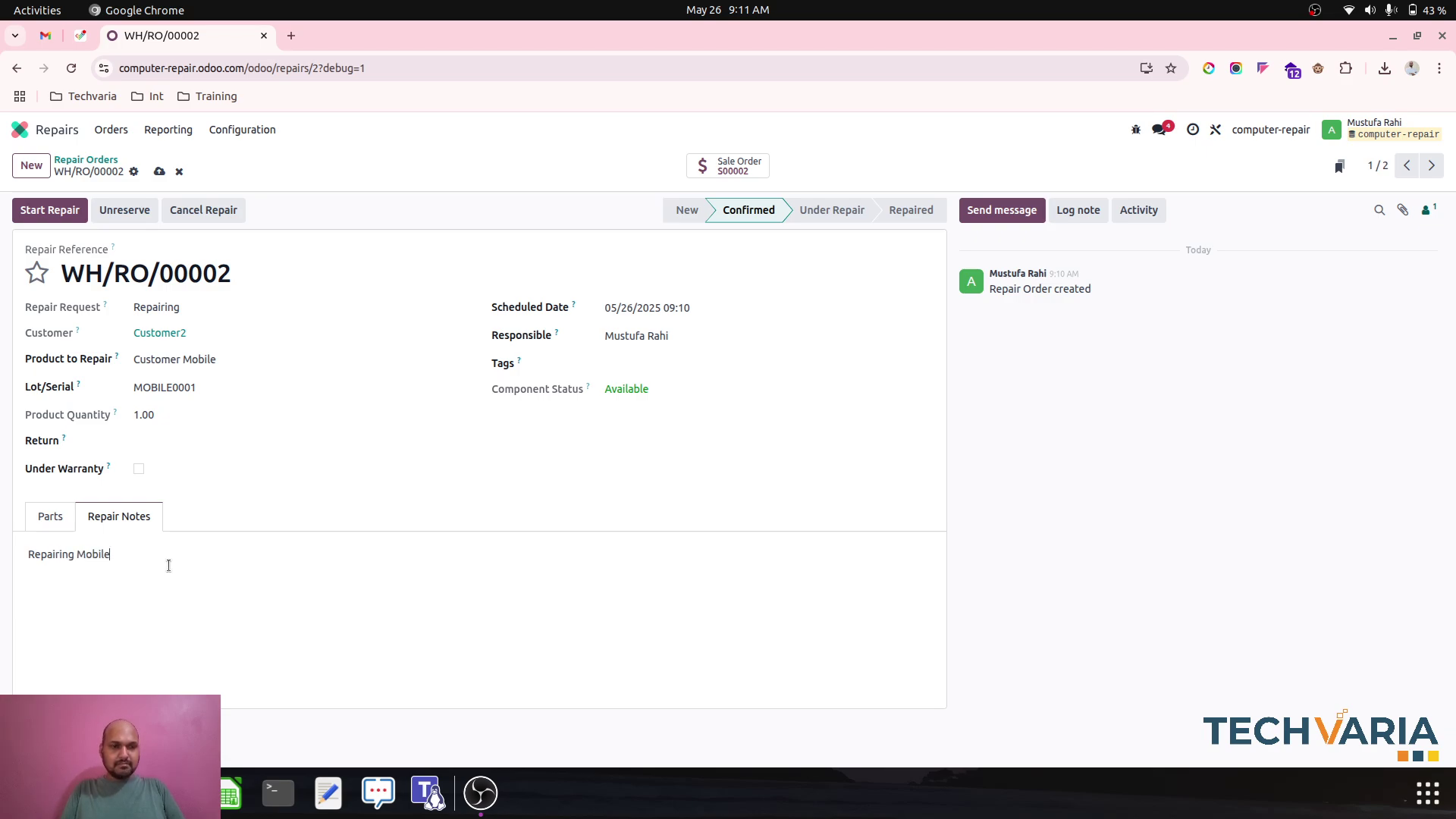
Step: Start and end the repair for order WH/RO/00002, checking its parts in between
click(55, 213)
click(50, 519)
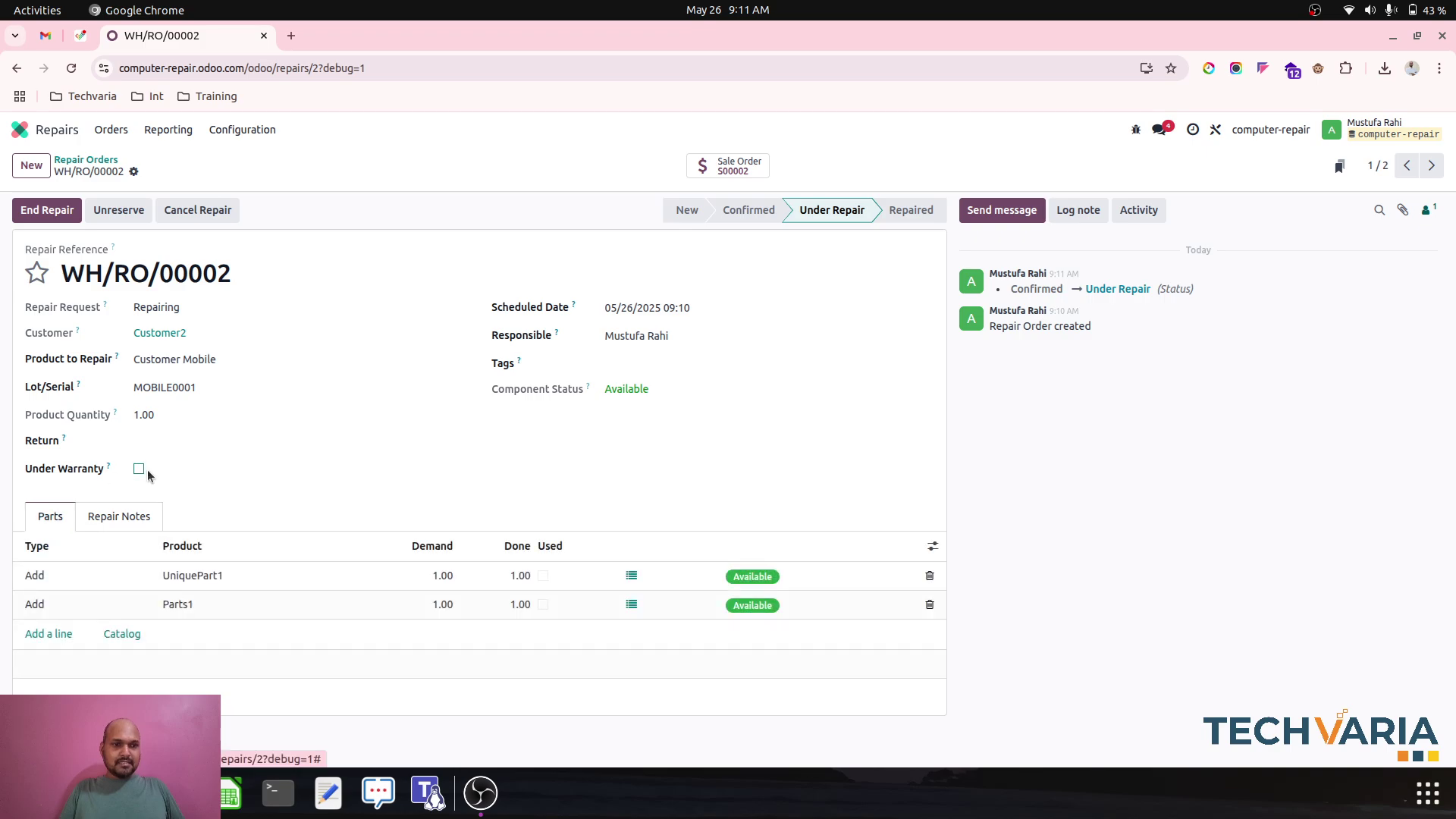
click(41, 206)
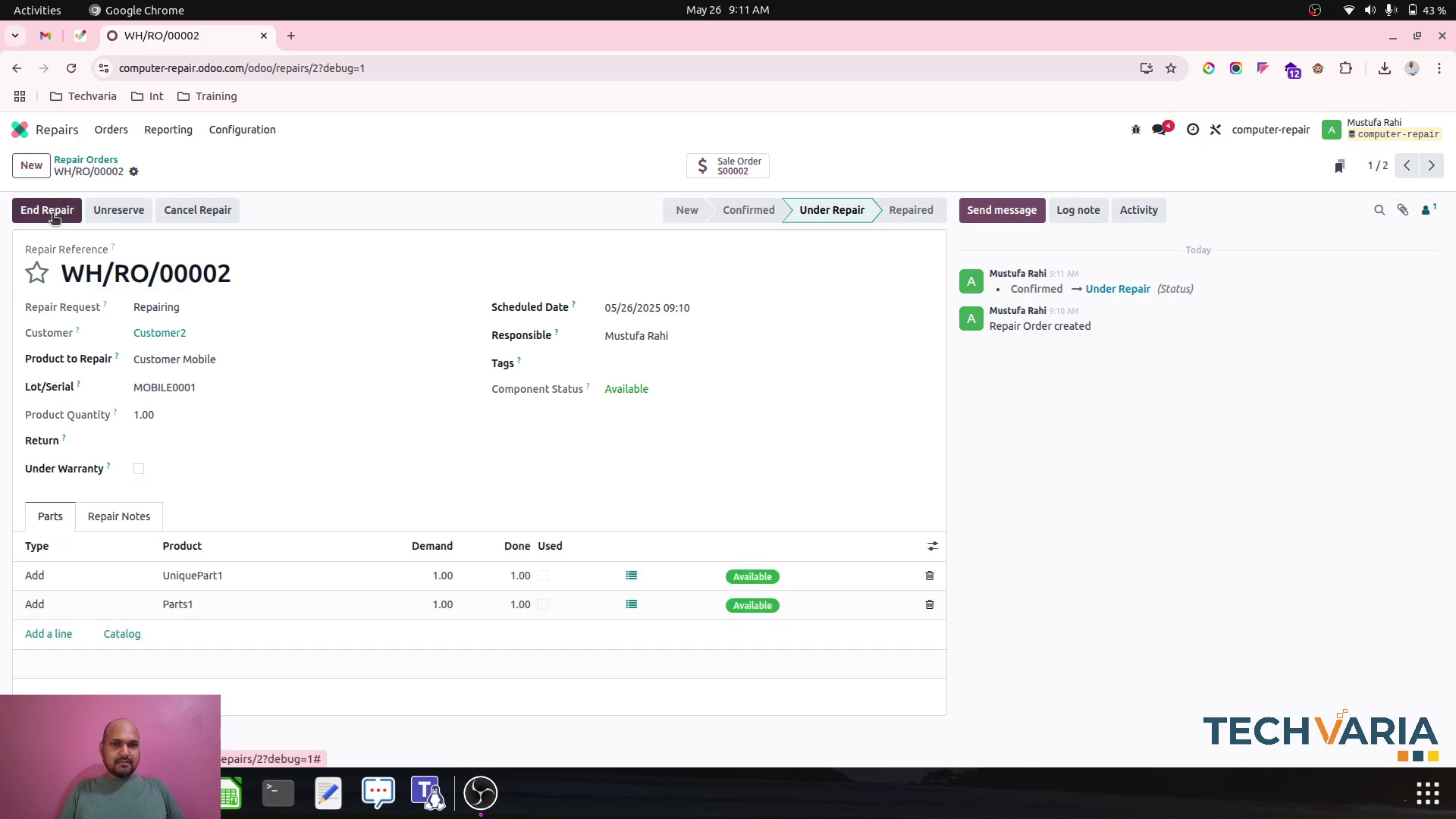
Step: Open sales order S00002 in the Sales app, set the UniquePart1 unit price to 10, and save
click(84, 160)
click(20, 130)
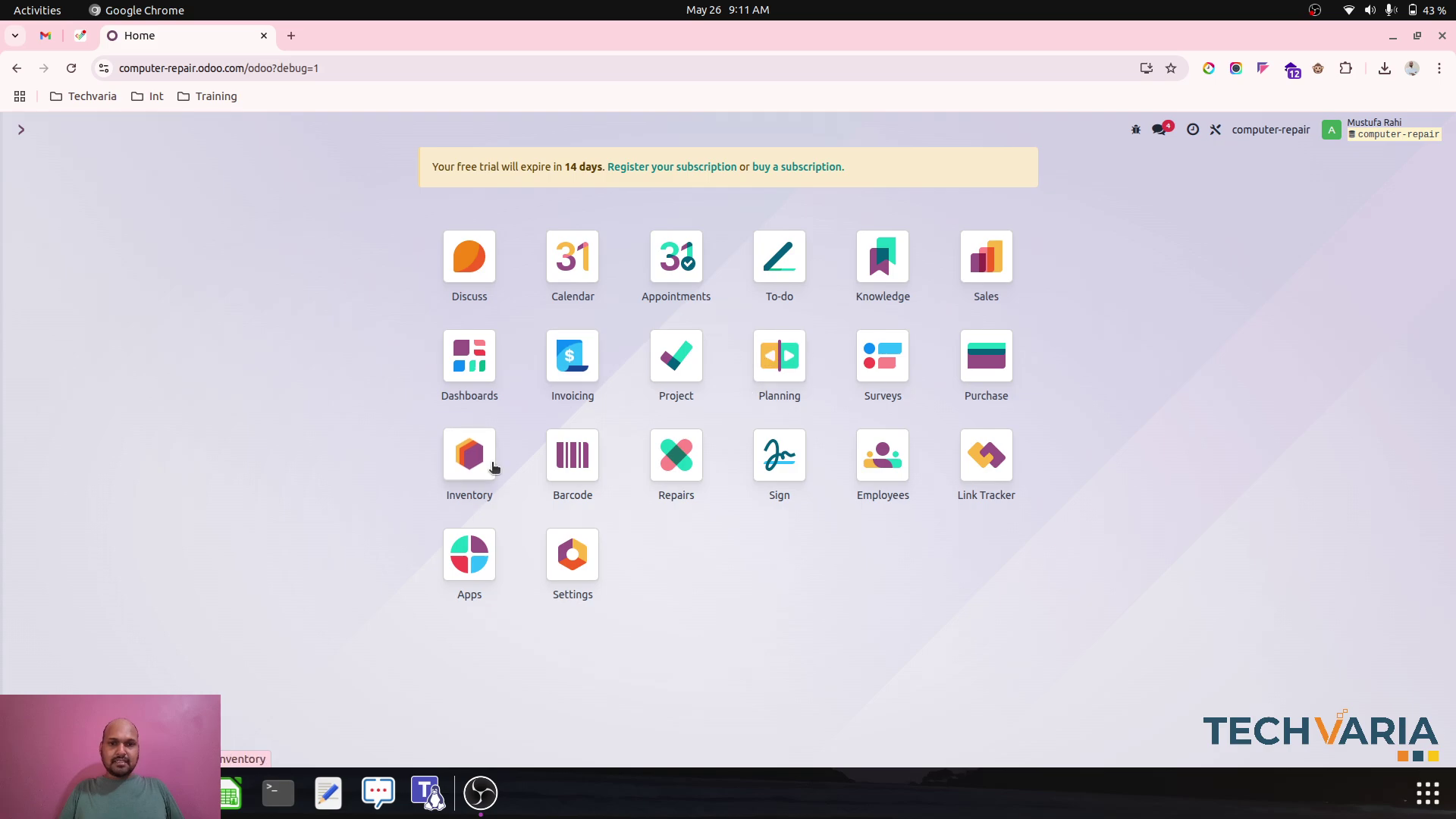
click(985, 287)
click(471, 240)
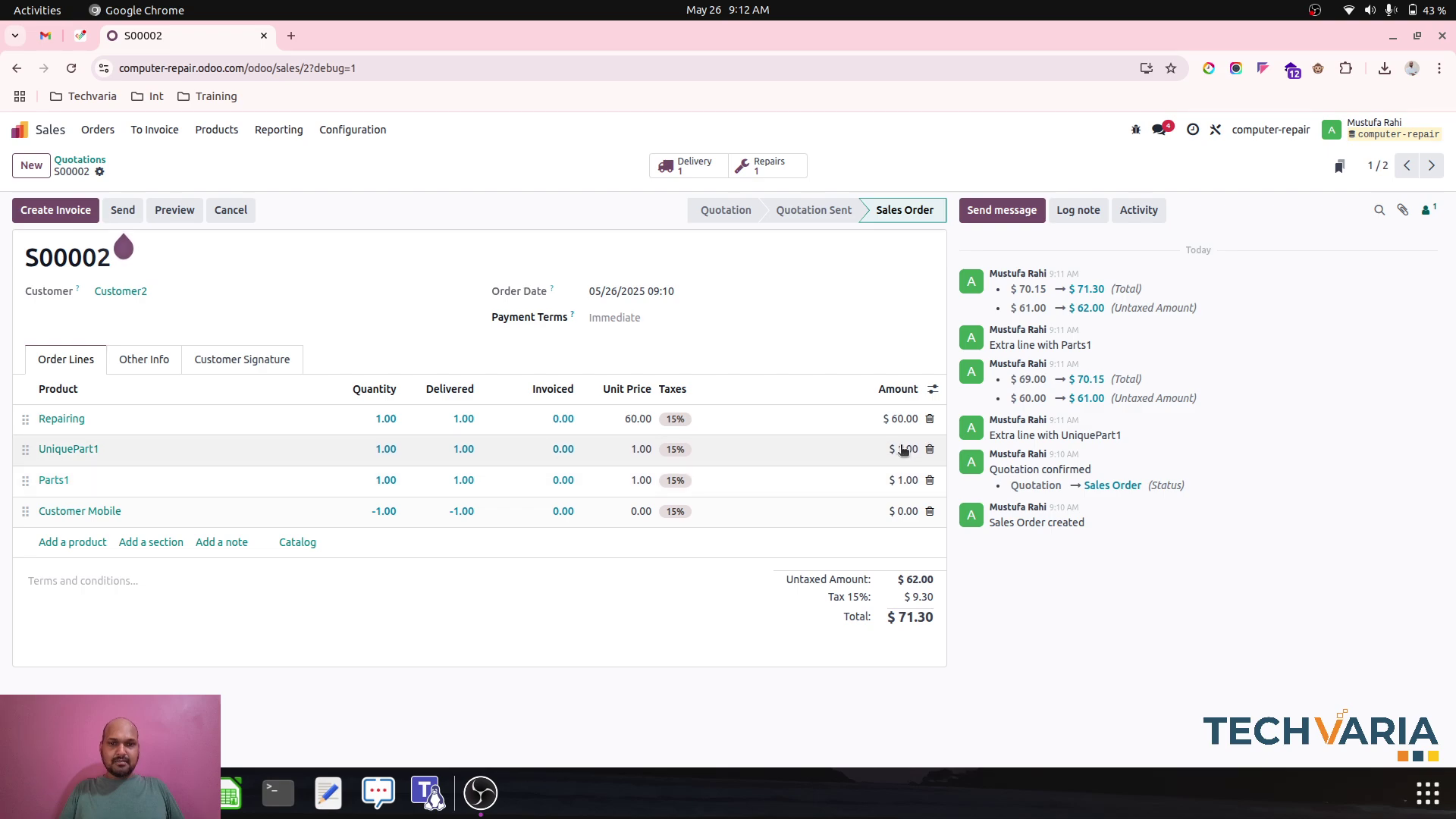
click(634, 450)
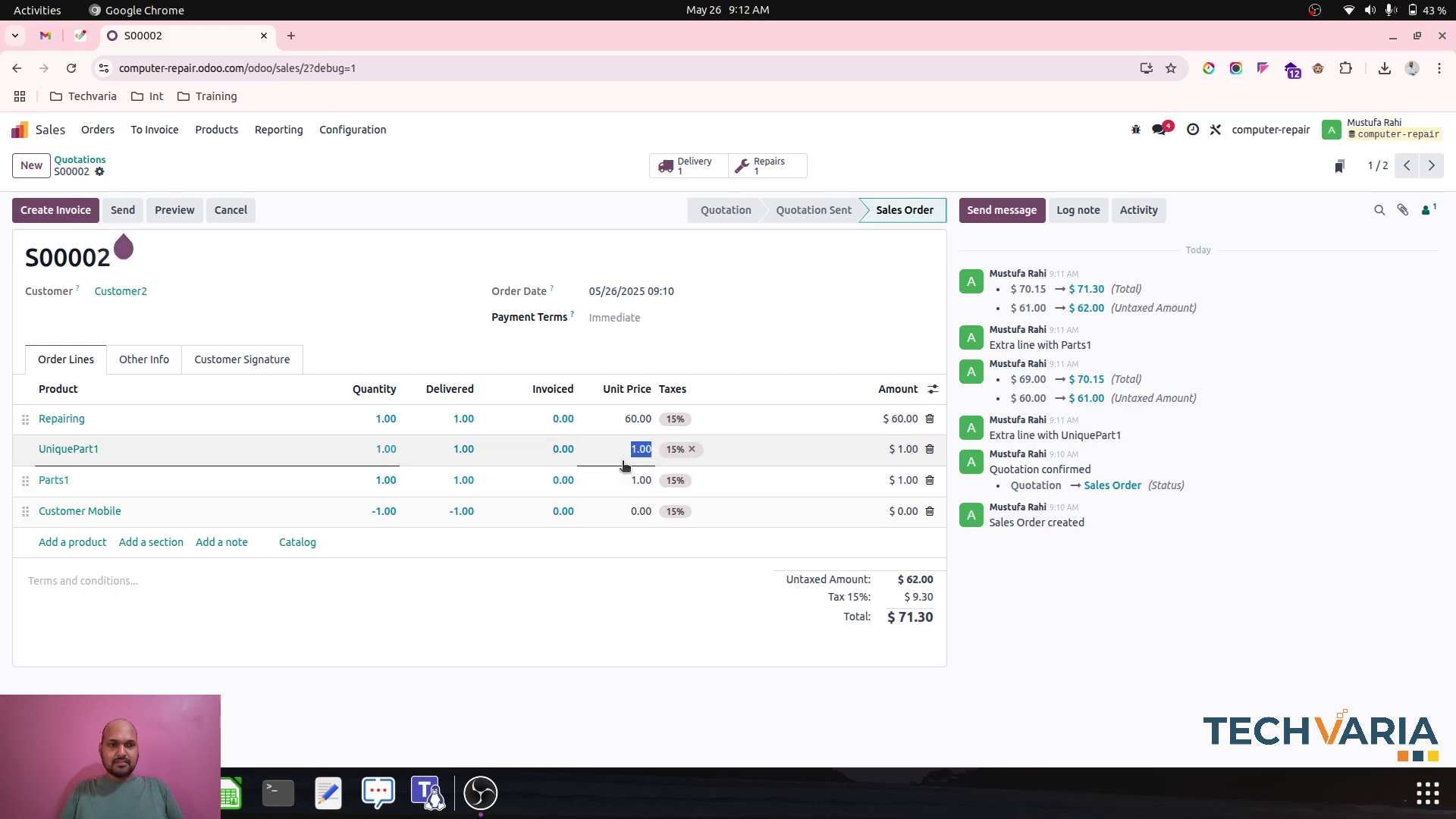
text(10)
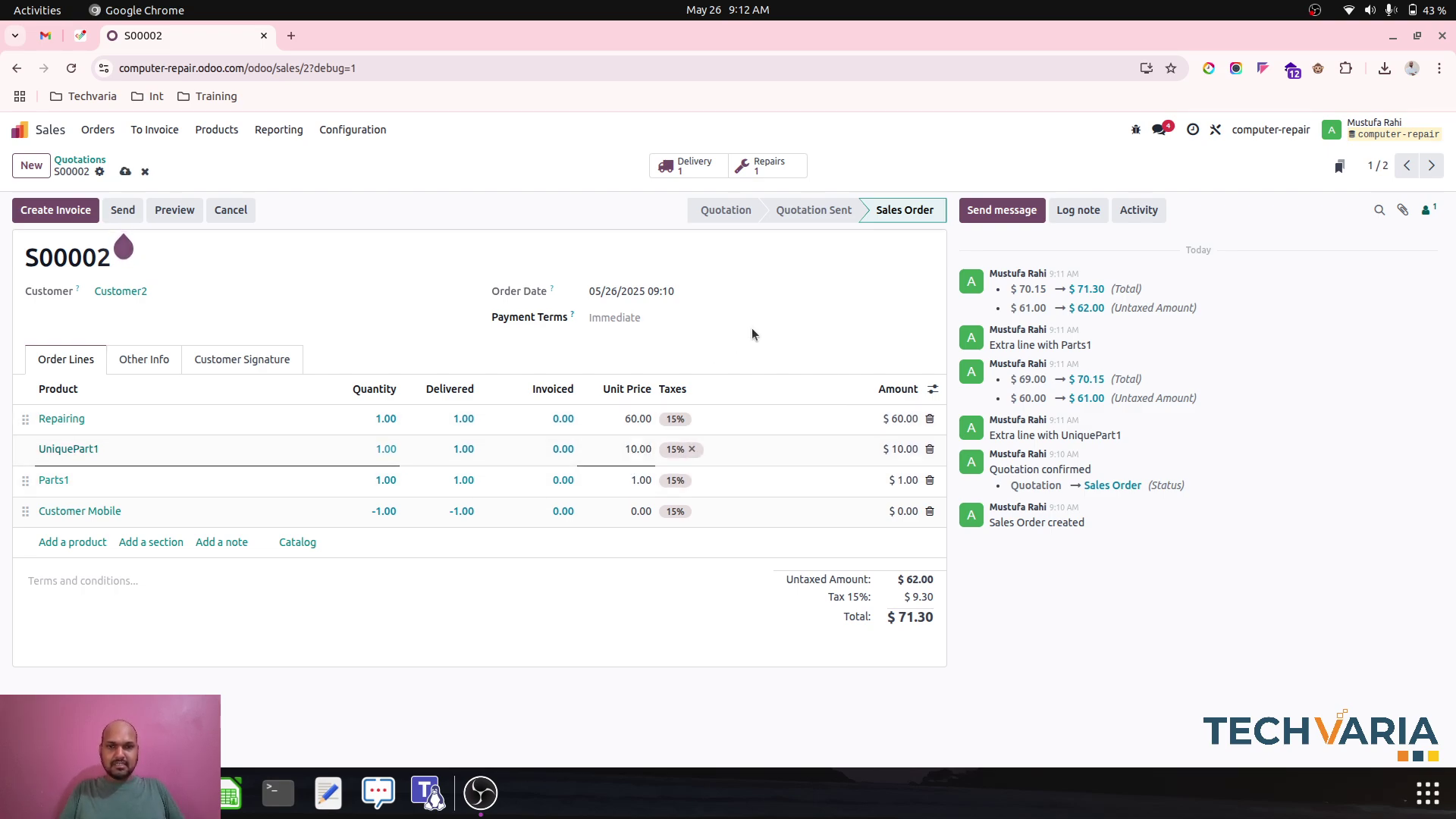
click(752, 328)
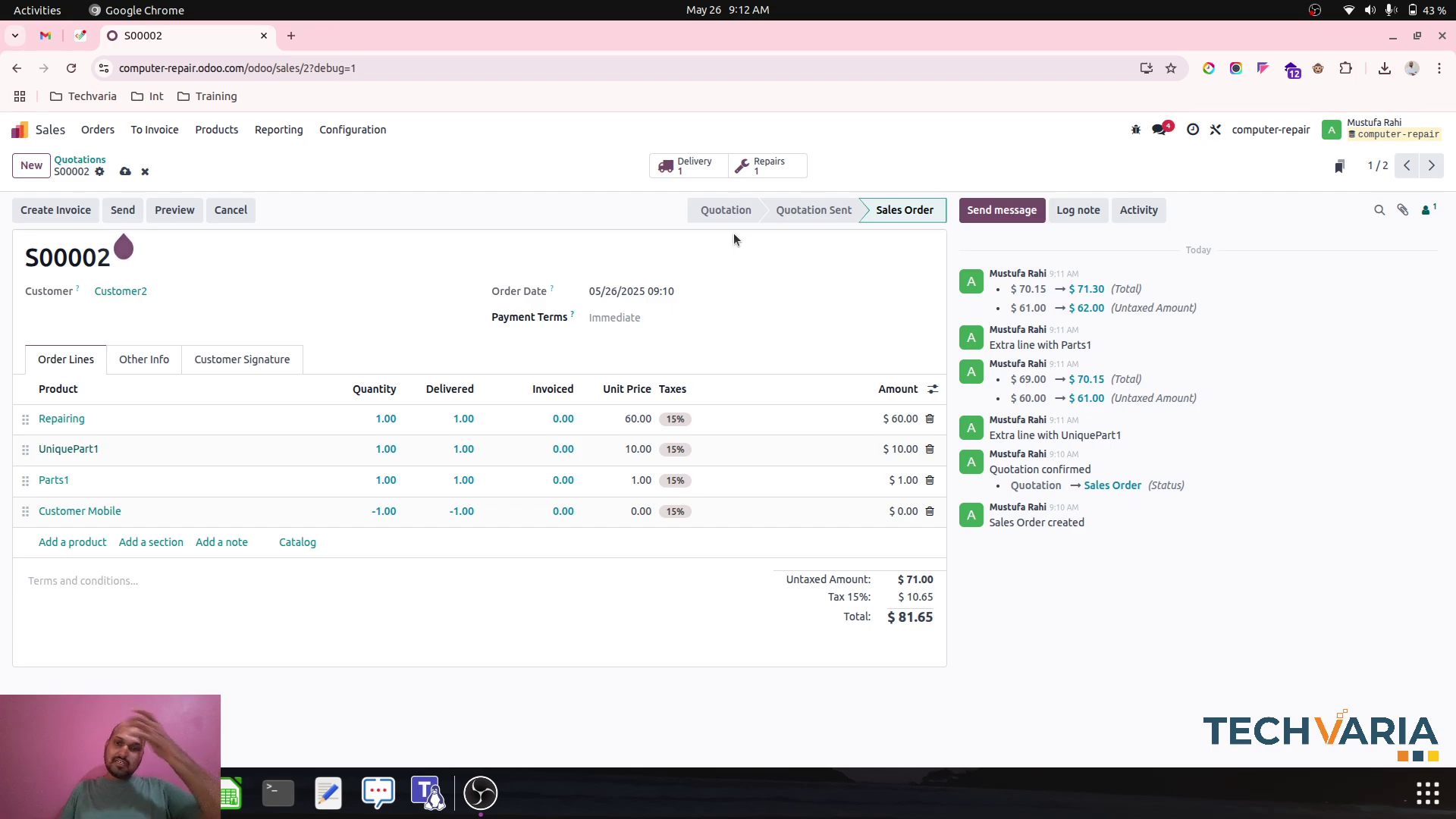
click(125, 173)
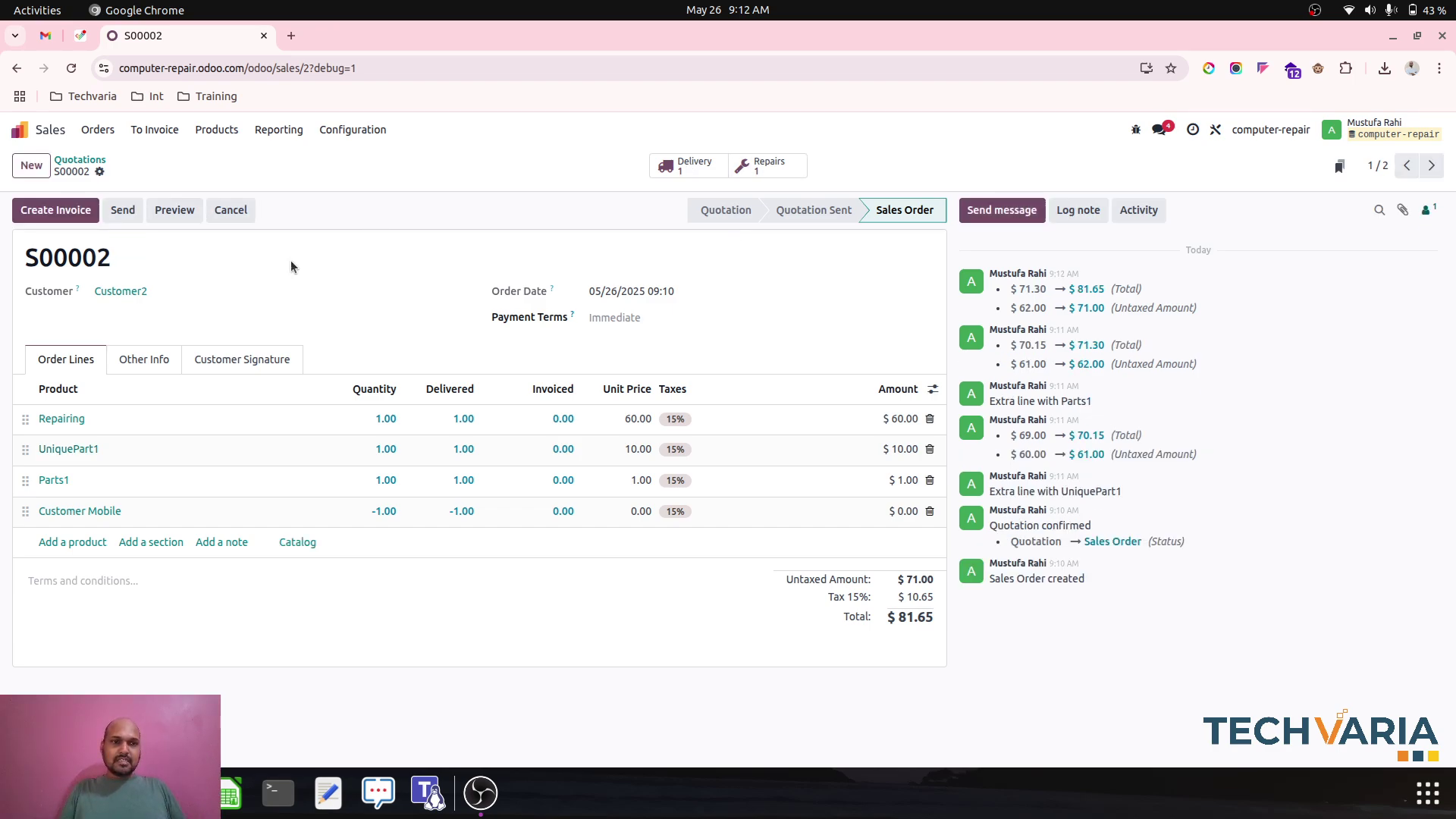
Step: Add a second Customer Mobile order line with a quantity of 1 to return the device, and save the order
click(79, 543)
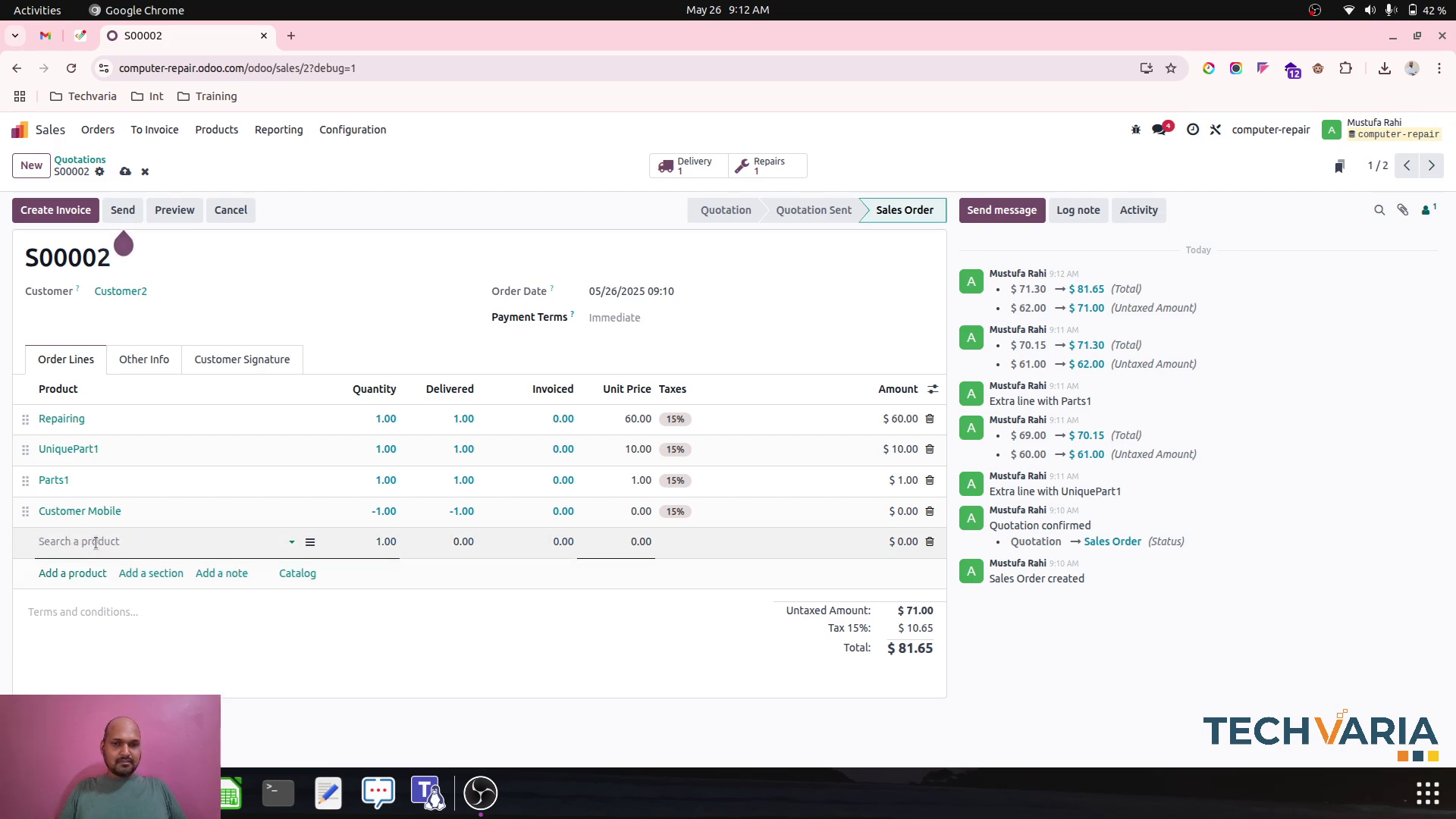
text(cus)
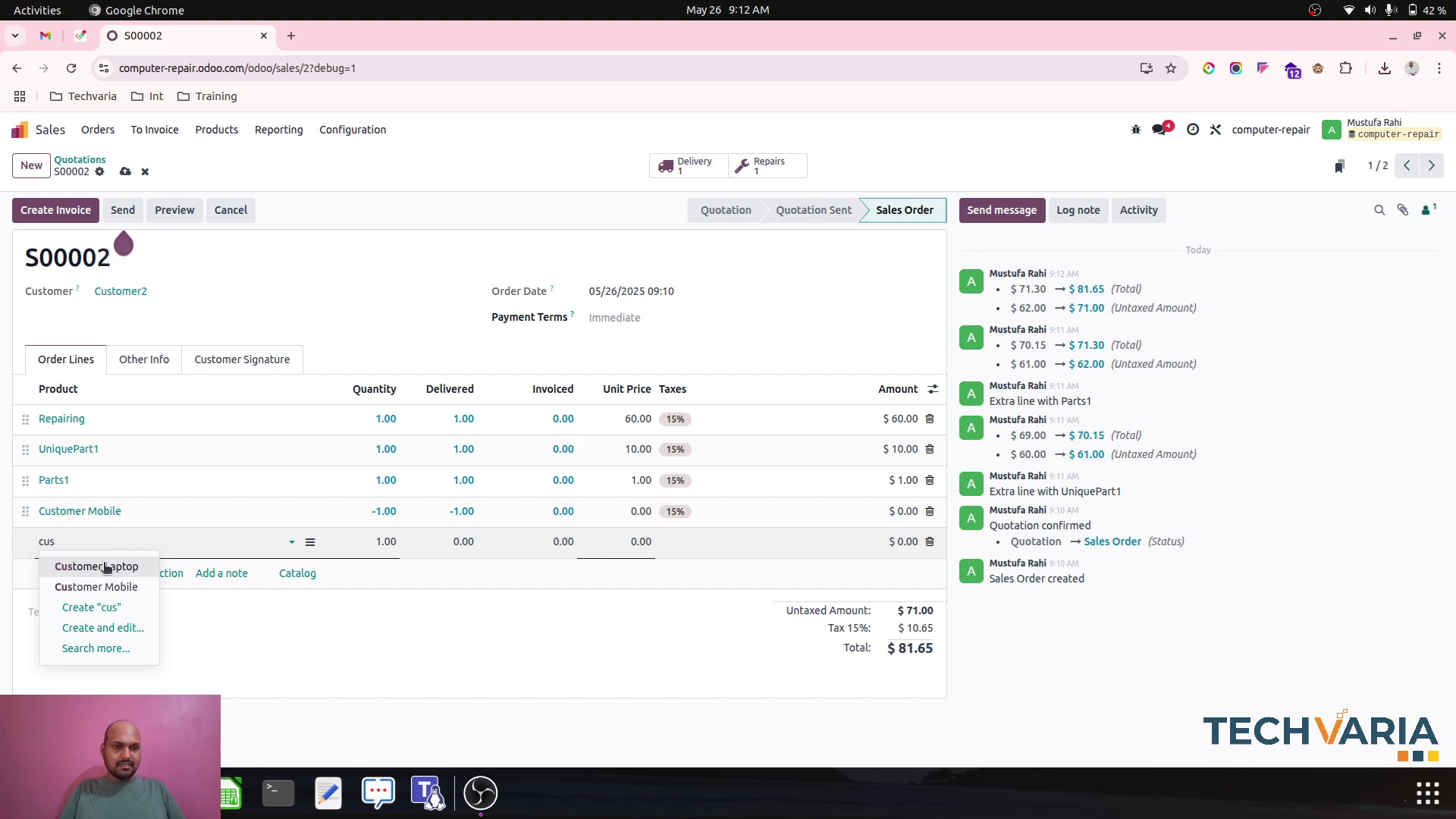
click(102, 587)
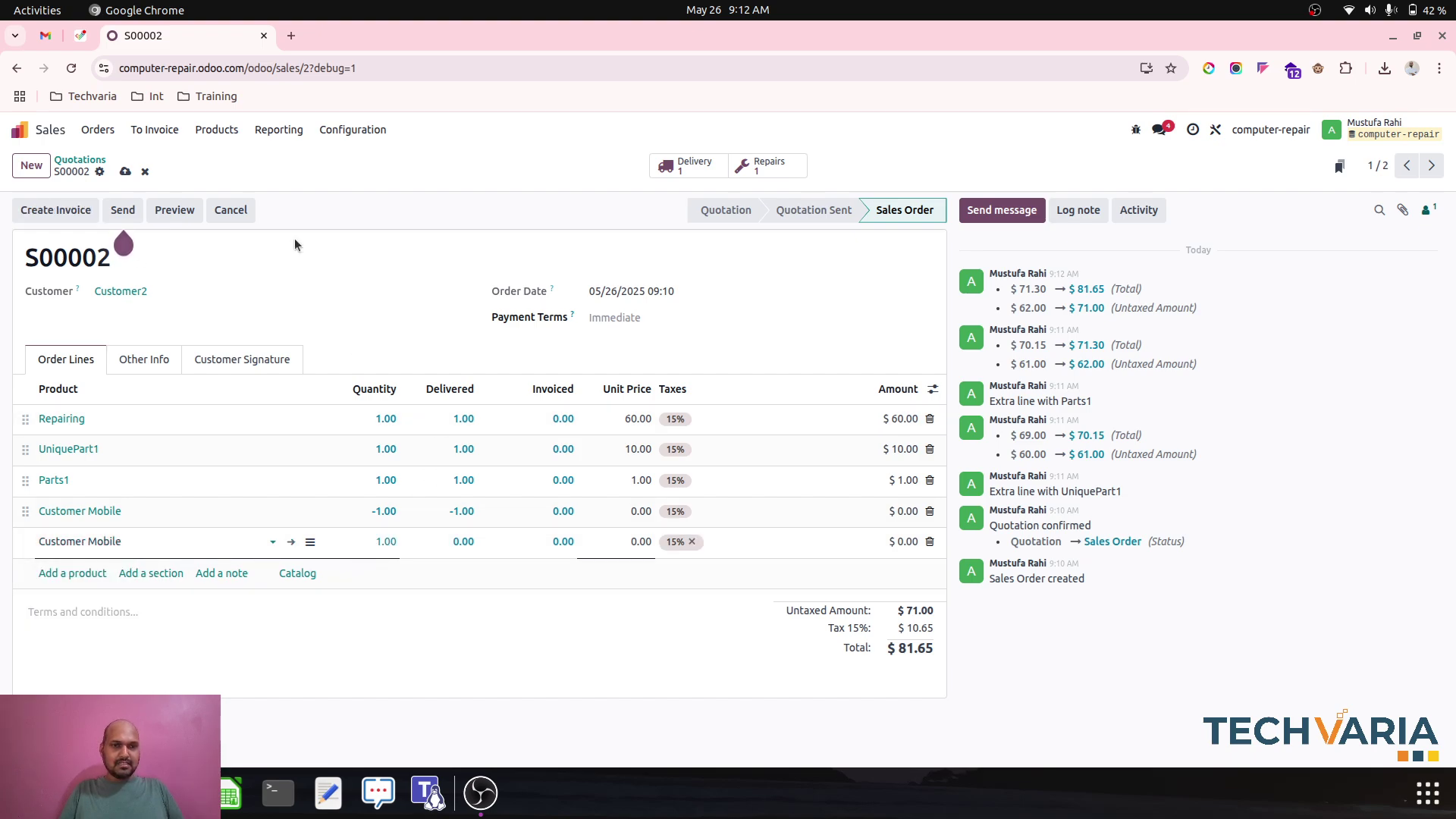
click(126, 172)
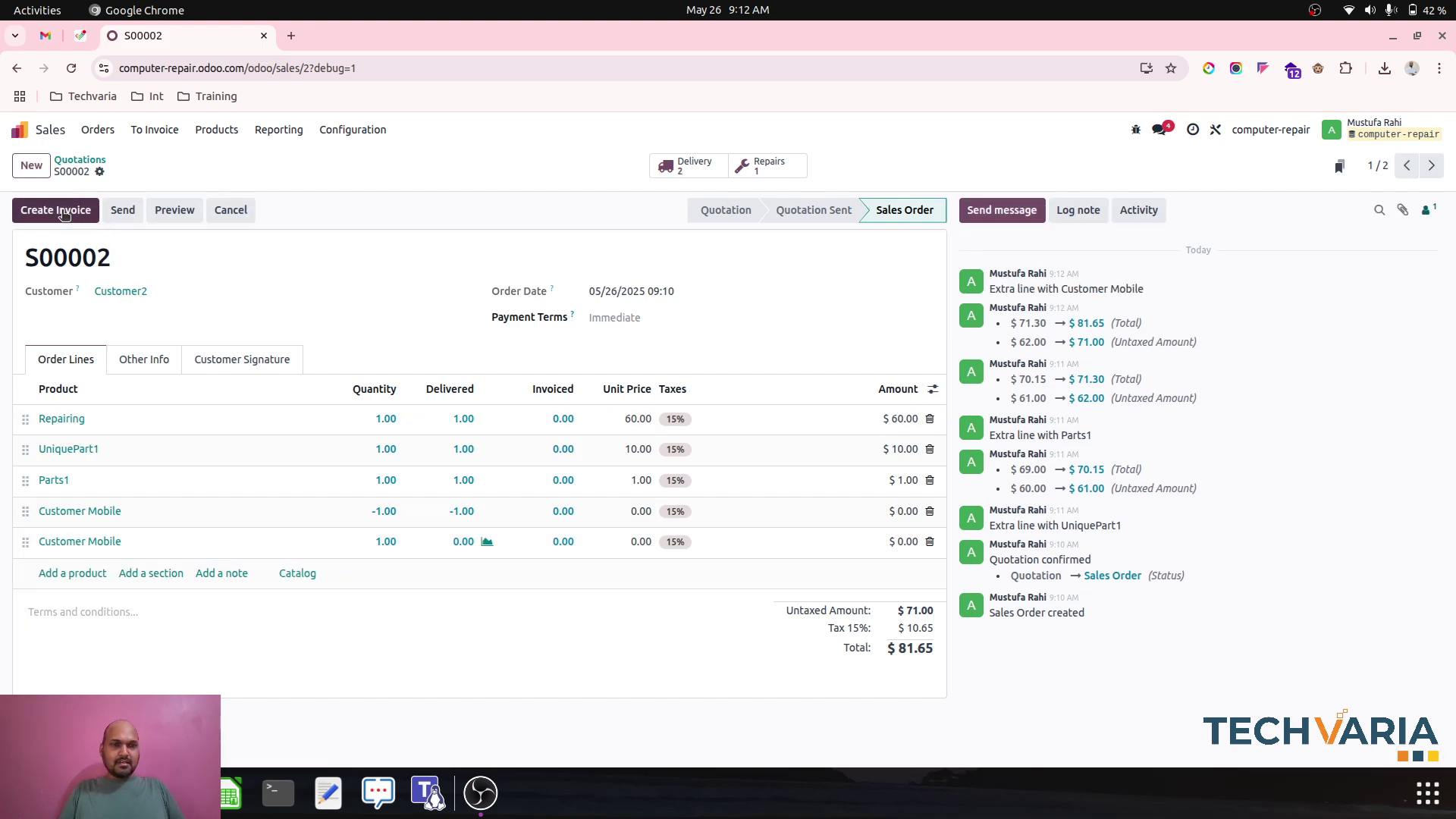
Step: Open delivery WH/OUT/00005 from the order, check that it picks WH/Stock - MOBILE0001, and validate it
click(667, 166)
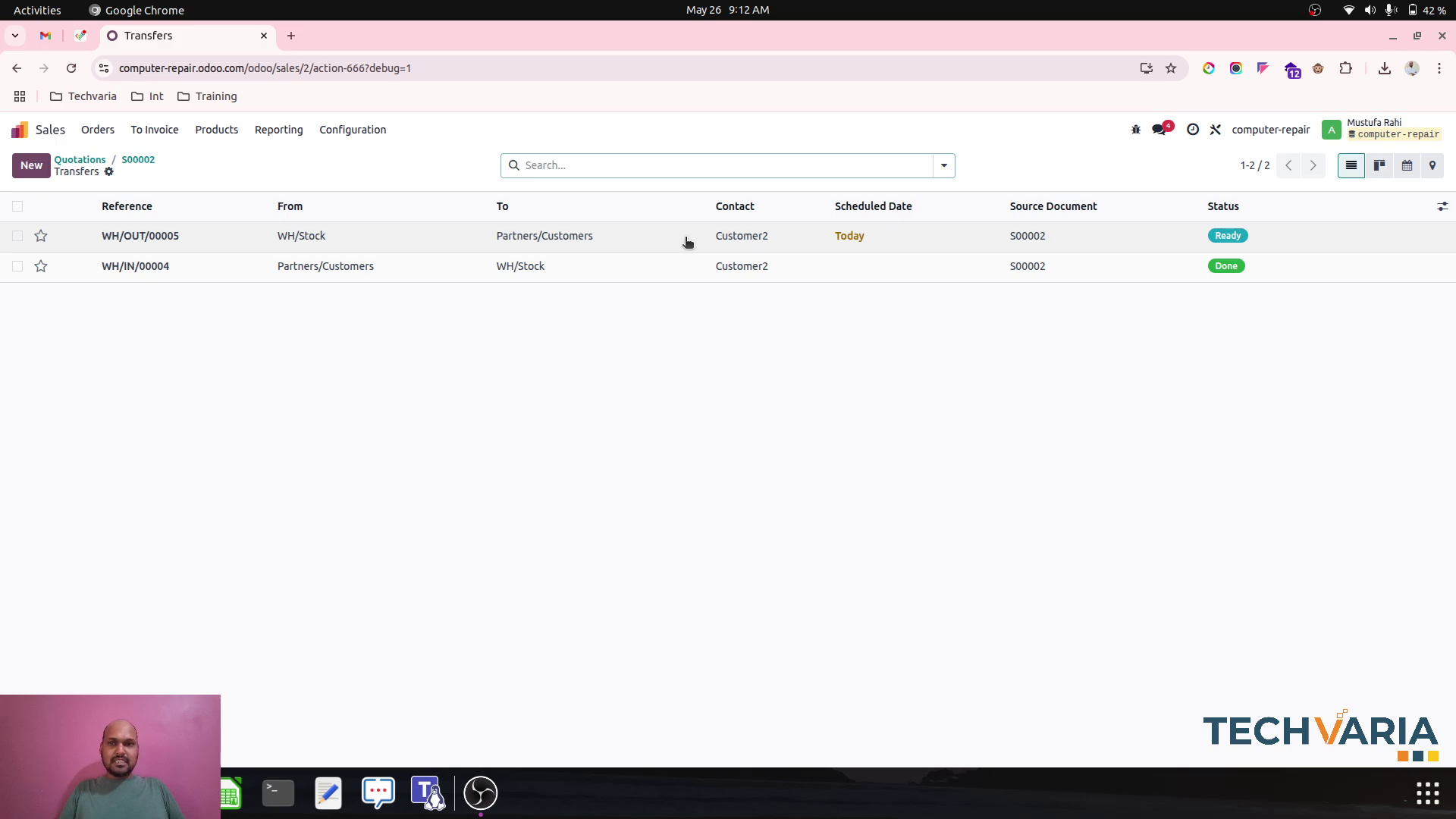
click(687, 241)
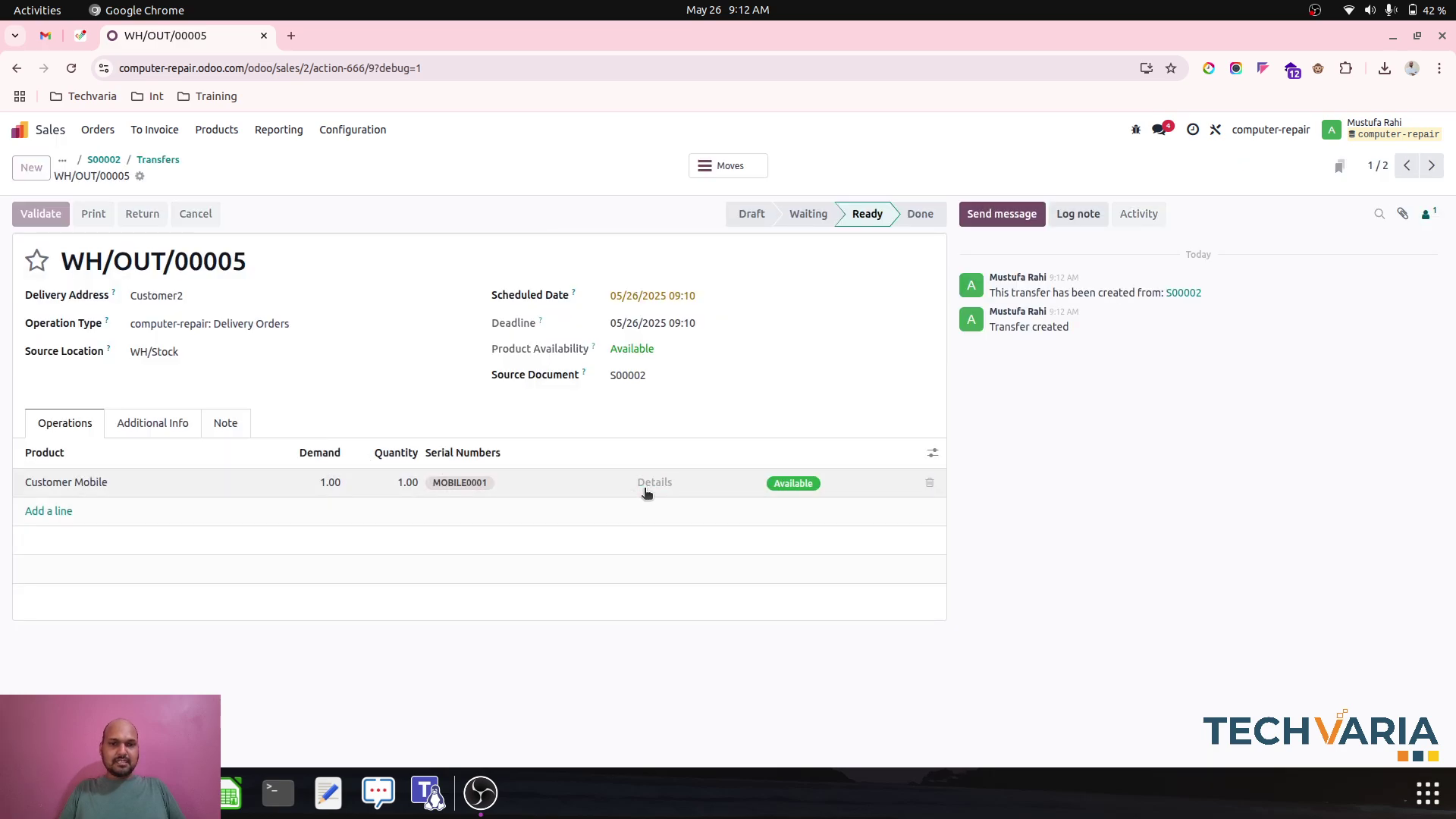
click(645, 491)
click(511, 412)
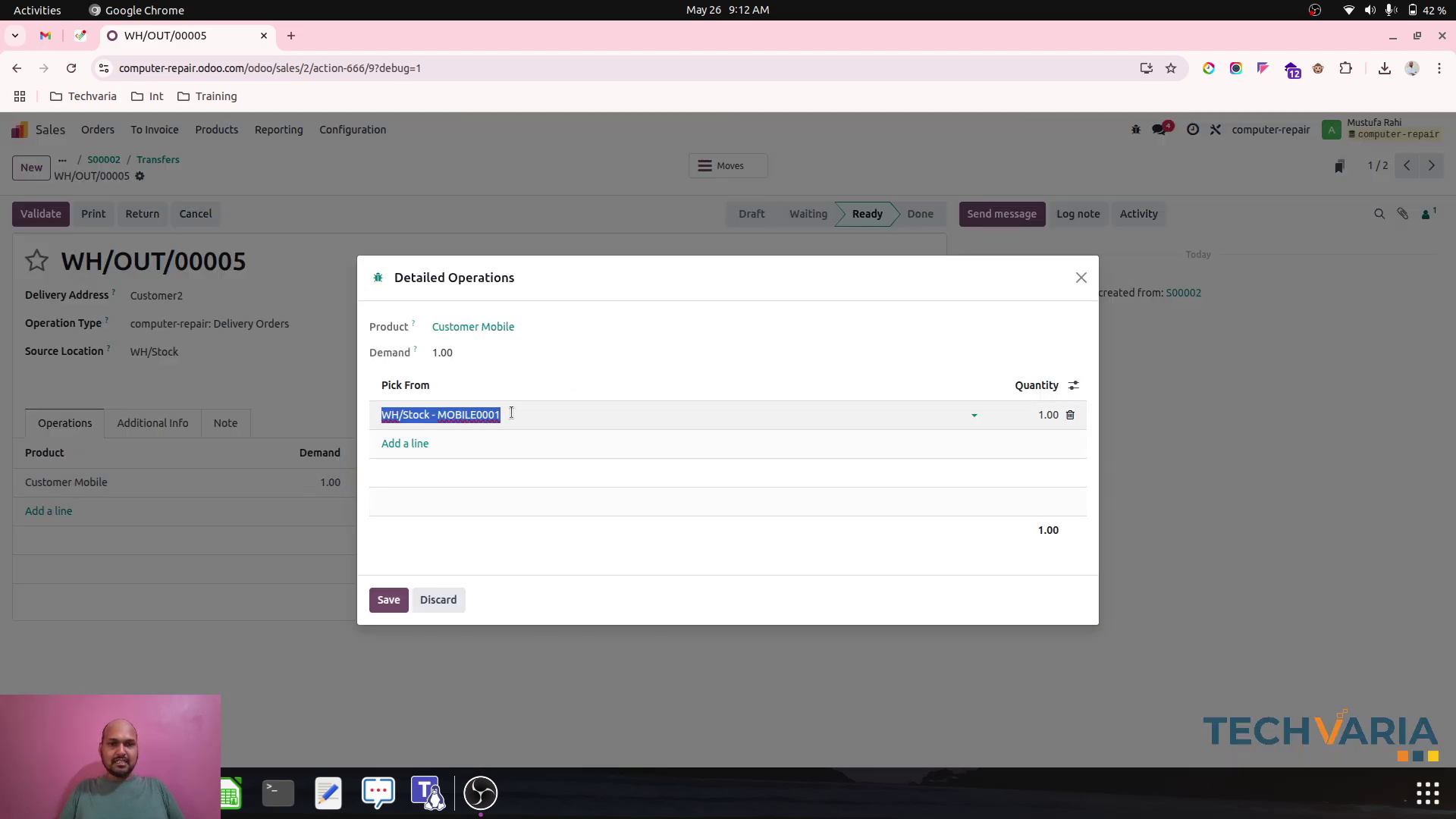
click(389, 599)
click(40, 213)
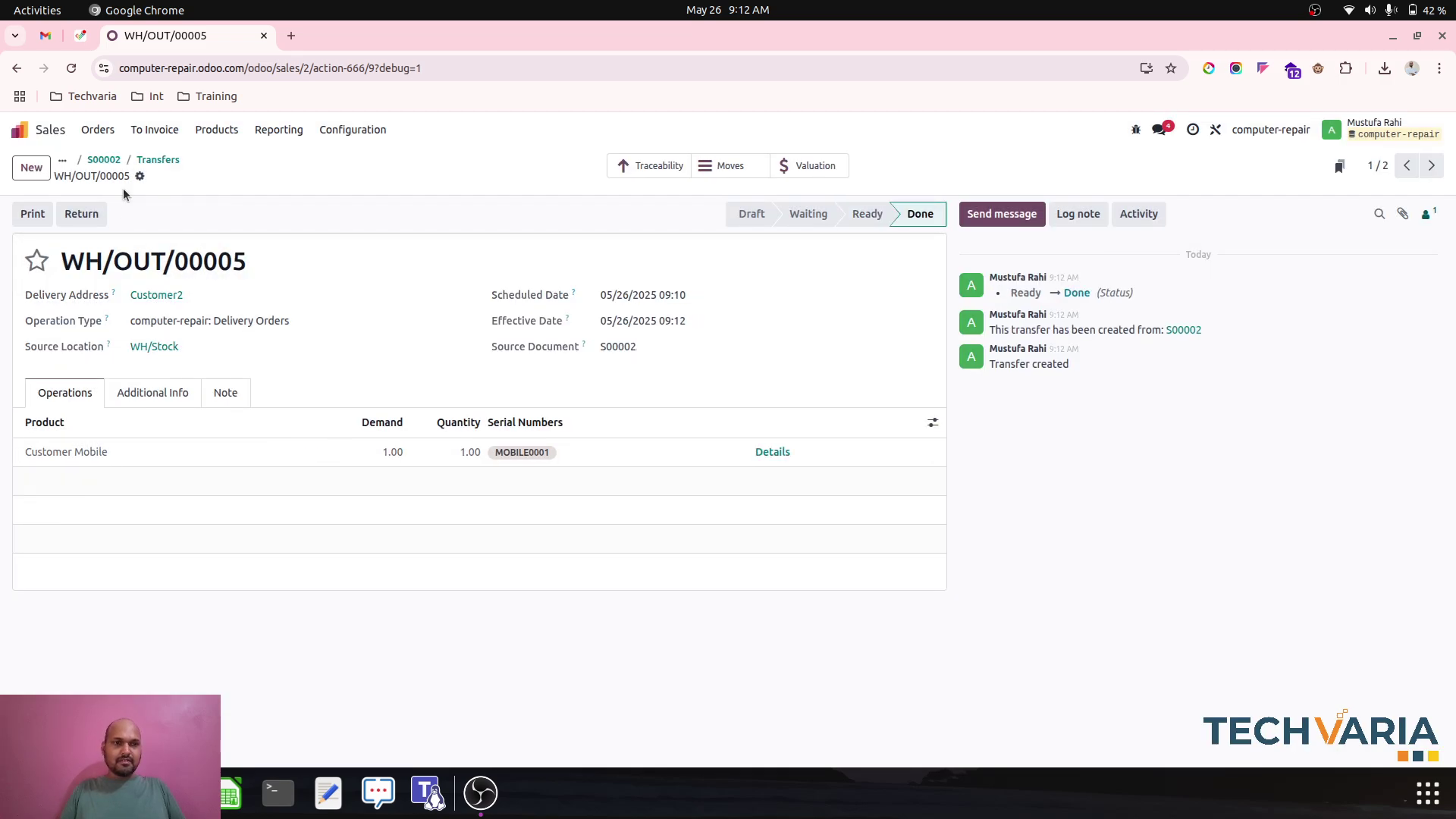
Step: Return to sales order S00002, then create and confirm its customer invoice
click(160, 161)
click(137, 160)
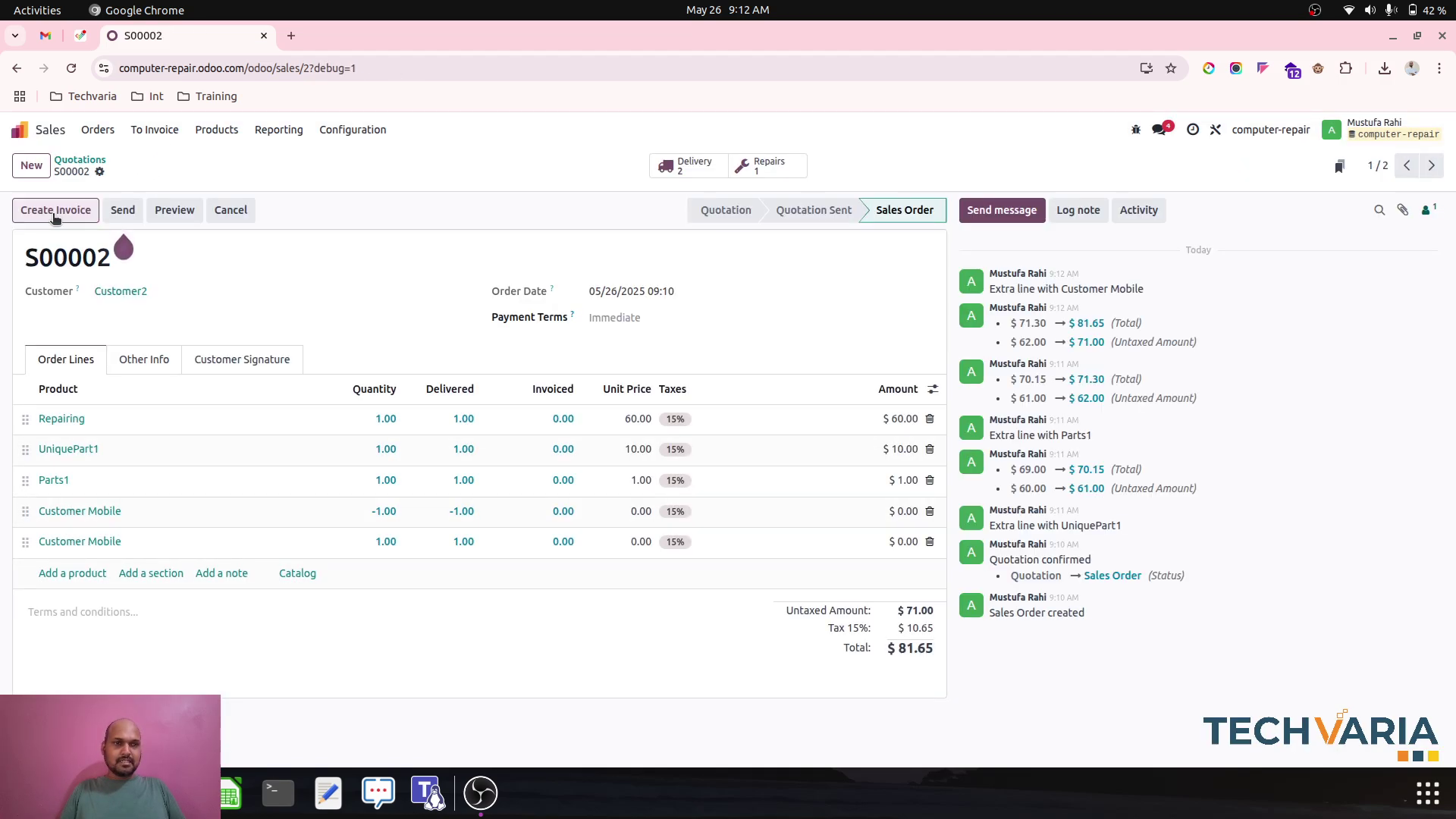
click(54, 212)
click(408, 515)
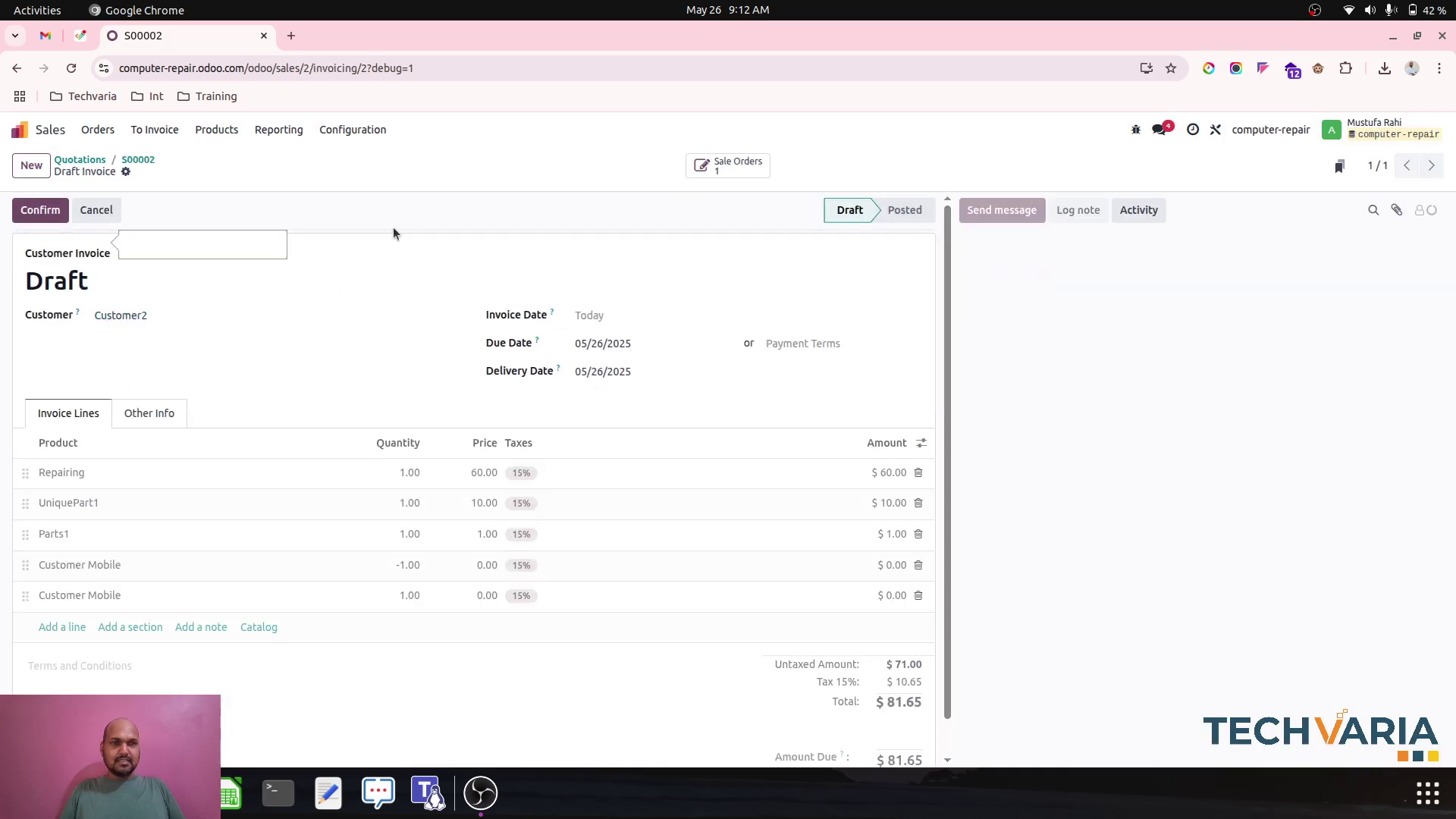
click(40, 210)
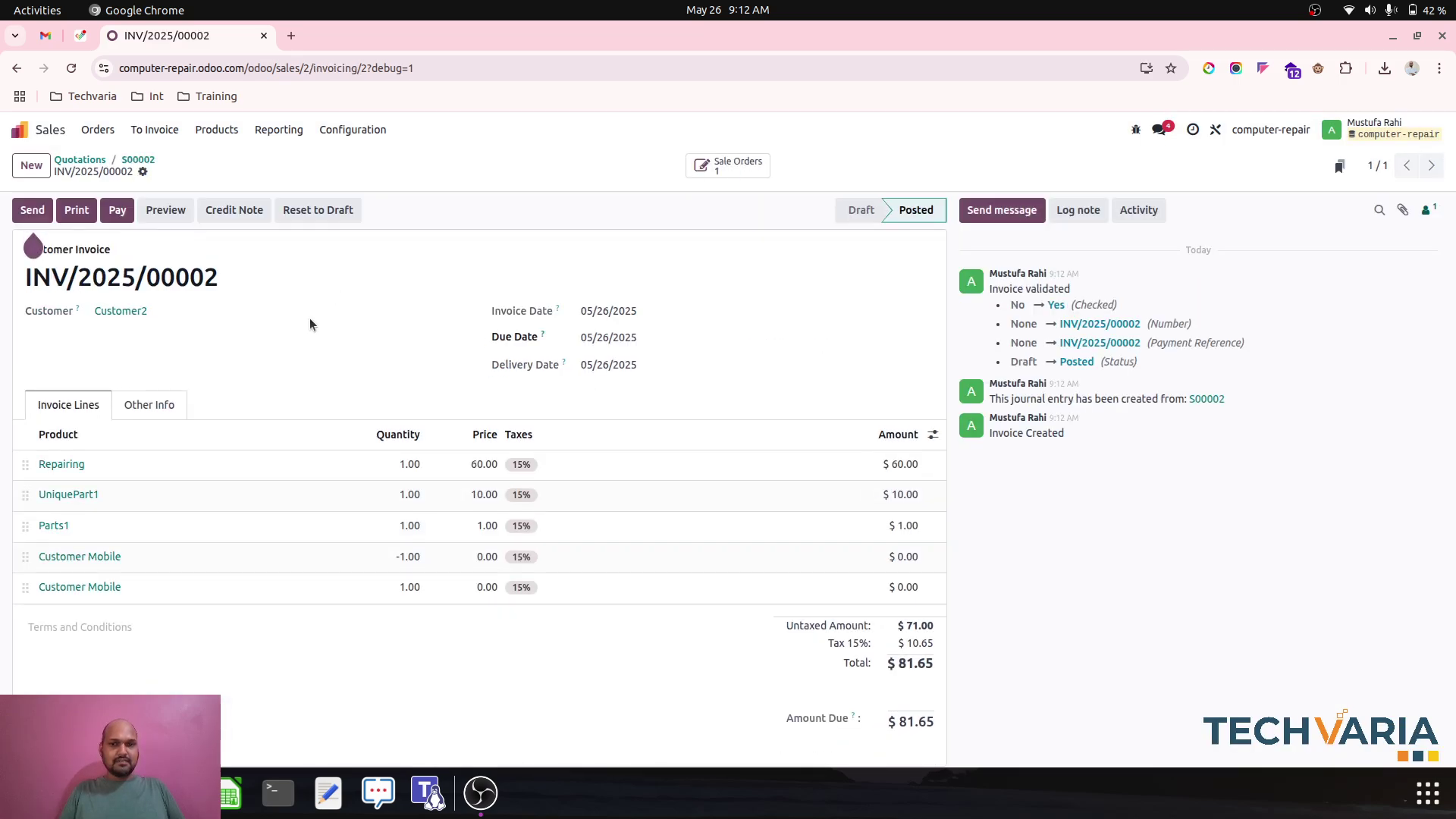
Step: Print the invoice as Invoice PDF, save it to the Desktop as INV_2025_00002.pdf, and open the file
click(143, 171)
mouse_move(303, 194)
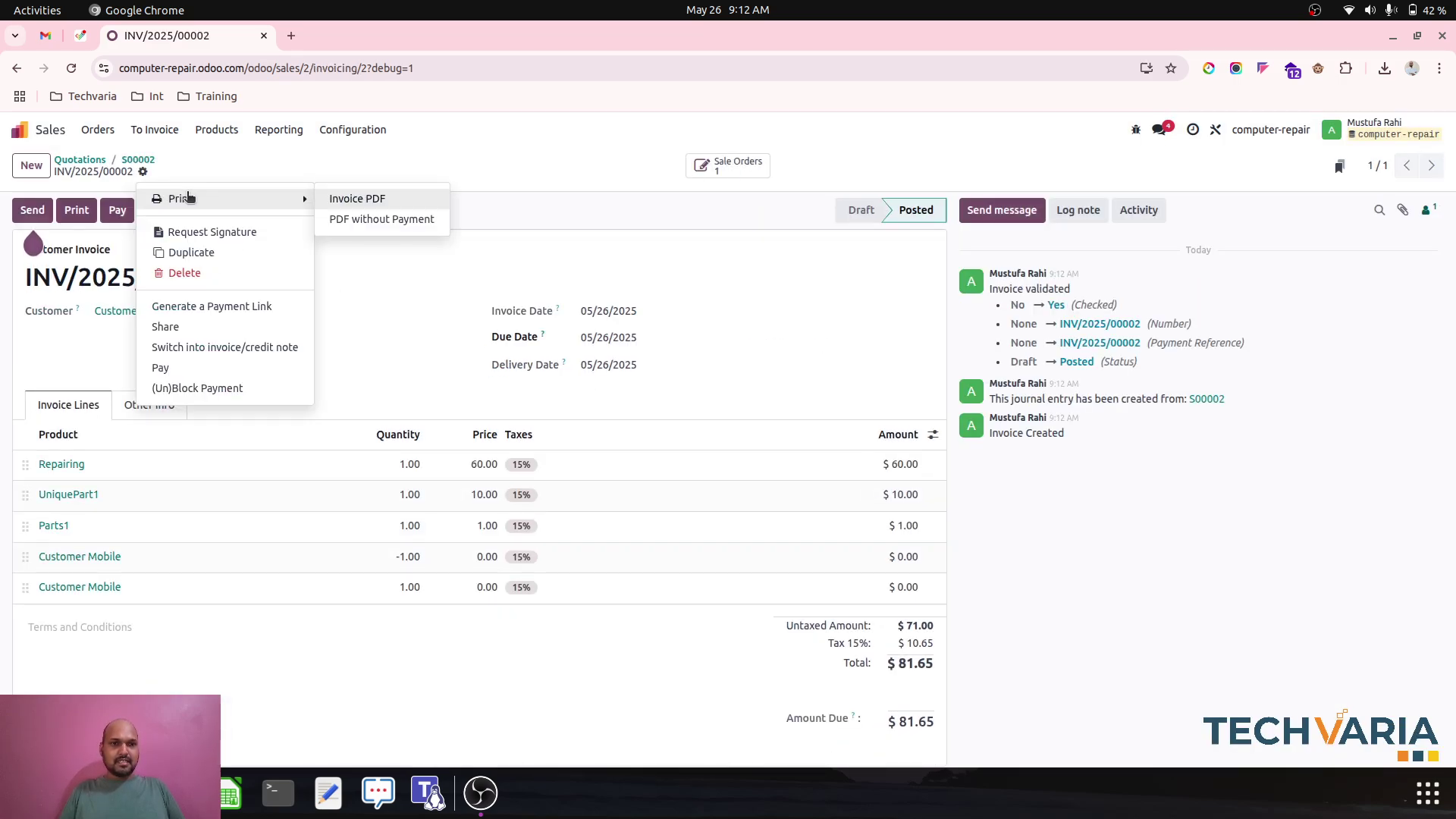
click(357, 199)
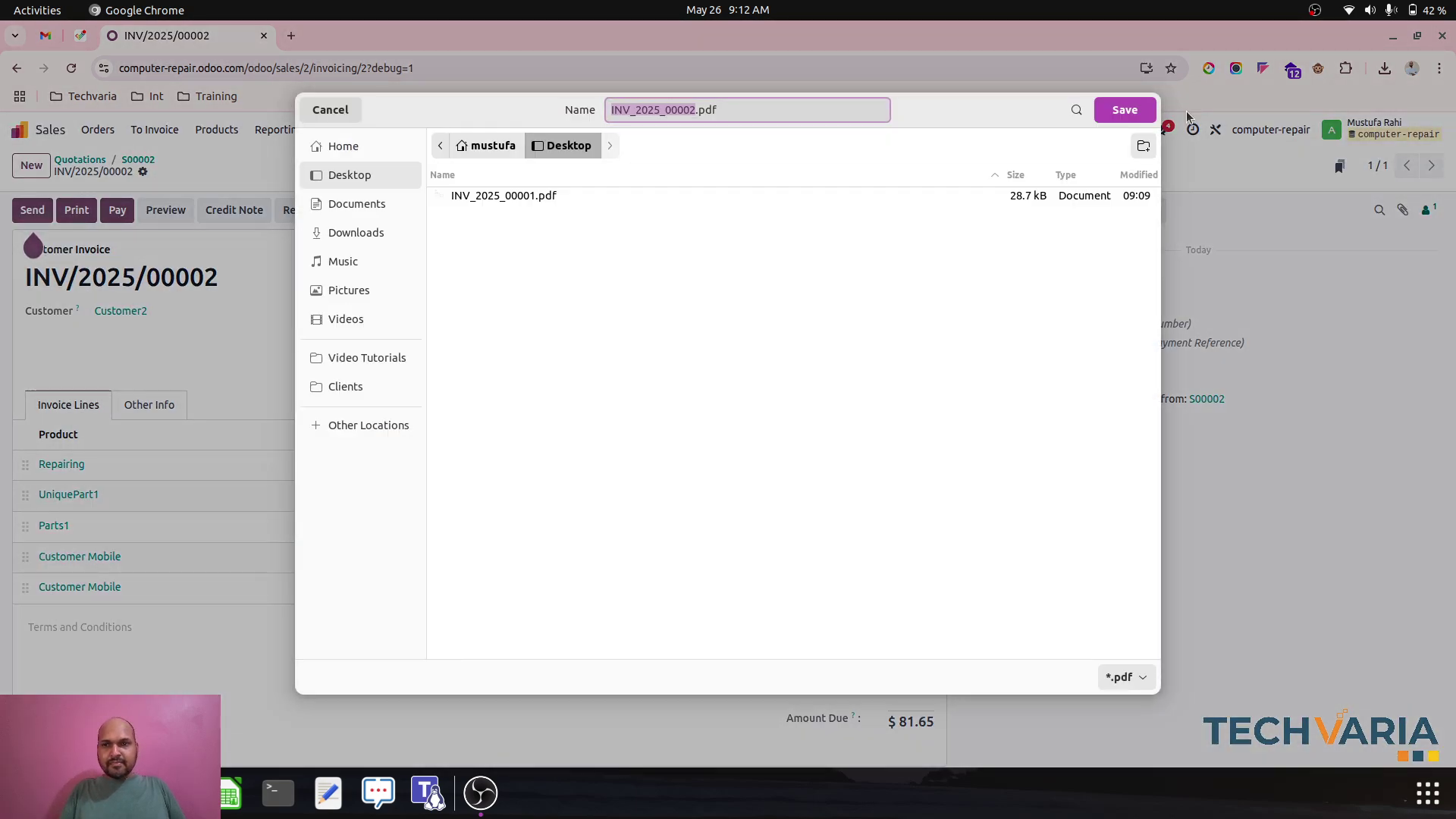
click(1103, 114)
click(1244, 105)
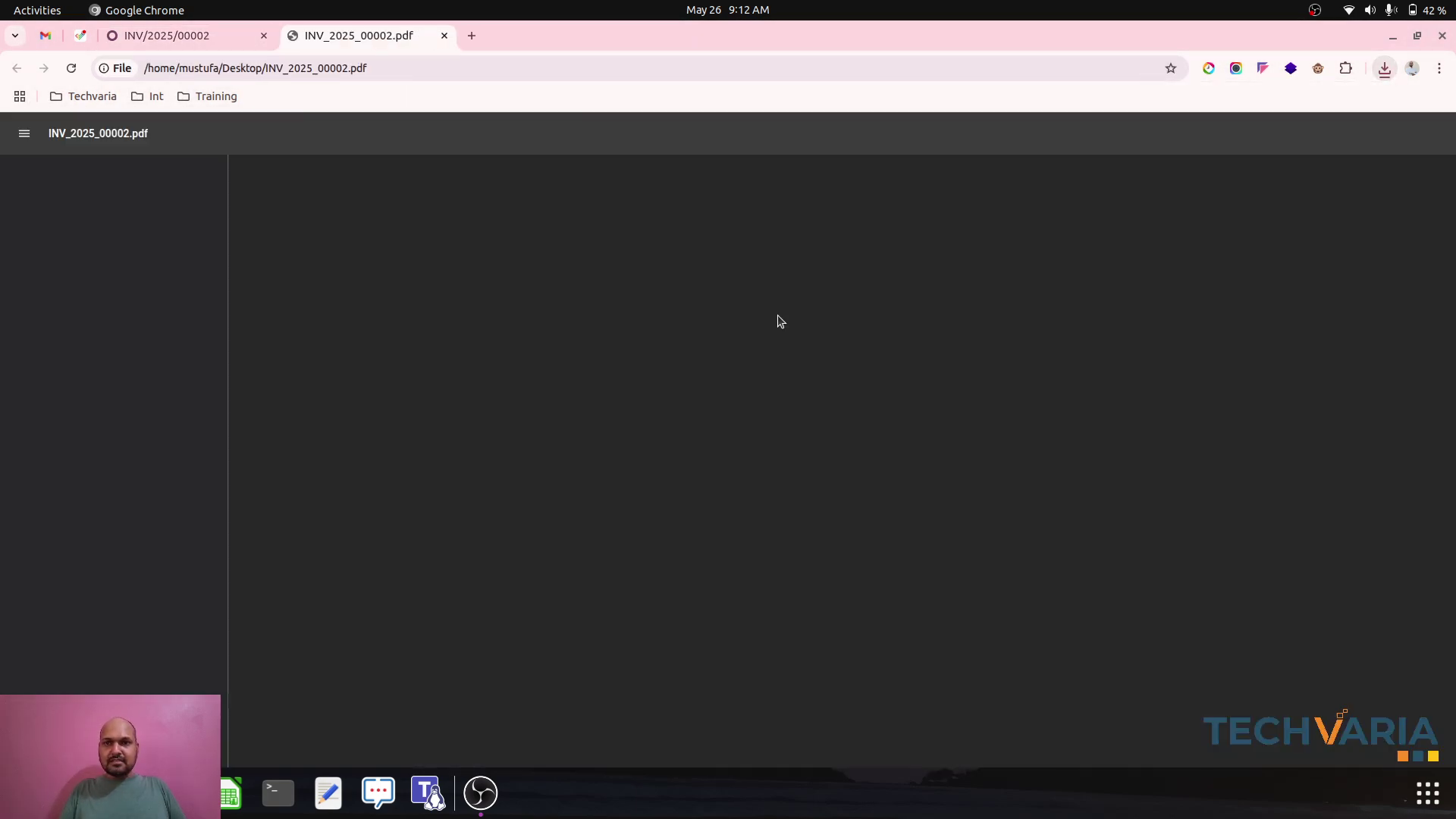
Step: Check the product and serial number table for UniquePart1 in the invoice PDF
scroll(649, 537, down, 3)
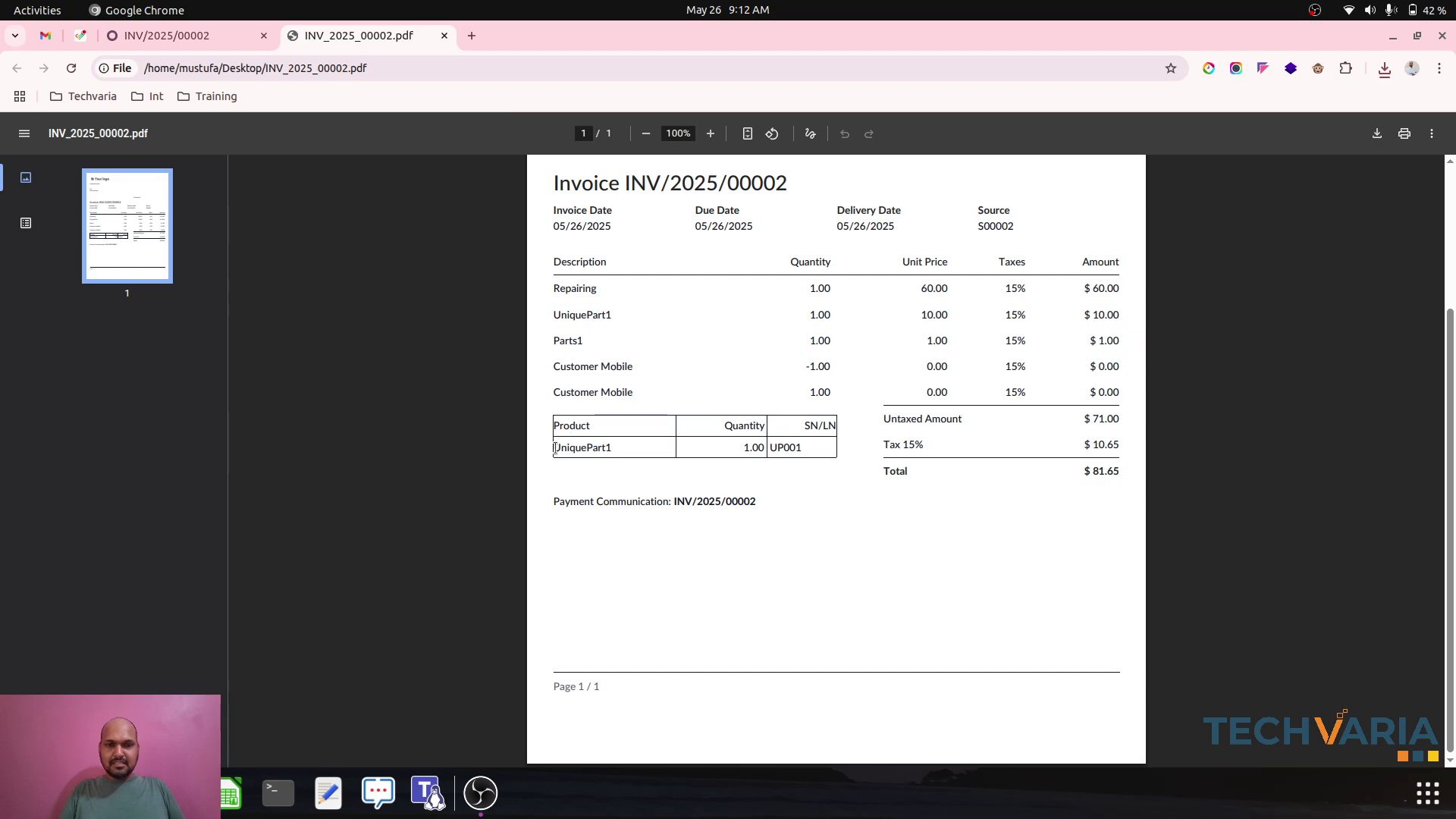
drag(554, 448, 659, 443)
drag(768, 446, 806, 452)
click(808, 455)
scroll(798, 491, up, 2)
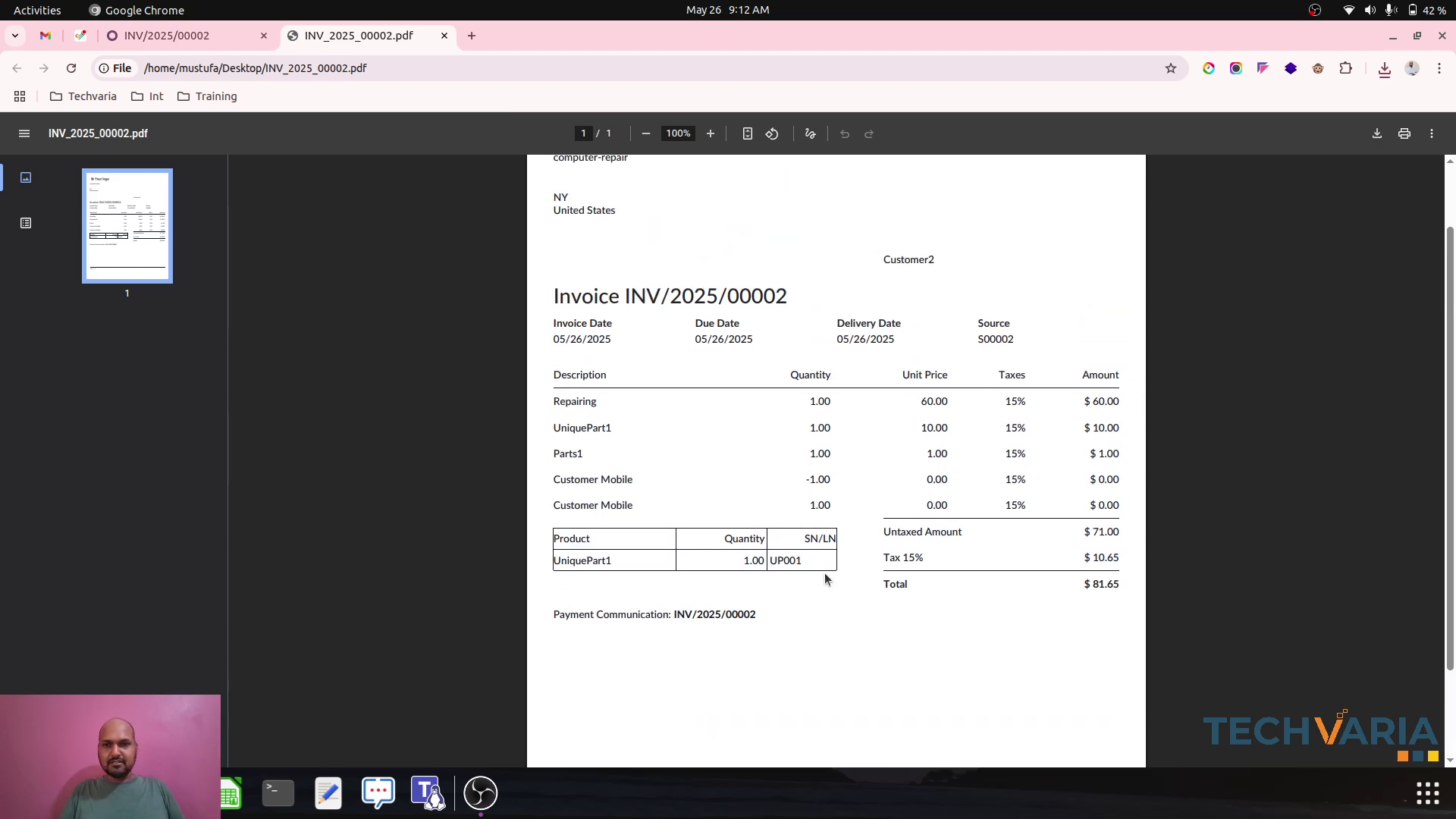
scroll(825, 574, up, 2)
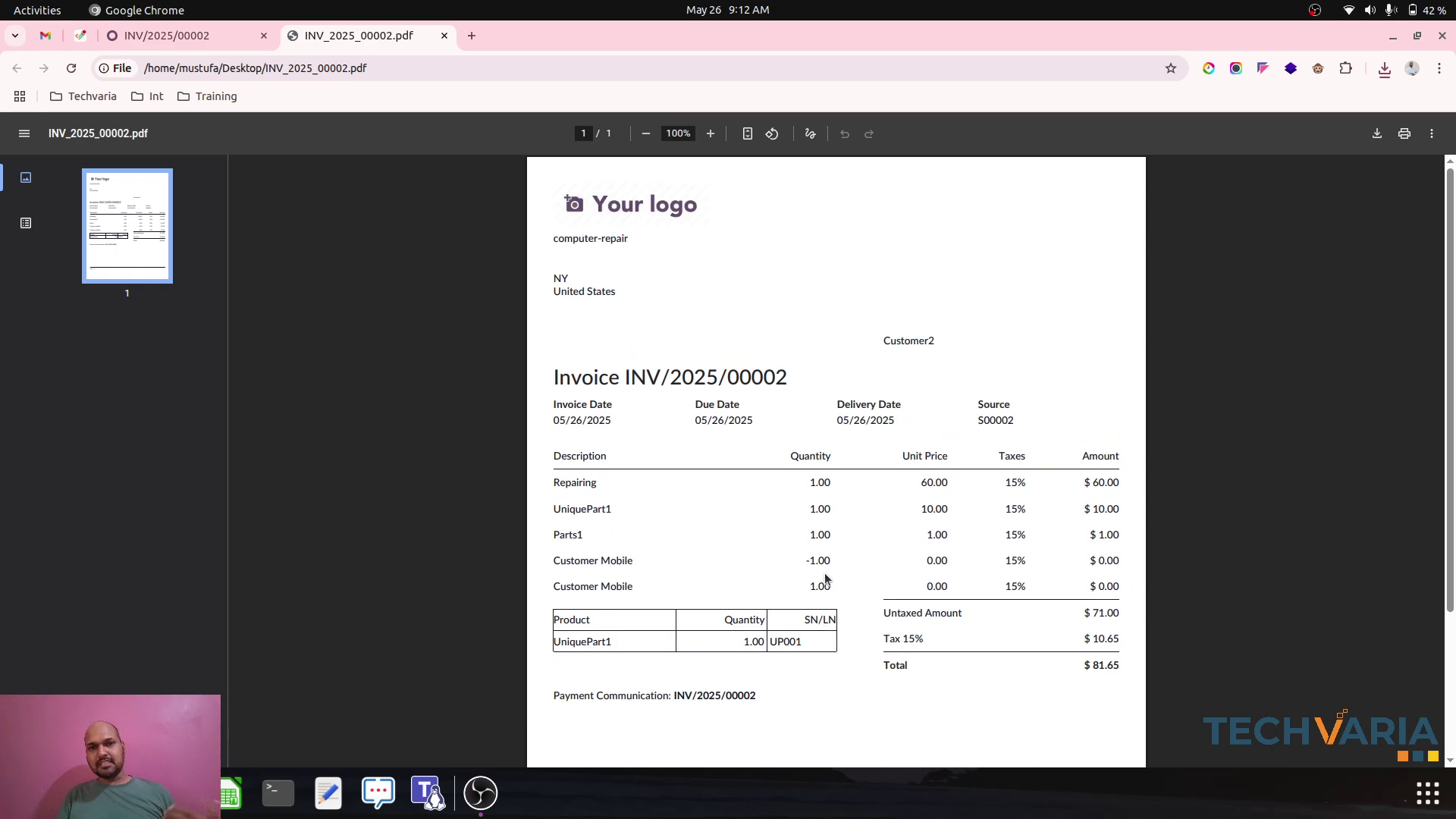
Step: Review the two Customer Mobile lines and the amounts of the repair service and parts in the invoice PDF
scroll(825, 578, down, 3)
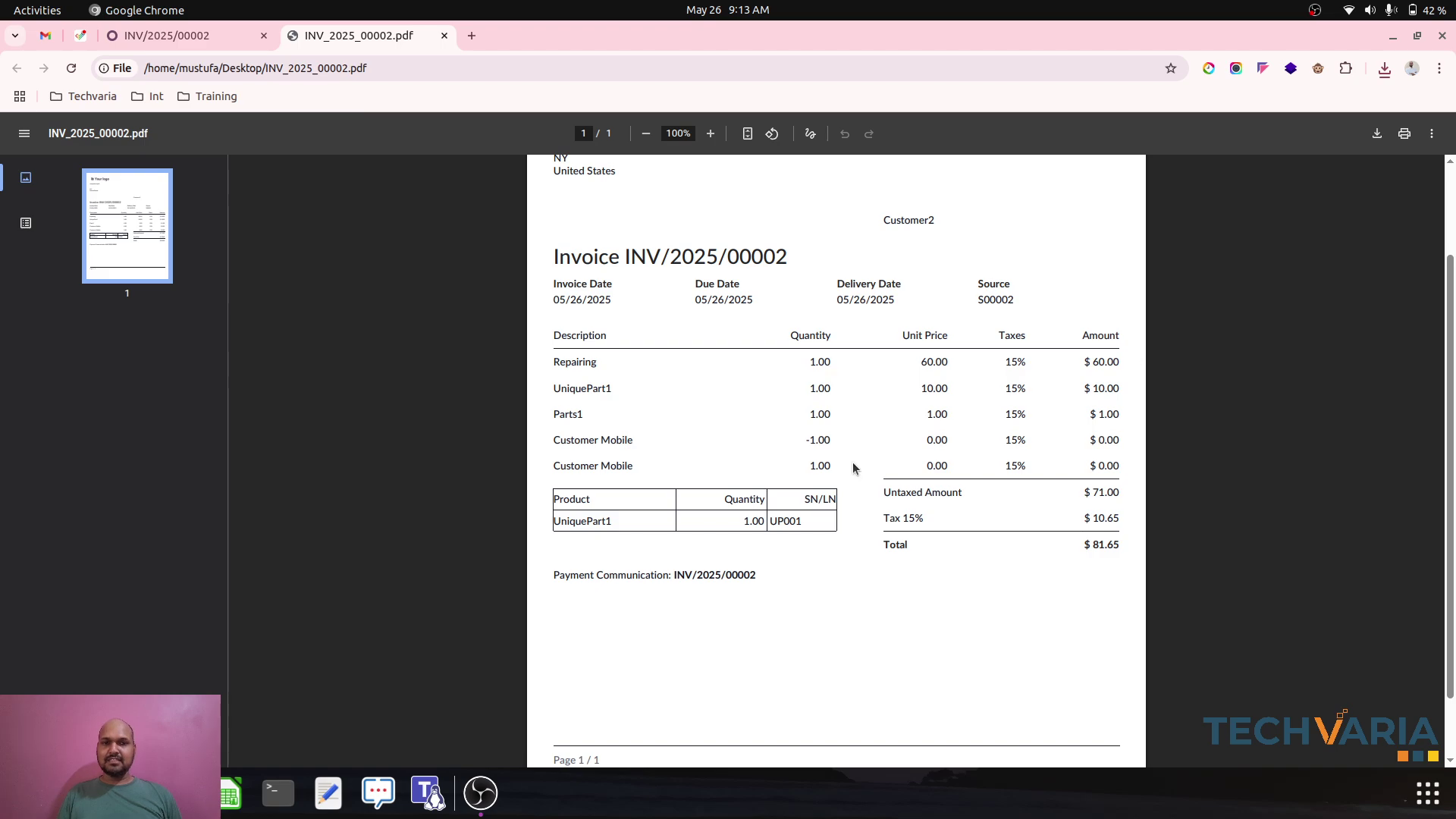
scroll(914, 472, up, 2)
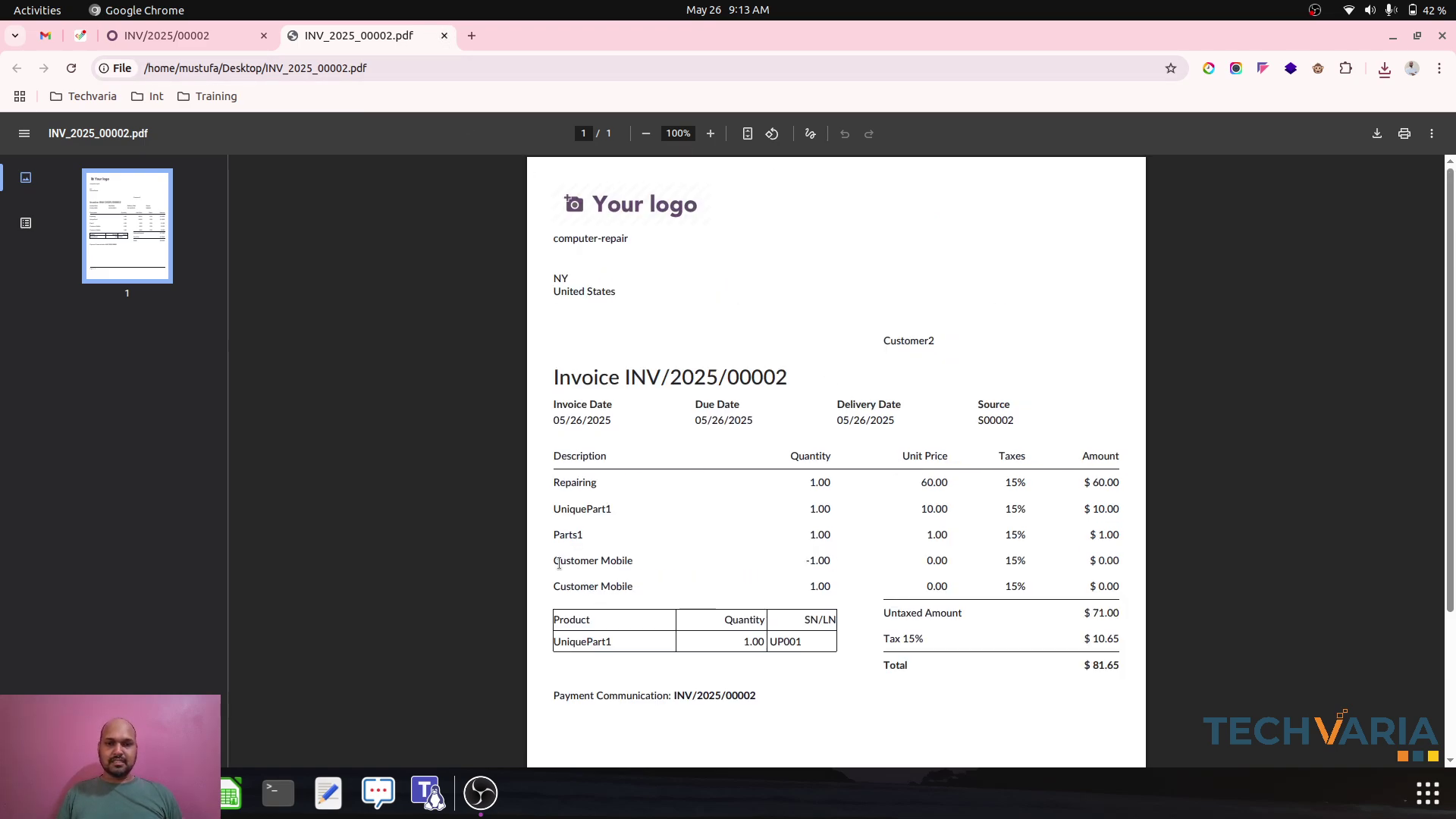
drag(555, 564, 638, 562)
drag(559, 587, 649, 585)
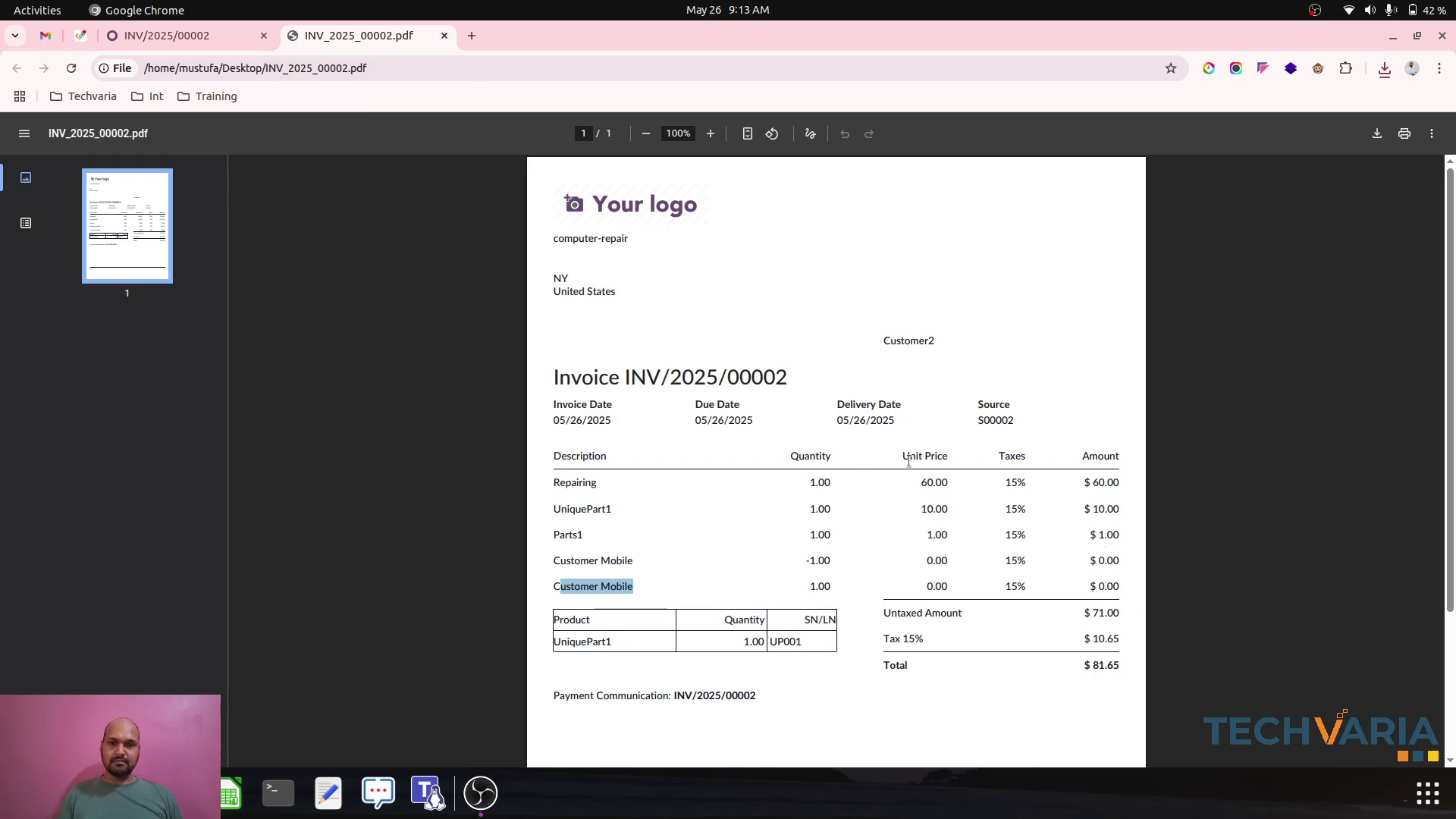
drag(1086, 482, 1117, 525)
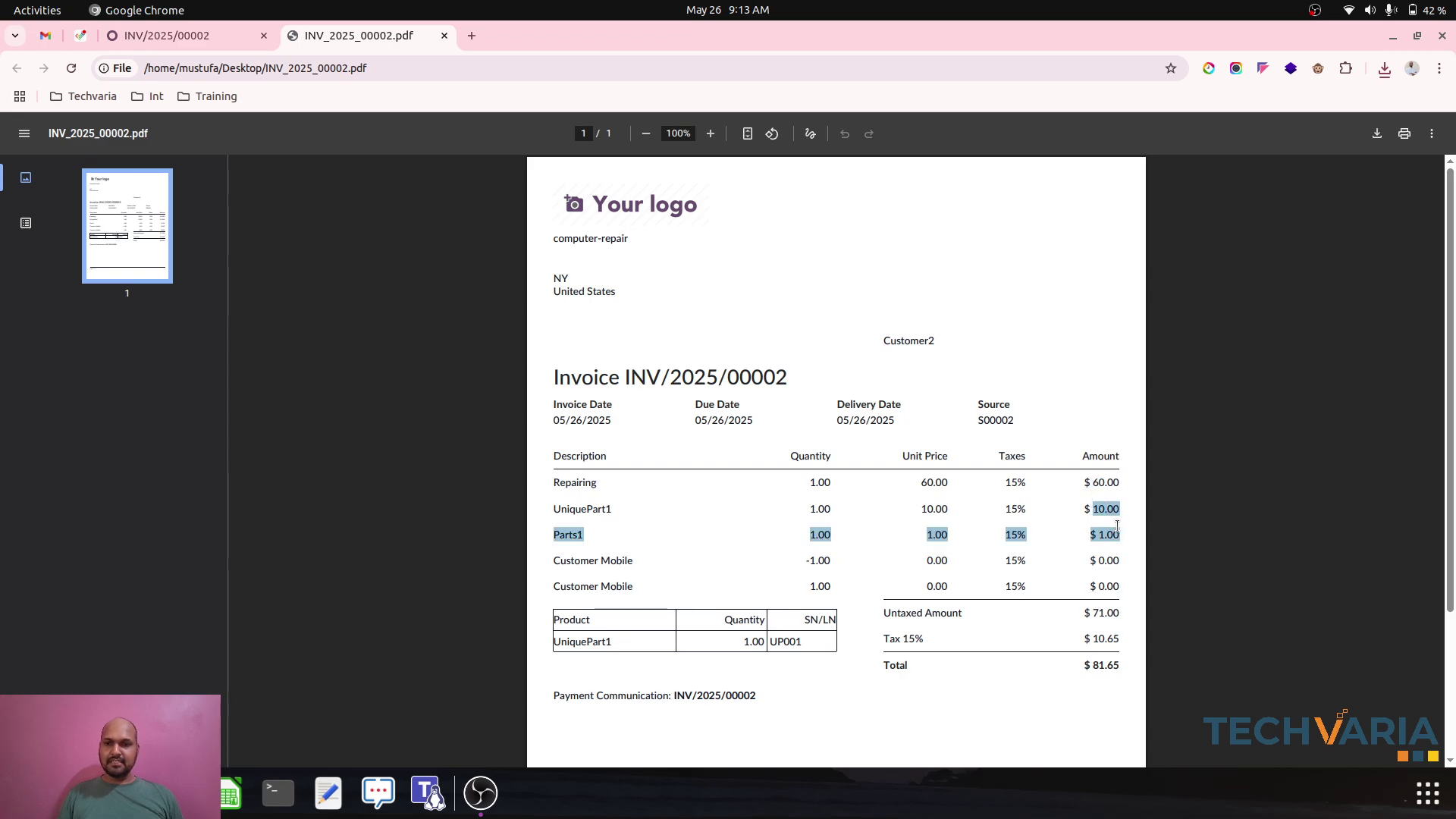
Step: Close the invoice PDF and return to the Odoo home screen with all apps
click(444, 38)
click(35, 130)
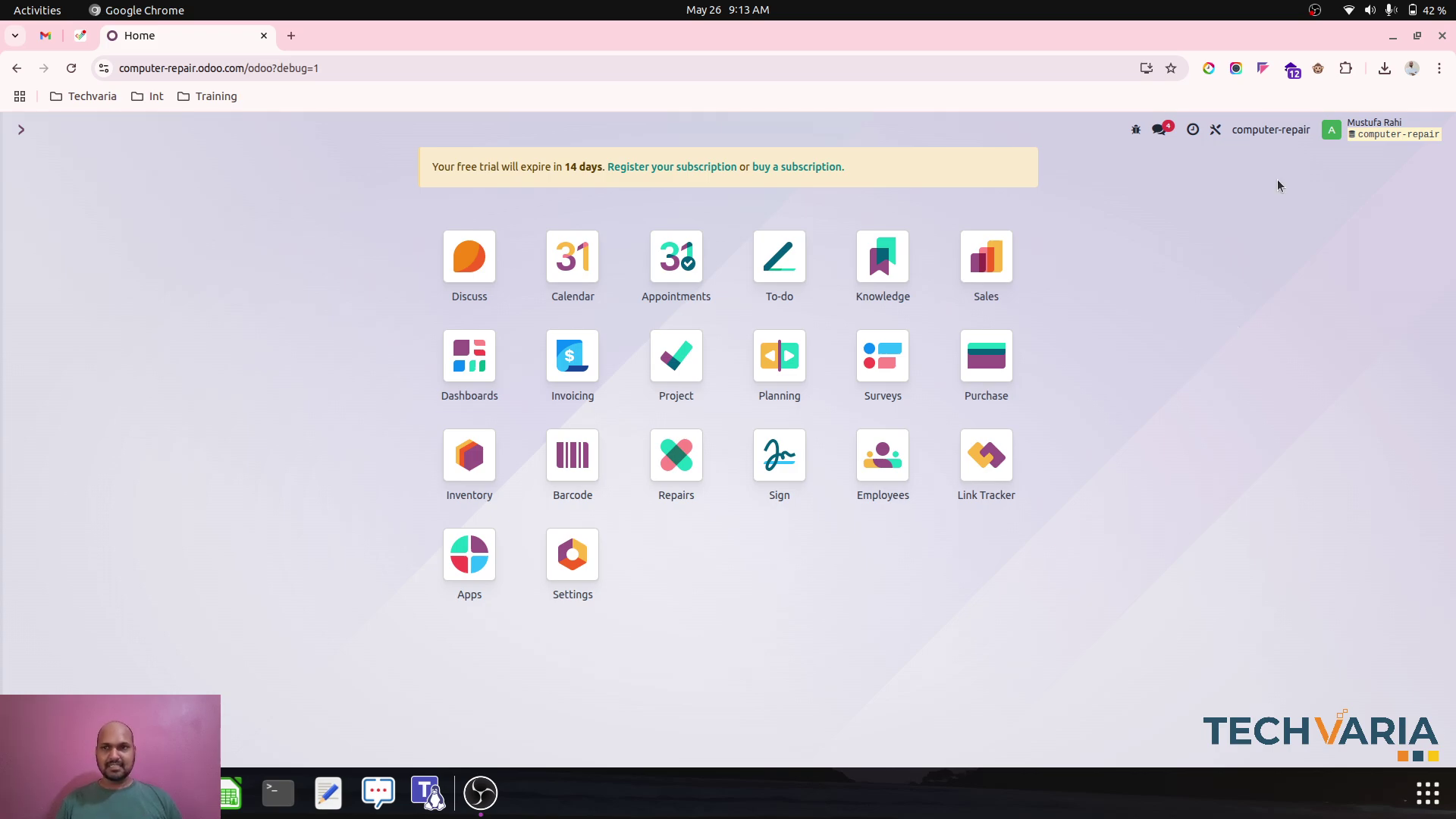
click(1315, 10)
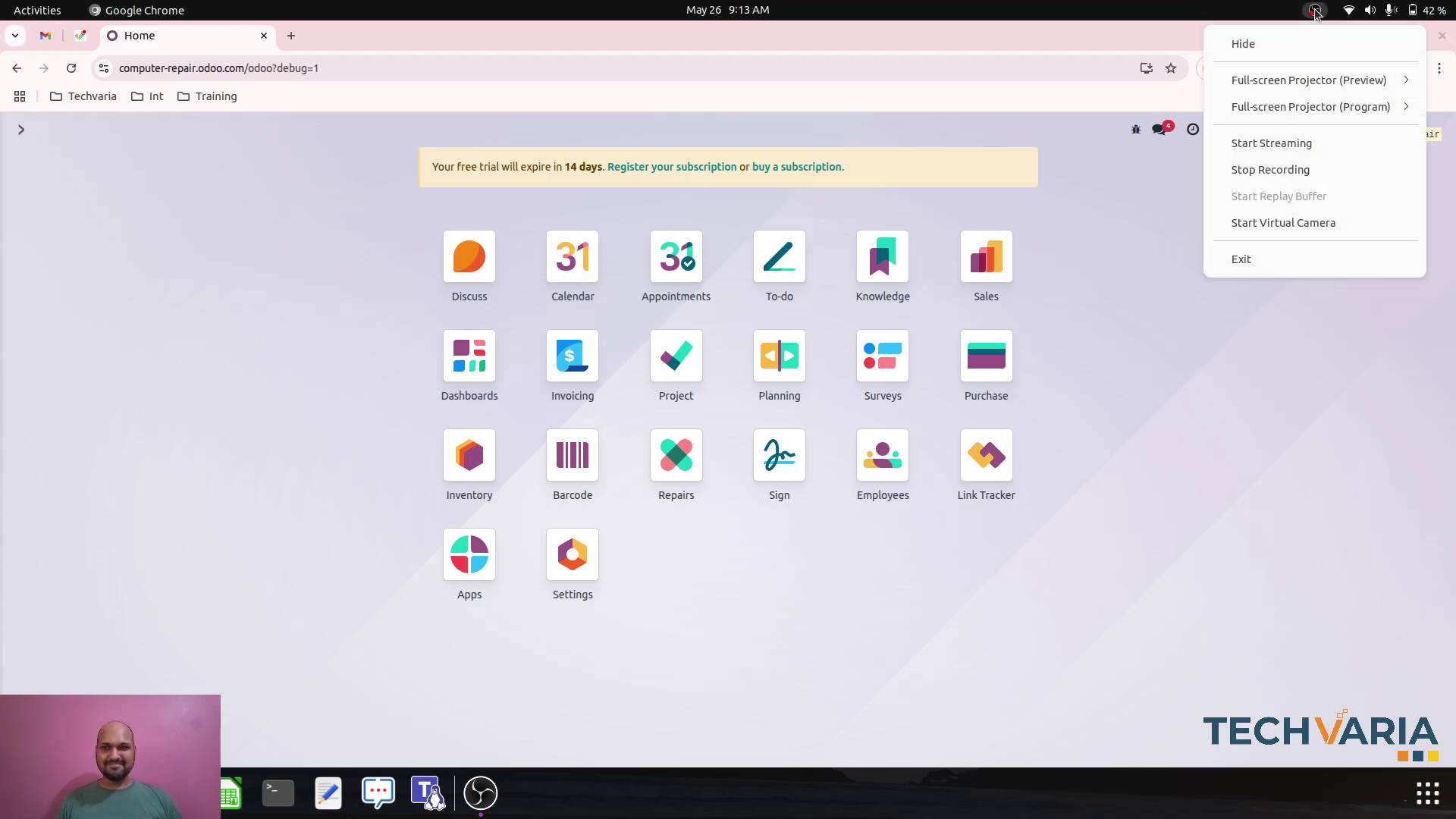